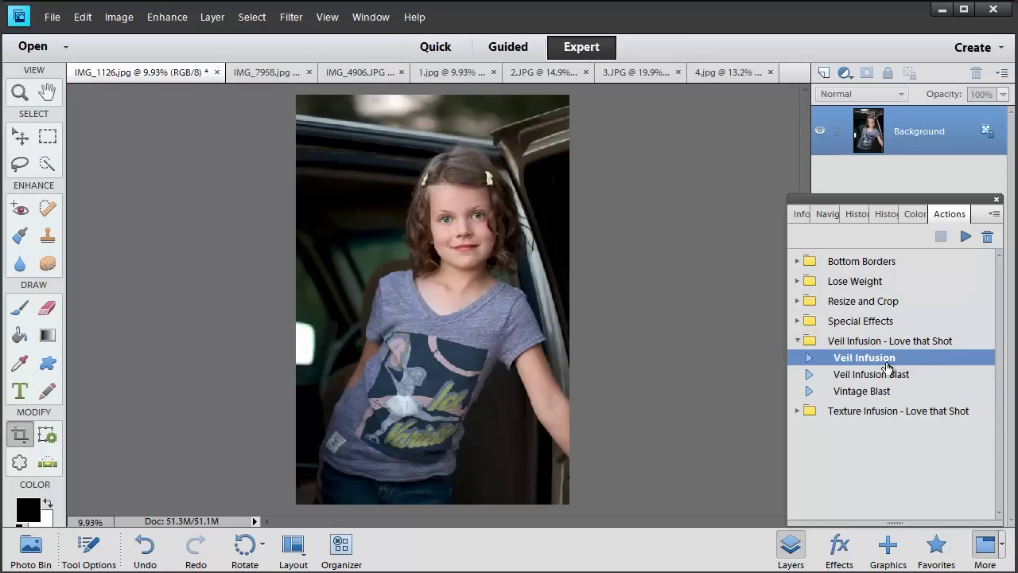
Step: Run the Veil Infusion action on IMG_1126.jpg and place the Privet-lts veil from the Botanical Veils folder
left_click(964, 236)
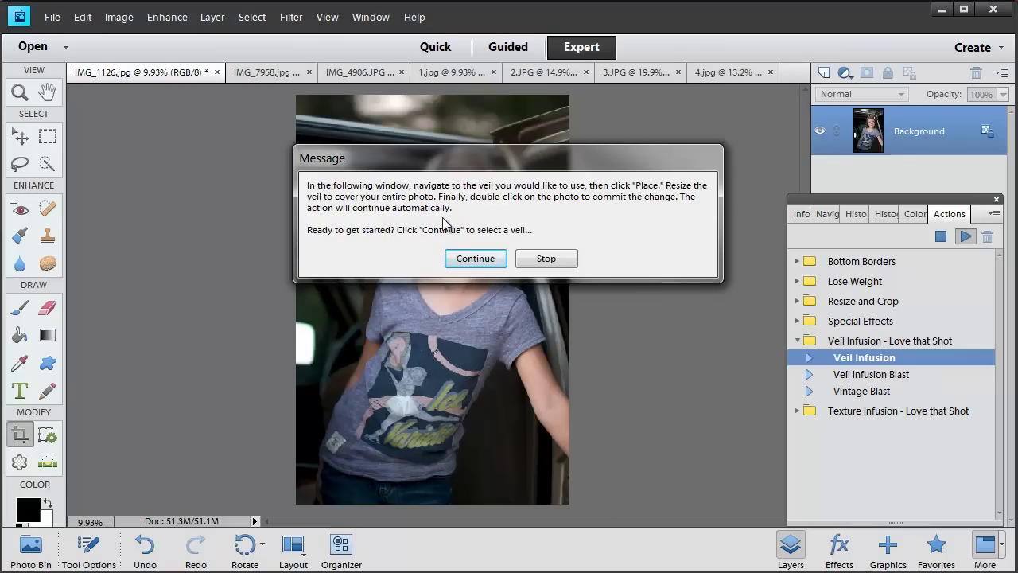
left_click(479, 261)
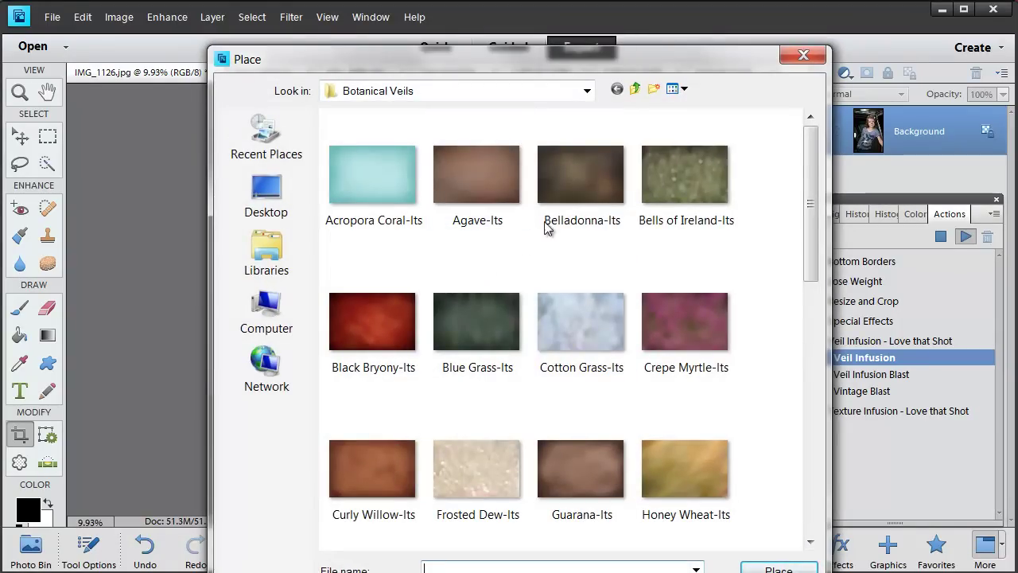
scroll(625, 261, "down", 10)
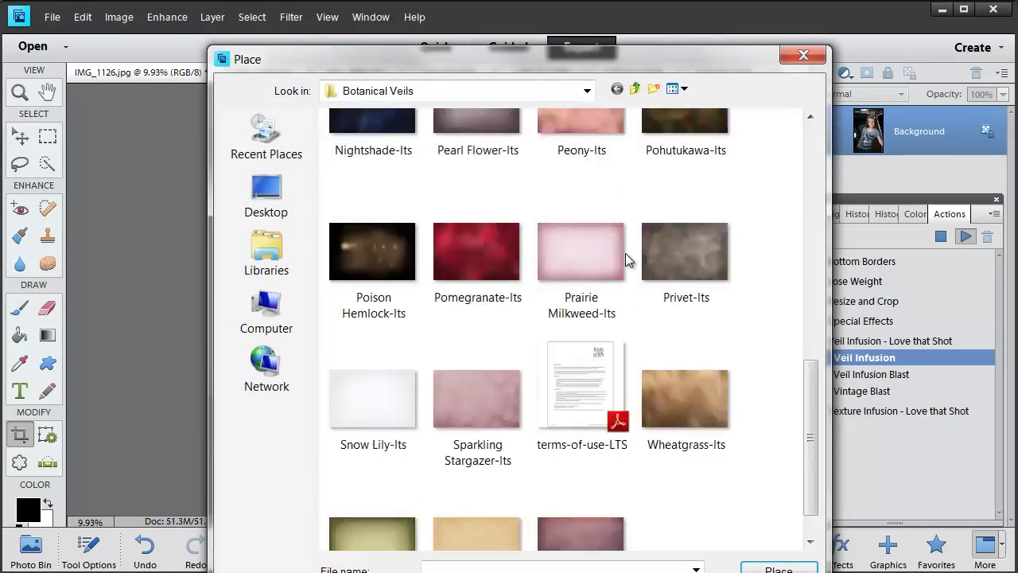
left_click(681, 226)
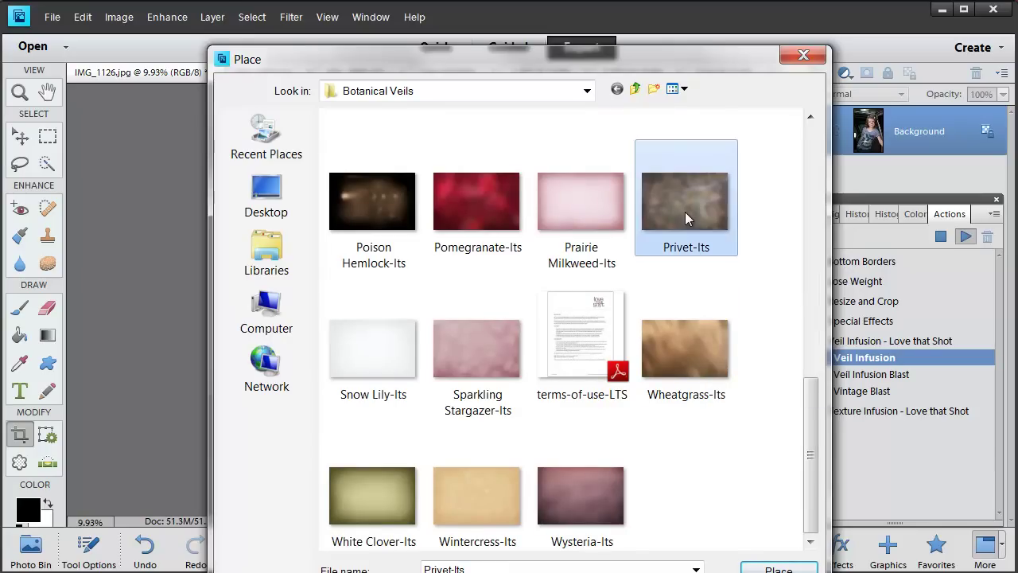
left_click(781, 568)
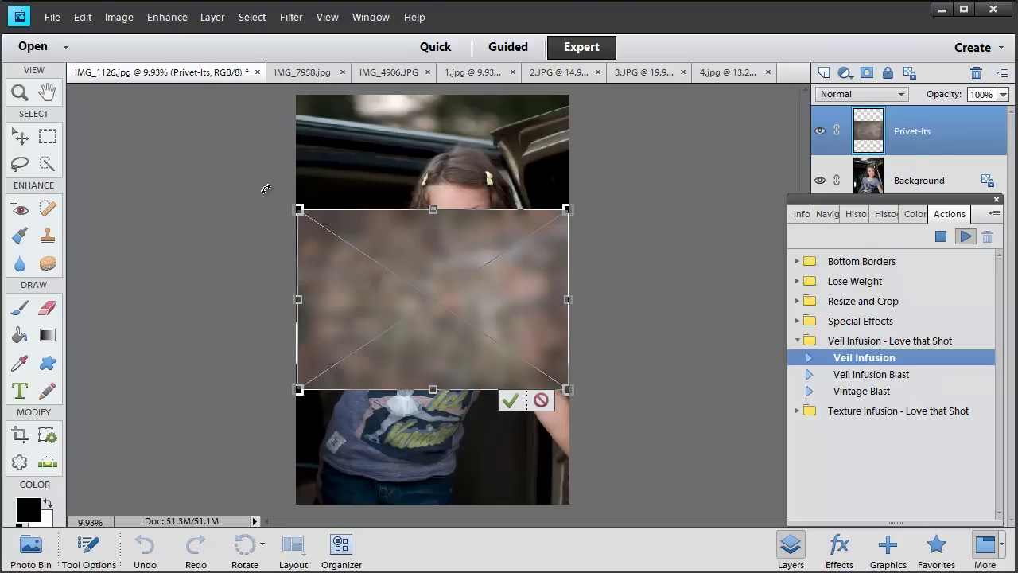
Step: Rotate the placed Privet-lts veil 90° counterclockwise and stretch it to cover the entire portrait, committing the placement
left_click_drag(280, 185, 328, 446)
left_click_drag(489, 265, 440, 209)
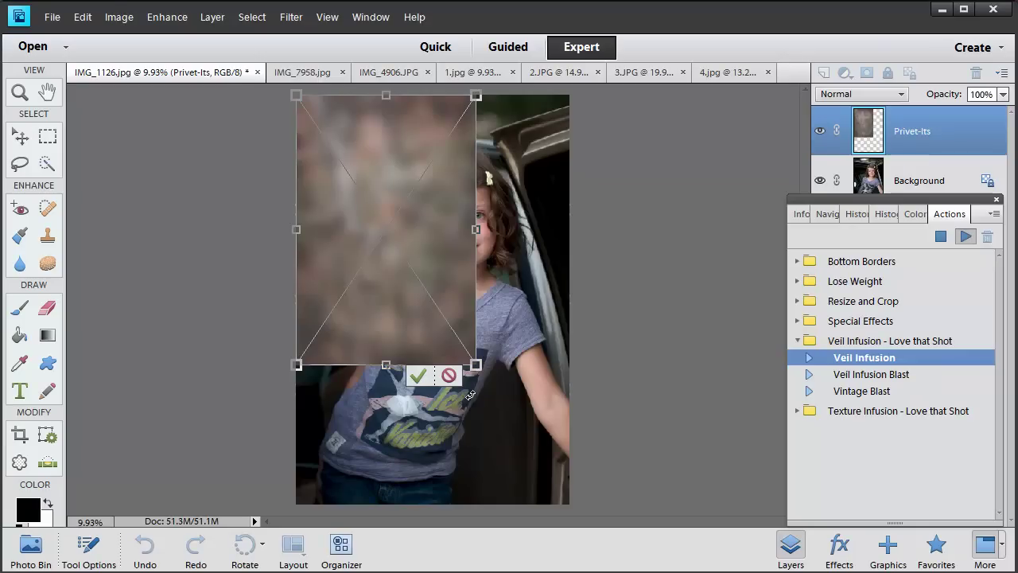
left_click_drag(476, 364, 568, 503)
left_click(513, 504)
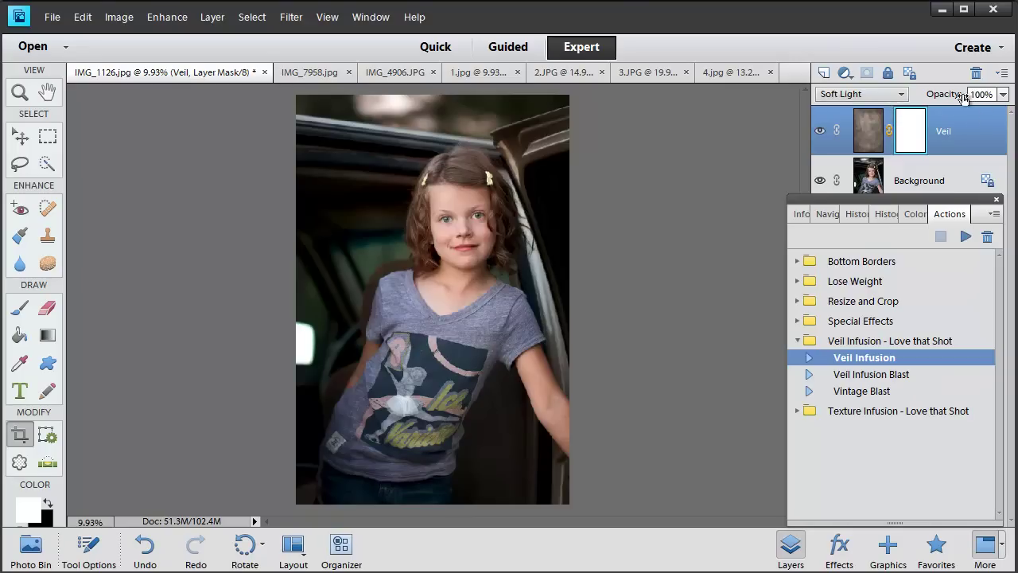
Step: Compare the girl's portrait with and without the Veil layer by toggling the layer's visibility
left_click(820, 134)
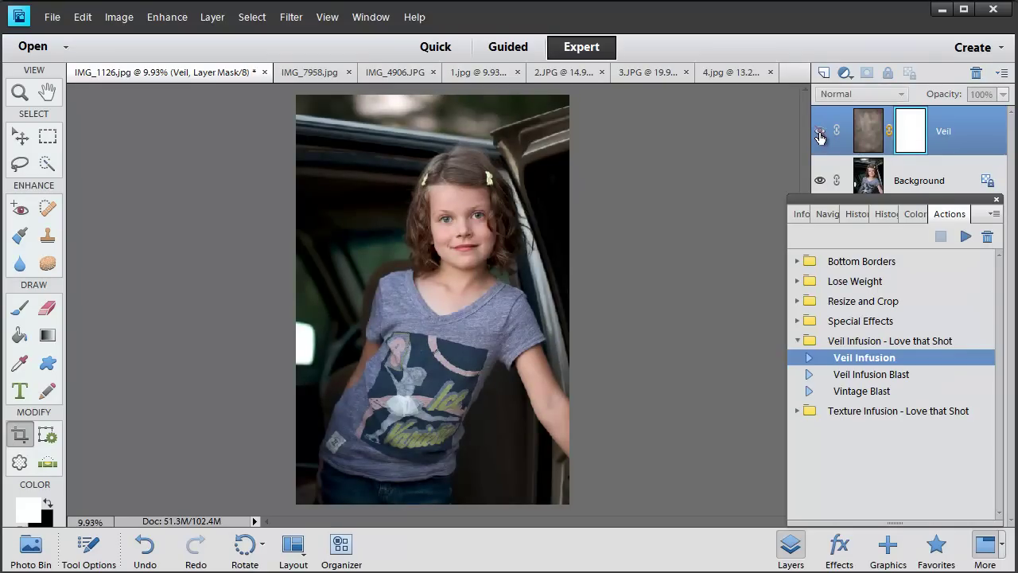
left_click(820, 135)
left_click(820, 135)
left_click(820, 135)
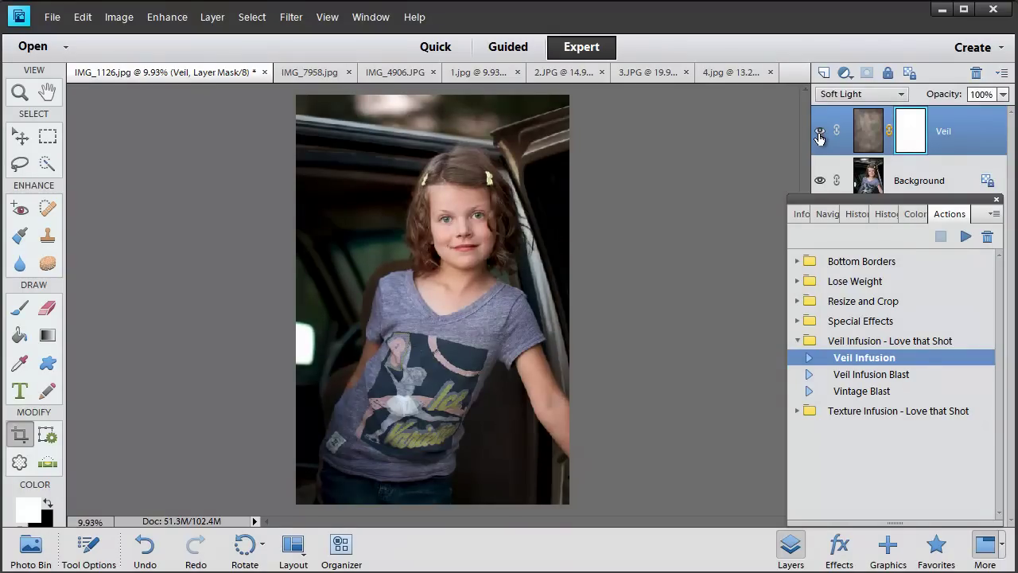
left_click(820, 135)
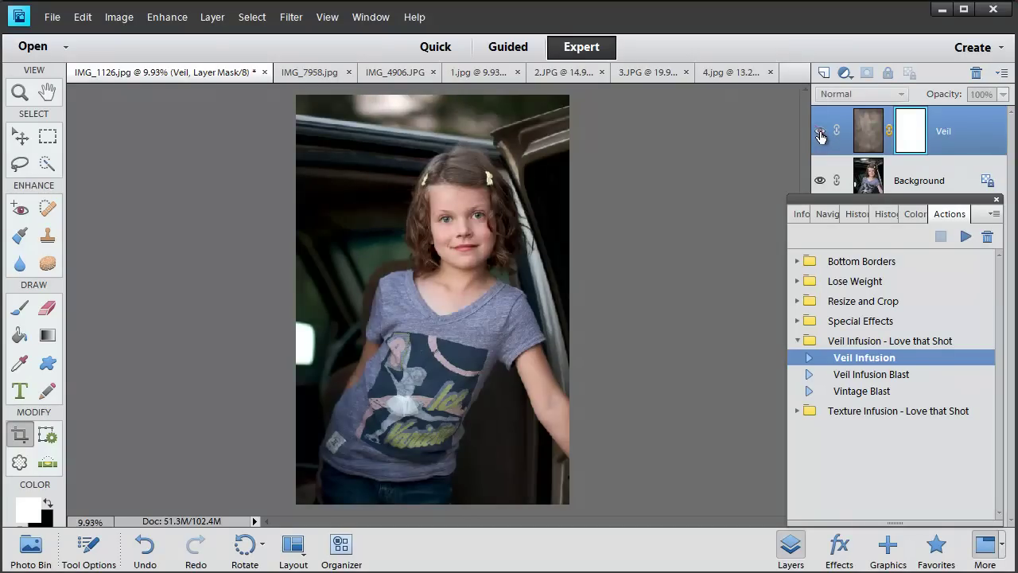
left_click(820, 136)
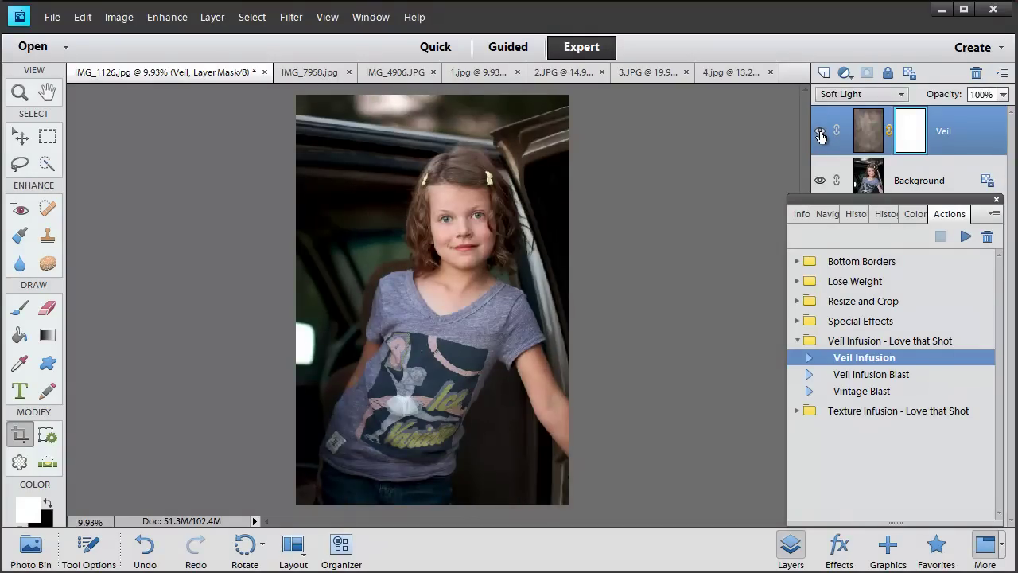
left_click(820, 135)
left_click(820, 136)
key("m")
left_click_drag(935, 195, 931, 194)
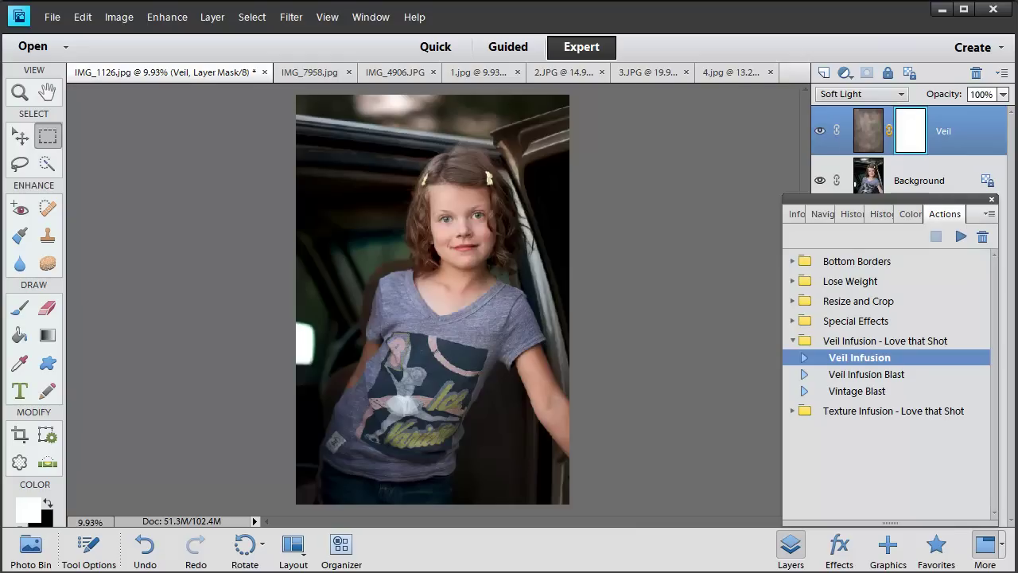
Step: Switch to IMG_7958.jpg, run the Veil Infusion action and place the Privet-lts veil on it
left_click(315, 75)
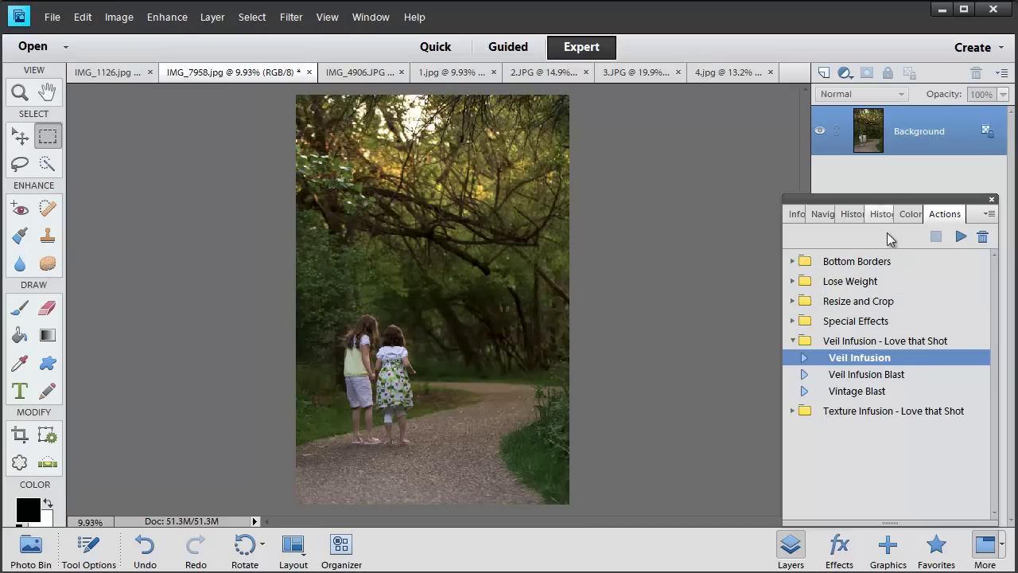
left_click(960, 236)
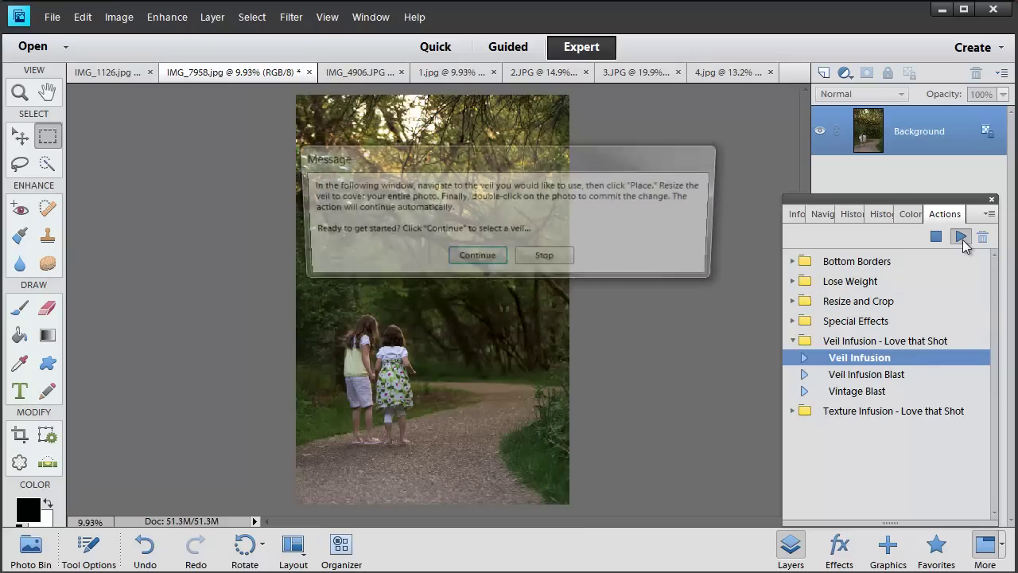
left_click(481, 259)
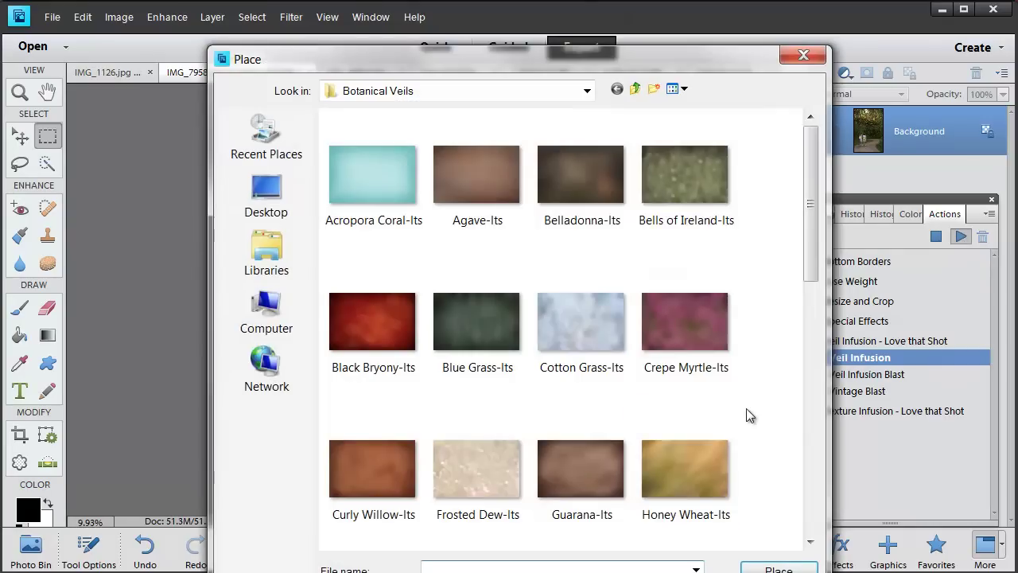
scroll(746, 410, "down", 5)
left_click(704, 476)
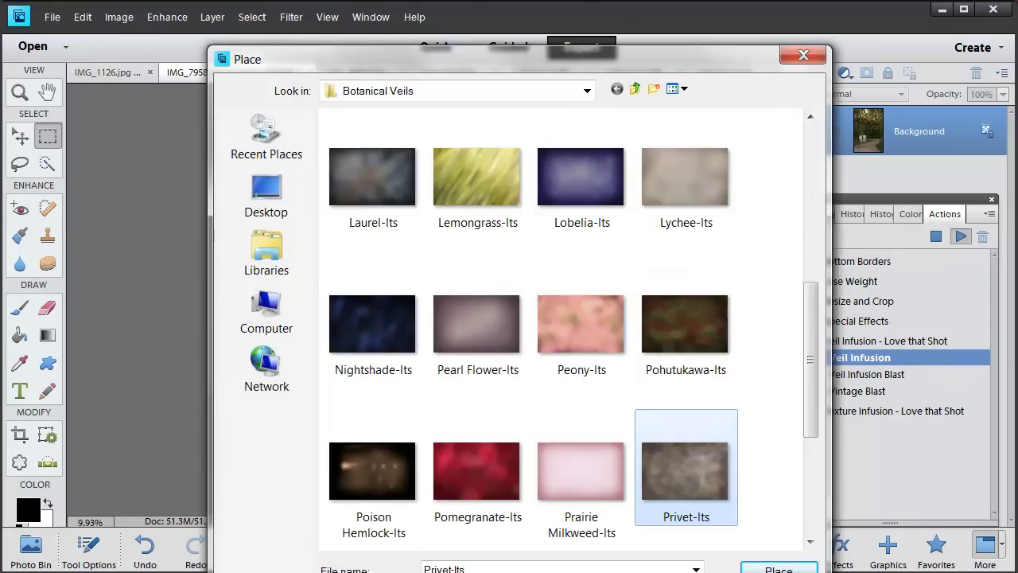
left_click(779, 569)
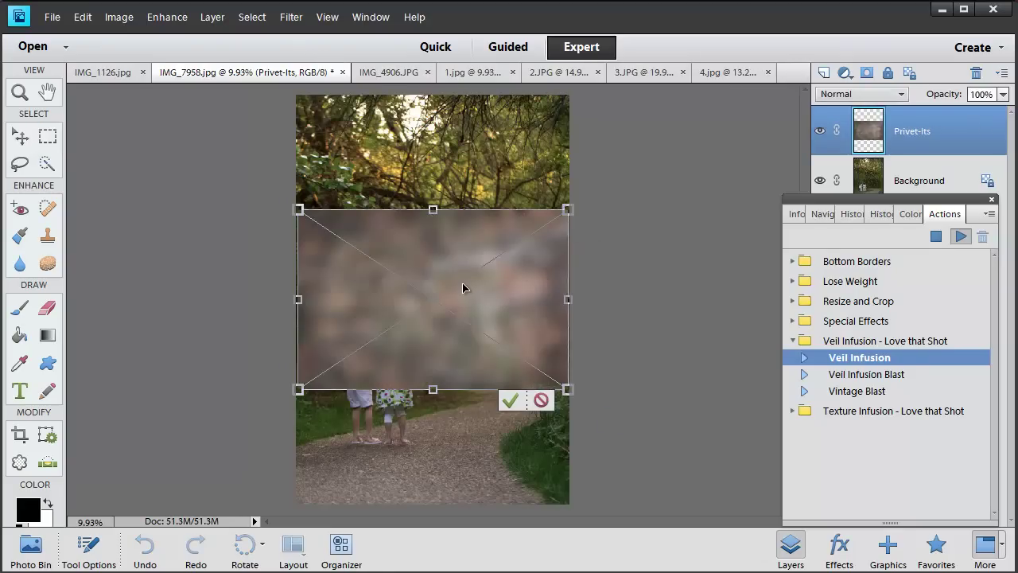
Step: Rotate the Privet-lts veil 90° clockwise and stretch it over the whole woodland path photo, committing the placement
left_click_drag(580, 194, 529, 442)
left_click_drag(416, 300, 370, 226)
left_click_drag(476, 364, 568, 504)
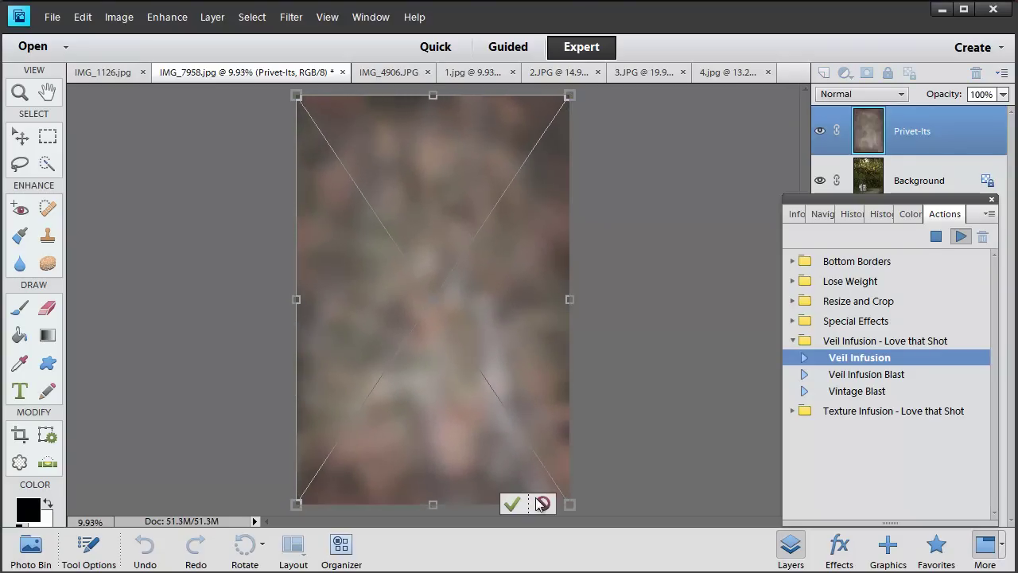
left_click(513, 502)
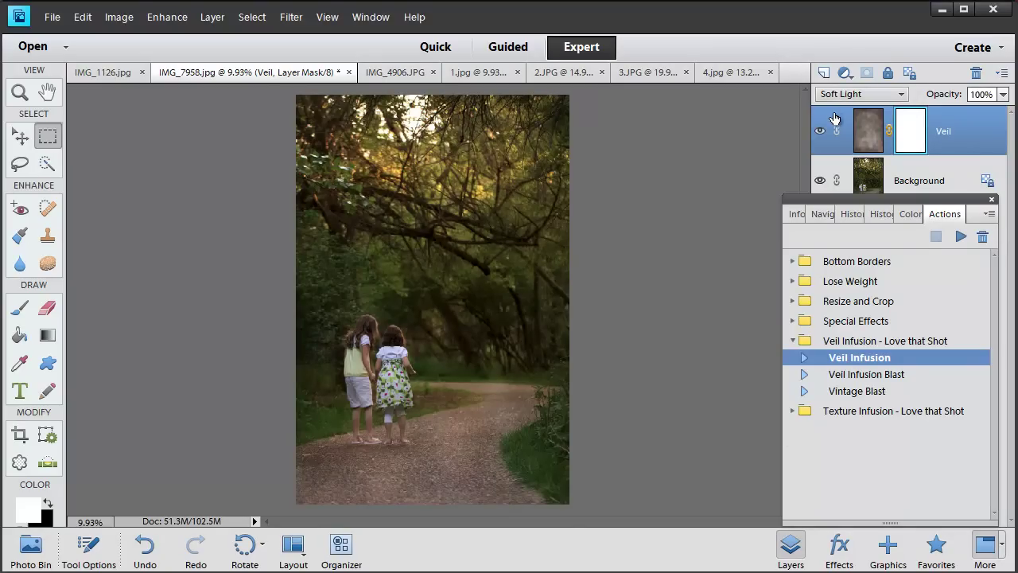
Step: Set the Veil layer's opacity to 75%
left_click(1003, 96)
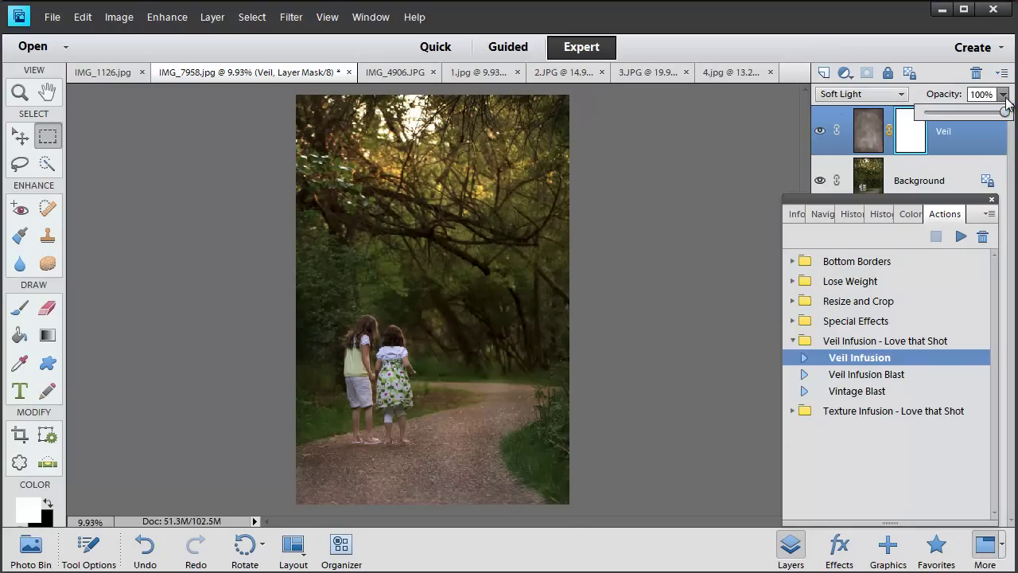
left_click_drag(1005, 117, 985, 115)
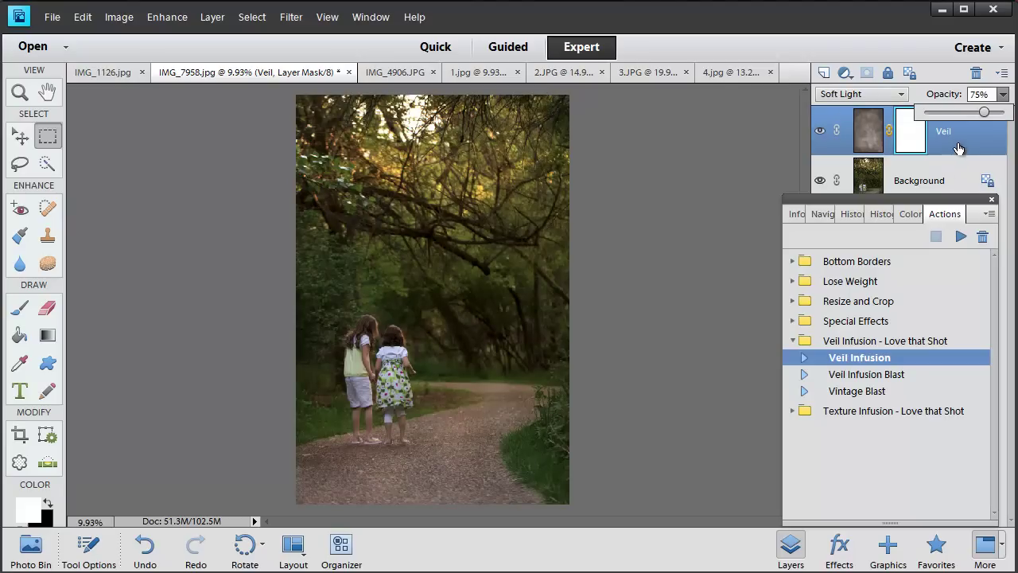
left_click(958, 143)
Step: Toggle the Veil layer's visibility to compare the woodland photo with and without the effect at reduced opacity
left_click(819, 134)
left_click(819, 134)
left_click(819, 134)
left_click(819, 134)
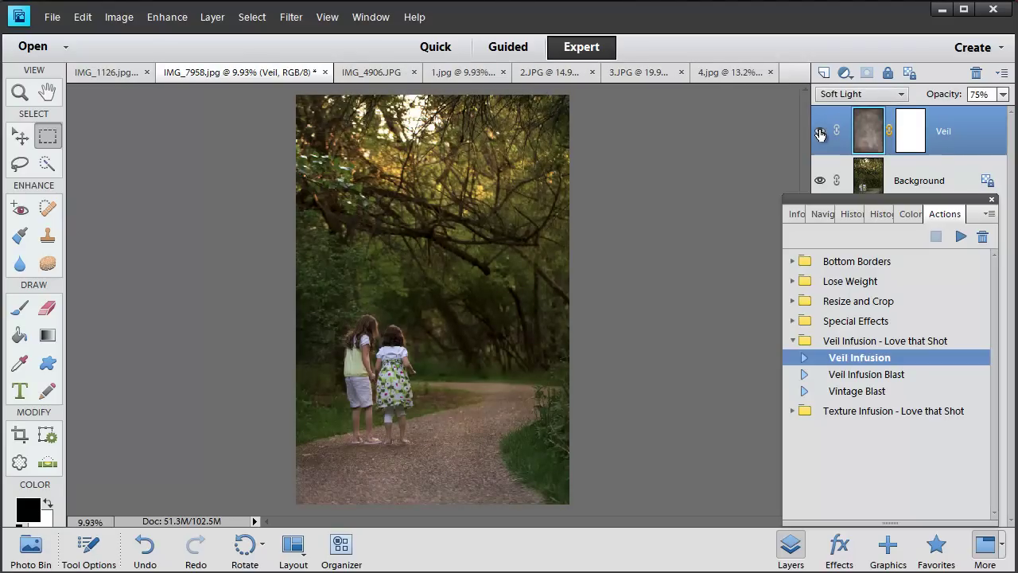
left_click(819, 134)
left_click(819, 134)
Step: Run the Veil Infusion Blast action on the woodland photo and place the Honey Wheat-lts veil
left_click(894, 377)
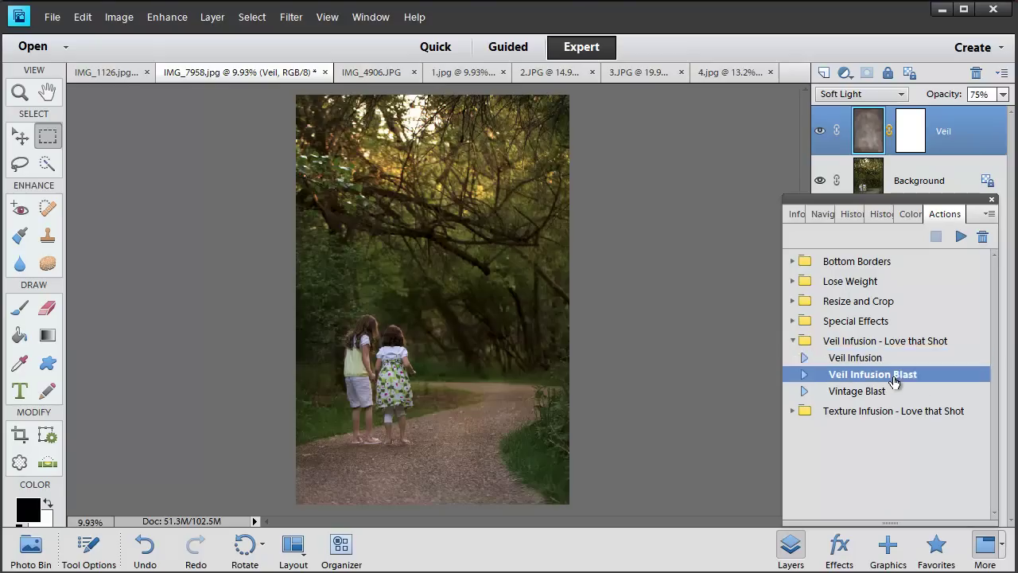
left_click(961, 238)
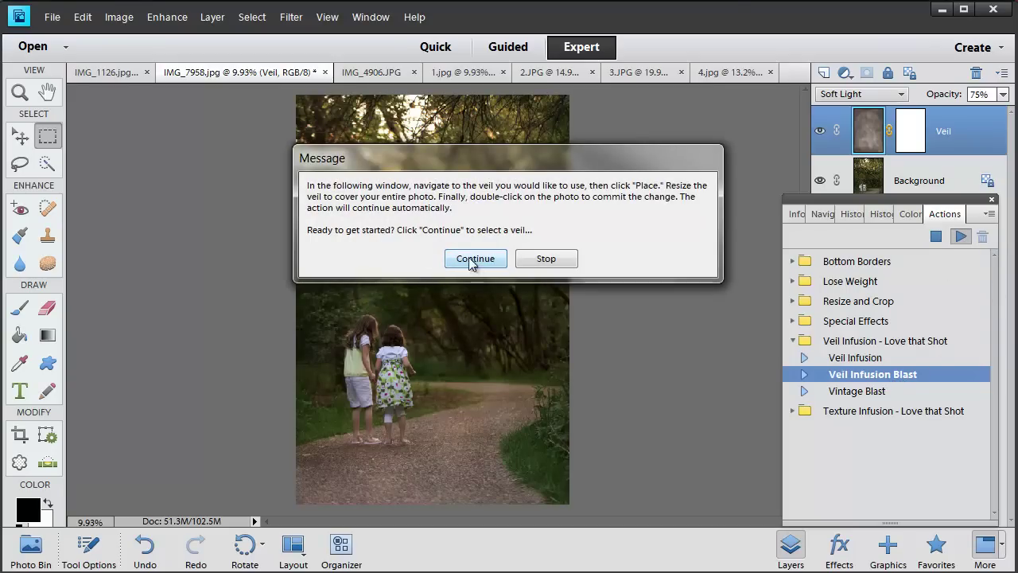
left_click(483, 264)
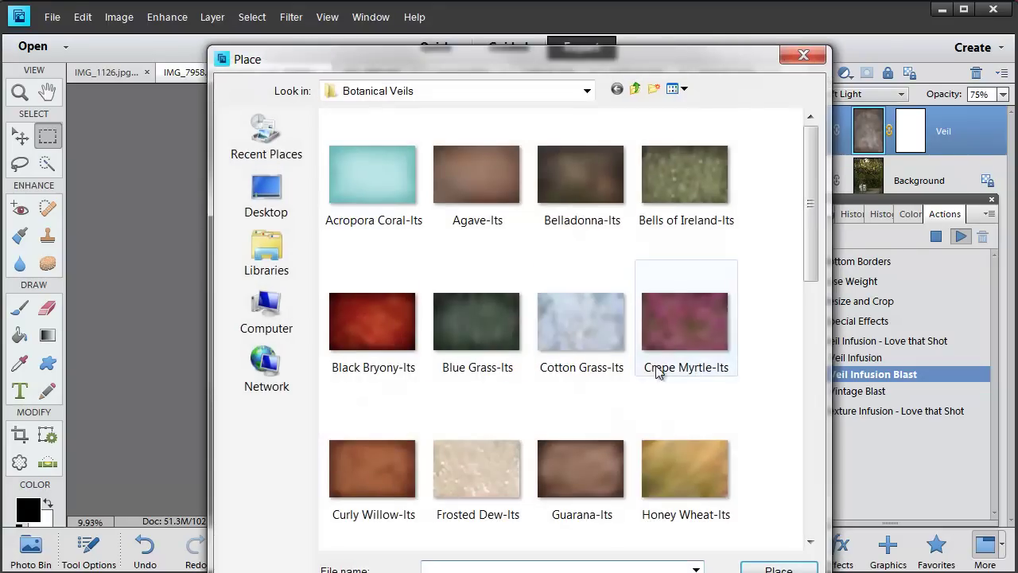
left_click(660, 372)
left_click(682, 477)
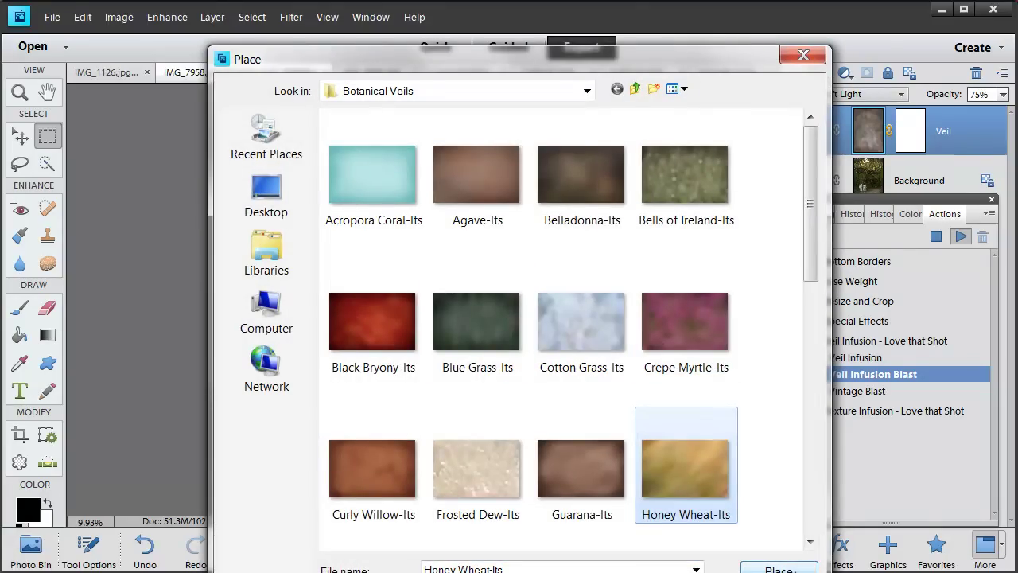
left_click(780, 568)
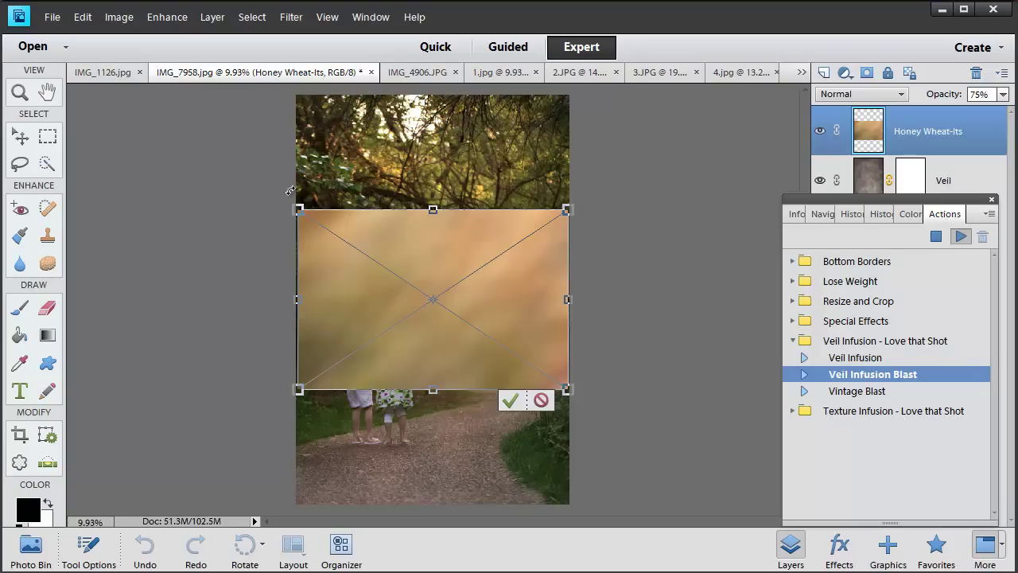
Step: Rotate the Honey Wheat-lts veil 90° counterclockwise and stretch it to cover the entire photo
left_click_drag(288, 195, 336, 416)
left_click_drag(413, 291, 368, 225)
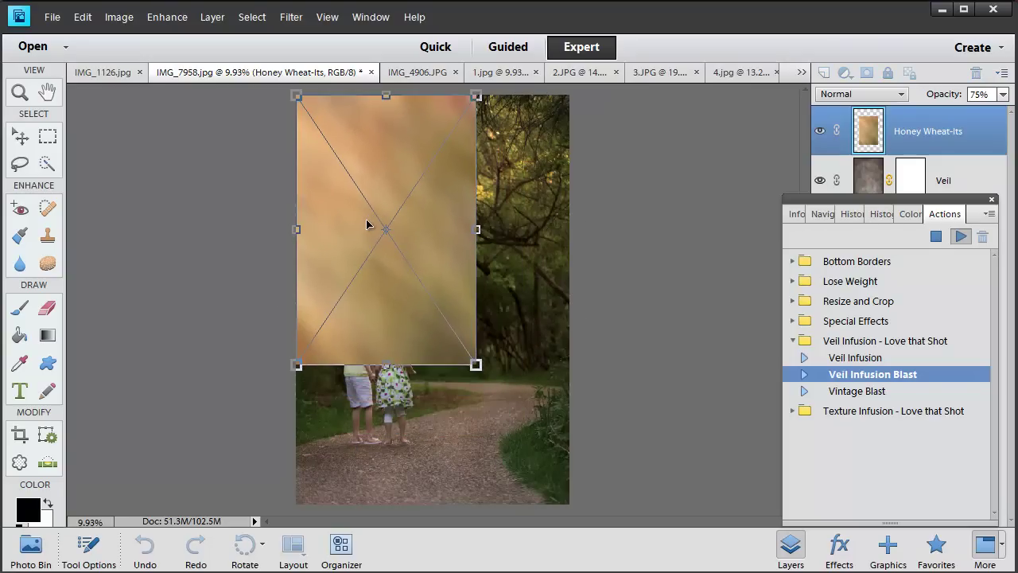
left_click_drag(474, 364, 569, 505)
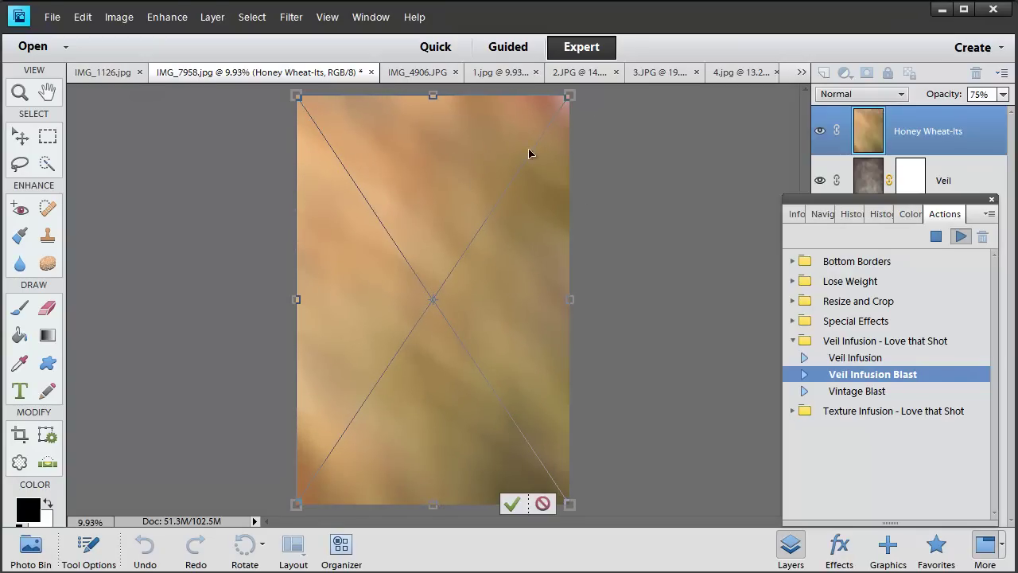
Step: Flip the Honey Wheat-lts veil layer horizontally and commit the placement
left_click(118, 18)
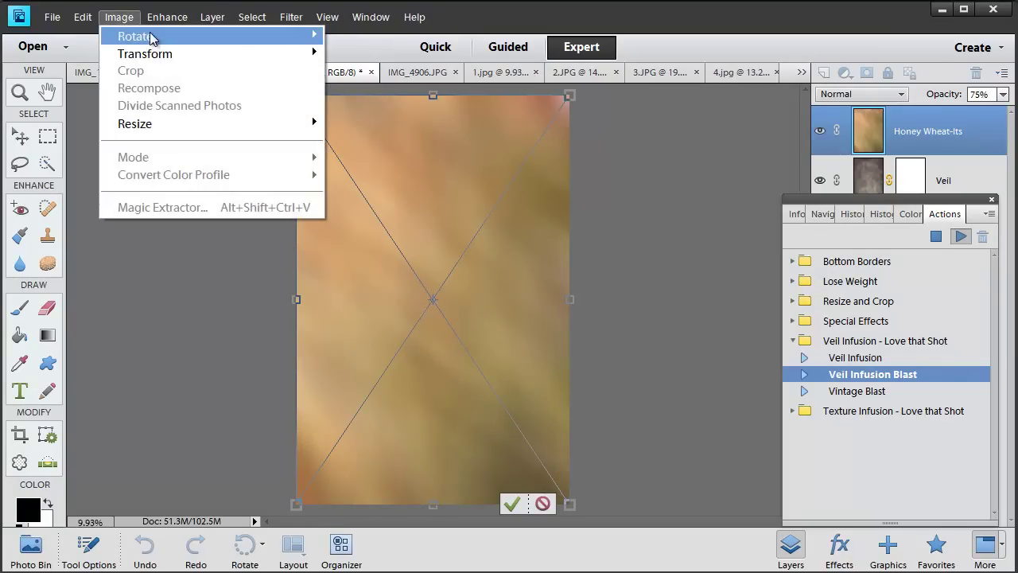
mouse_move(152, 56)
mouse_move(155, 36)
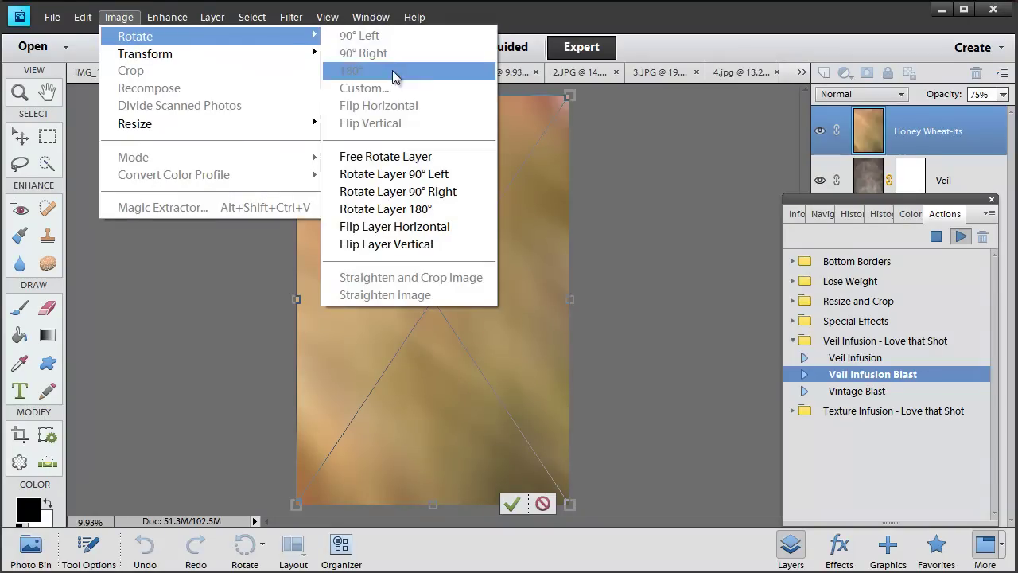
left_click(447, 231)
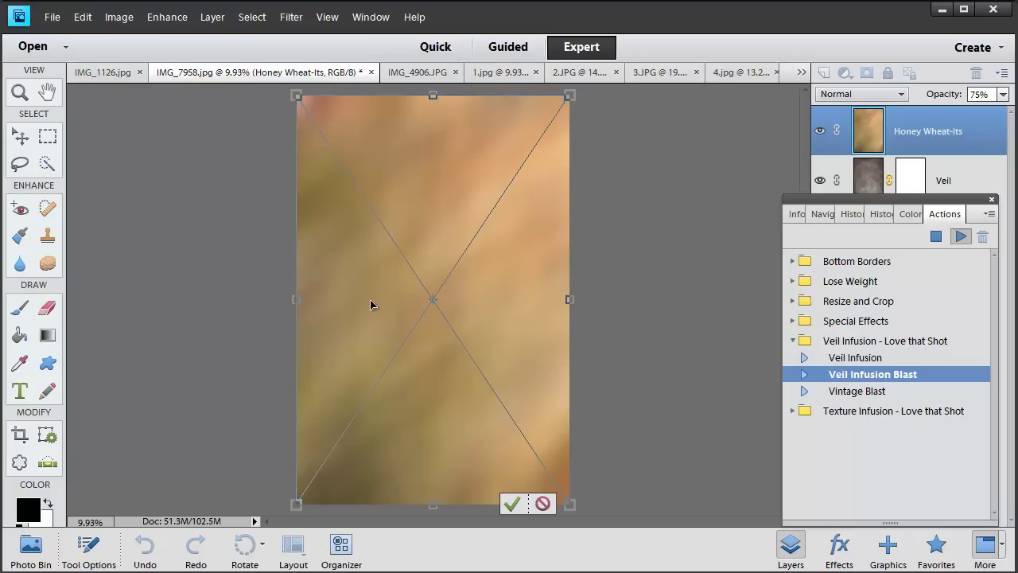
left_click(511, 503)
Step: Uncover the full layer stack, hide the Soft Light veil layer and show the Hard Light one instead
left_click_drag(872, 199, 673, 114)
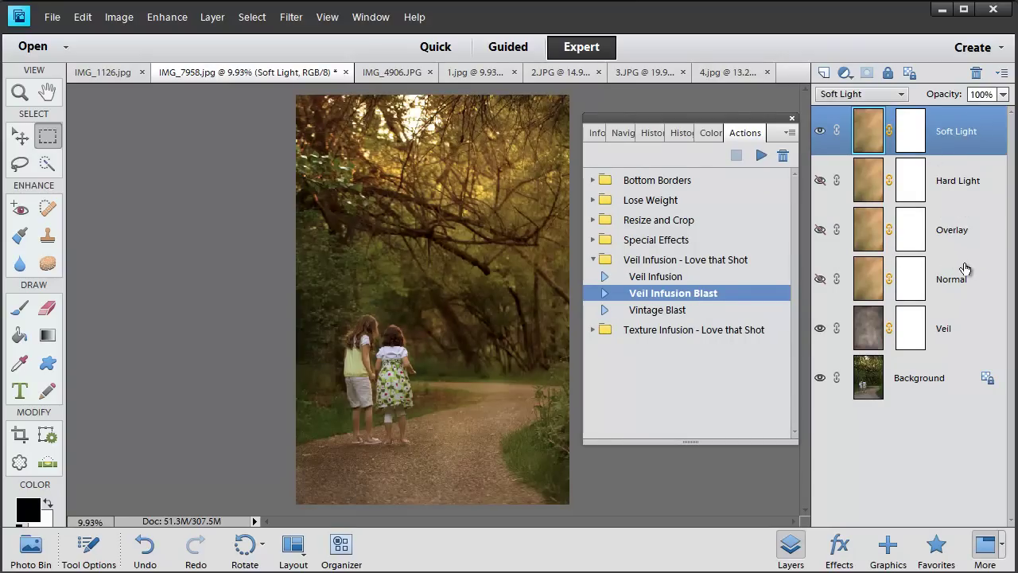
left_click(820, 134)
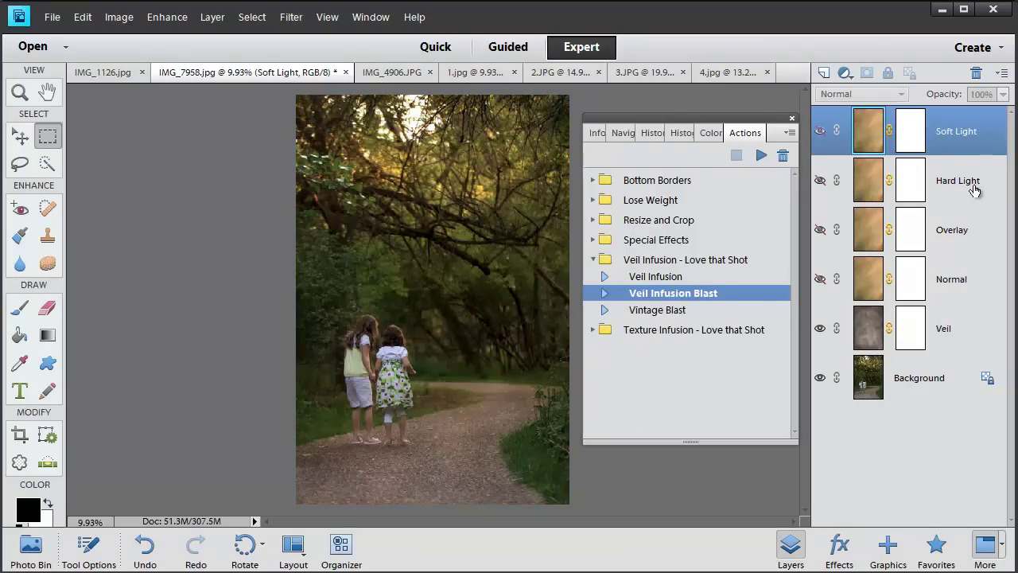
left_click(819, 182)
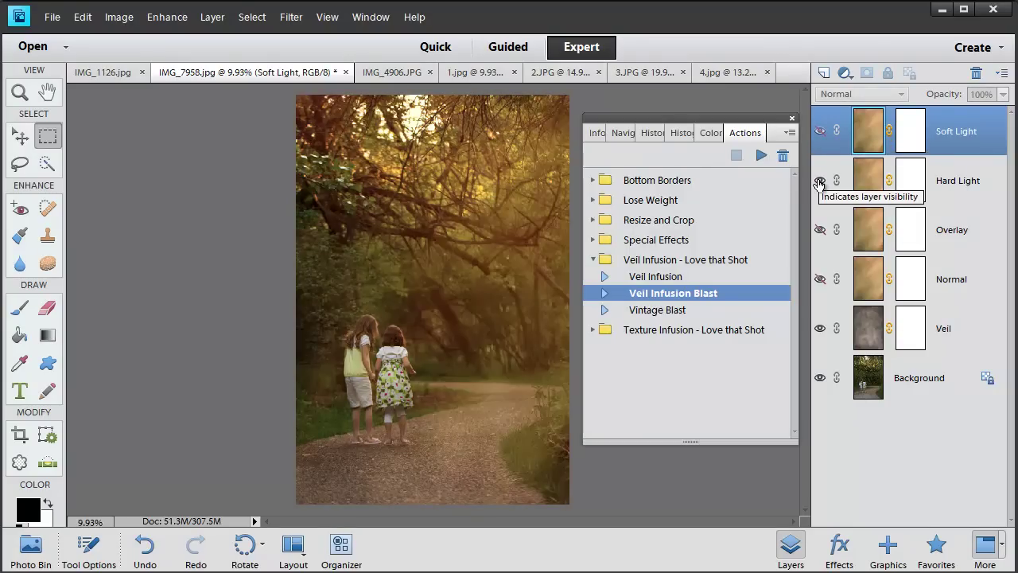
Step: Set the Hard Light veil layer's opacity to 35% and compare the woodland photo with and without that layer
left_click(974, 189)
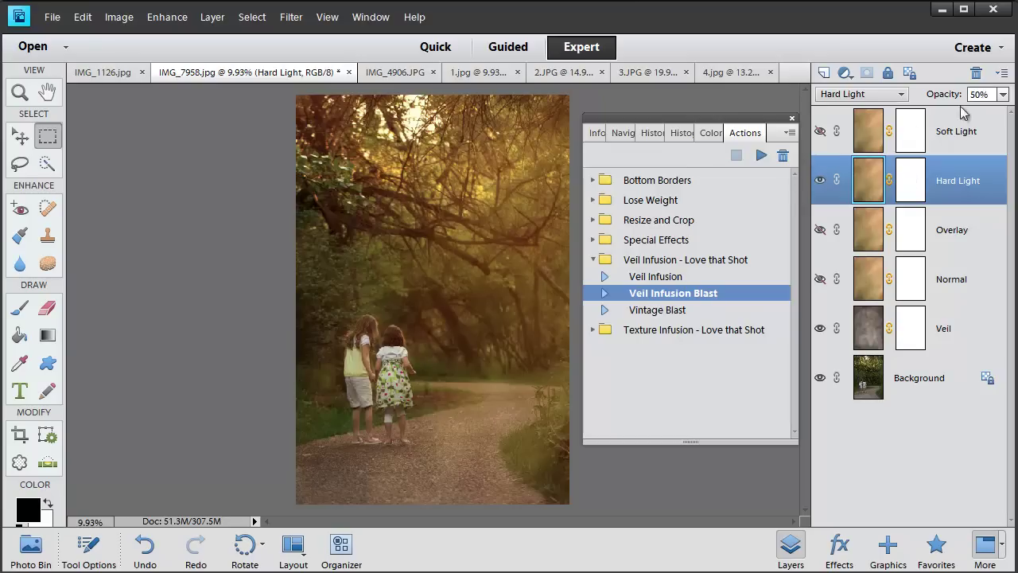
left_click(1004, 94)
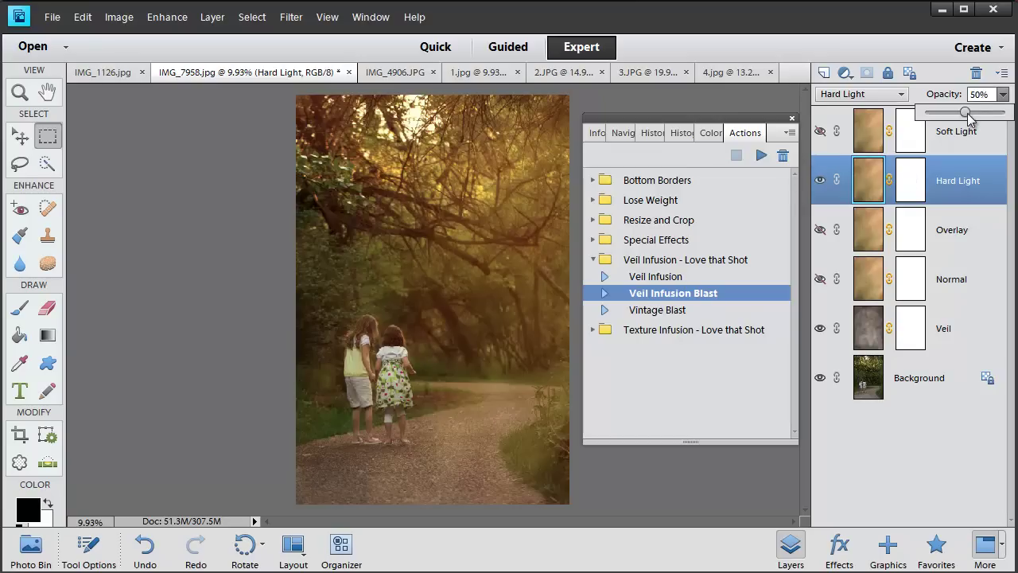
left_click_drag(965, 115, 956, 116)
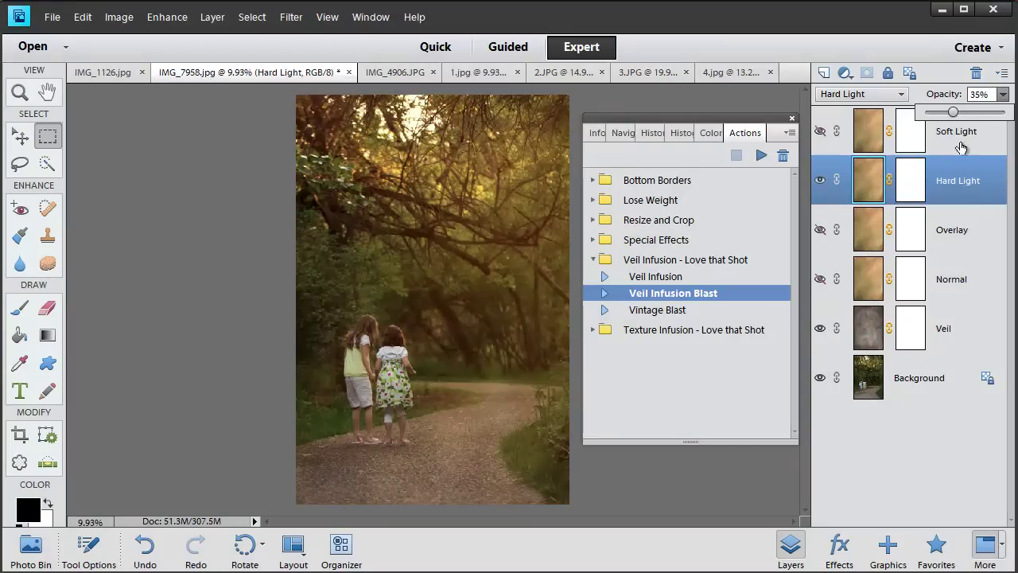
left_click(820, 182)
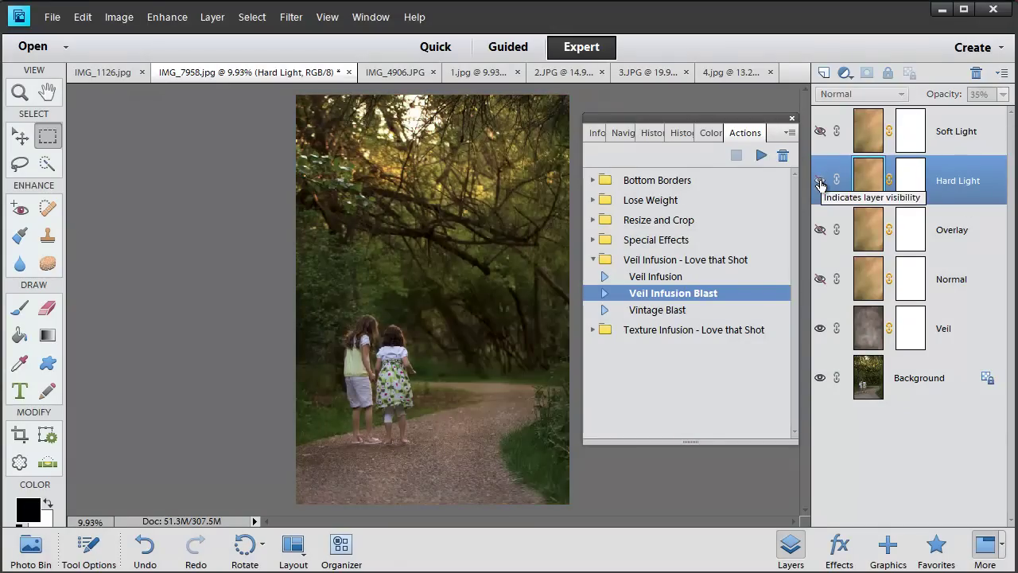
left_click(820, 184)
left_click(820, 184)
left_click(820, 184)
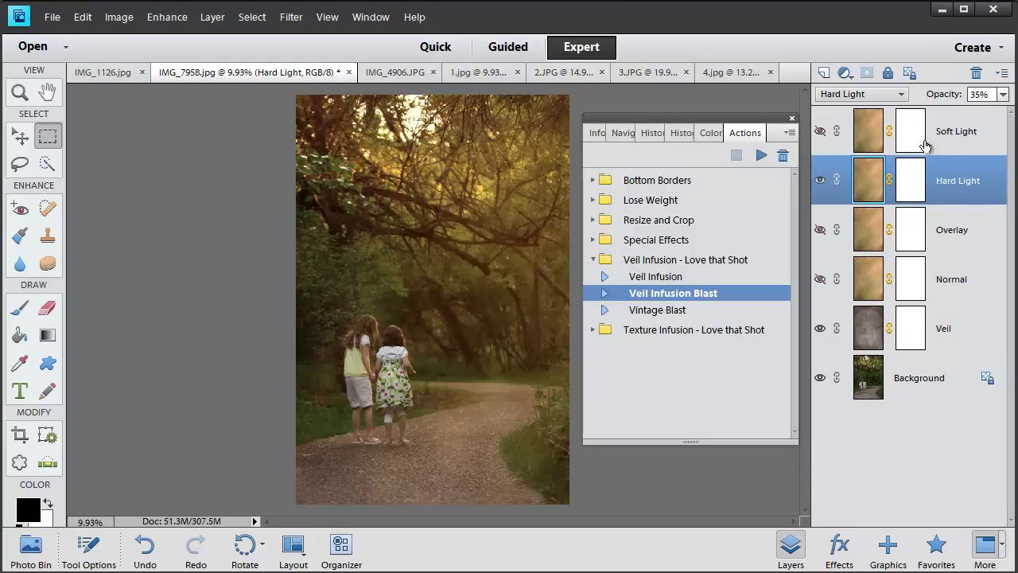
Step: Delete the hidden Soft Light, Overlay and Normal layers, and compare the veiled result with the original photo
left_click(969, 132)
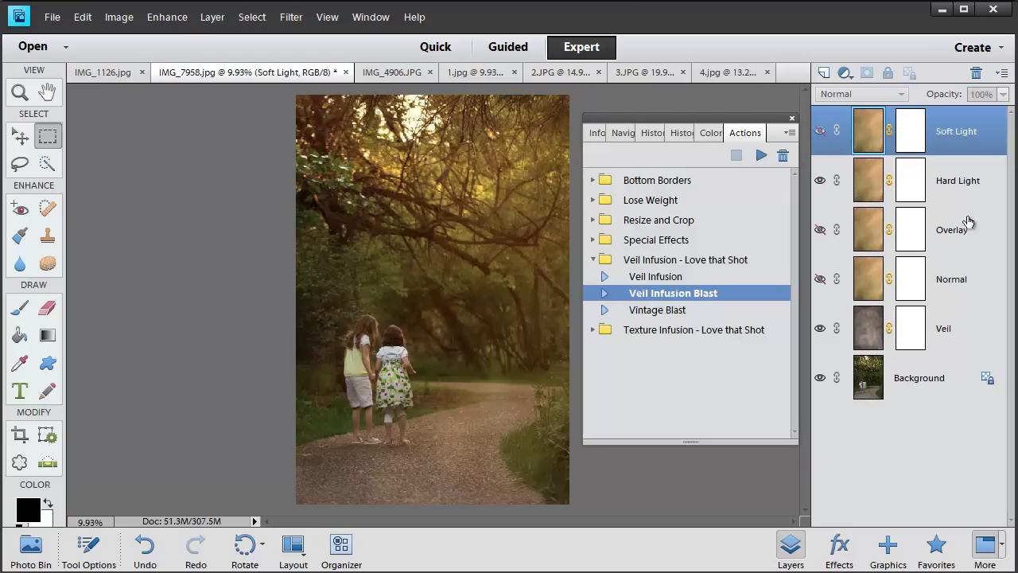
left_click(964, 231, "ctrl")
left_click(964, 278, "ctrl")
left_click_drag(961, 141, 977, 76)
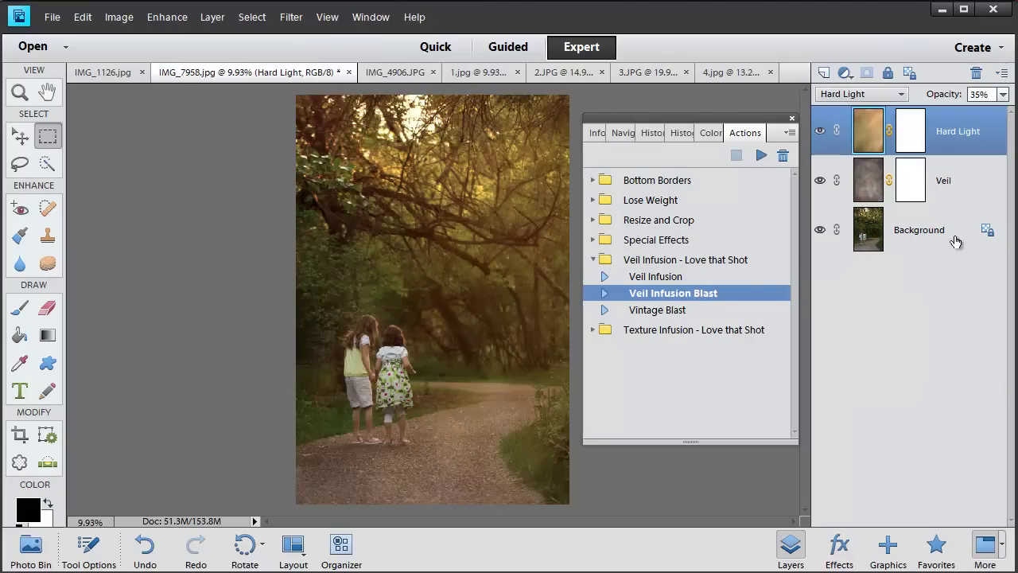
left_click(819, 231, "alt")
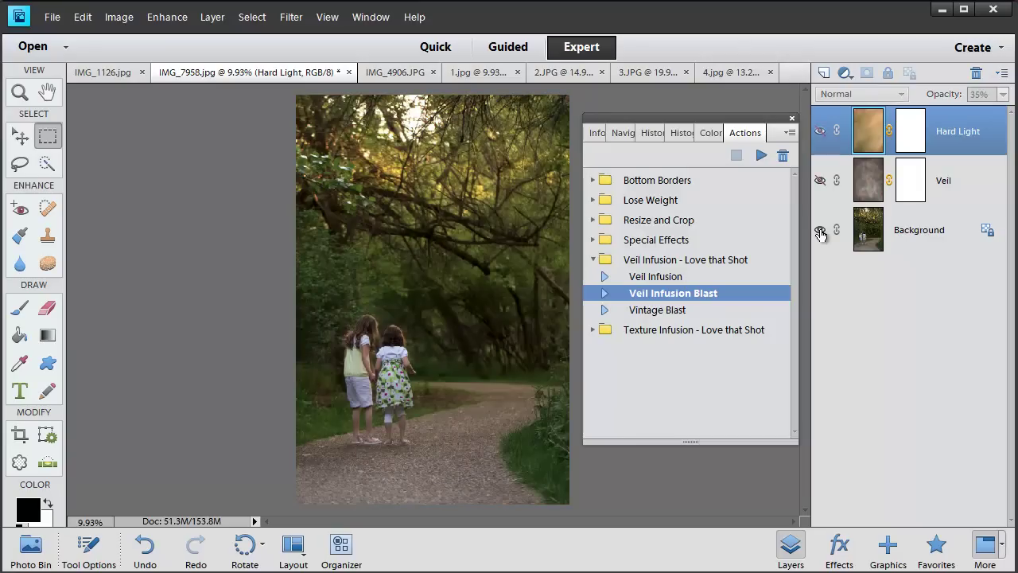
left_click(821, 234, "alt")
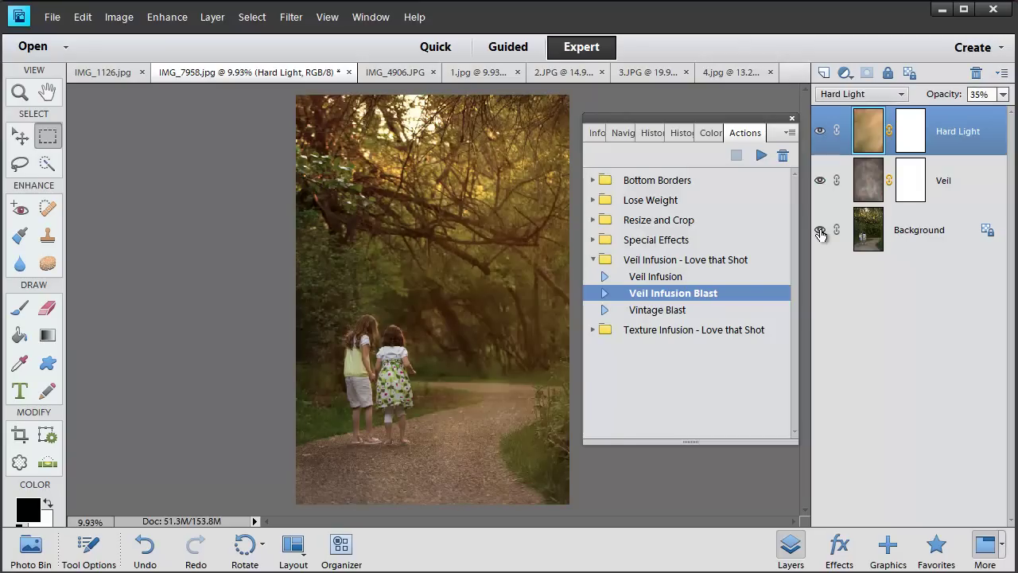
left_click(820, 234, "alt")
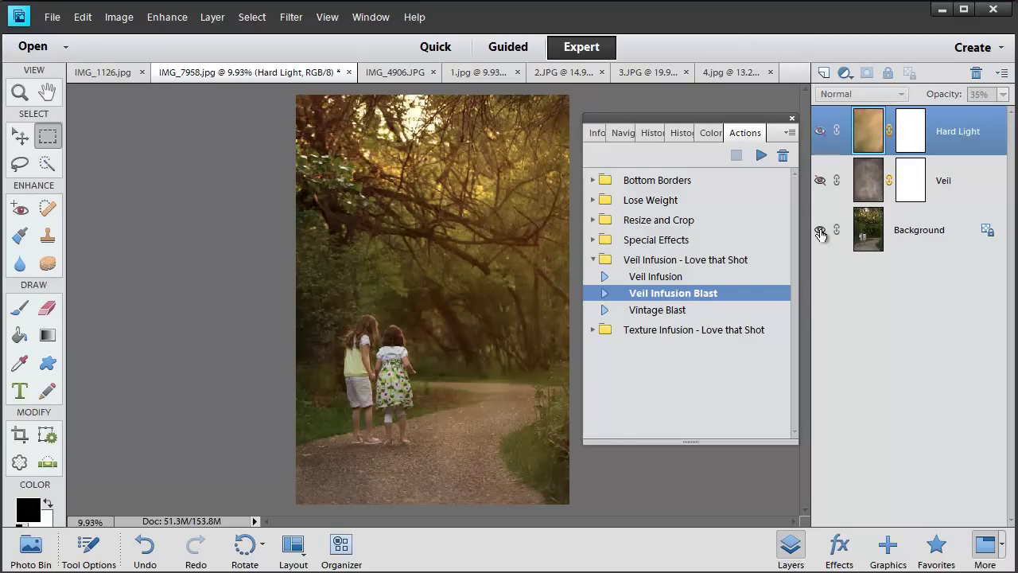
left_click(820, 234, "alt")
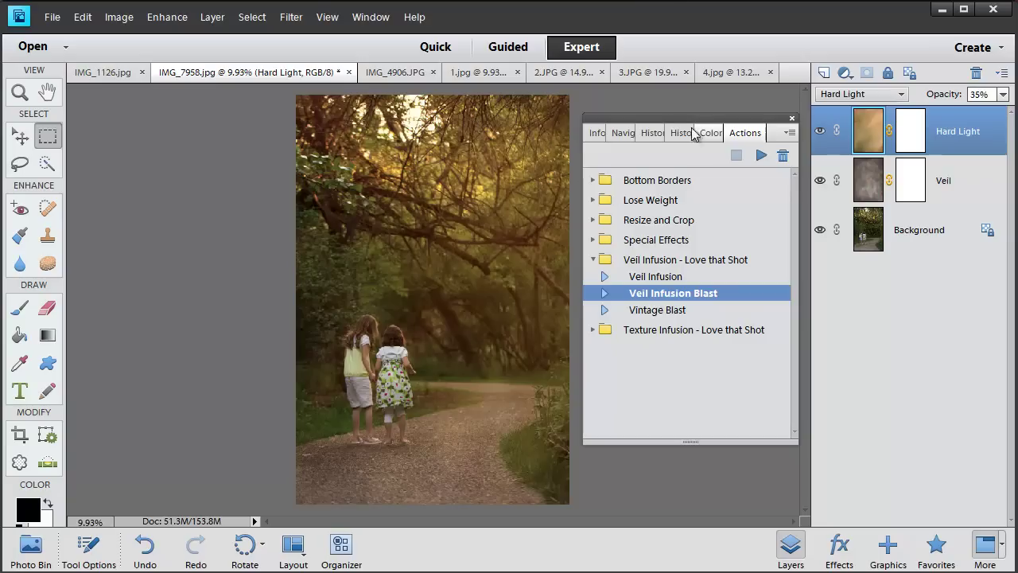
Step: Move the list of actions clear of the picture and switch to the lilac photo IMG_4906.JPG
left_click_drag(689, 117, 892, 194)
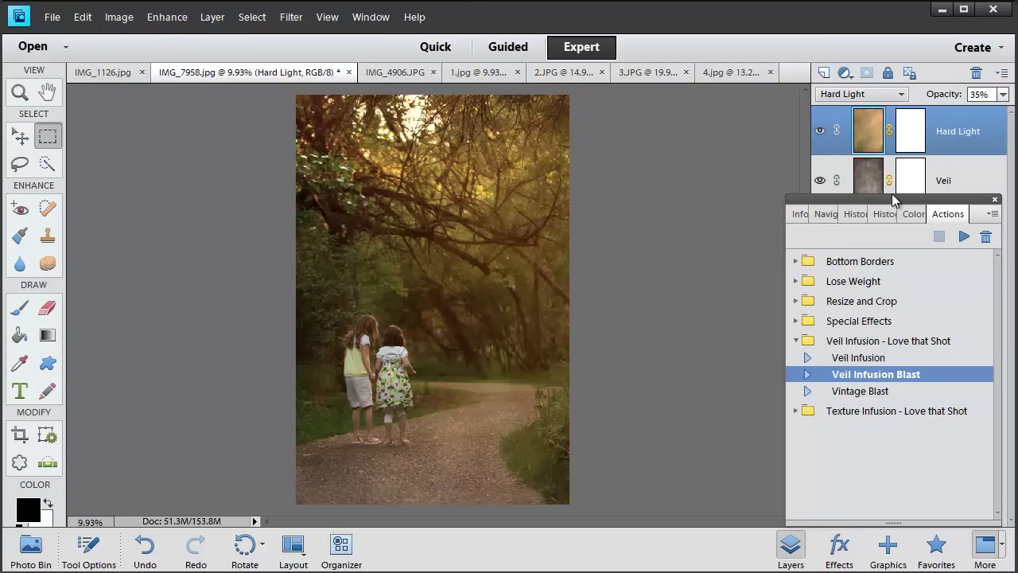
left_click(388, 72)
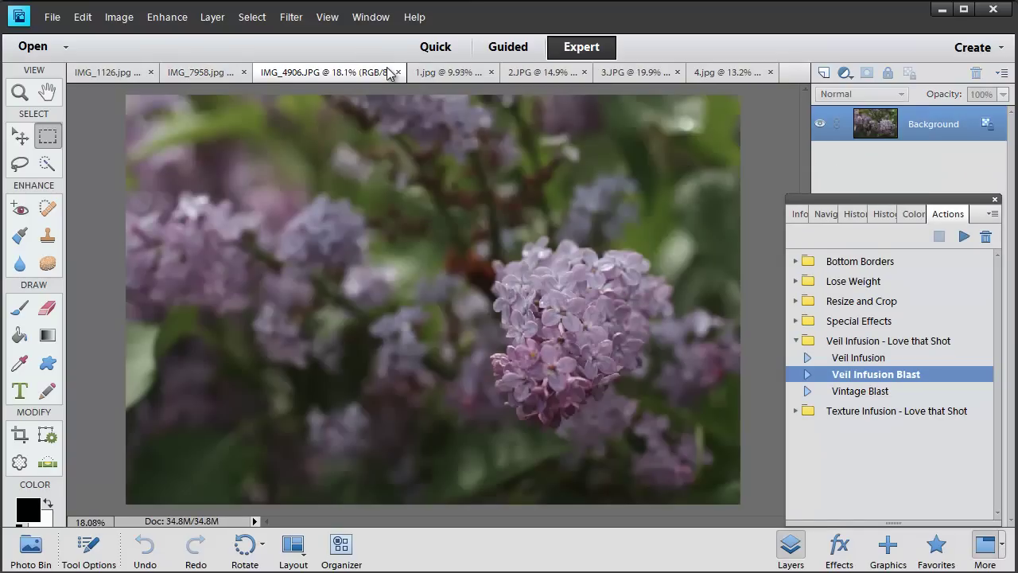
mouse_move(858, 196)
left_mouse_down()
mouse_move(833, 163)
mouse_move(857, 194)
left_mouse_up()
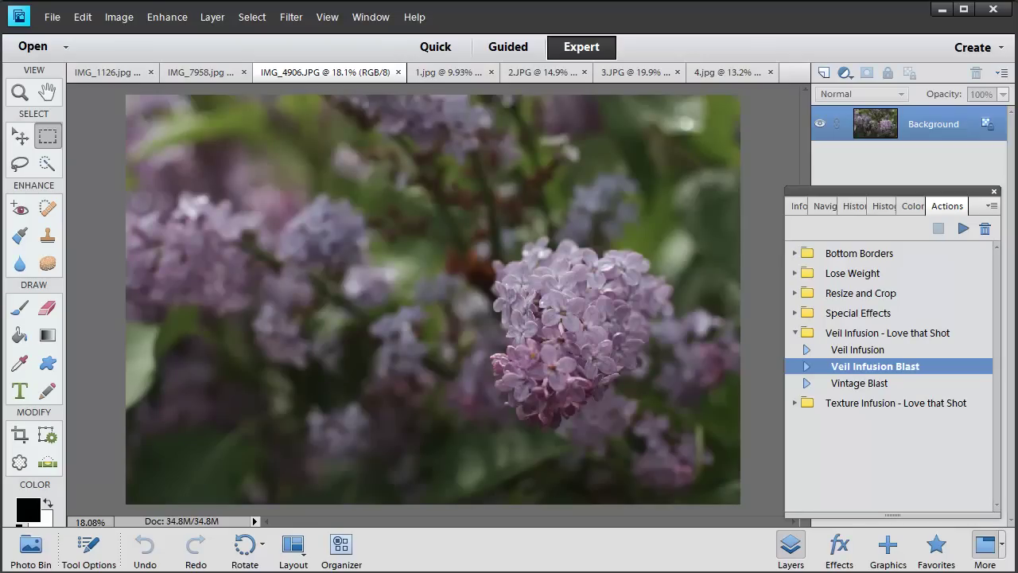
Step: Run the Veil Infusion action on the lilac photo and place the Privet-lts veil
left_click(862, 352)
left_click(964, 229)
left_click(429, 192)
left_click(644, 350)
scroll(679, 357, "down", 1)
scroll(692, 334, "down", 5)
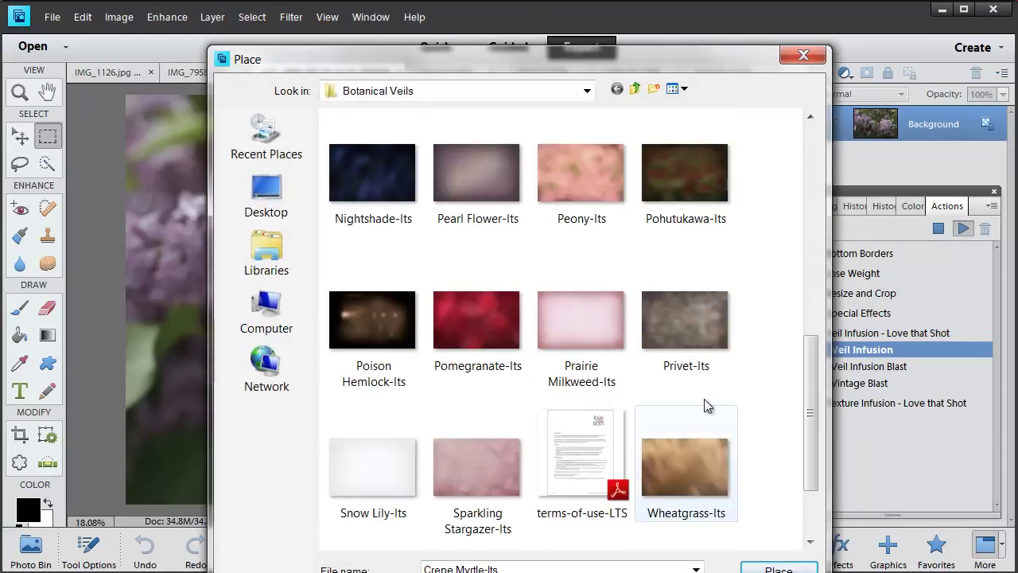
left_click(686, 310)
left_click(780, 563)
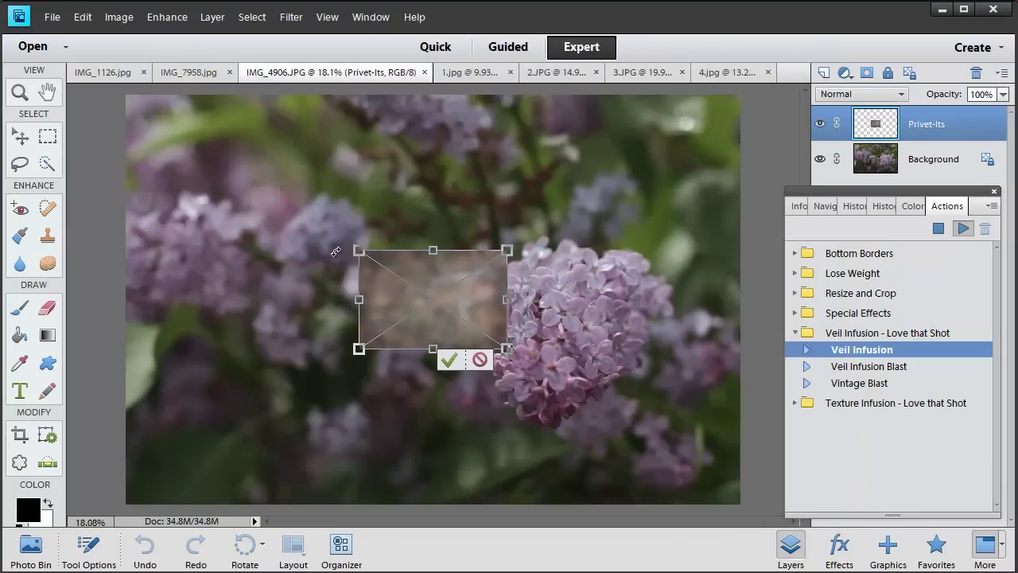
Step: Resize the Privet-lts veil to cover the entire lilac photo, commit it, and compare the photo with and without it
left_click_drag(390, 282, 157, 127)
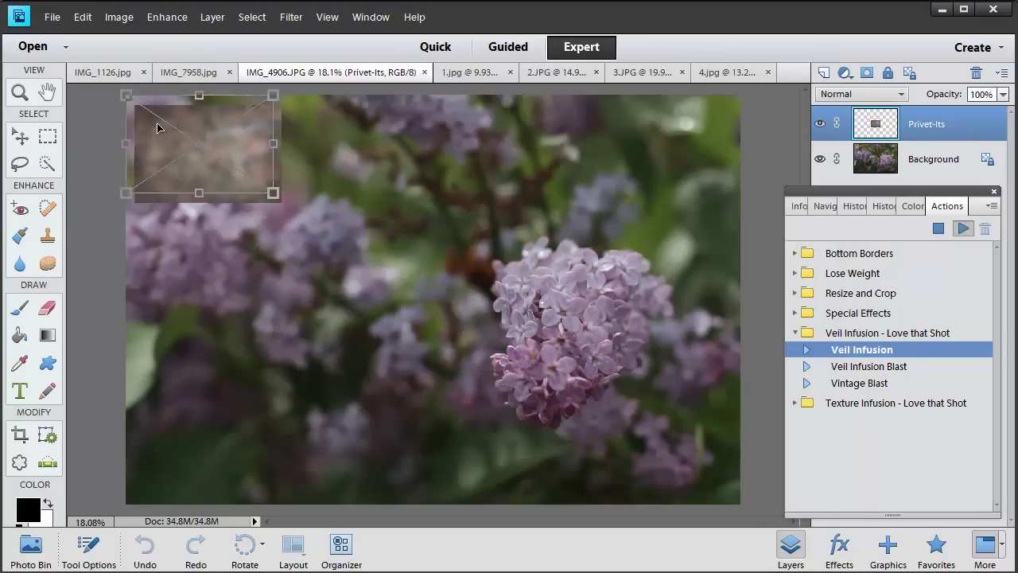
left_click_drag(276, 195, 742, 506)
left_click(692, 504)
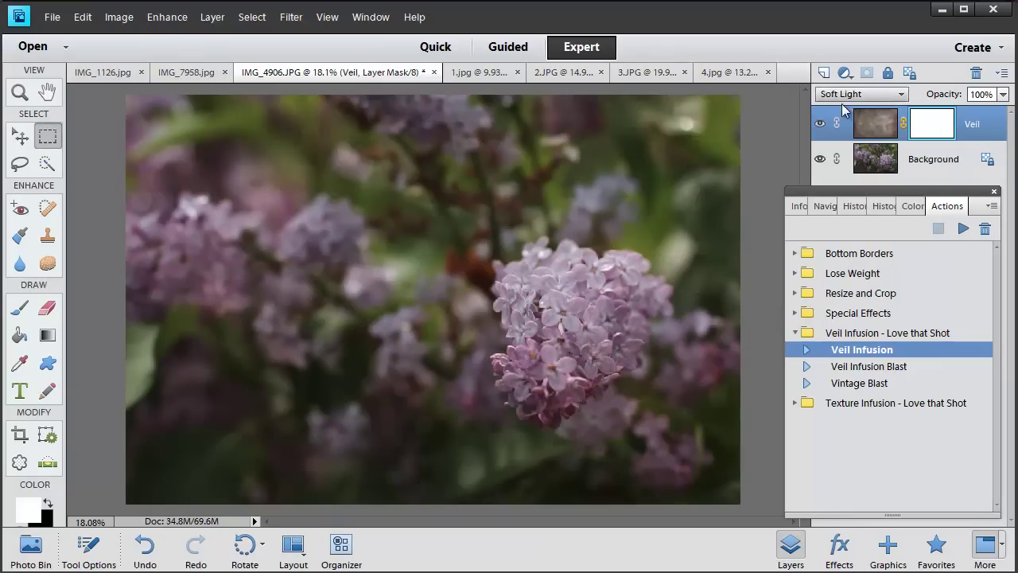
left_click(819, 126)
left_click(819, 126)
left_click(819, 126)
left_click(818, 125)
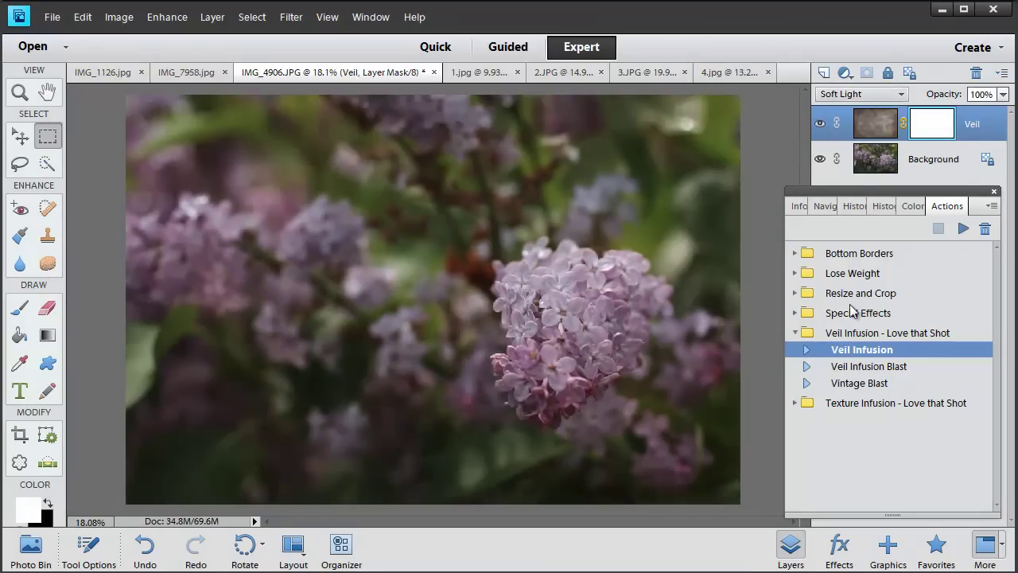
Step: Run the Veil Infusion action again and place the Granite veil from the Simplicity folder
left_click(963, 228)
left_click(476, 258)
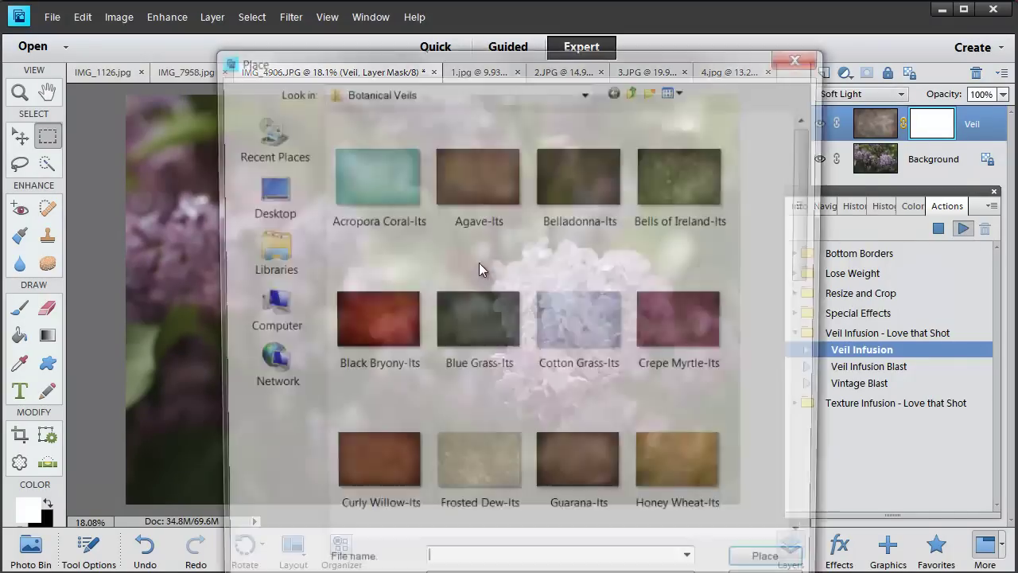
left_click(586, 91)
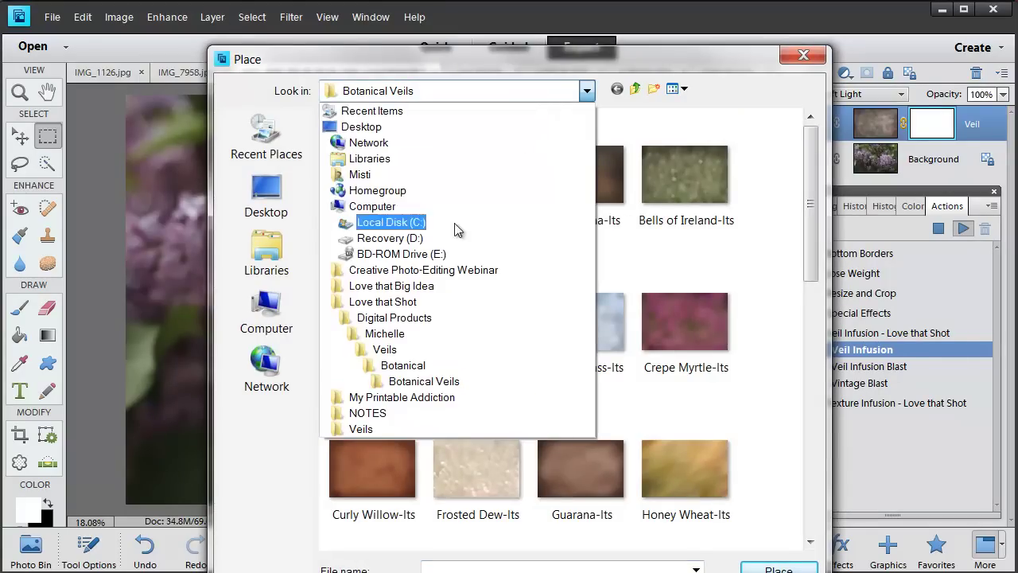
left_click(387, 350)
double_click(389, 159)
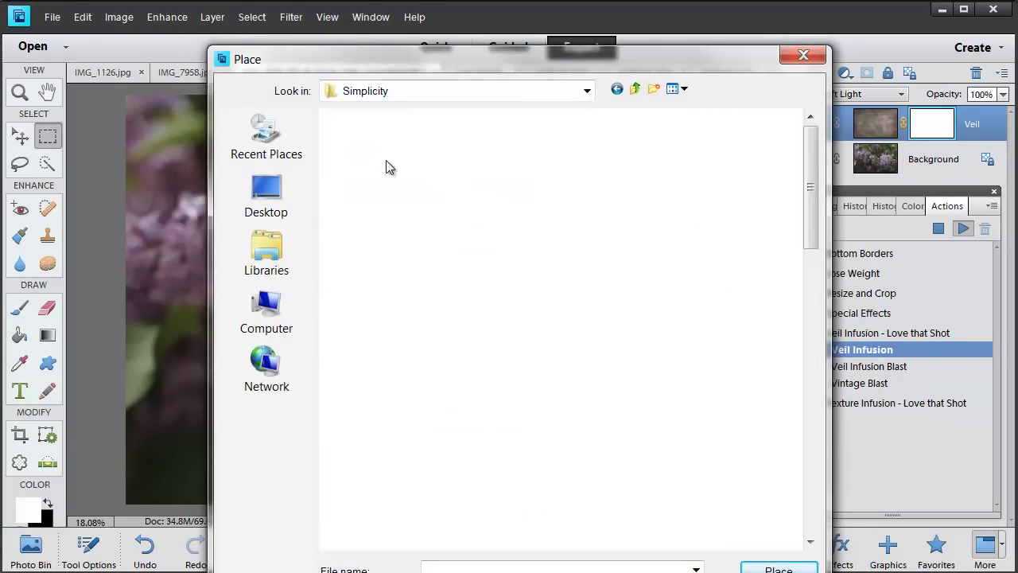
left_click(716, 471)
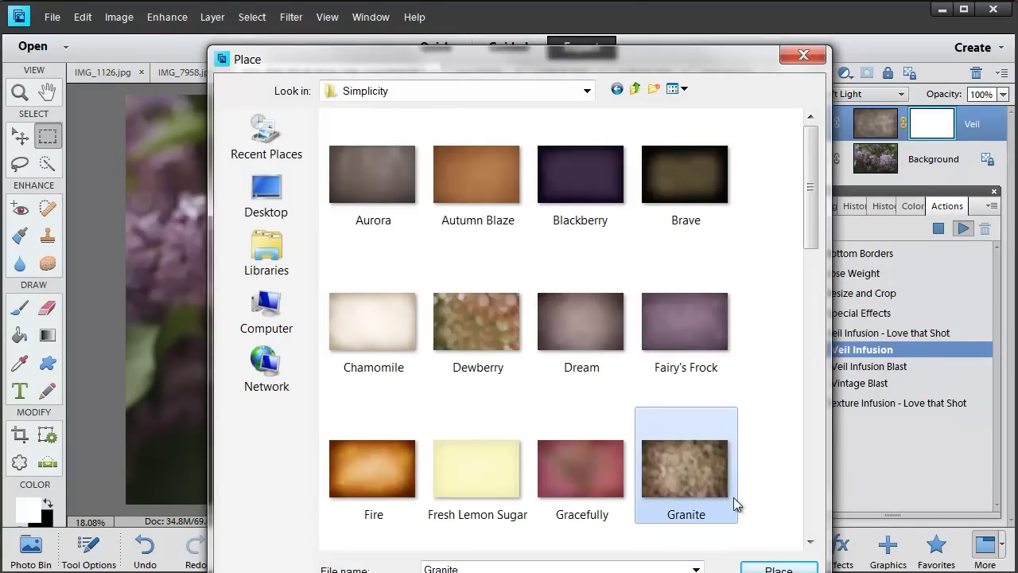
left_click(776, 568)
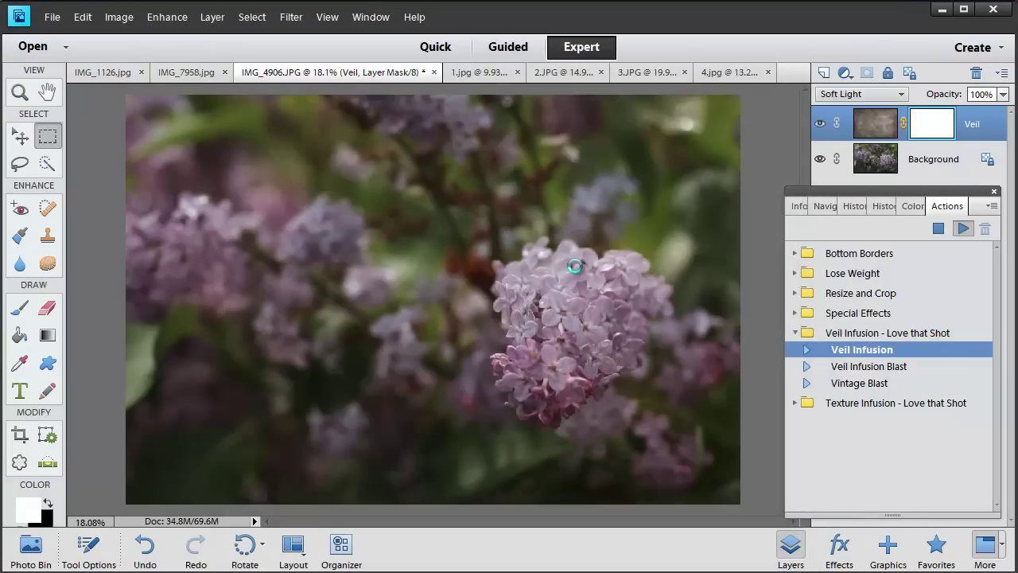
Step: Resize the Granite veil to cover the entire lilac photo, commit it, and compare the photo with and without it
left_click_drag(402, 296, 207, 167)
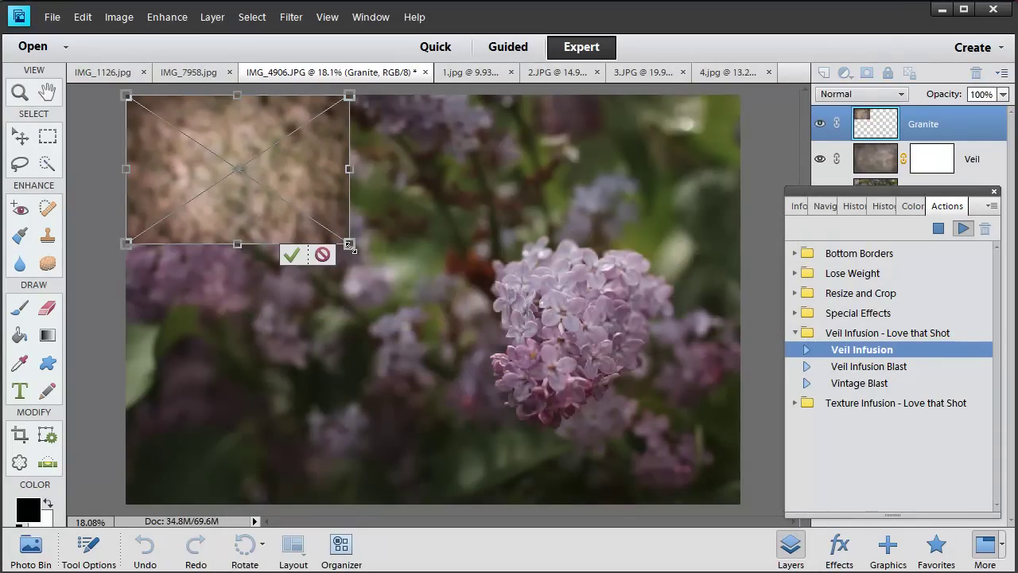
left_click_drag(350, 243, 739, 503)
left_click(682, 502)
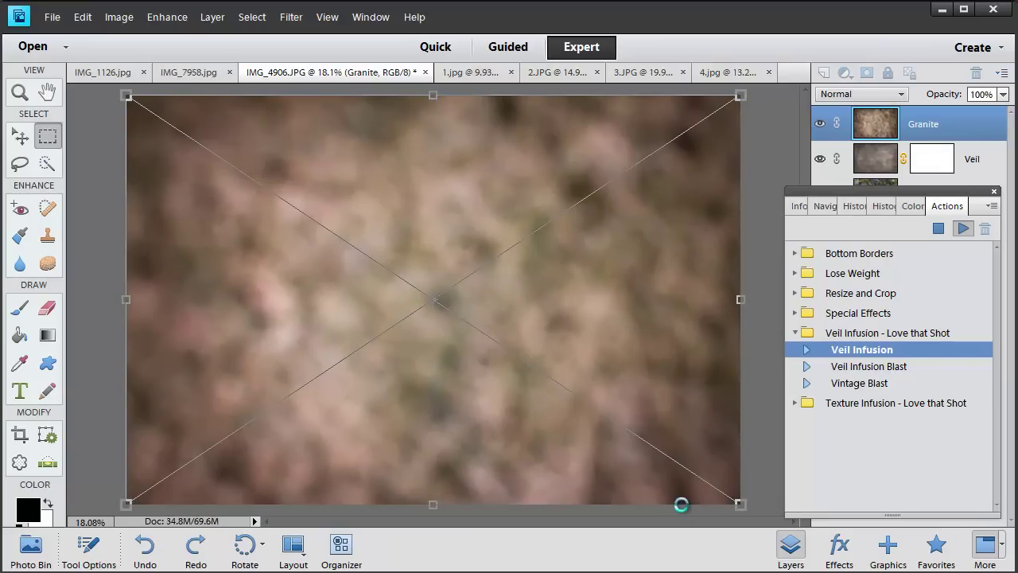
left_click(821, 126)
left_click(819, 125)
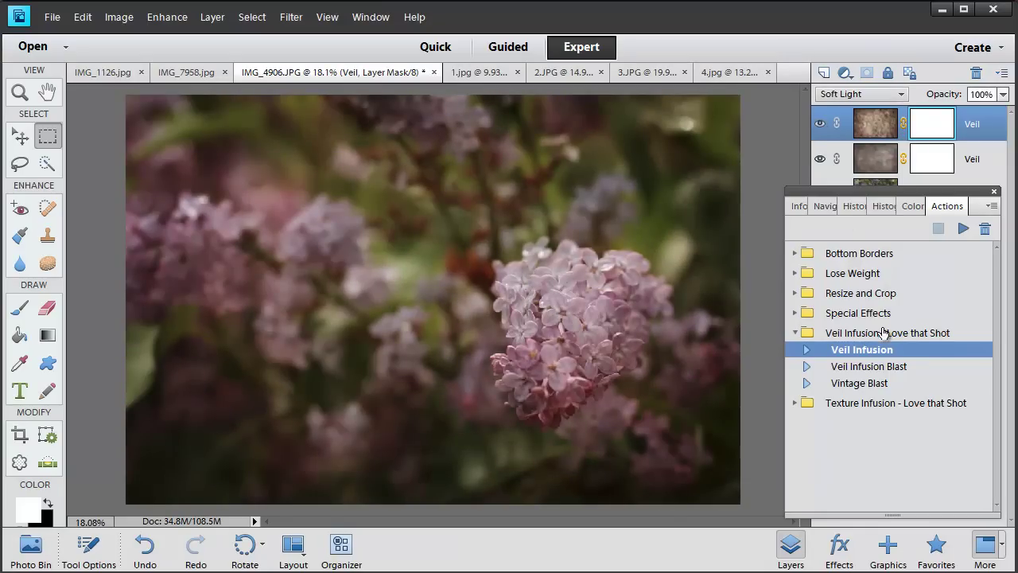
Step: Run the Veil Infusion action a third time and place the Pearl Flower-lts veil from the Botanical Veils folder
left_click(962, 230)
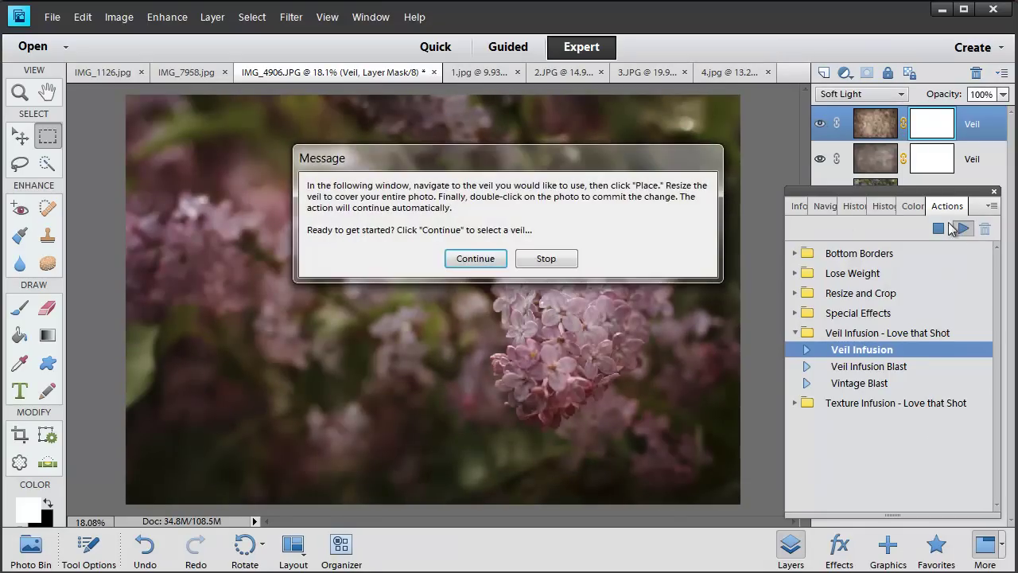
left_click(493, 259)
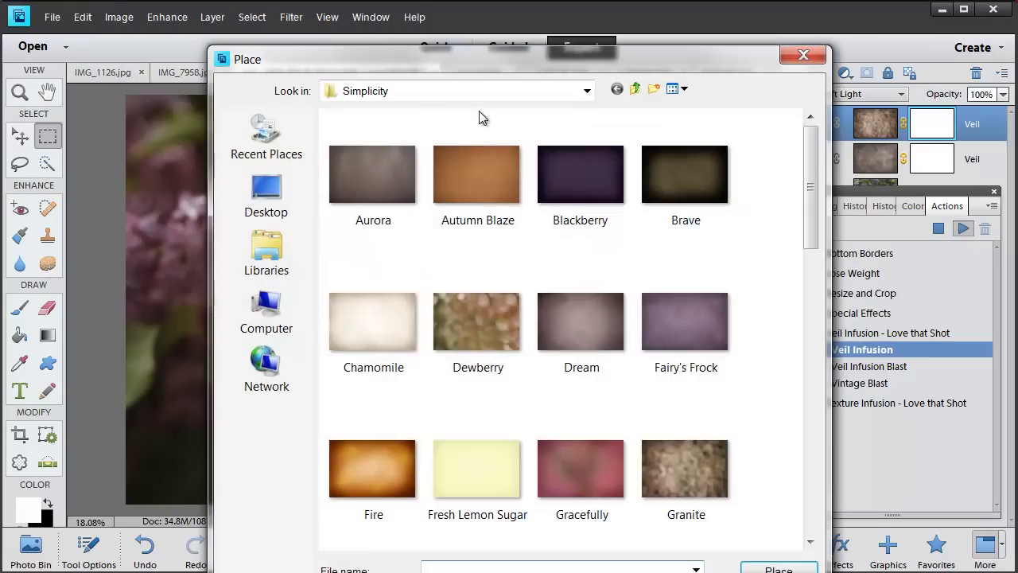
left_click(571, 91)
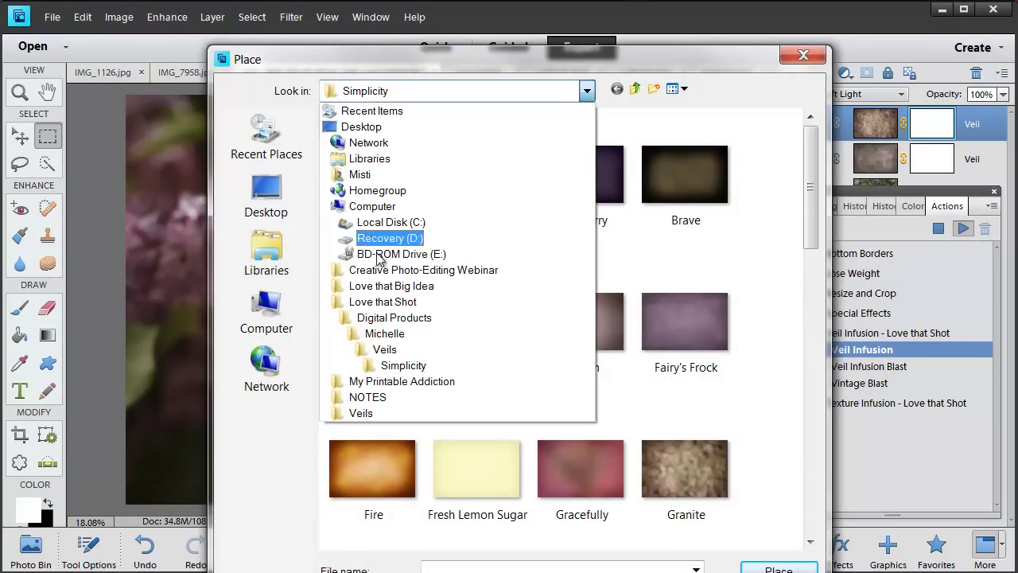
left_click(385, 349)
double_click(416, 138)
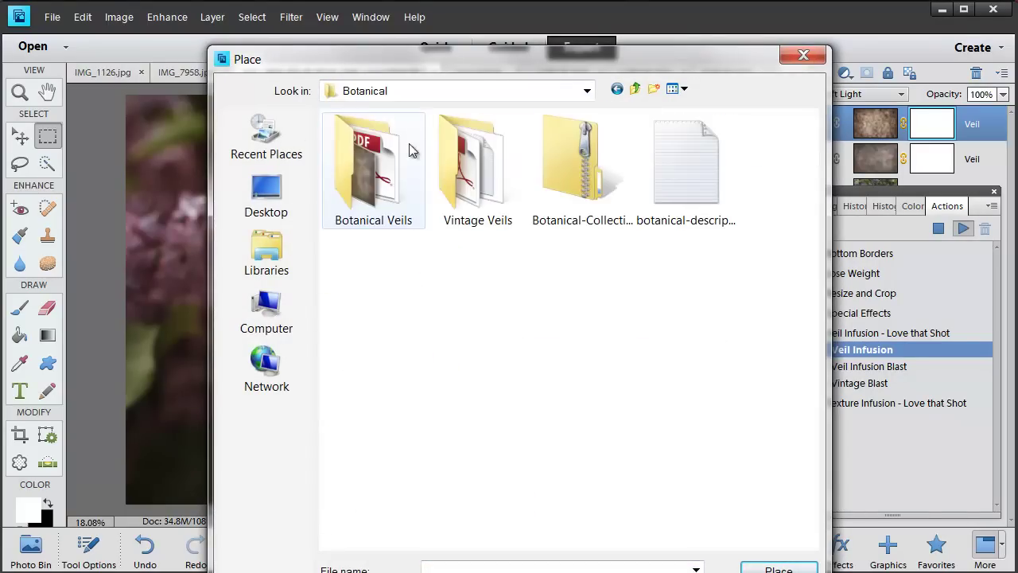
double_click(381, 183)
left_click(582, 322)
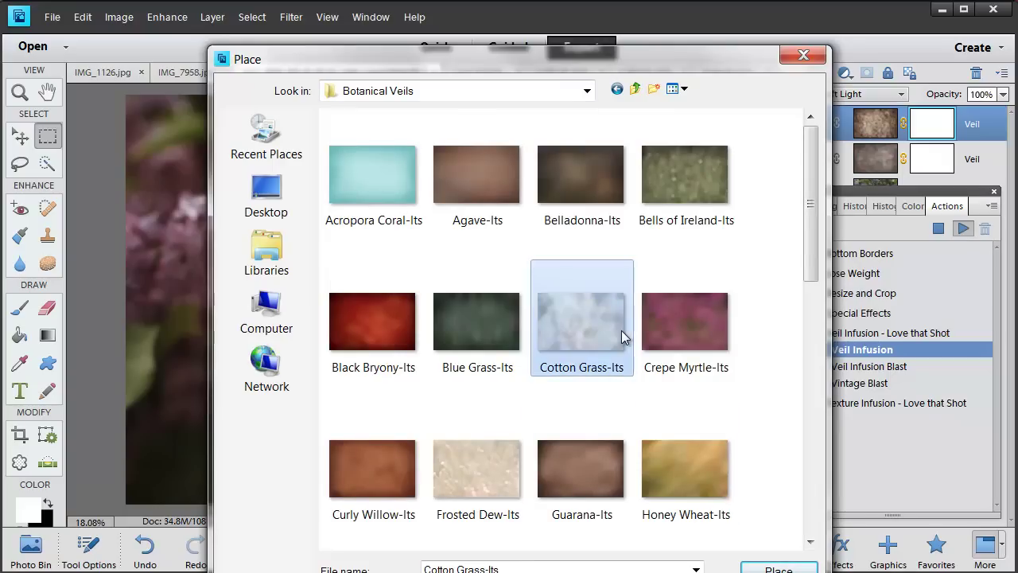
scroll(622, 337, "down", 5)
left_click(457, 353)
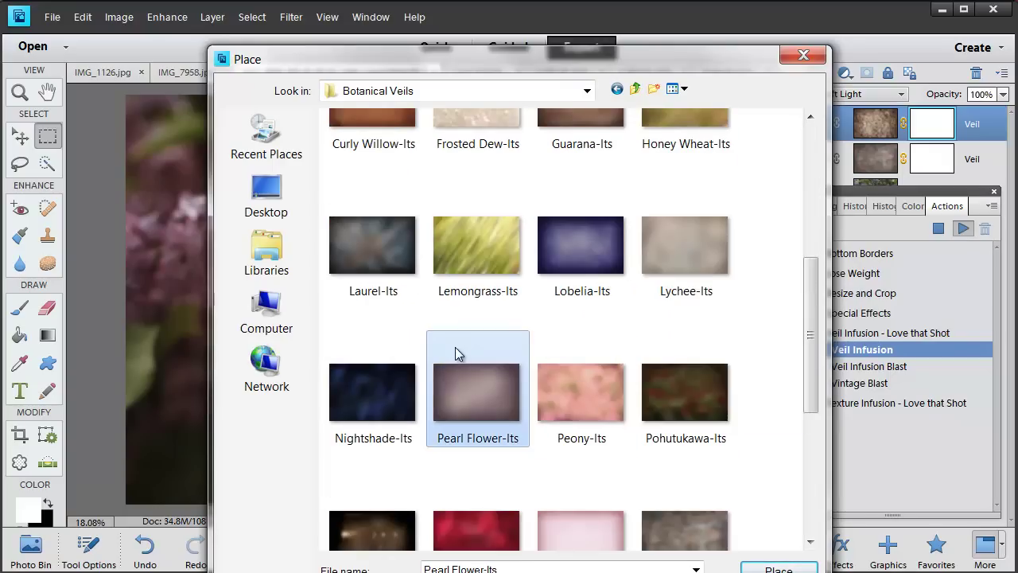
key("Return")
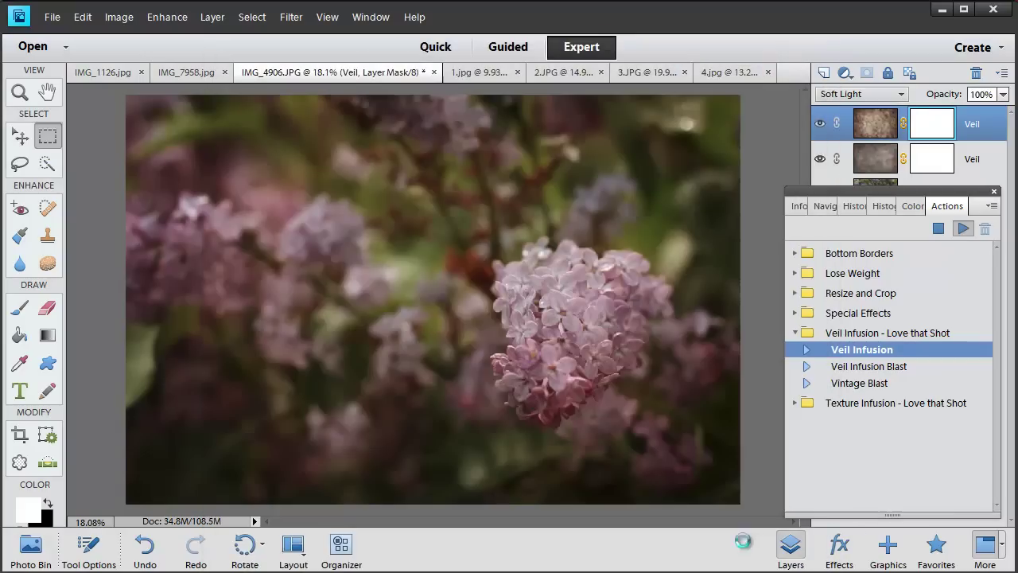
Step: Resize the Pearl Flower-lts veil to cover the entire lilac photo and commit it
left_click_drag(356, 250, 129, 97)
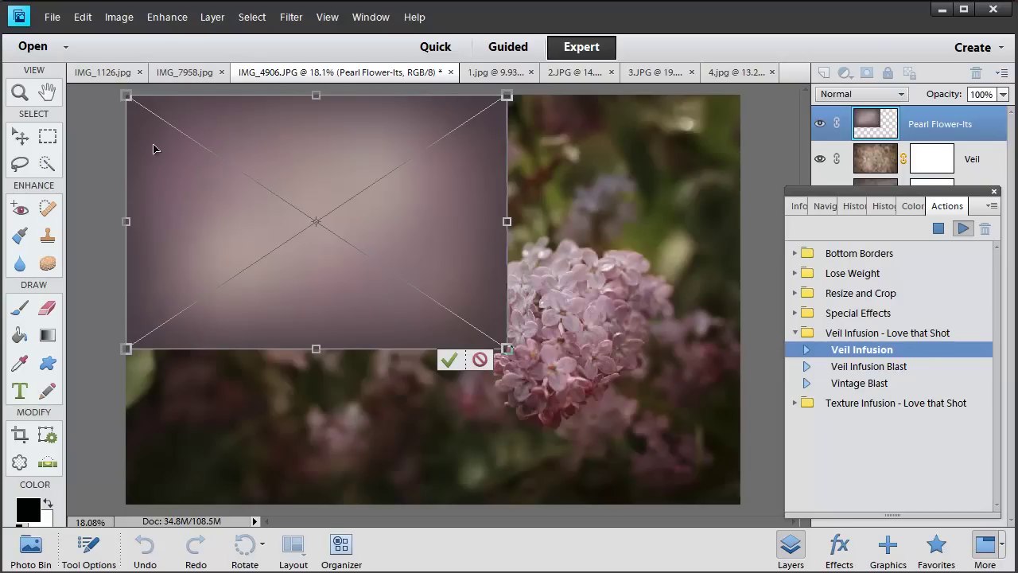
left_click_drag(507, 347, 740, 504)
left_click(681, 501)
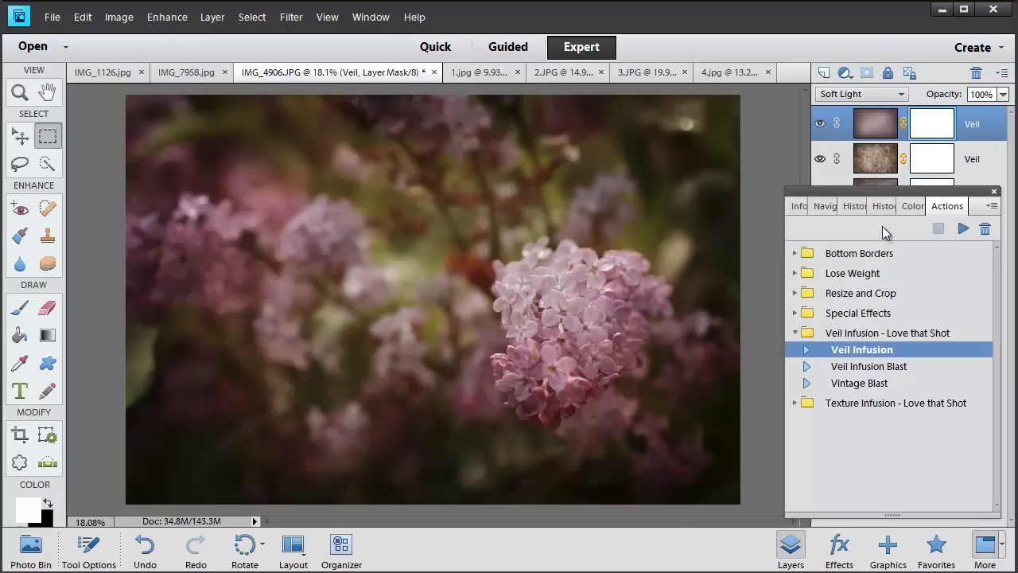
Step: Lower the opacity of the top Pearl Flower veil layer to 80% and select its image thumbnail
left_click(1004, 96)
left_click_drag(1004, 112, 989, 116)
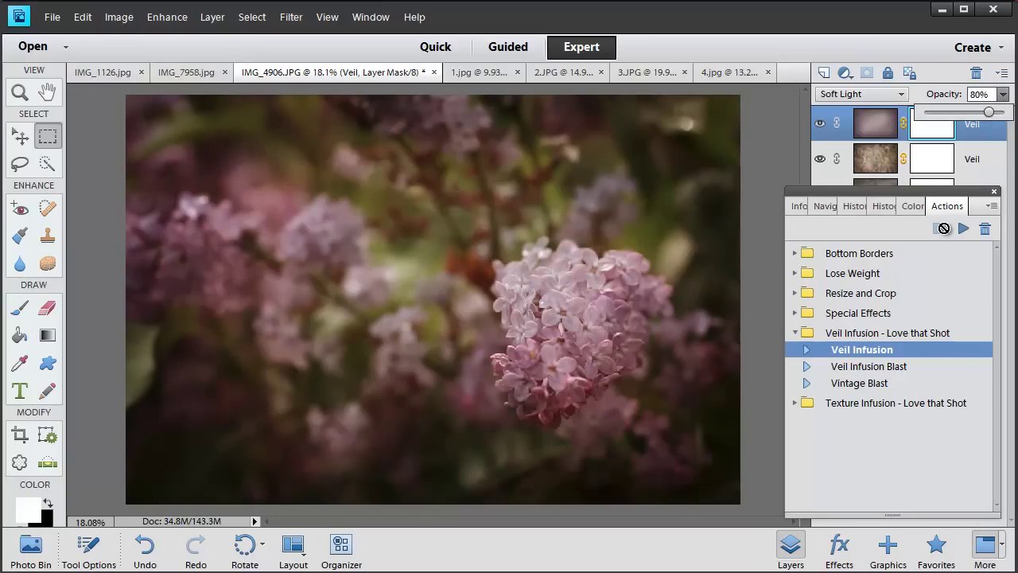
left_click(887, 136)
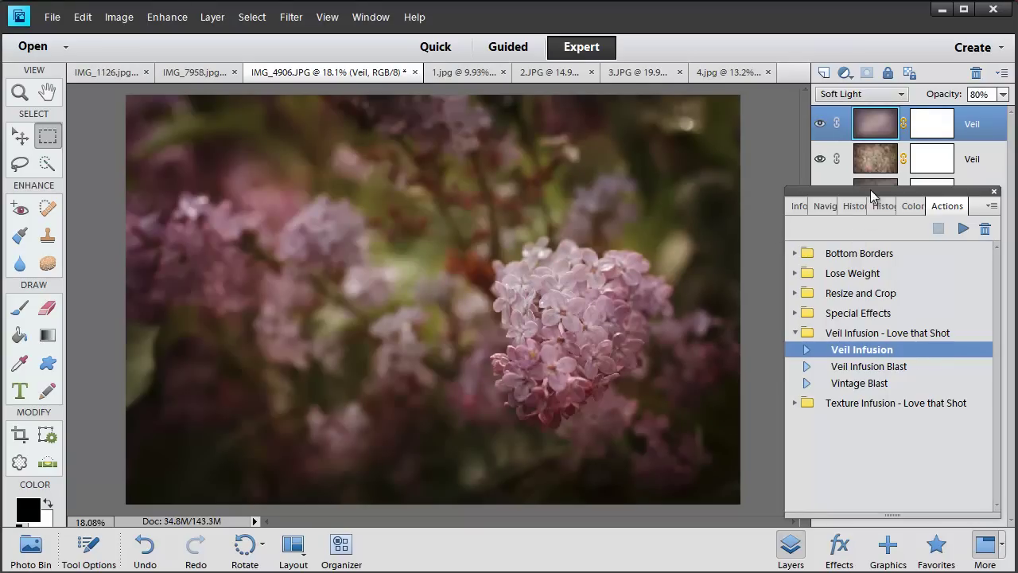
Step: Try the Overlay blend mode on the top veil, compare with the veil hidden, and return it to Soft Light
left_click(879, 94)
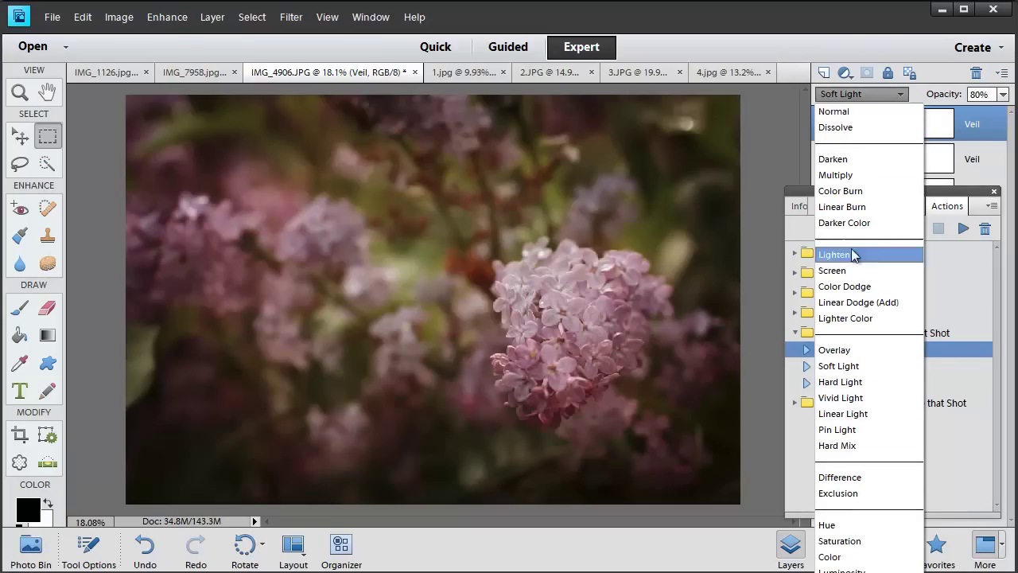
left_click(856, 346)
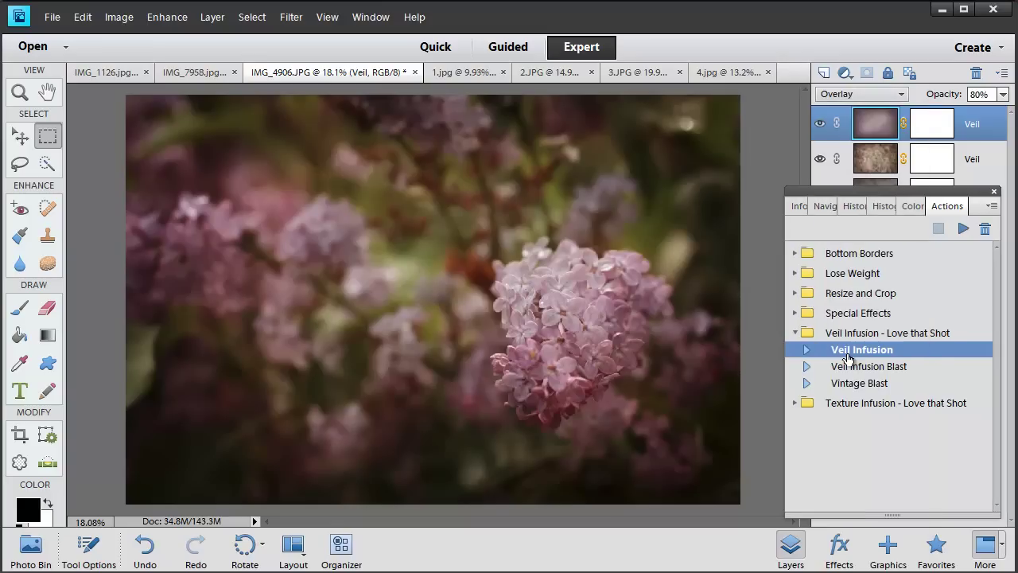
left_click(820, 126)
left_click(820, 125)
left_click(844, 97)
left_click(866, 365)
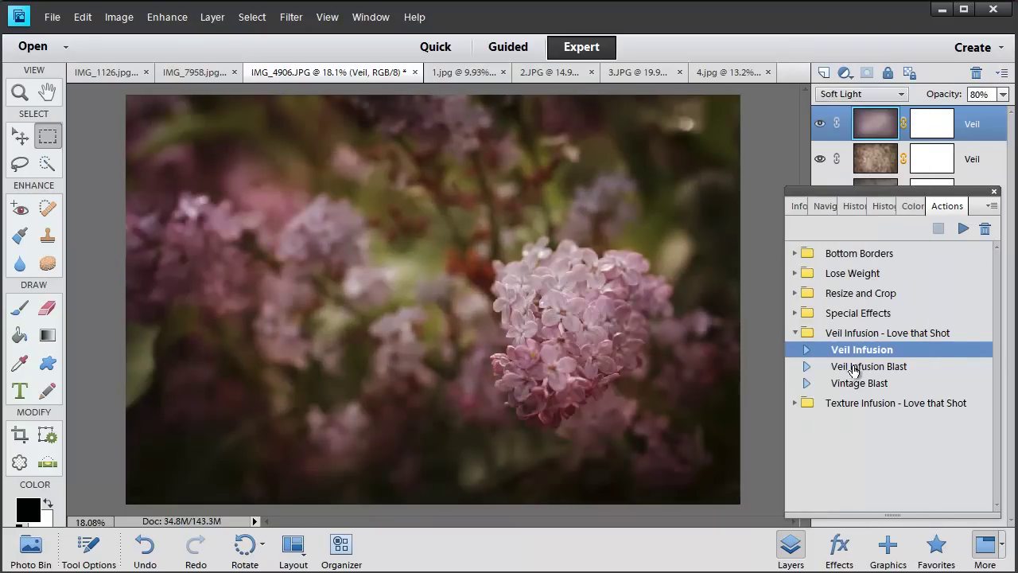
Step: Set the top veil's blend mode to Overlay and compare the lilac photo with and without it
left_click(835, 95)
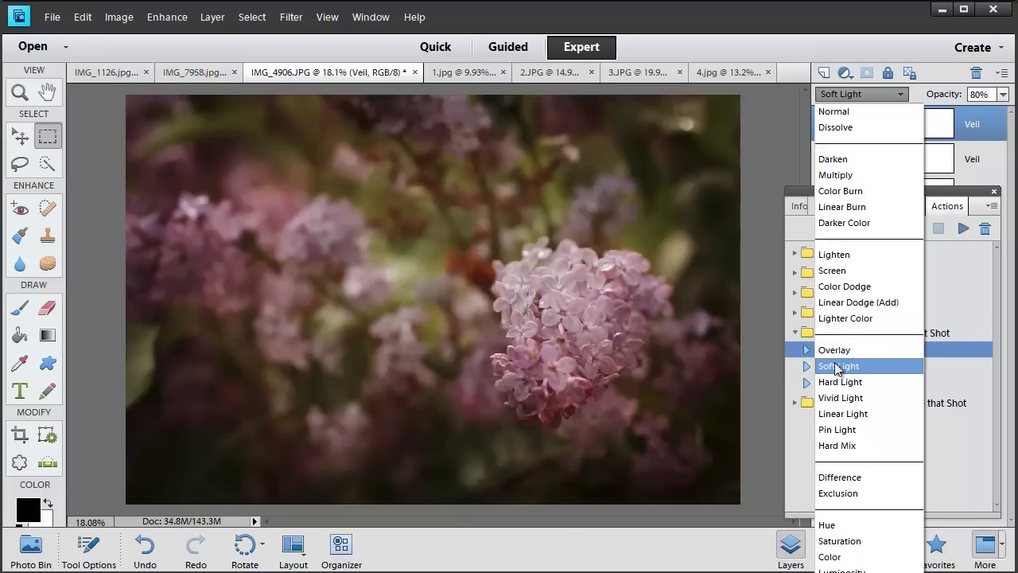
left_click(835, 350)
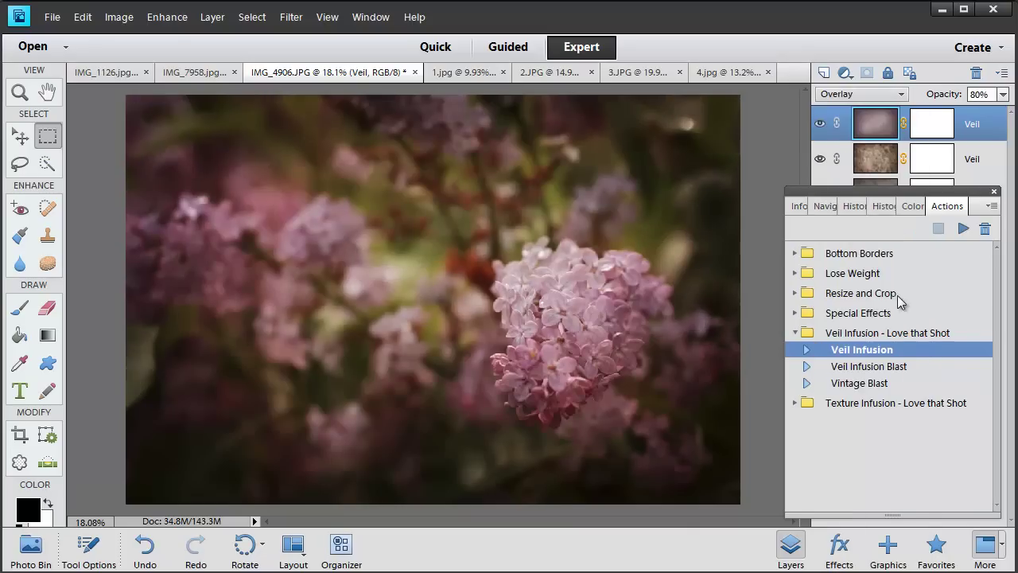
left_click(821, 125)
left_click(820, 124)
Step: Run the Vintage Blast action and place the Plum veil from the Vintage Veils folder
left_click(863, 385)
left_click(962, 228)
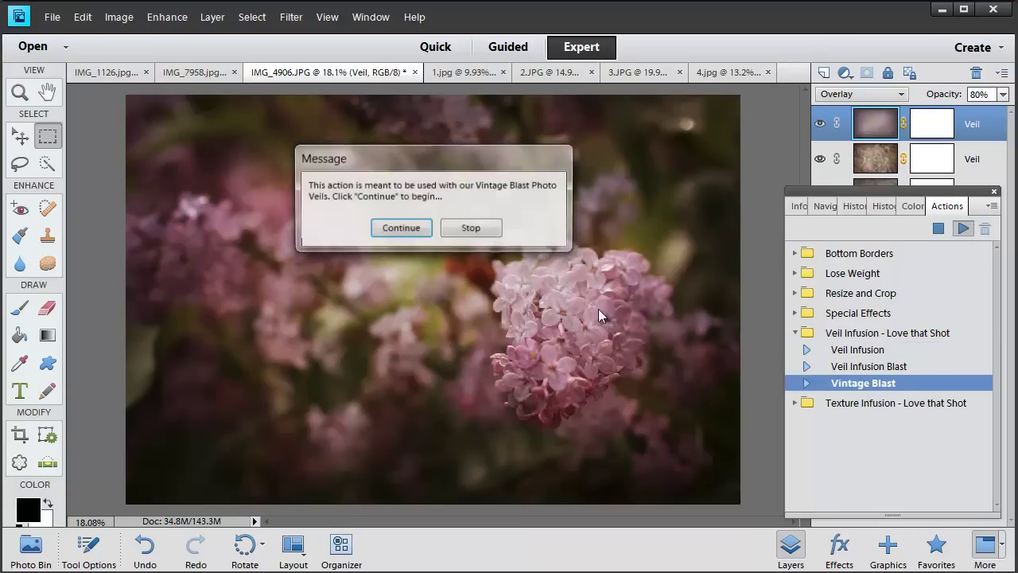
left_click(414, 229)
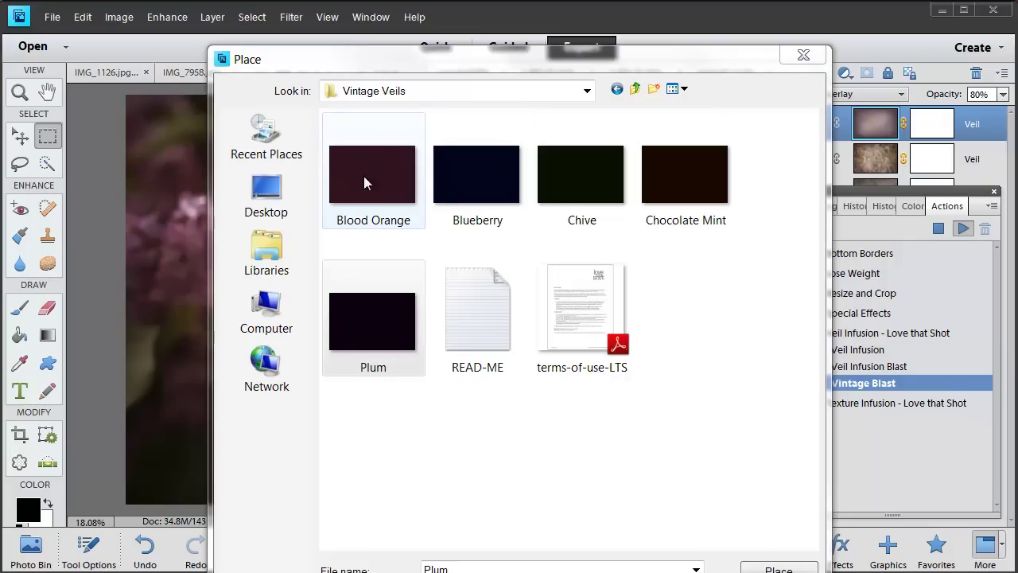
left_click(374, 330)
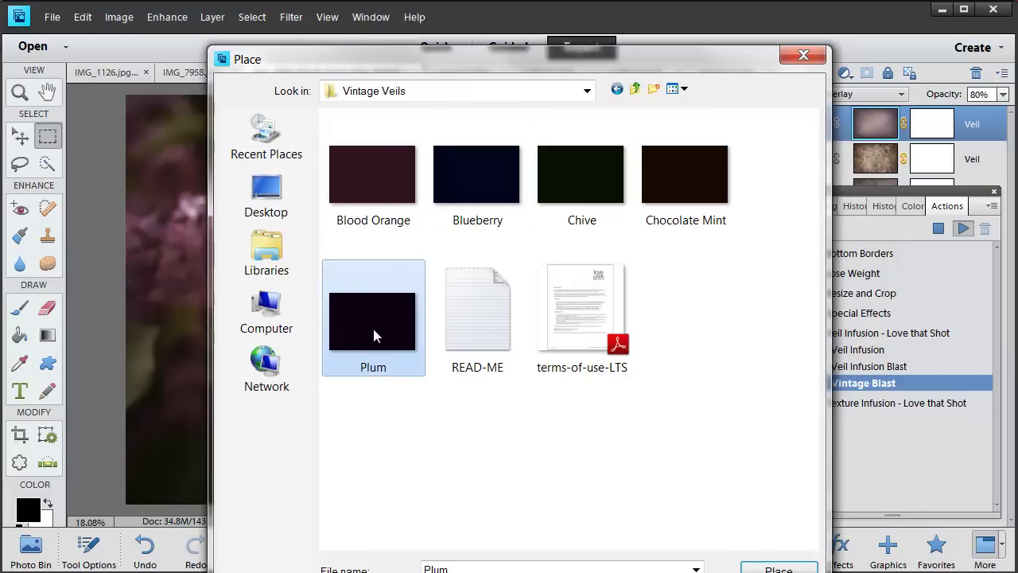
left_click(778, 570)
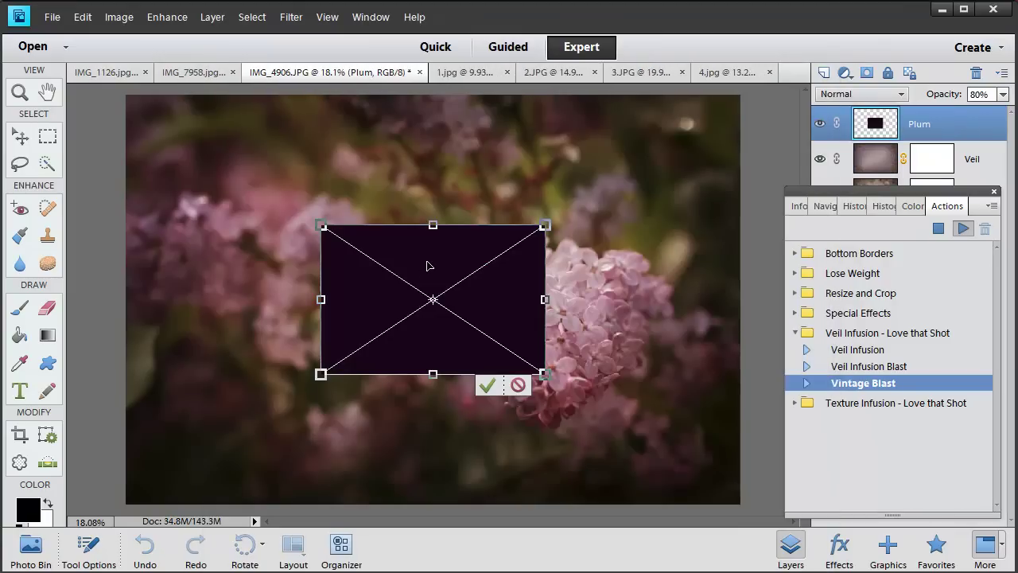
Step: Resize the Plum veil to cover the entire lilac photo, commit it, and compare the photo with and without it
left_click_drag(400, 236, 242, 132)
left_click_drag(511, 347, 741, 501)
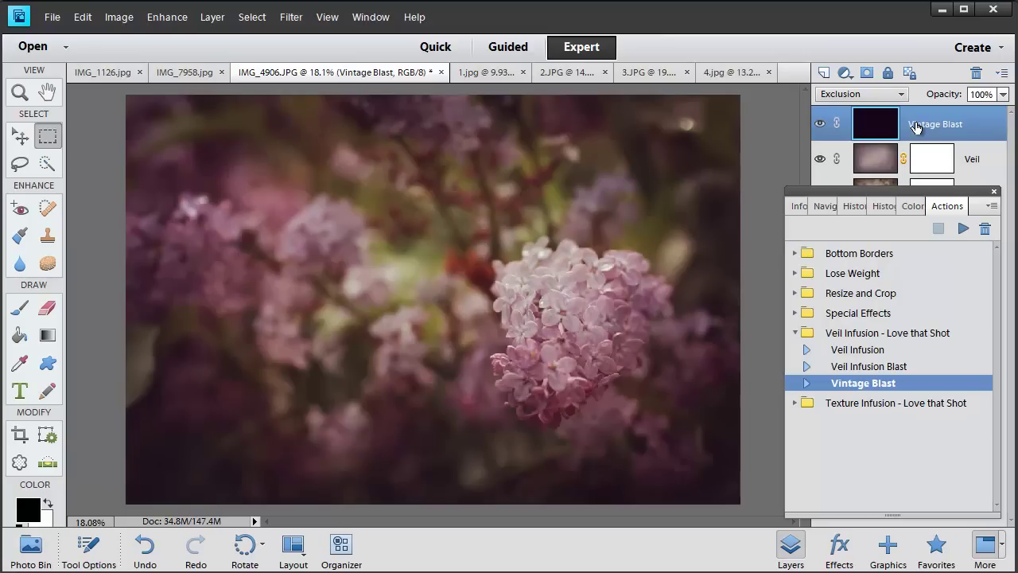
left_click(820, 125)
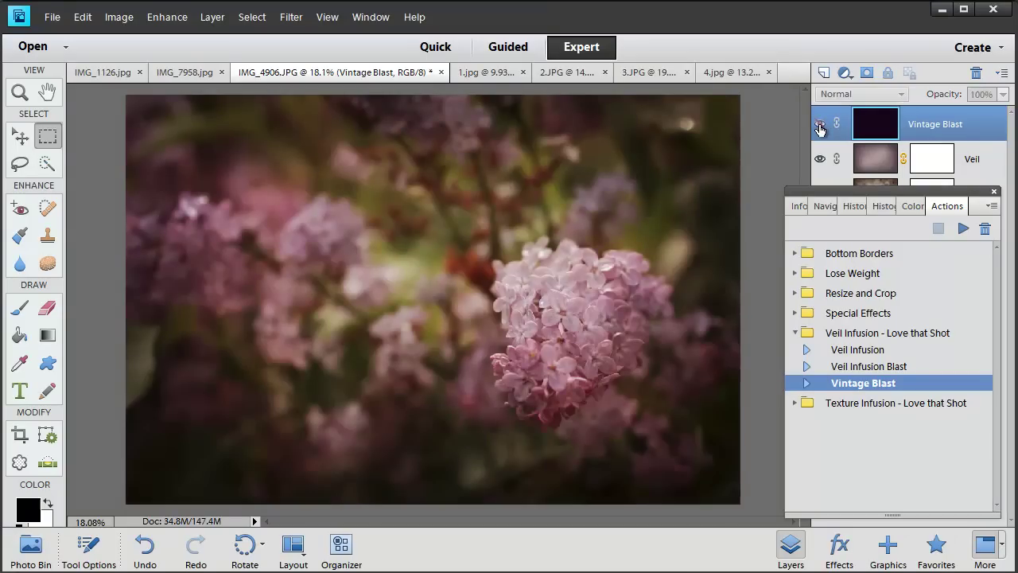
left_click(820, 128)
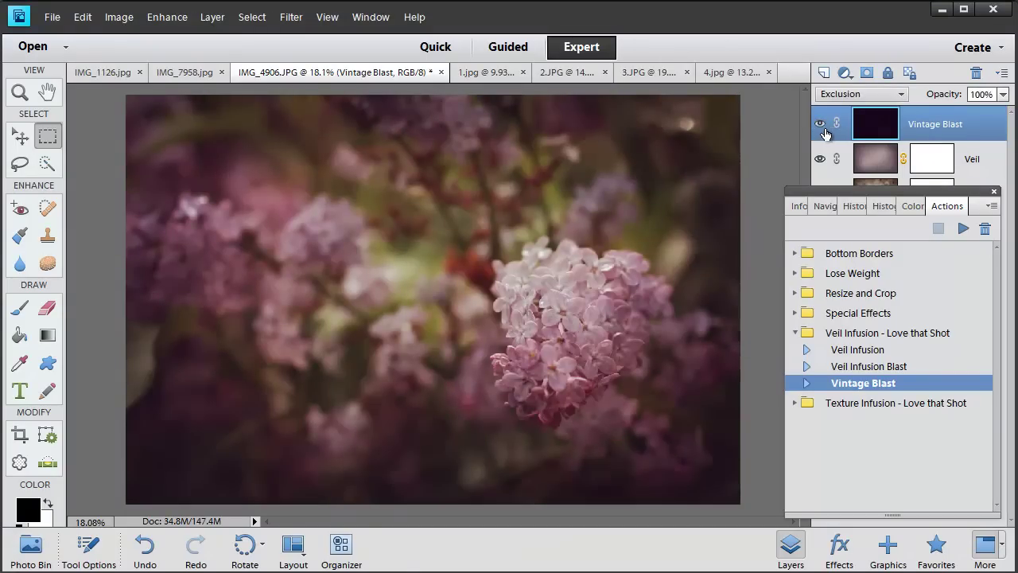
left_click(821, 124)
left_click(821, 123)
left_click(819, 125)
left_click(819, 127)
Step: Close the floating actions list and compare the original lilac photo with the version showing all veil layers
left_click(994, 191)
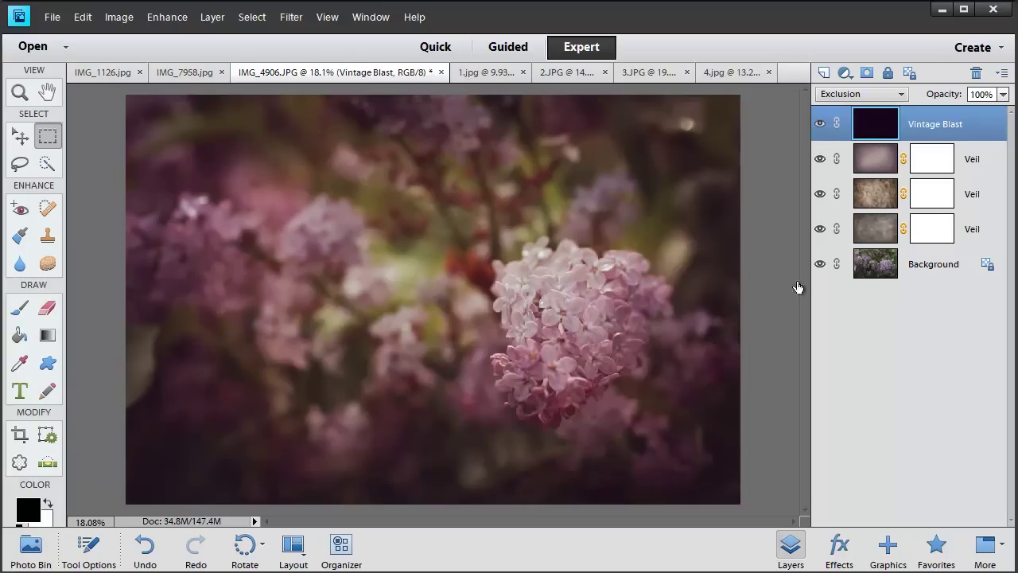
left_click(819, 266, "alt")
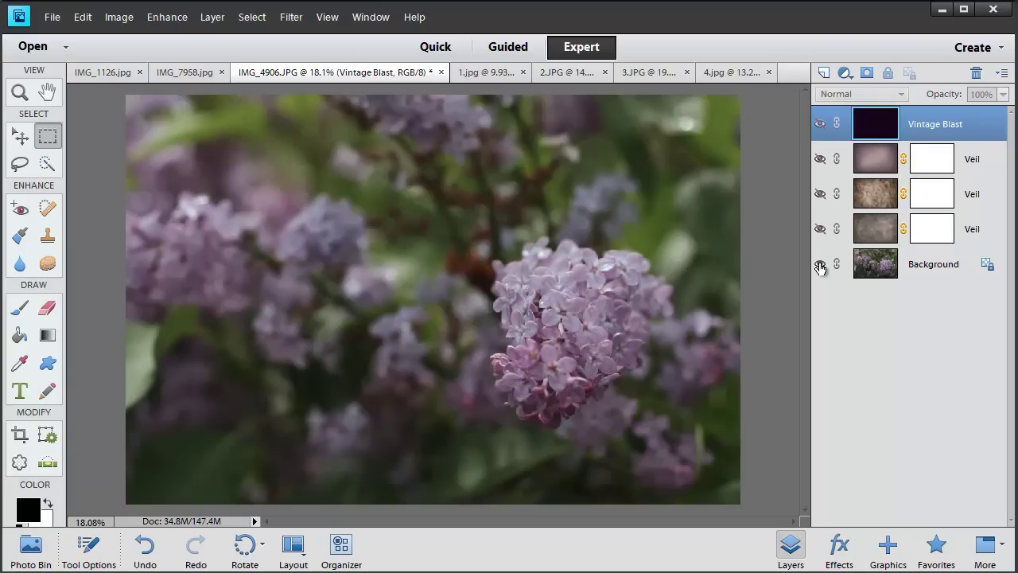
left_click(820, 265, "alt")
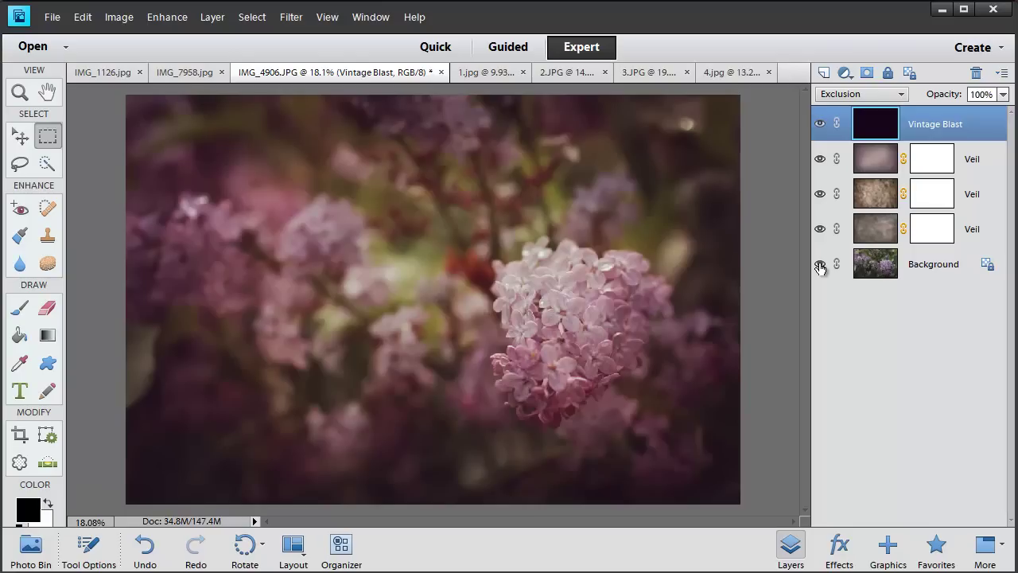
left_click(820, 266, "alt")
left_click(819, 265, "alt")
Step: Switch to the 1.jpg flower photo, run the Veil Infusion action, and place the Honey Crisp veil from the Simplicity Collection folder
left_click(488, 74)
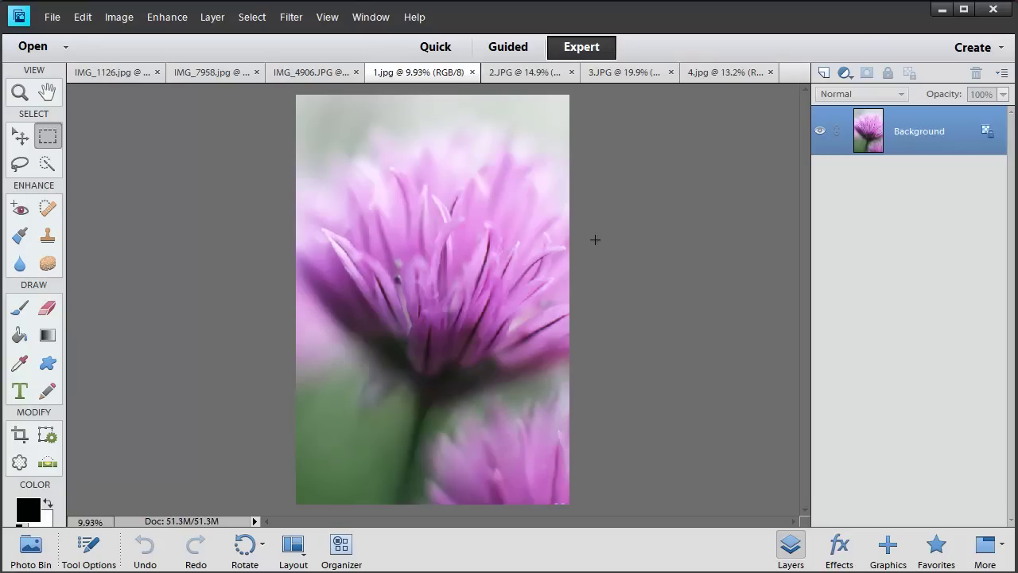
left_click(867, 351)
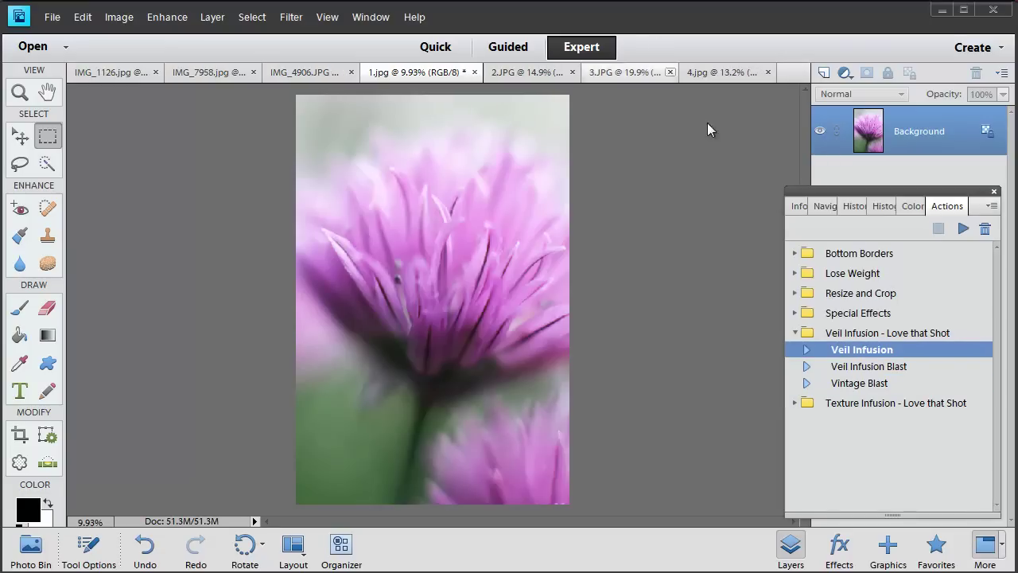
left_click(867, 357)
left_click(962, 229)
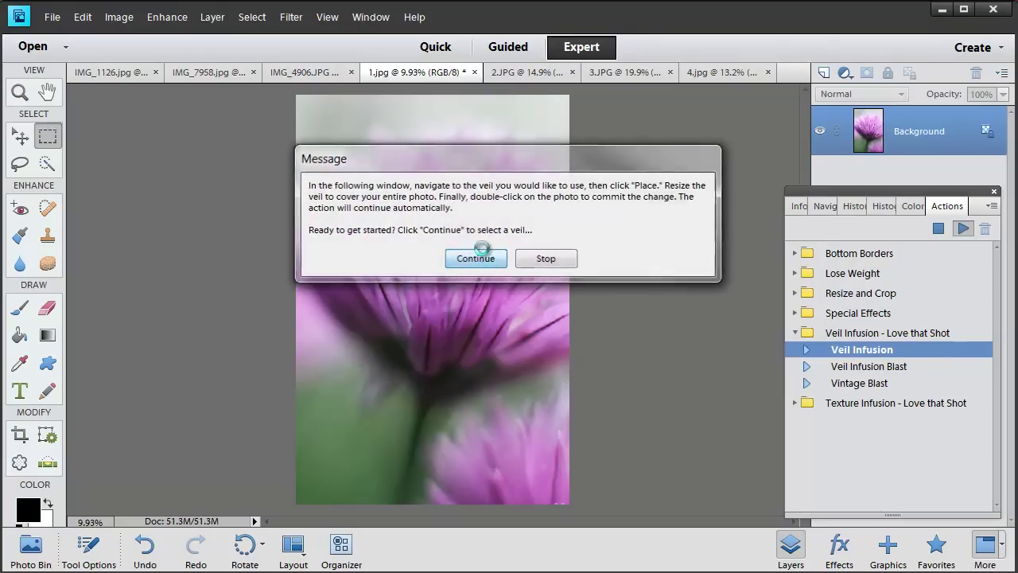
left_click(473, 258)
left_click(625, 296)
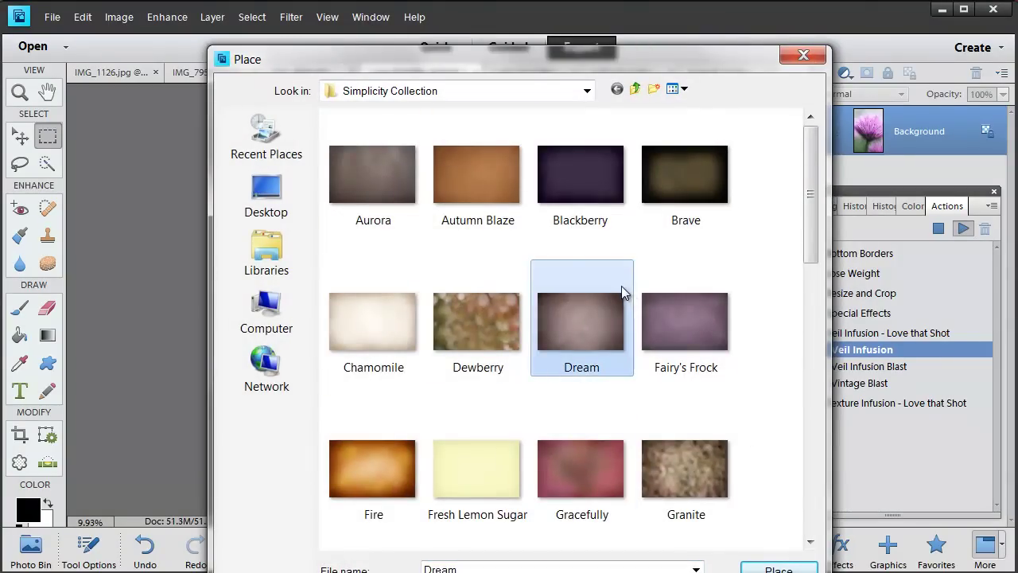
scroll(625, 291, "down", 3)
left_click(700, 183)
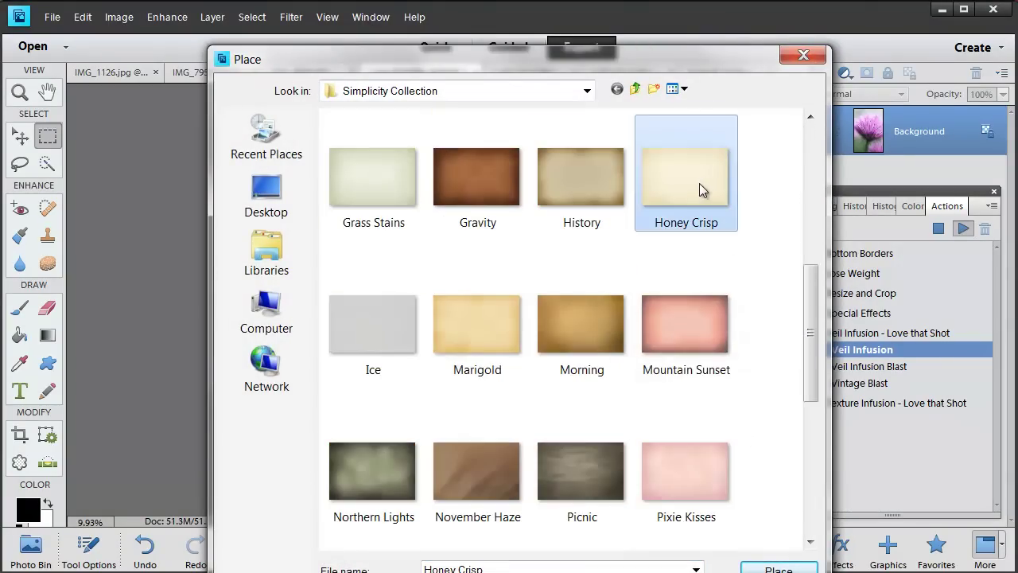
key("Return")
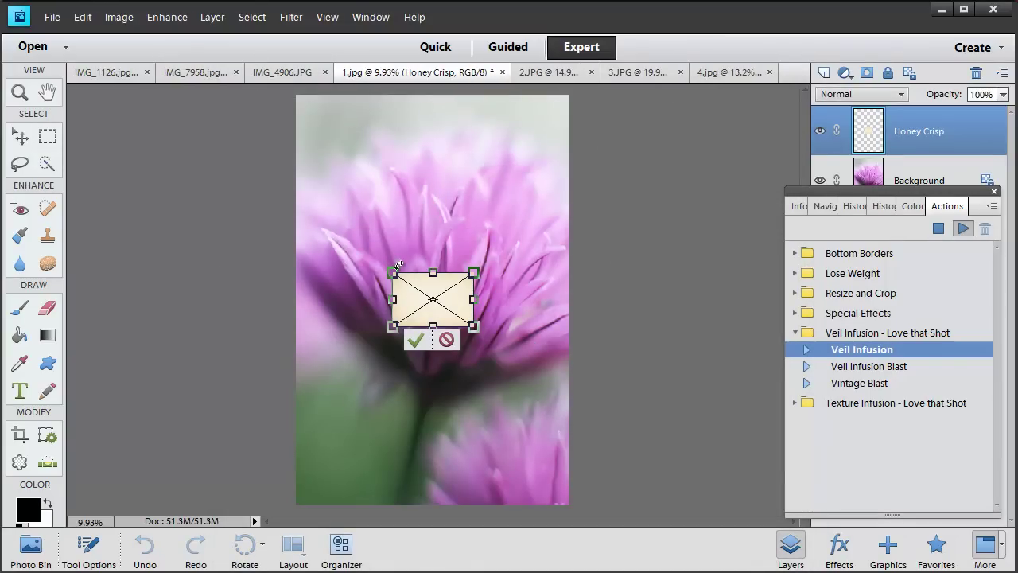
Step: Resize the Honey Crisp veil to cover the entire flower photo, commit it, and compare the photo with and without it
left_click_drag(383, 261, 381, 316)
key("ctrl+z")
left_click_drag(453, 325, 568, 503)
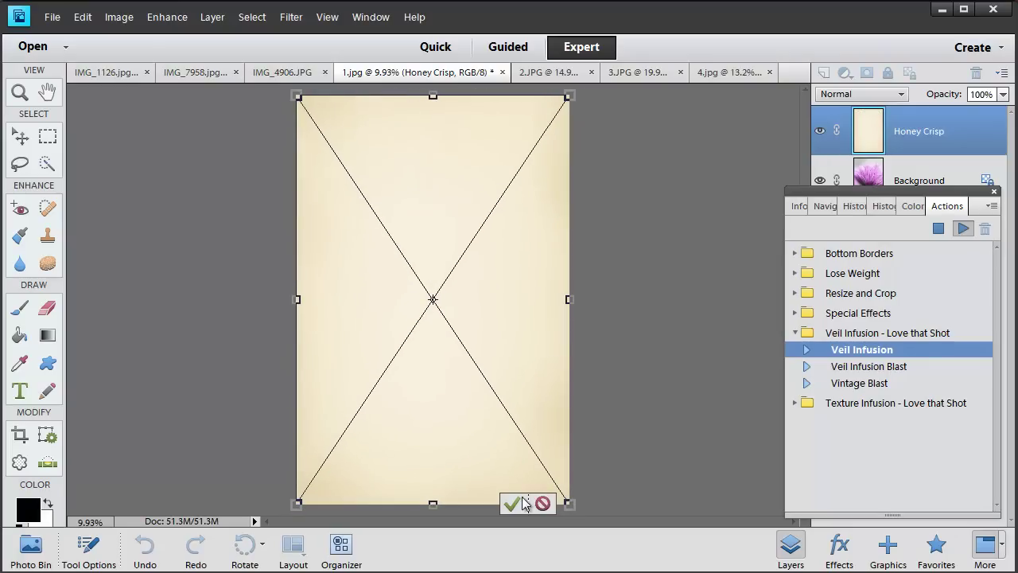
key("Return")
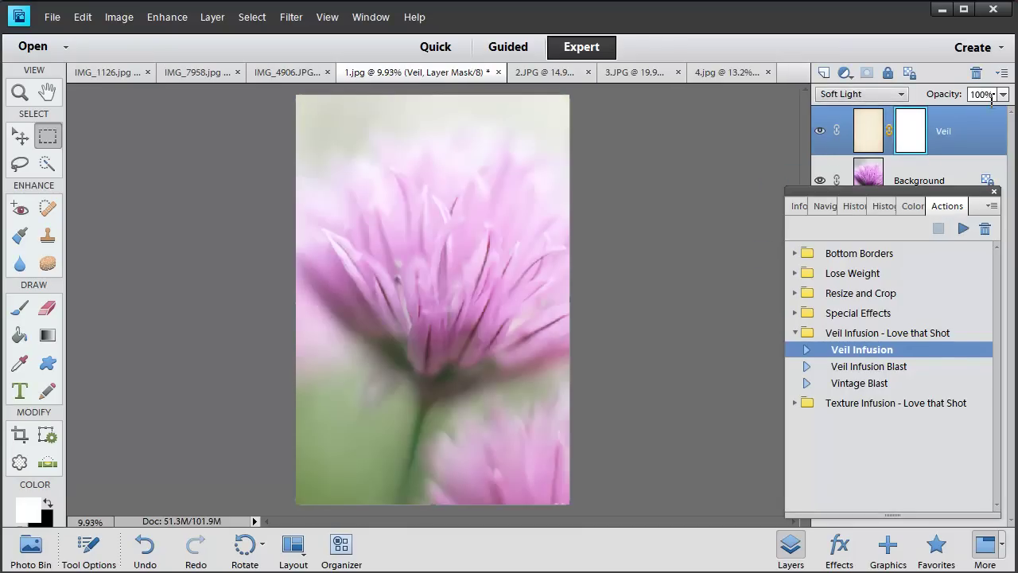
left_click(819, 134)
left_click(820, 134)
left_click(818, 133)
left_click(819, 133)
Step: Run the Veil Infusion action again on the flower photo and place the Rowan Ash veil from the Simplicity Collection folder
left_click(964, 230)
left_click(476, 259)
scroll(628, 373, "down", 5)
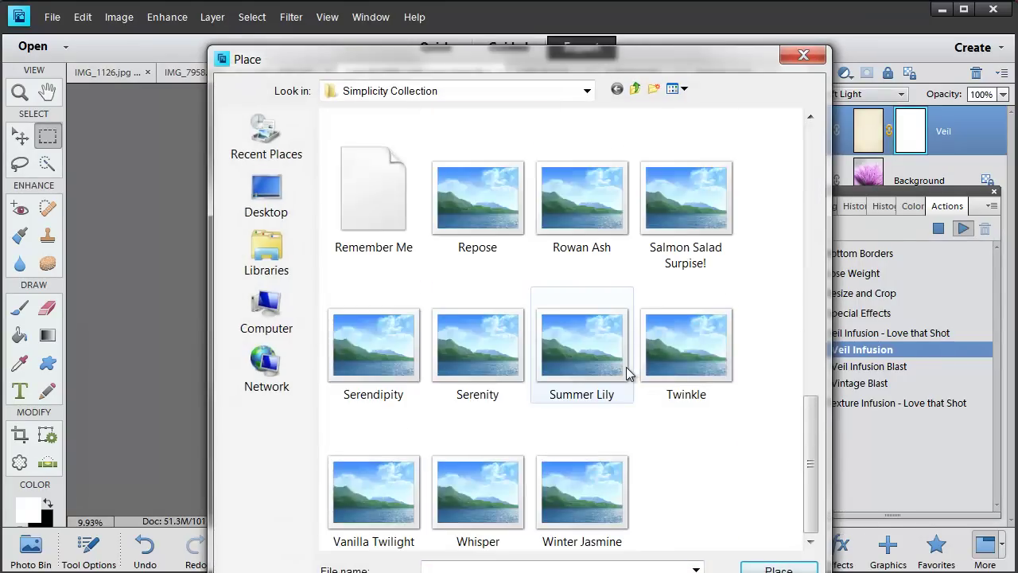
left_click(581, 201)
left_click(775, 565)
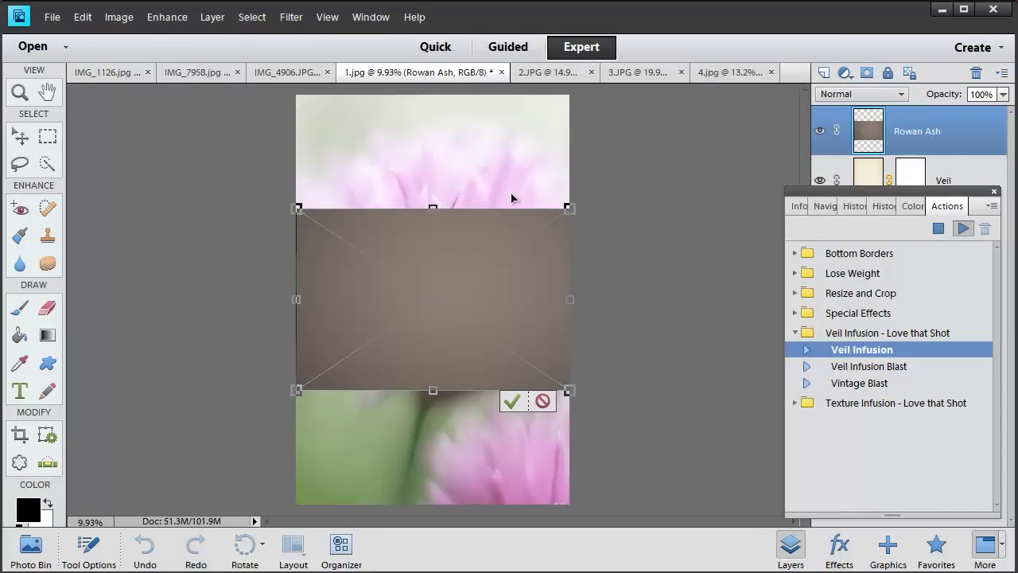
Step: Resize the Rowan Ash veil to cover the entire flower photo, commit it, and compare the photo with and without it
left_click_drag(277, 194, 332, 246)
left_click_drag(472, 371, 570, 504)
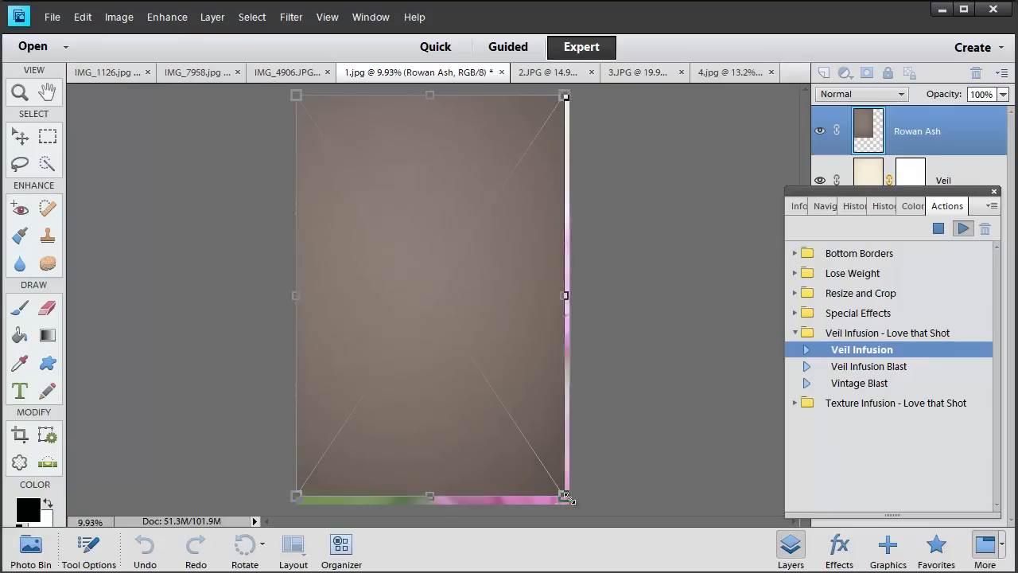
left_click(512, 503)
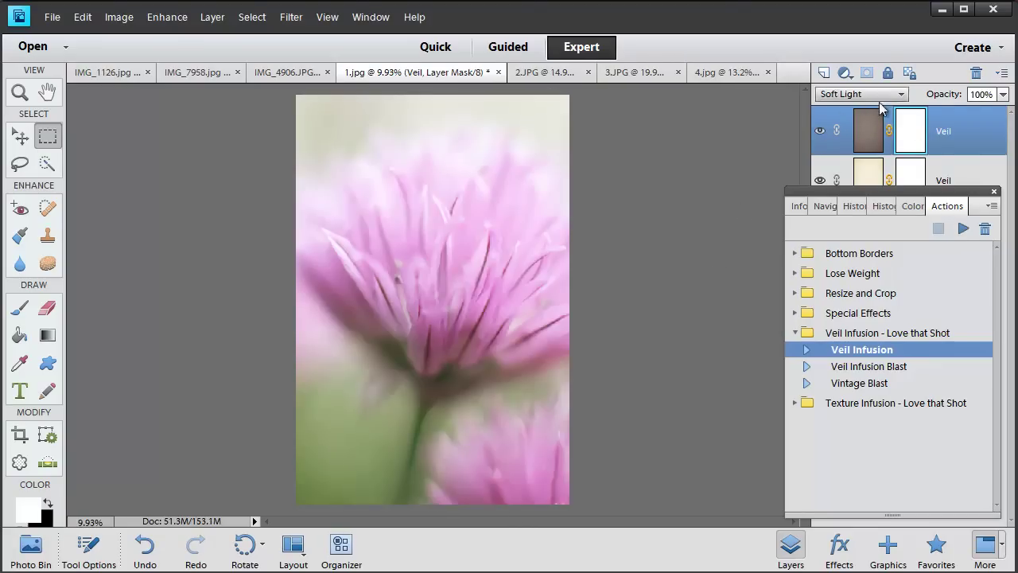
left_click(820, 131)
left_click(820, 131)
left_click(820, 131)
left_click(820, 131)
left_click(820, 131)
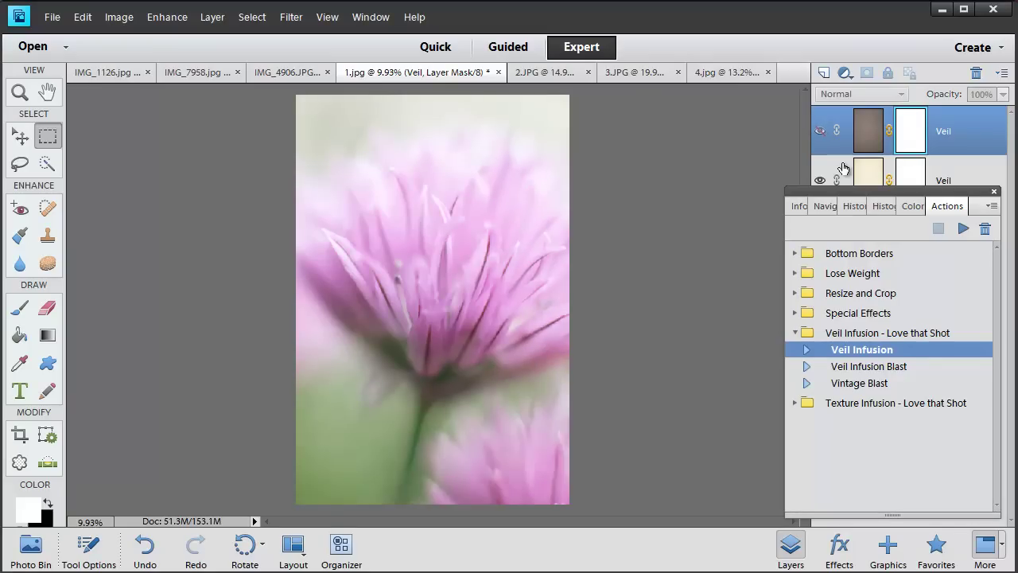
left_click(820, 131)
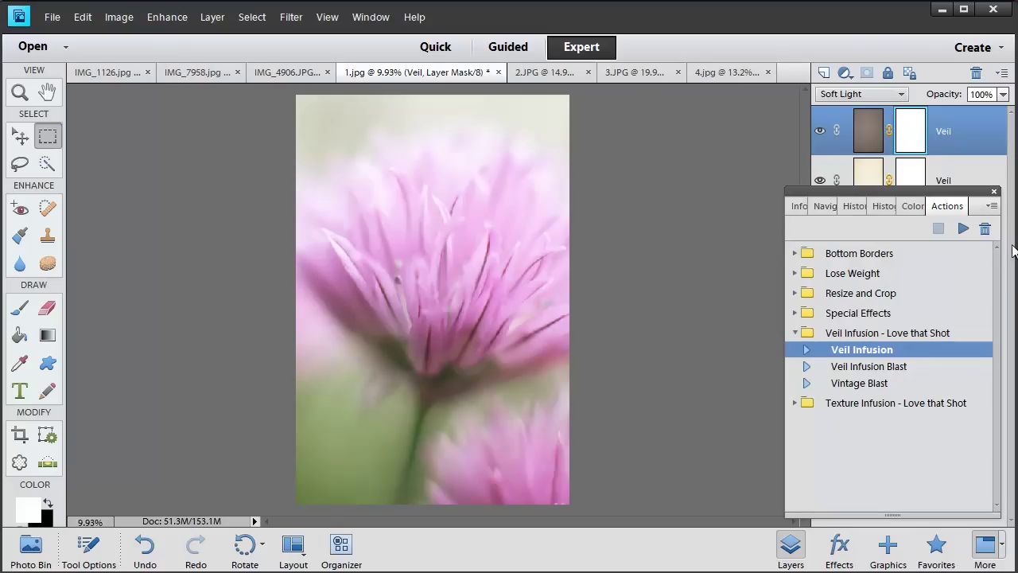
Step: Run the Veil Infusion action again on the flower photo and place the Chamomile veil from the Simplicity Collection folder
left_click(964, 228)
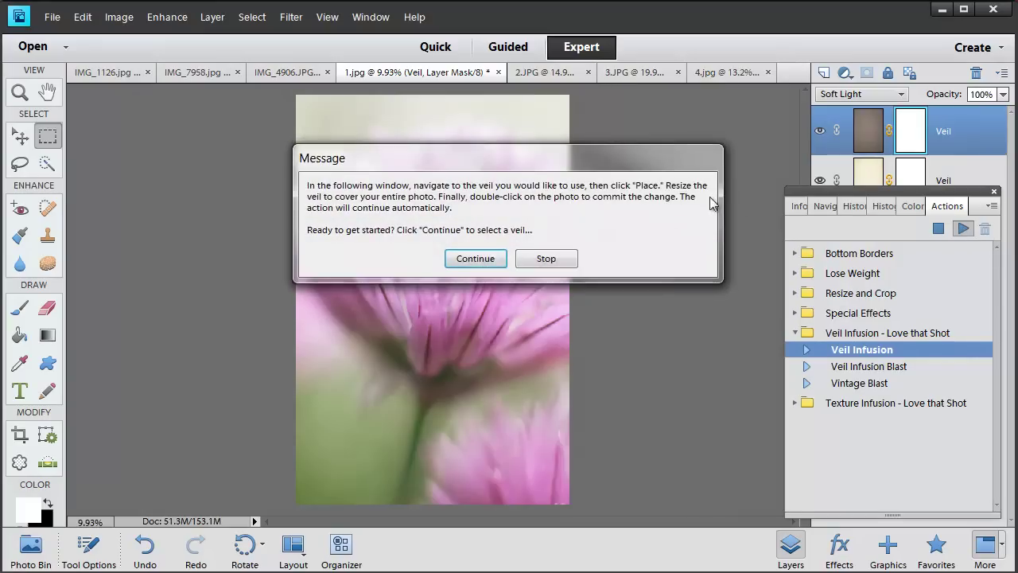
left_click(491, 259)
left_click(396, 328)
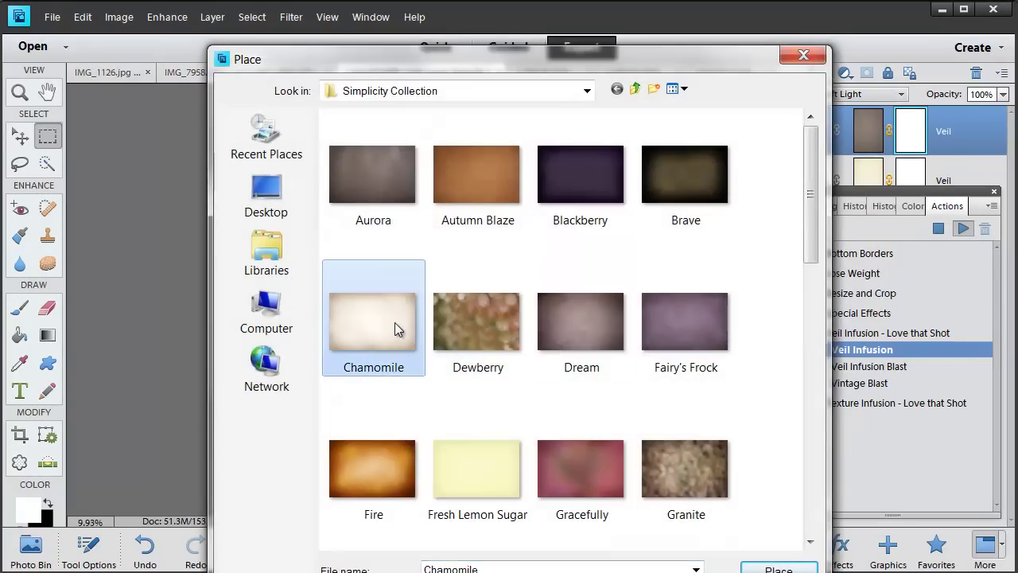
left_click(776, 566)
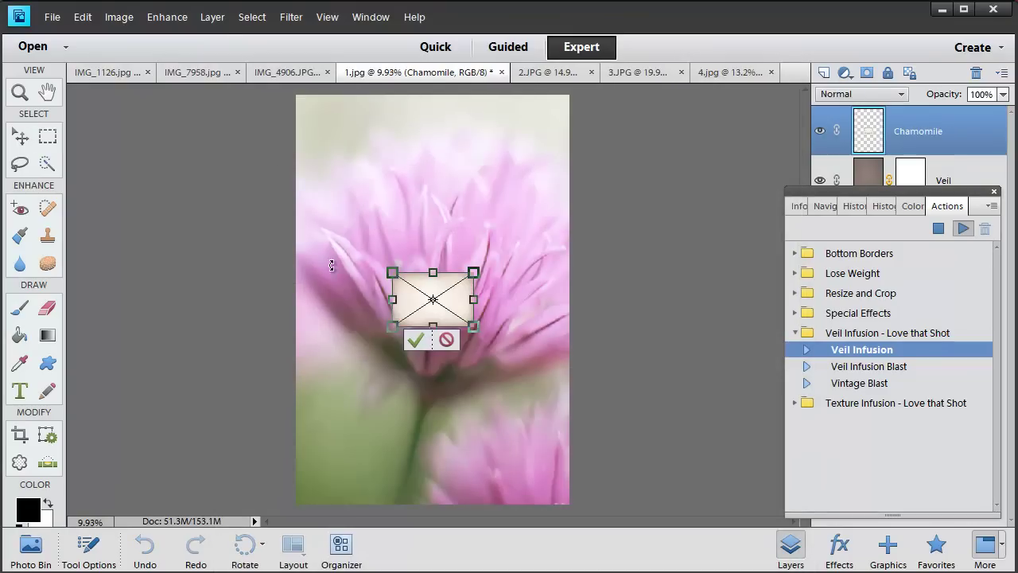
Step: Resize the Chamomile veil to cover the entire flower photo, commit it, and compare the photo with and without it
left_click_drag(378, 258, 370, 391)
left_click_drag(445, 304, 326, 125)
left_click_drag(359, 182, 573, 509)
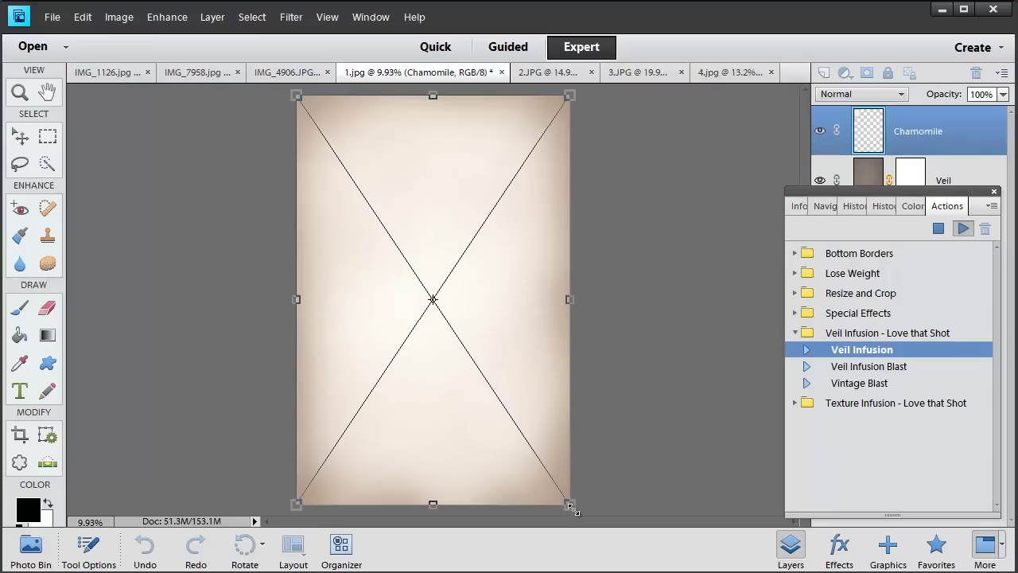
left_click(516, 505)
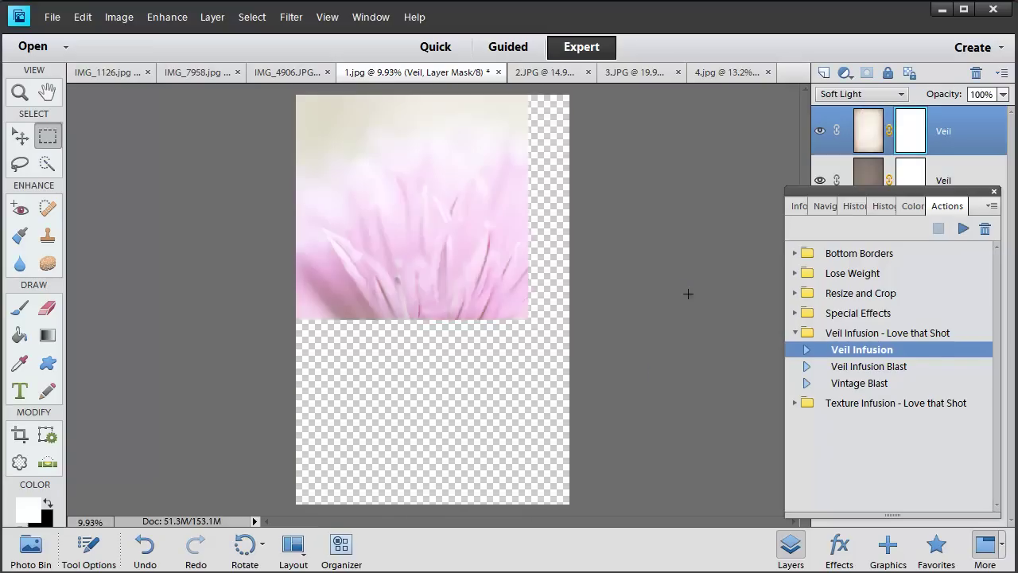
left_click(819, 130)
left_click(819, 131)
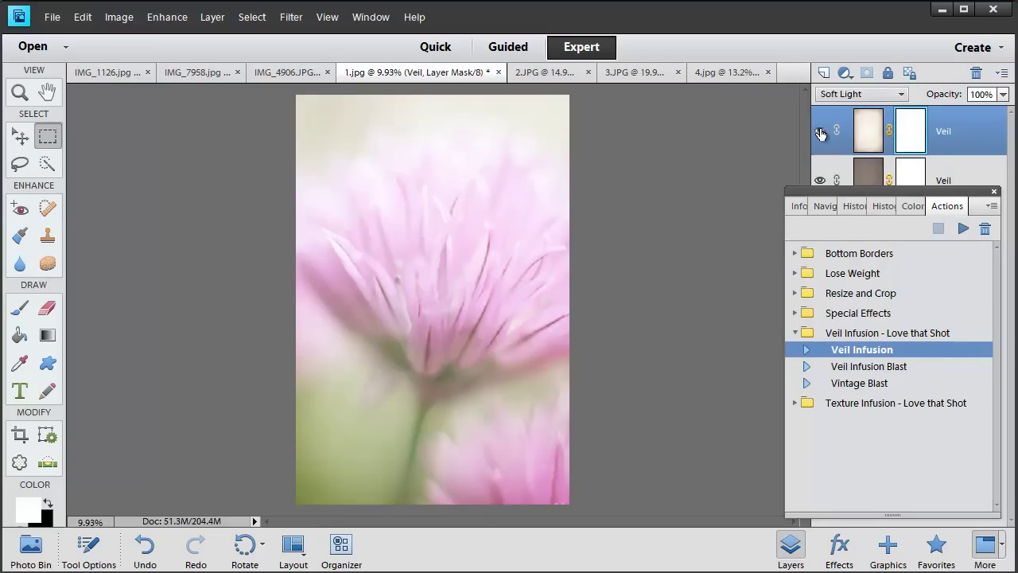
Step: Lower the Chamomile veil layer's opacity to 30% and compare the photo with and without it
left_click(949, 137)
left_click(1003, 94)
left_click_drag(1004, 115, 949, 117)
left_click(819, 130)
left_click(819, 130)
left_click(819, 131)
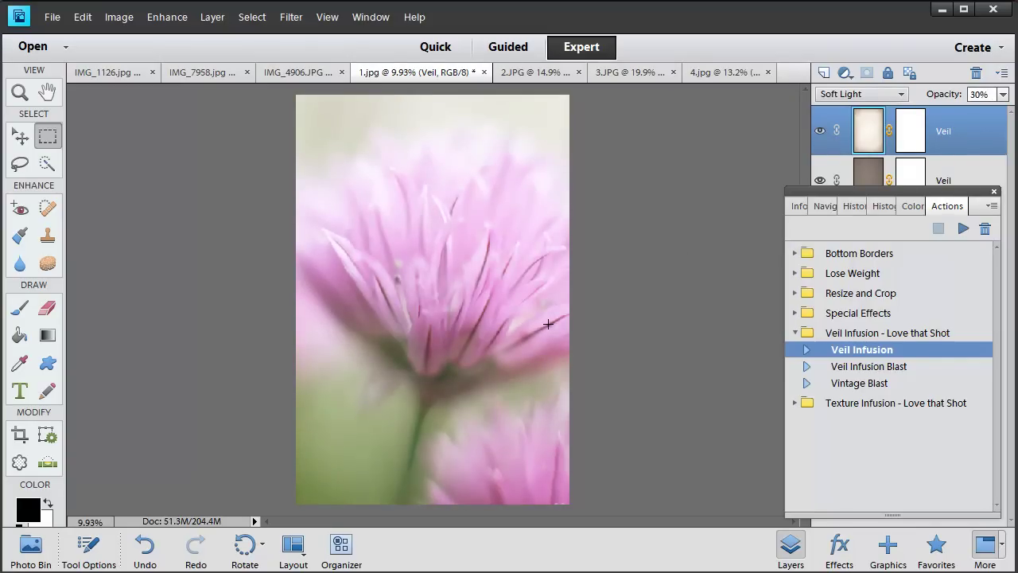
Step: Uncover the full layer list and compare the original flower photo with the version carrying all three veils
left_click_drag(982, 191, 782, 149)
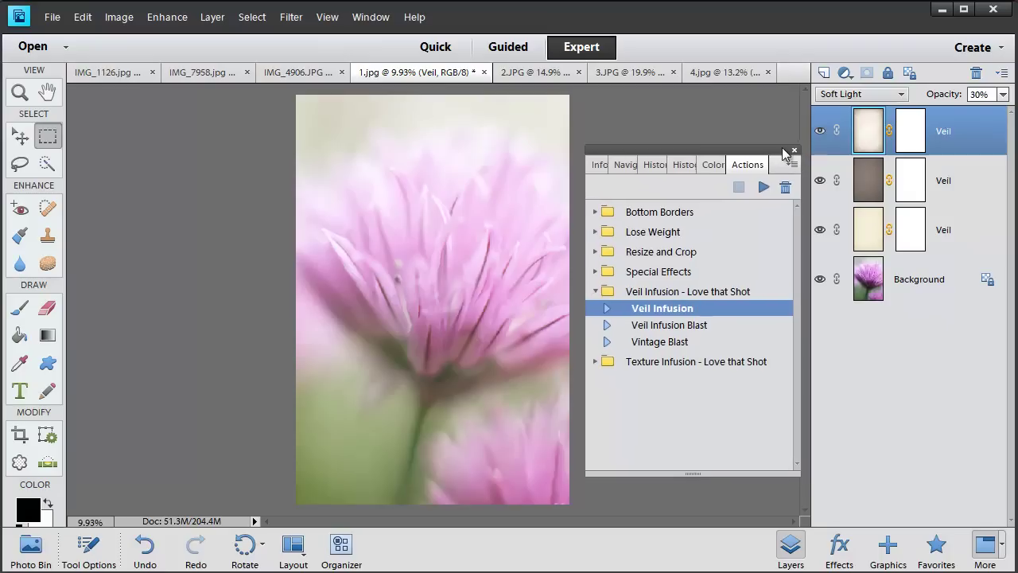
left_click(822, 282, "alt")
left_click(822, 282, "alt")
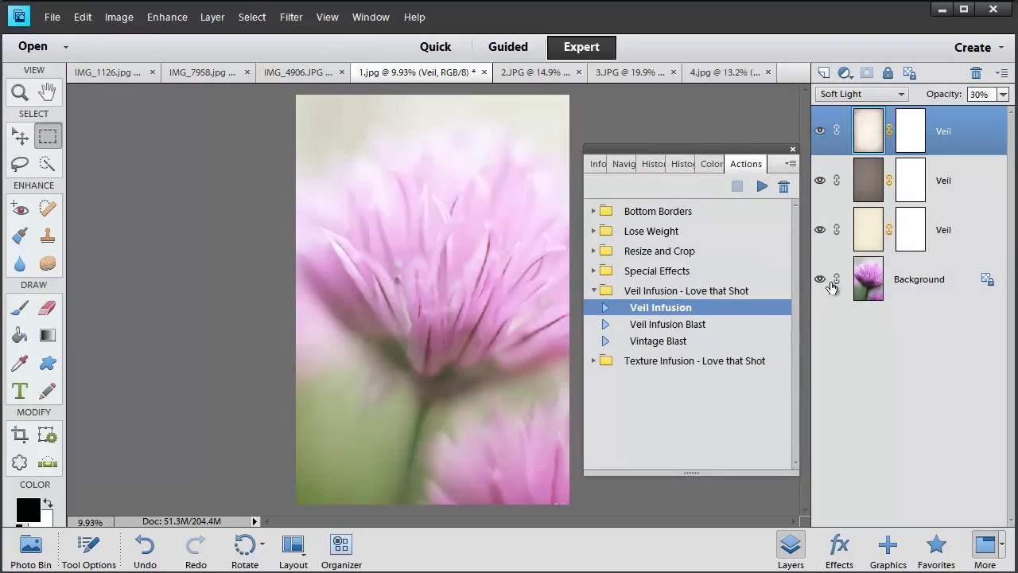
left_click(820, 283, "alt")
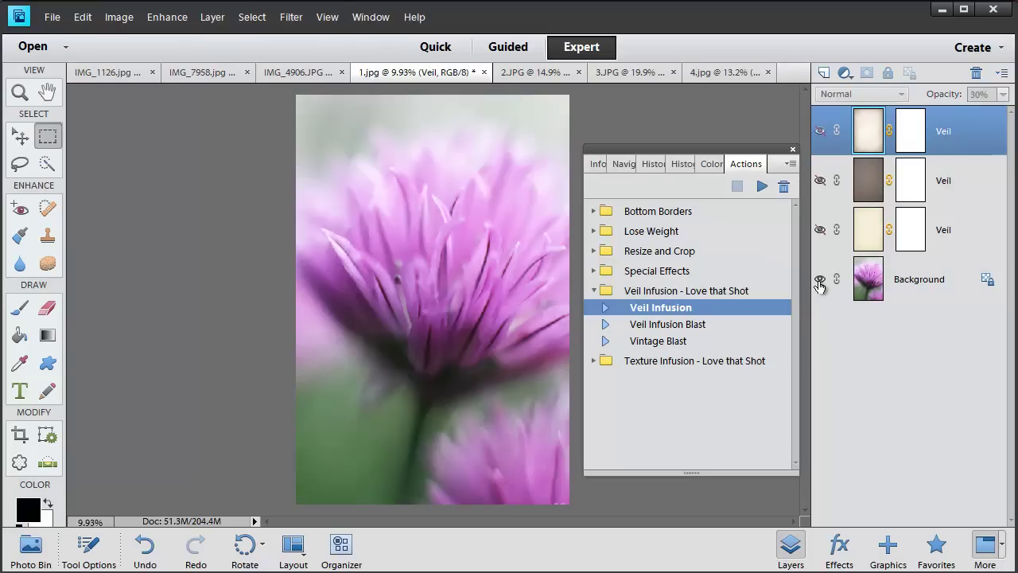
left_click(820, 283, "alt")
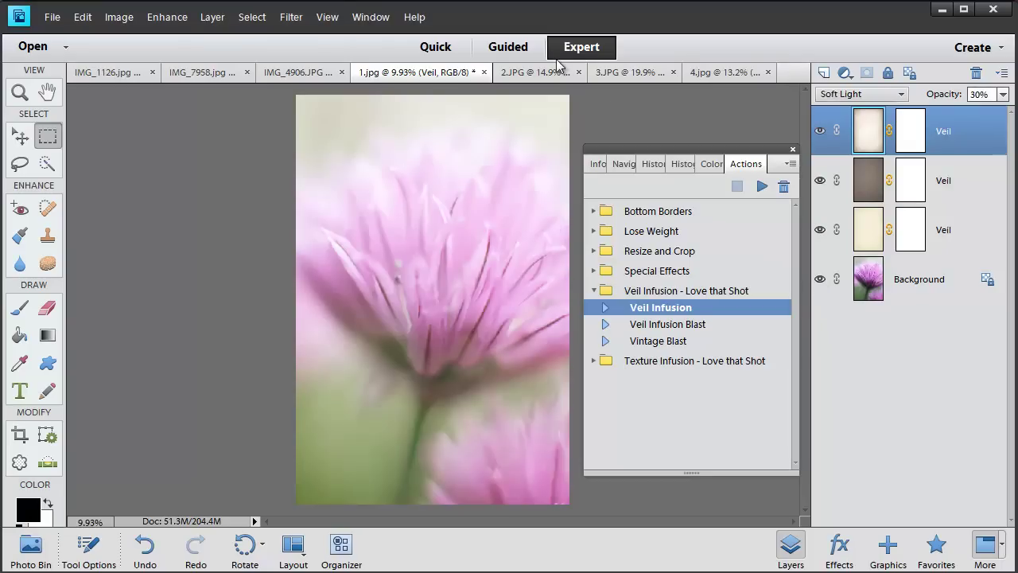
left_click_drag(734, 151, 928, 193)
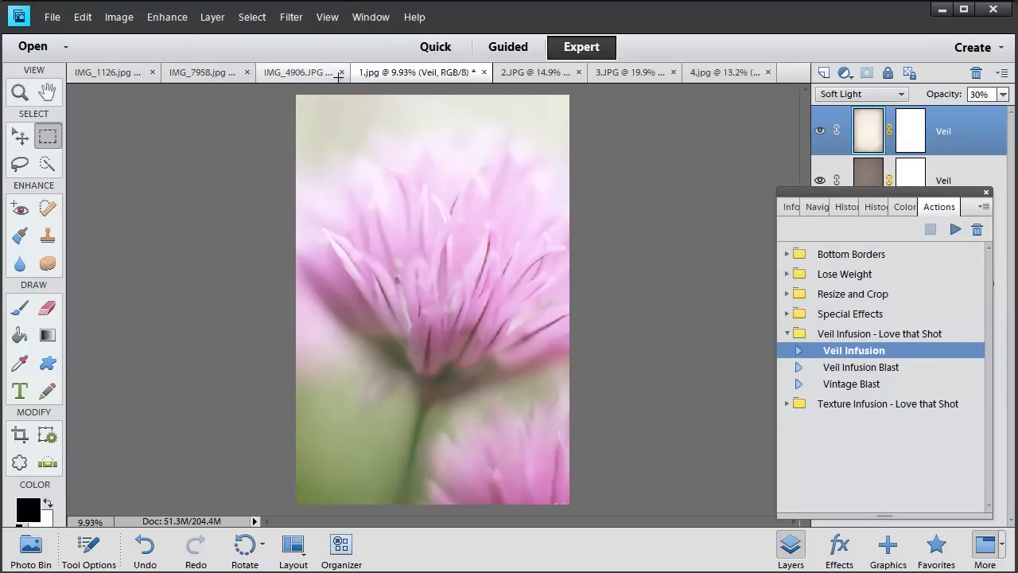
Step: Switch to the 2.JPG cow photo and start the Vintage Blast action
left_click(532, 72)
mouse_move(861, 191)
left_mouse_down()
mouse_move(860, 165)
mouse_move(865, 189)
left_mouse_up()
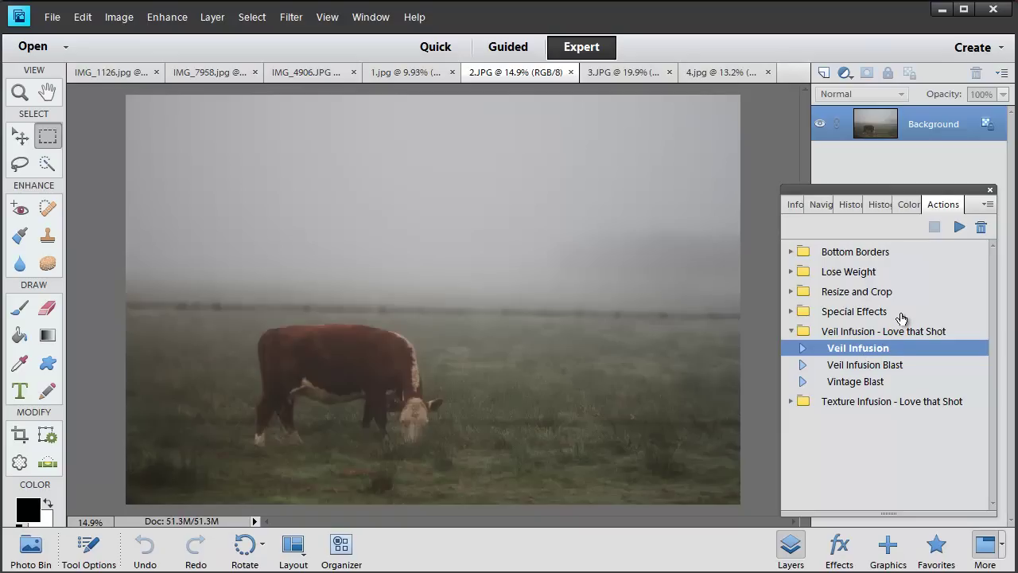
left_click(872, 385)
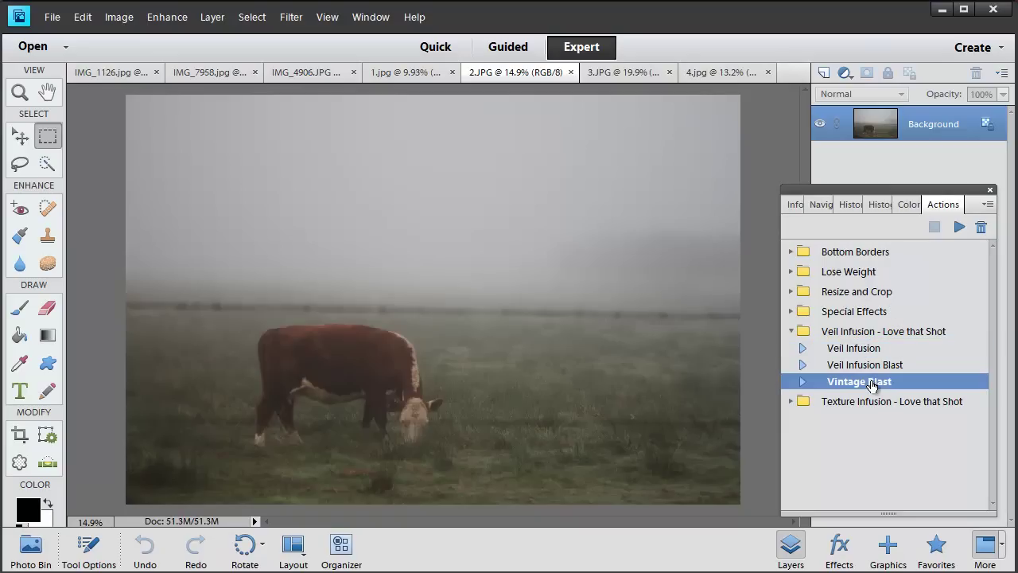
left_click(961, 227)
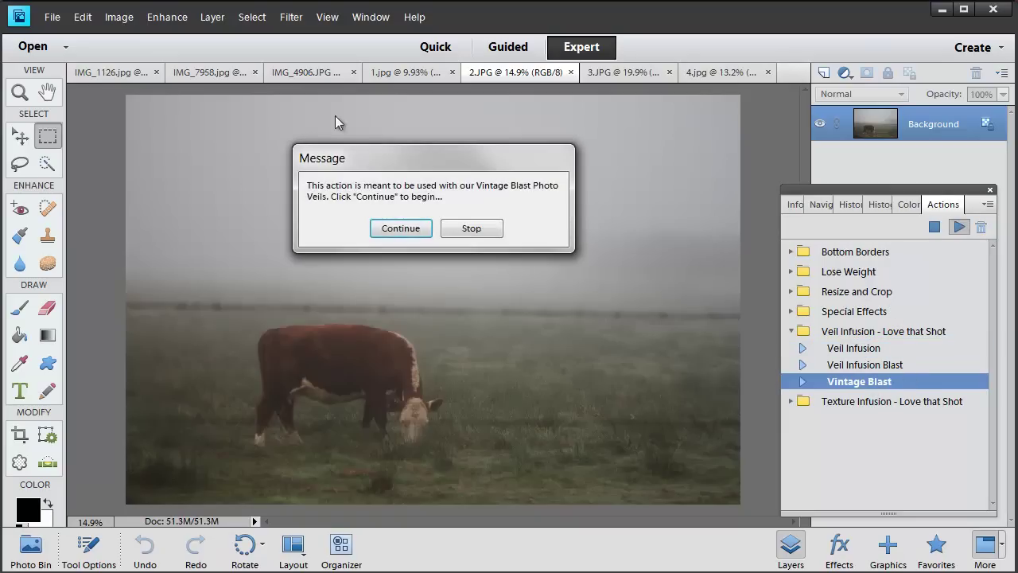
left_click(409, 229)
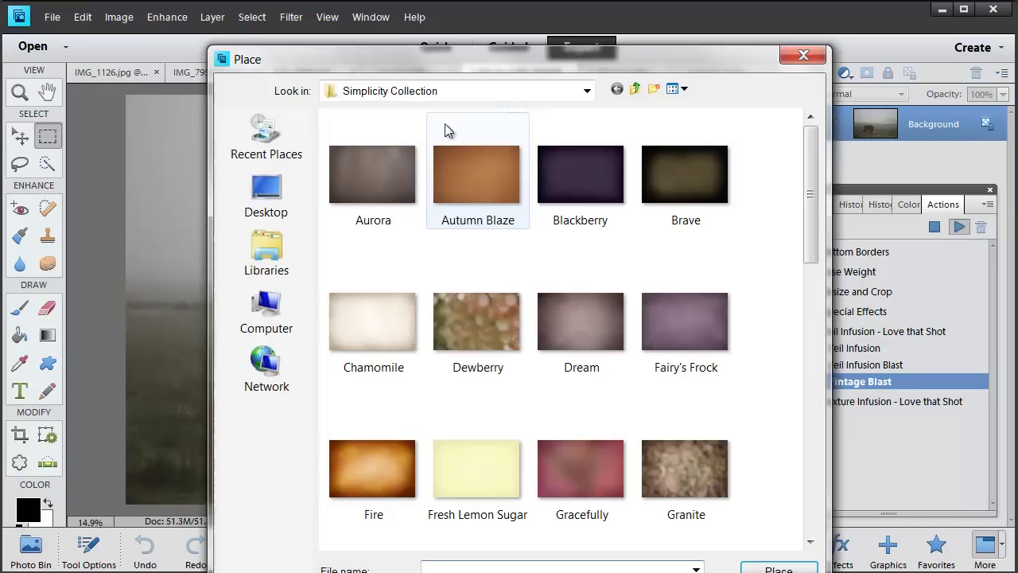
Step: Place the Plum veil from the Vintage Veils folder inside the Botanical Collection folder
left_click(587, 91)
left_click(397, 270)
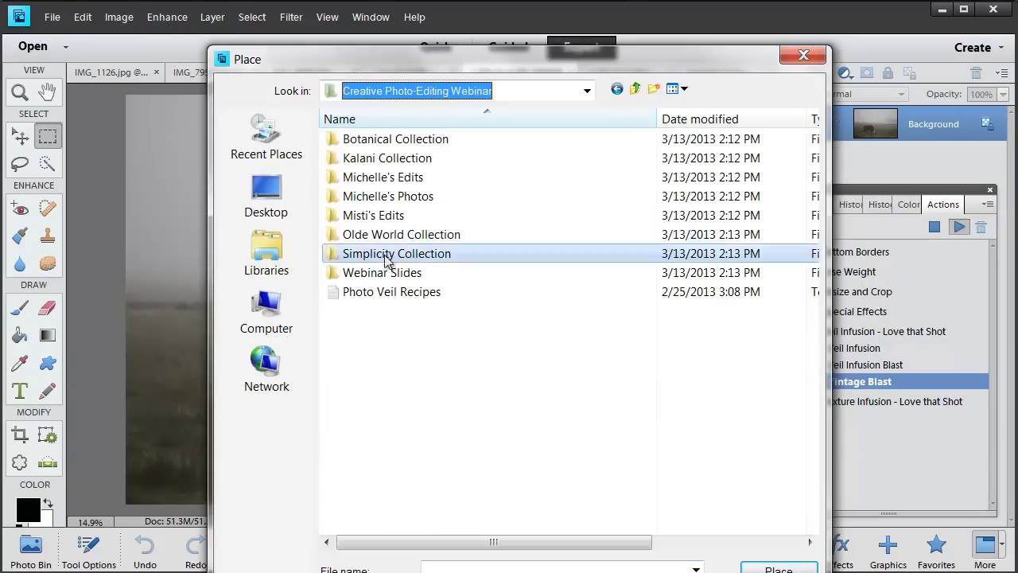
left_click(387, 142)
double_click(387, 142)
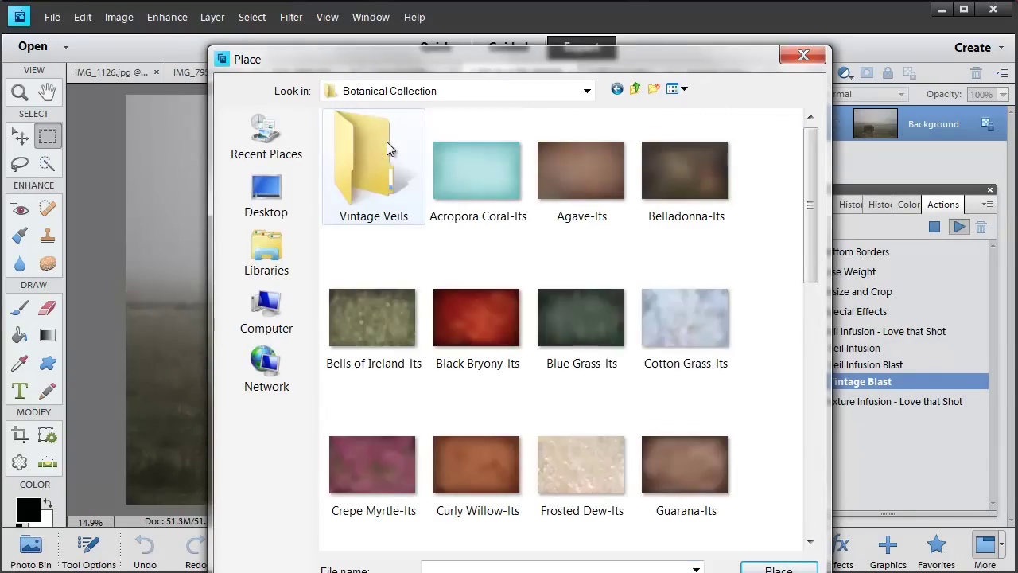
double_click(373, 181)
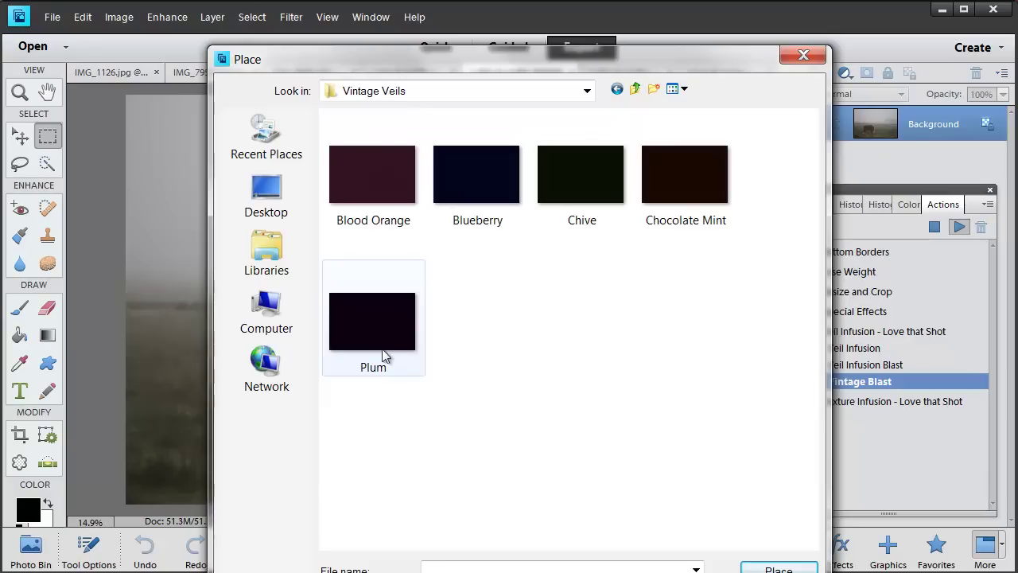
left_click(387, 357)
left_click(778, 568)
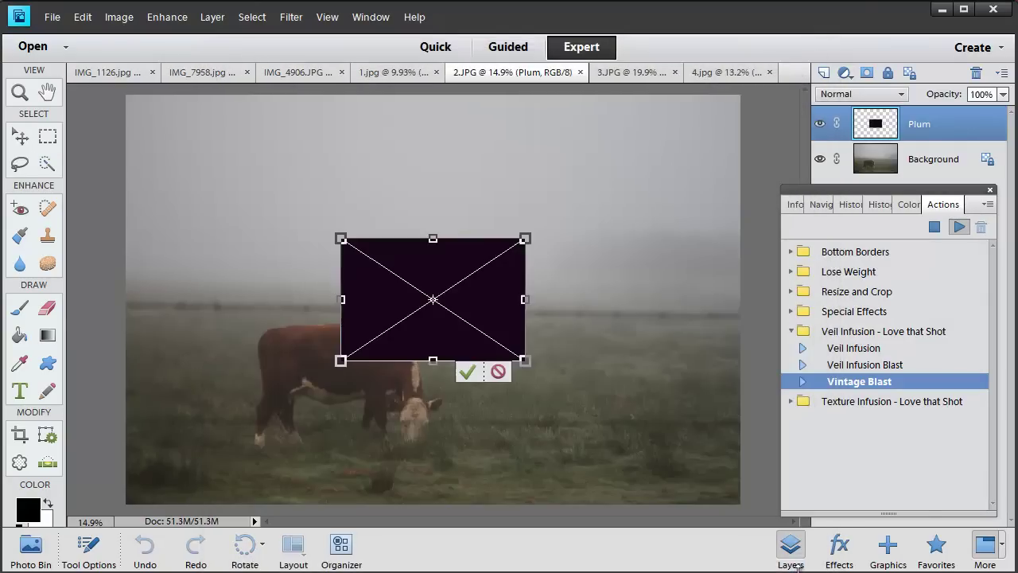
Step: Resize the Plum veil until it covers the entire cow photo and commit the placement
left_click_drag(345, 247, 127, 96)
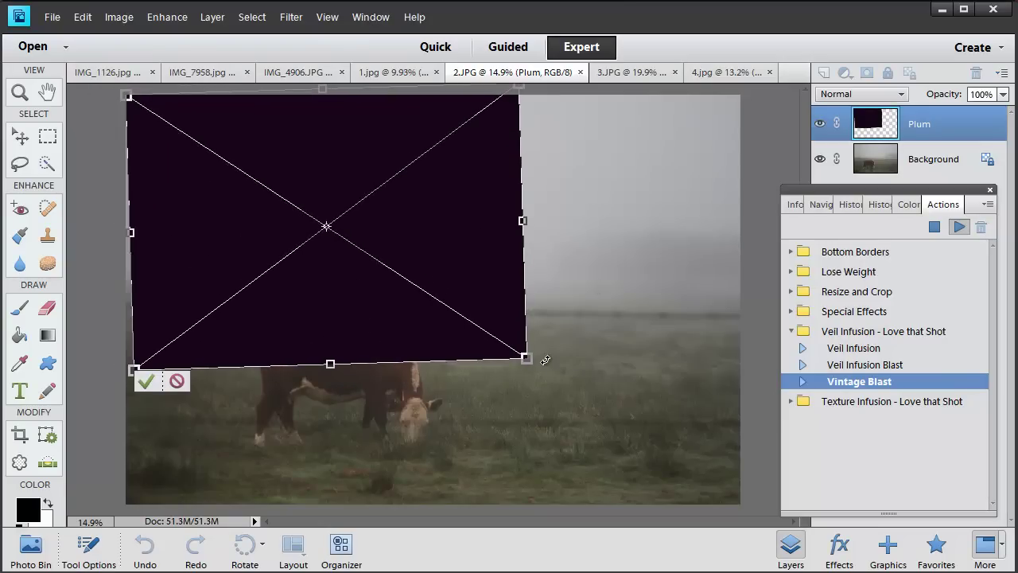
left_click_drag(547, 364, 717, 496)
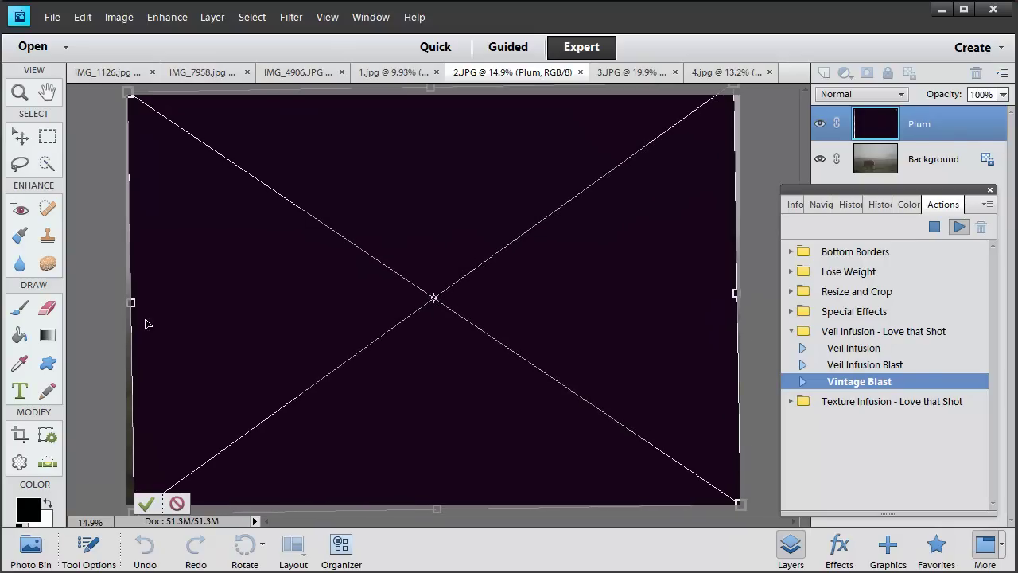
left_click_drag(131, 300, 117, 302)
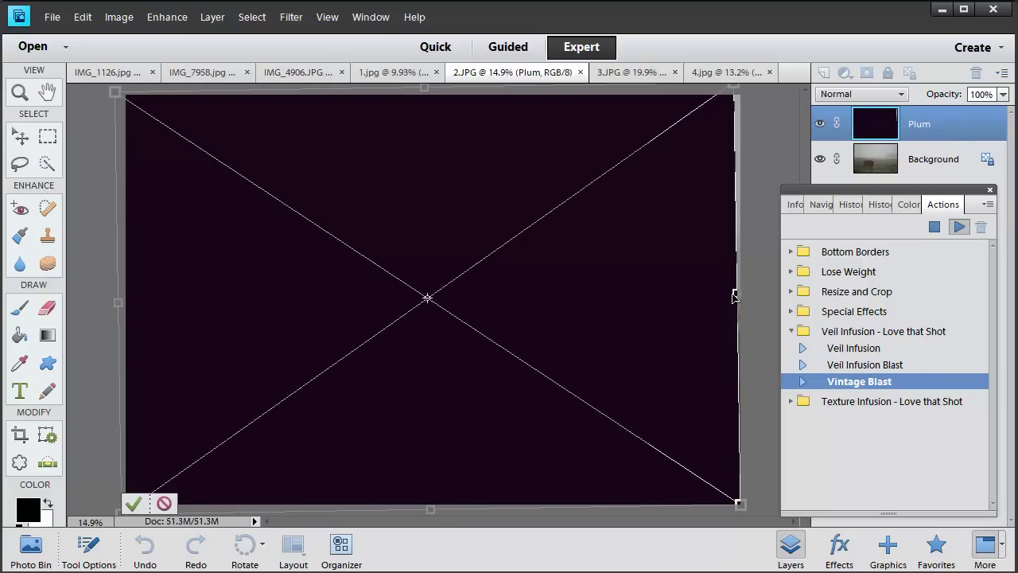
left_click_drag(735, 293, 747, 293)
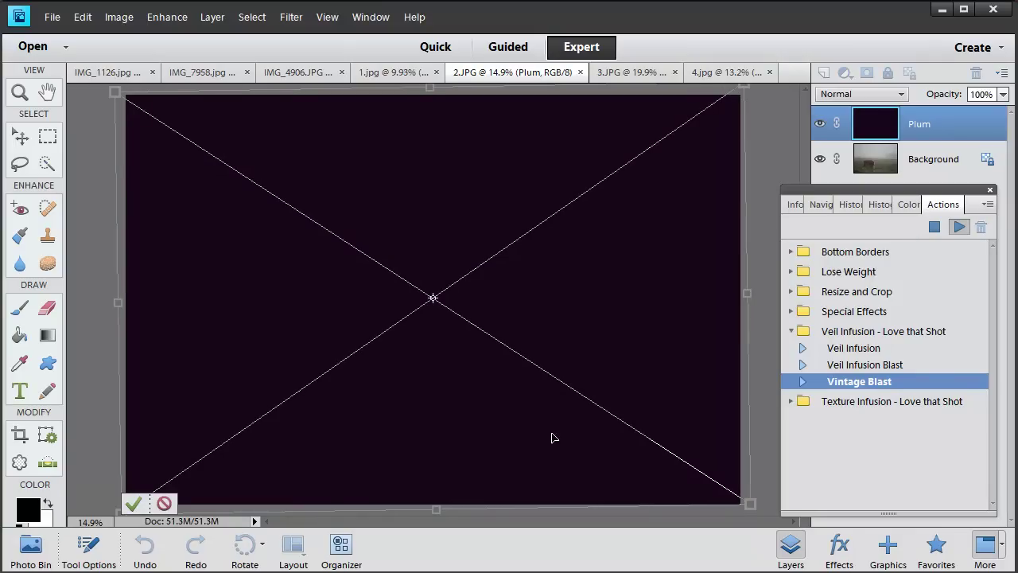
left_click(133, 503)
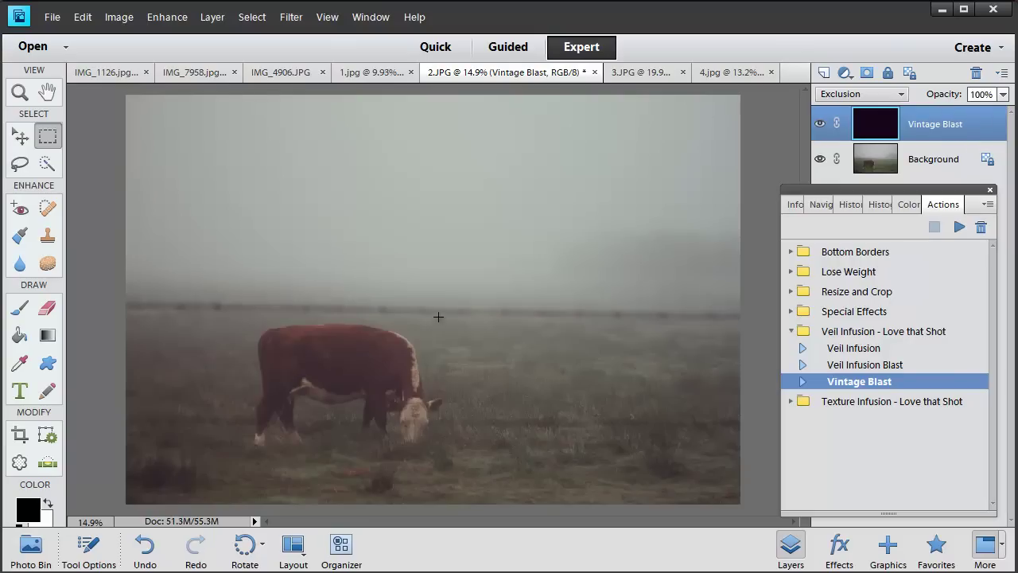
Step: Compare the cow photo with and without the Vintage Blast layer
left_click(820, 124)
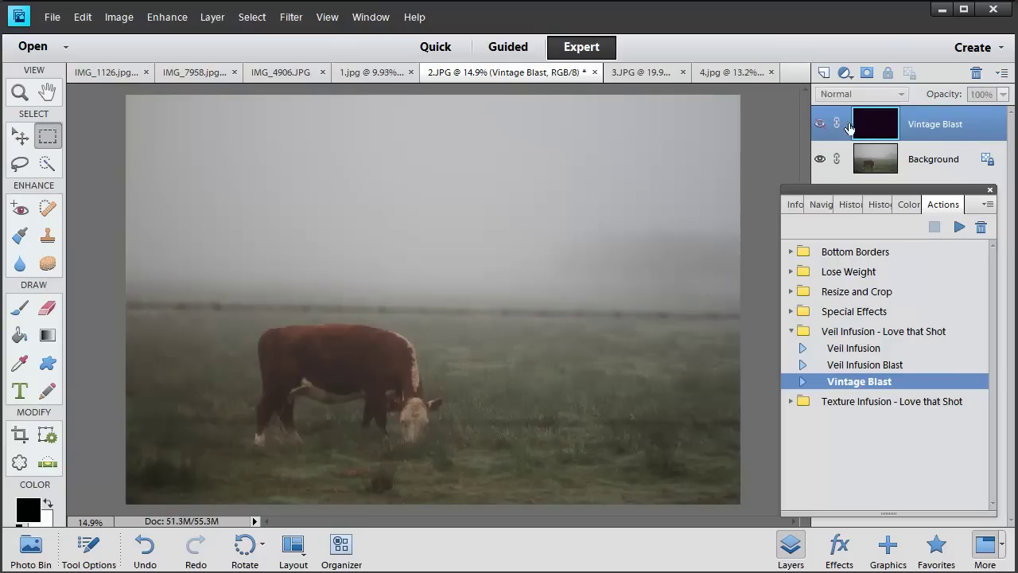
left_click(820, 124)
left_click(819, 124)
left_click(820, 124)
left_click(820, 125)
left_click(820, 125)
left_click(821, 126)
left_click(822, 126)
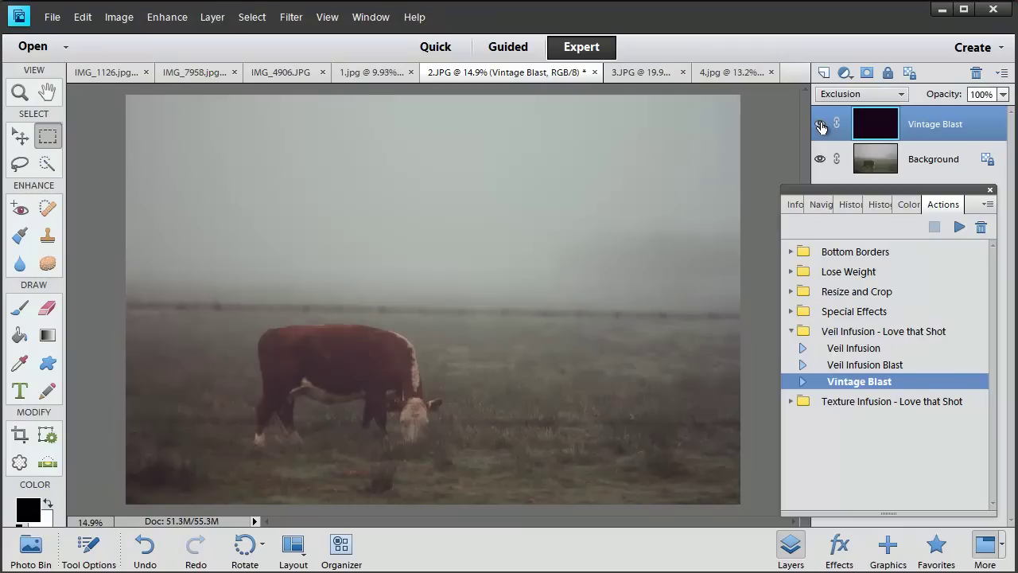
Step: Run the Veil Infusion action on the cow photo and place the Agave-lts veil from the Botanical Collection folder
left_click(863, 350)
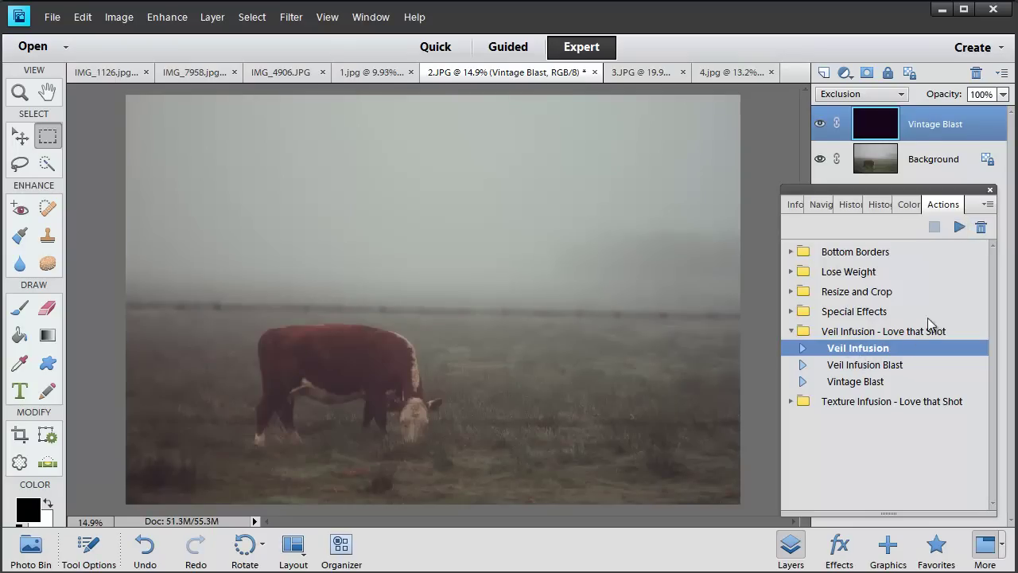
left_click(960, 228)
left_click(485, 255)
left_click(636, 89)
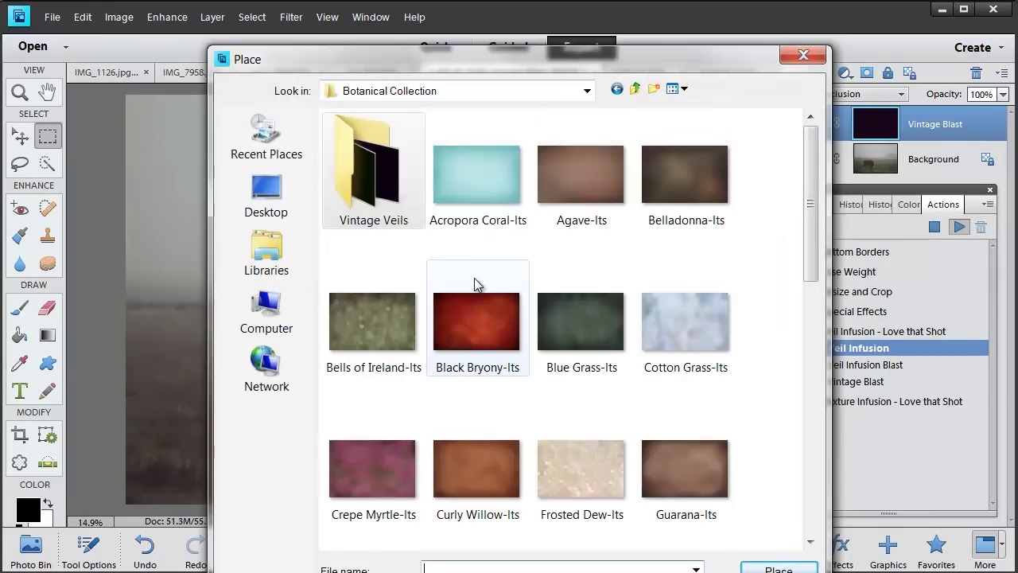
left_click(482, 288)
scroll(518, 301, "down", 3)
scroll(518, 300, "up", 3)
left_click(592, 186)
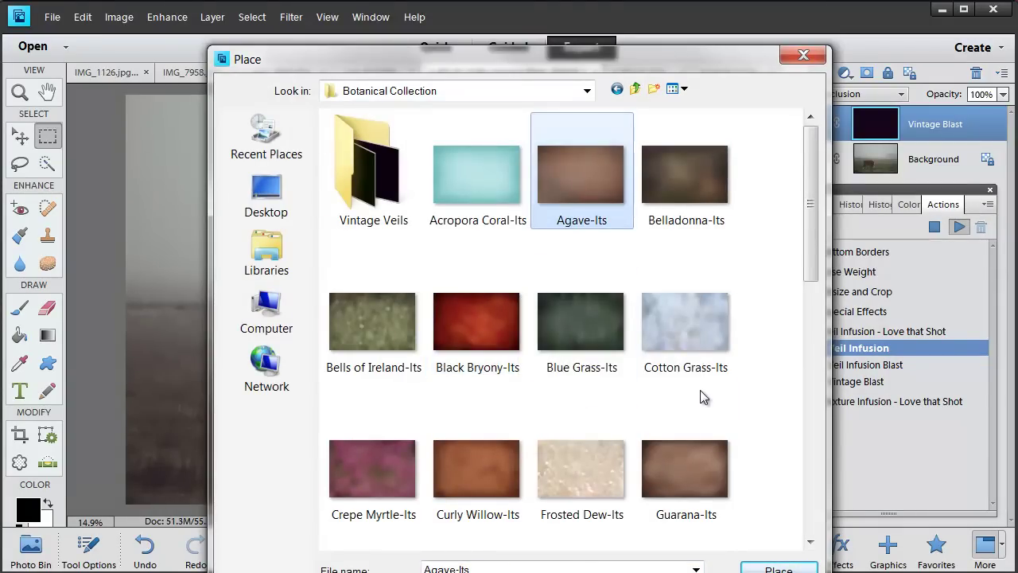
left_click(772, 567)
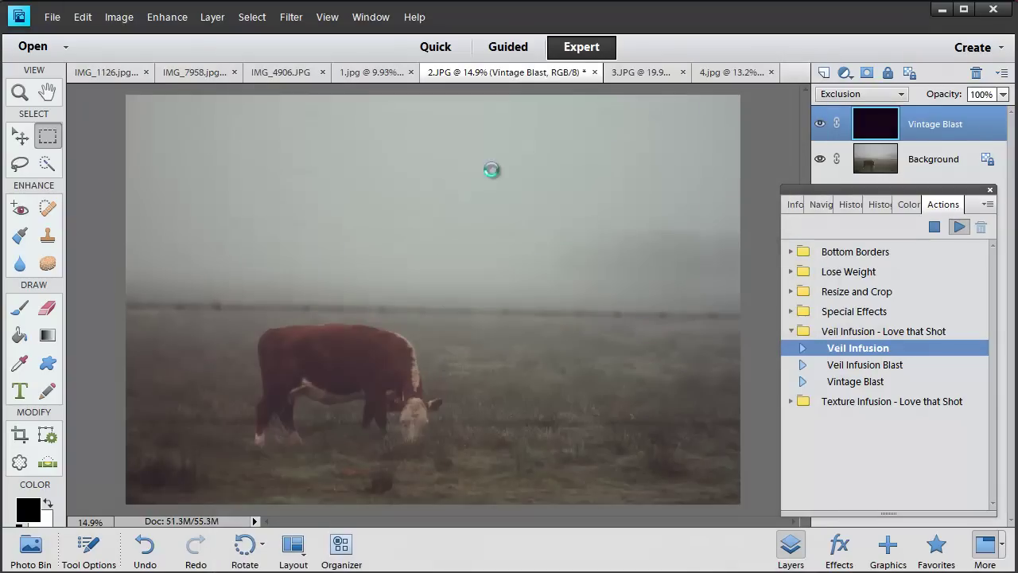
Step: Resize the Agave-lts veil to cover the entire cow photo and commit the placement
left_click_drag(373, 259, 126, 95)
left_click_drag(496, 339, 740, 505)
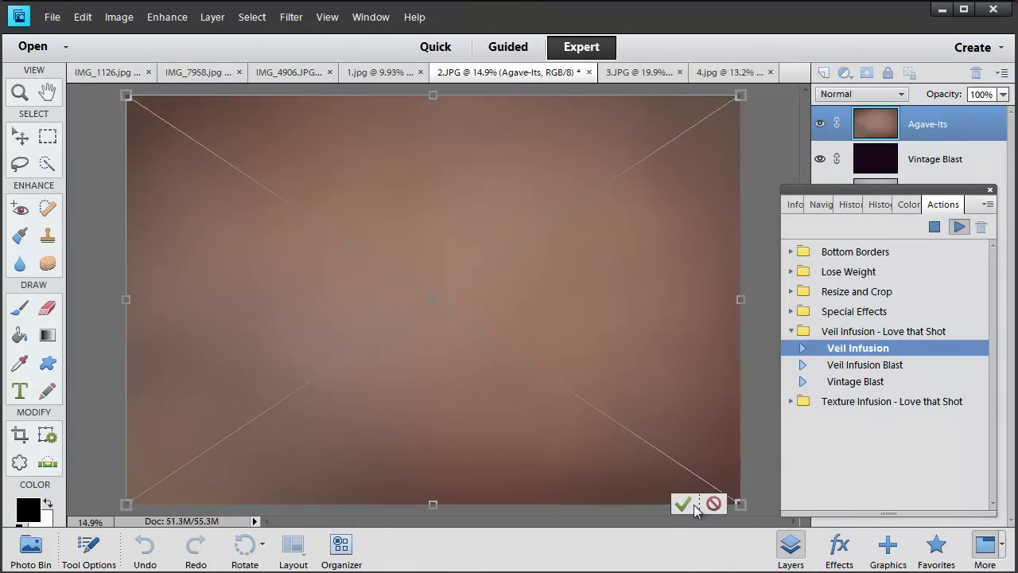
left_click(686, 504)
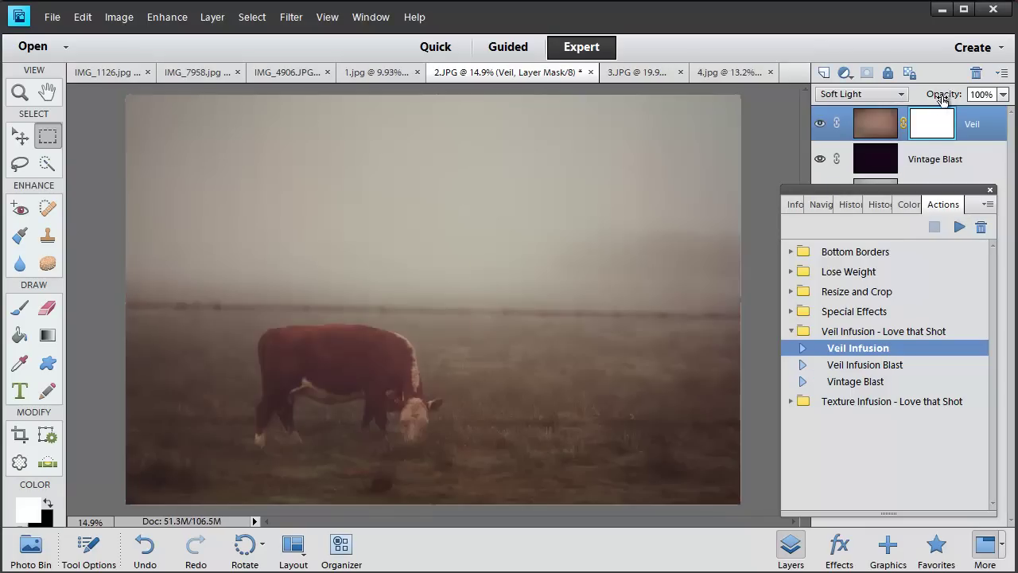
Step: Lower the Agave-lts veil layer's opacity to 31% and check the photo with and without it
left_click(1003, 94)
left_click_drag(1003, 112, 951, 116)
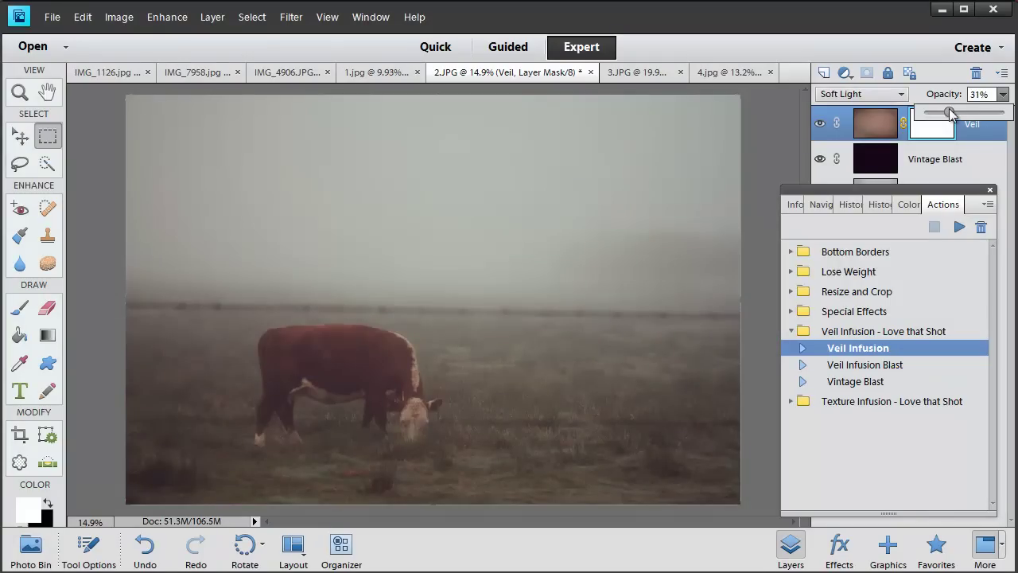
left_click(819, 126)
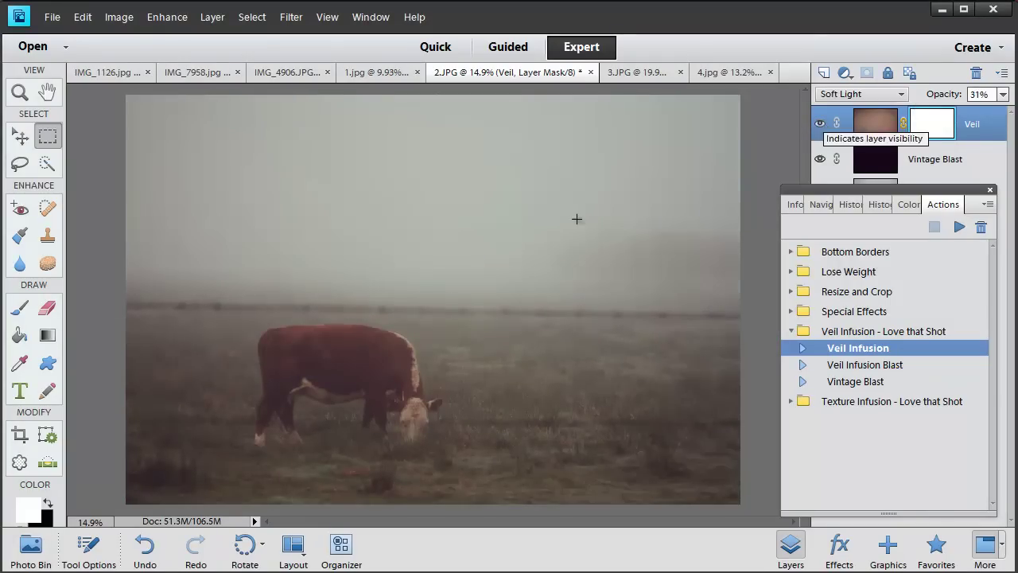
Step: Compare the cow photo with and without the top veil, and against the original Background layer alone
left_click(820, 125)
left_click(820, 125)
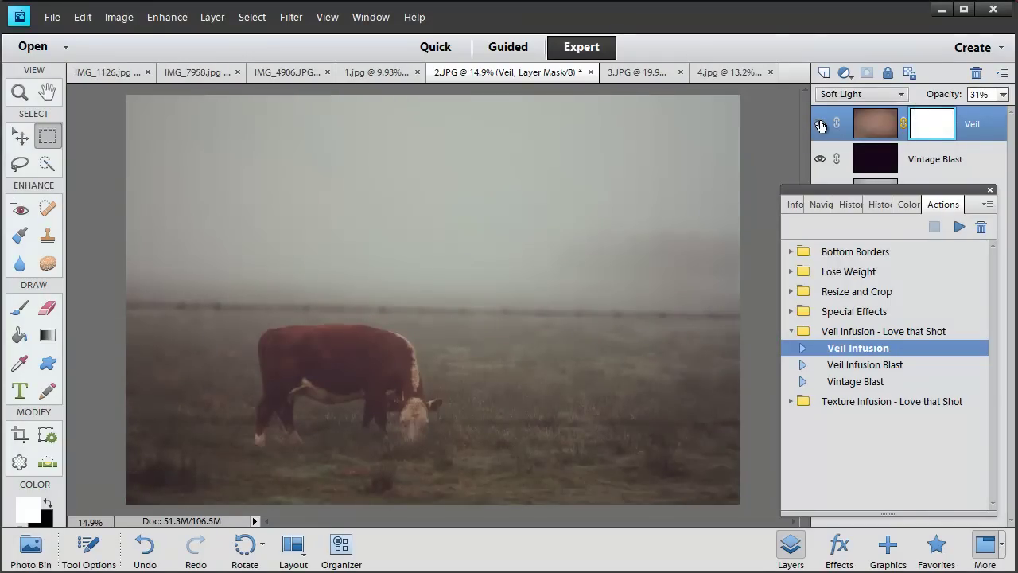
left_click_drag(953, 198, 952, 248)
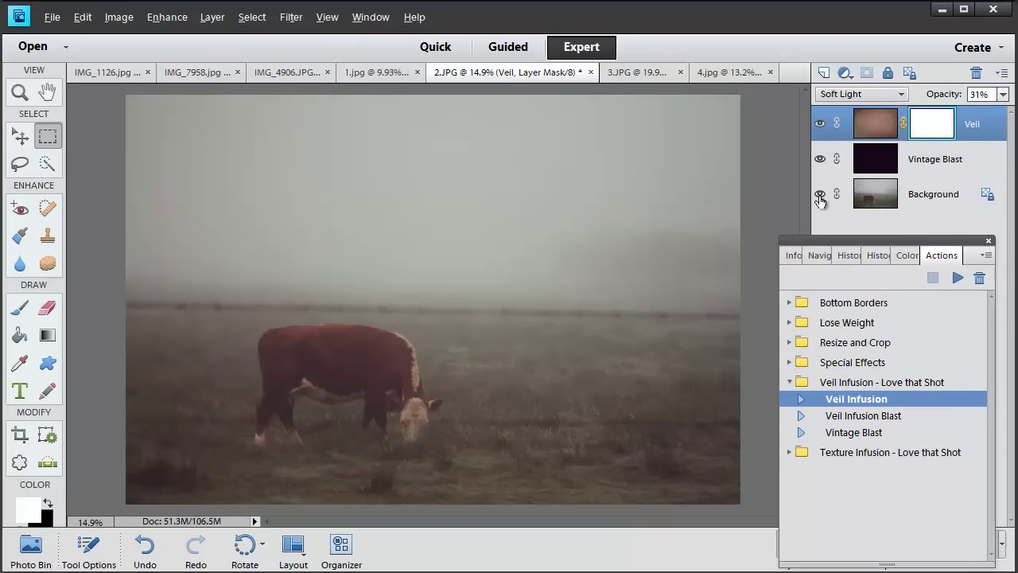
left_click(820, 197, "alt")
left_click(820, 197, "alt")
left_click(820, 196, "alt")
left_click(820, 196, "alt")
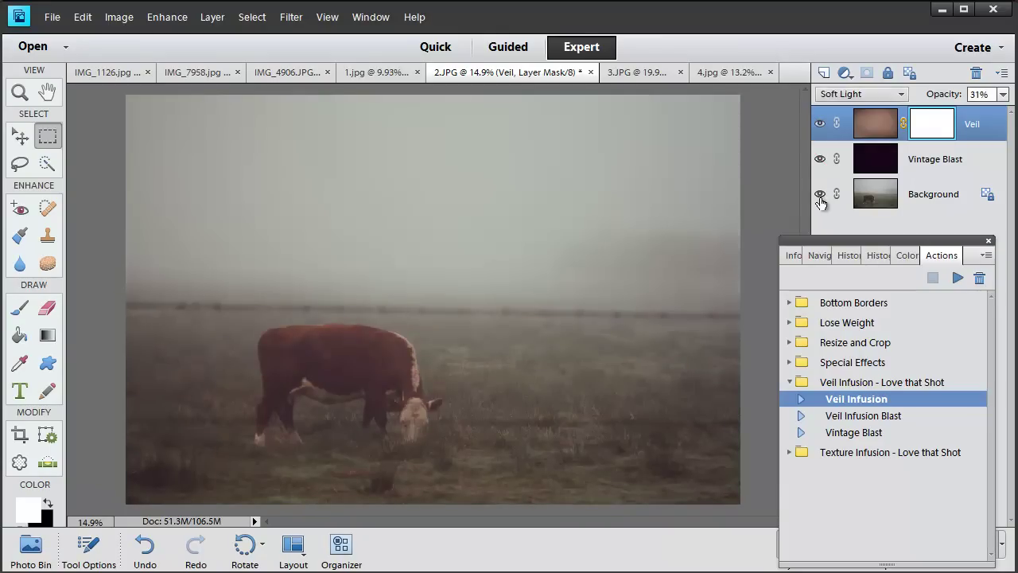
left_click(820, 197, "alt")
left_click(820, 197, "alt")
left_click(820, 197, "alt")
left_click(820, 196, "alt")
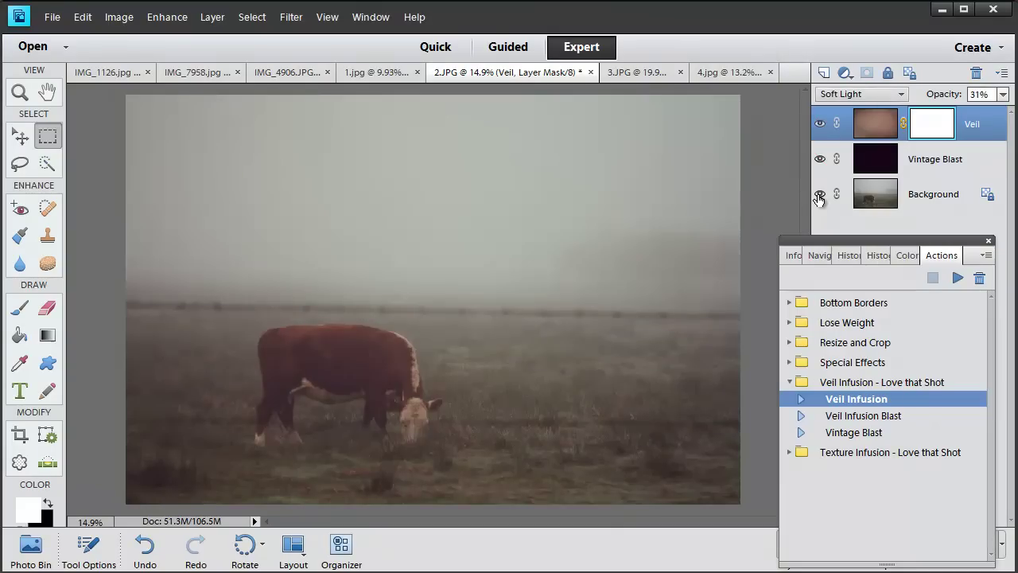
Step: Switch to 3.JPG, run the Veil Infusion action and place the Grass Stains veil from the Simplicity Collection folder
left_click(646, 72)
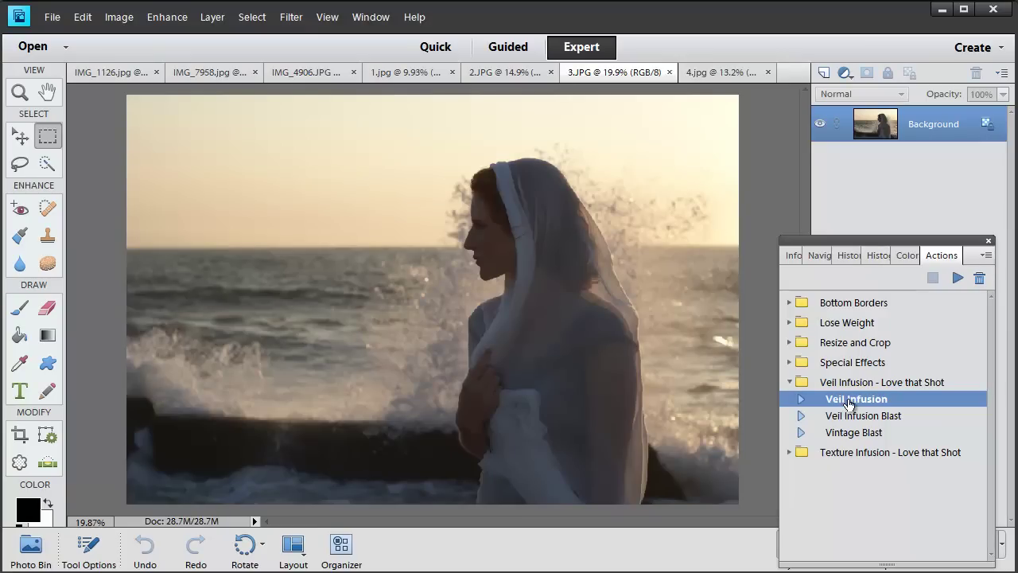
left_click(958, 278)
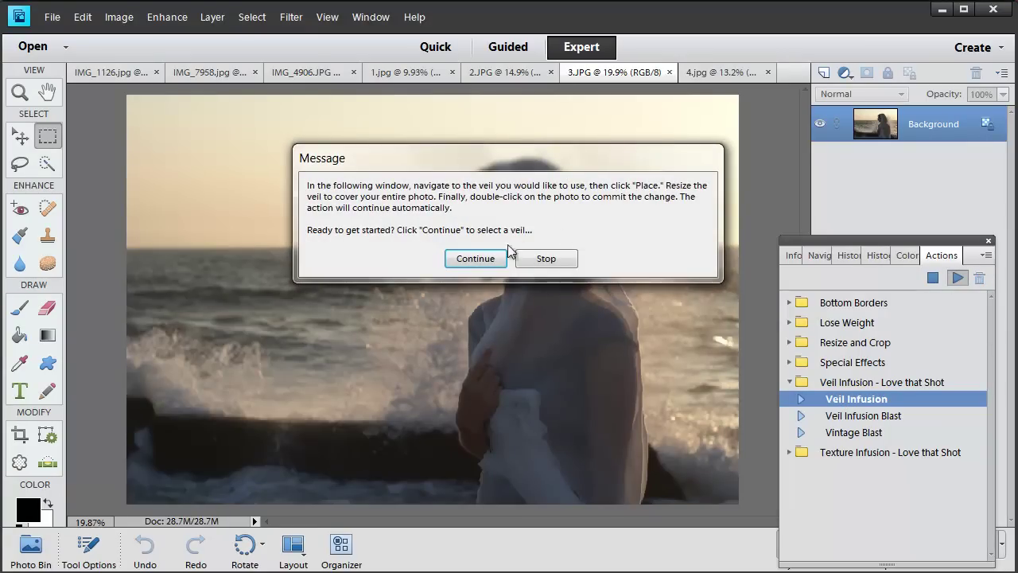
left_click(475, 258)
left_click(635, 88)
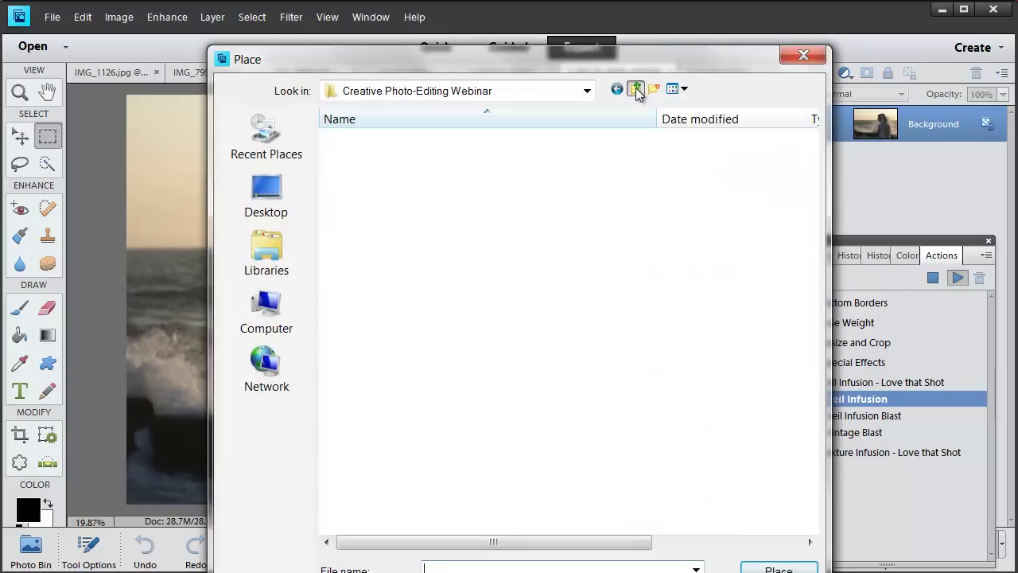
double_click(403, 254)
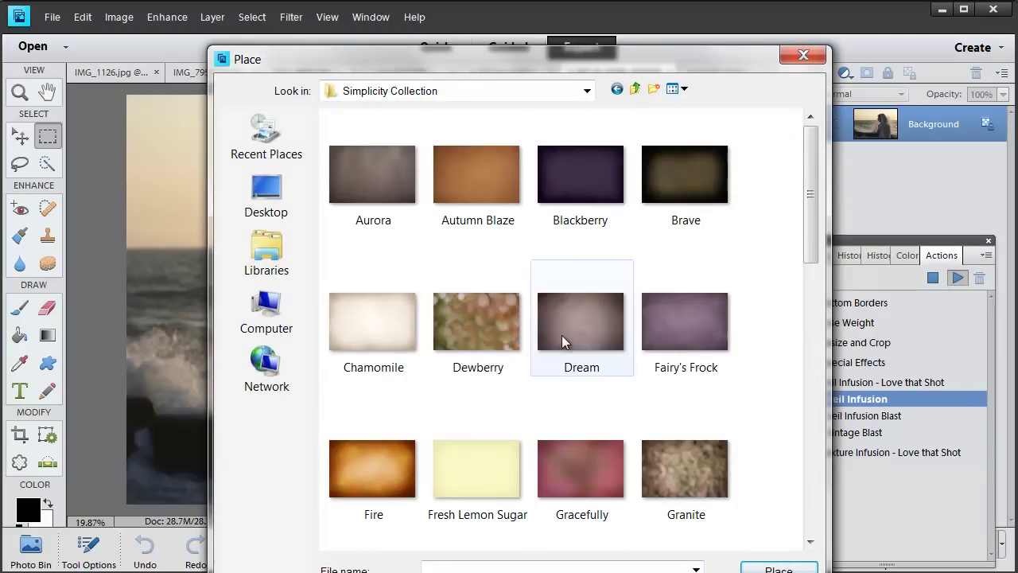
scroll(560, 334, "down", 2)
scroll(565, 314, "down", 3)
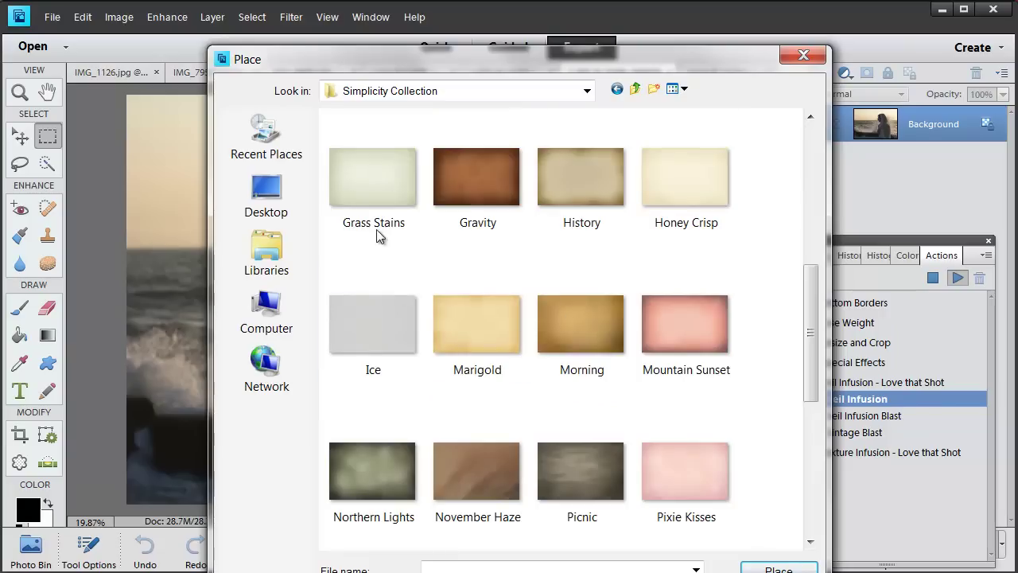
left_click(379, 169)
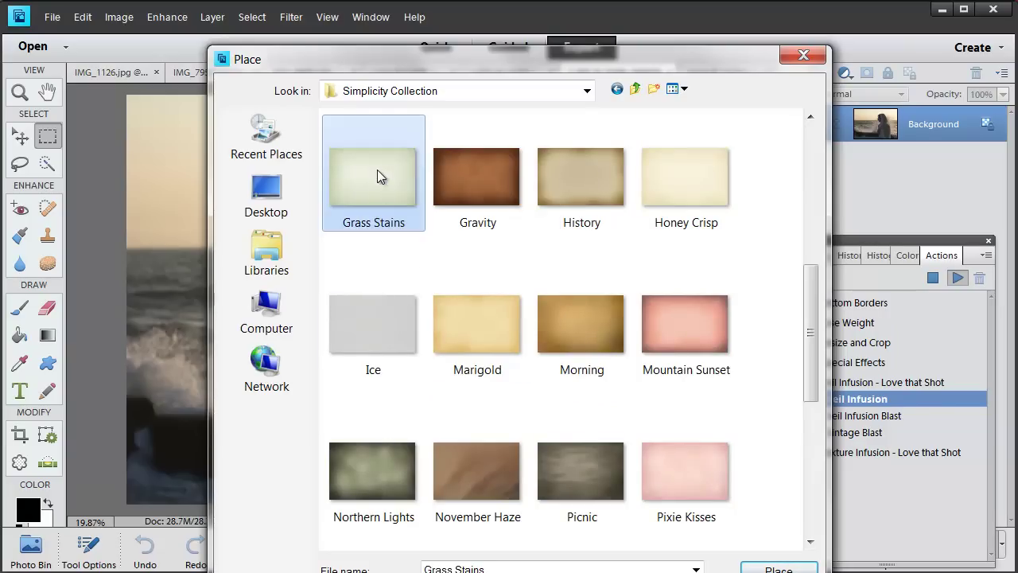
left_click(779, 567)
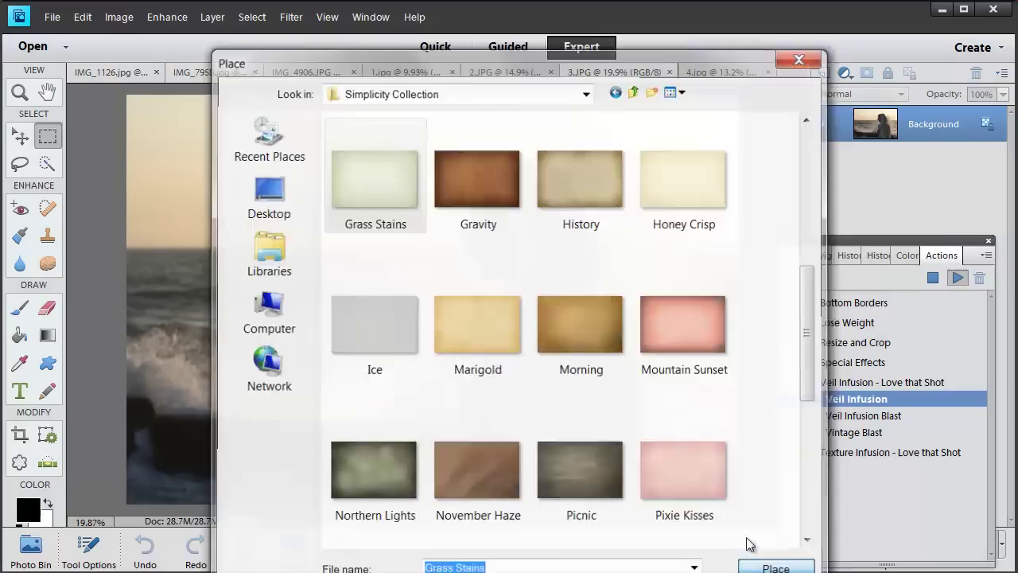
Step: Resize the Grass Stains veil to cover the entire seaside portrait and commit the placement
left_click_drag(352, 246, 127, 96)
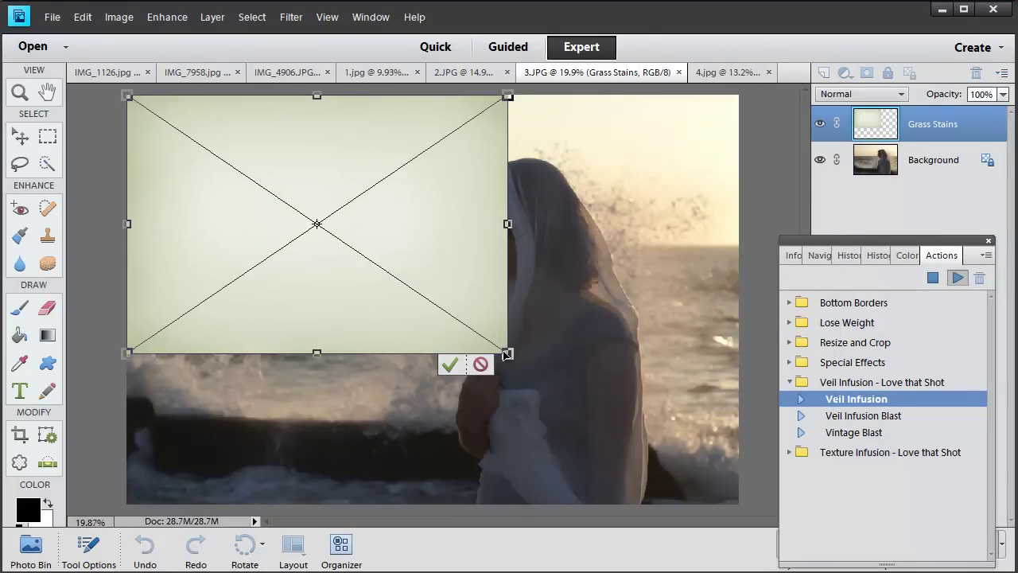
left_click_drag(505, 355, 734, 507)
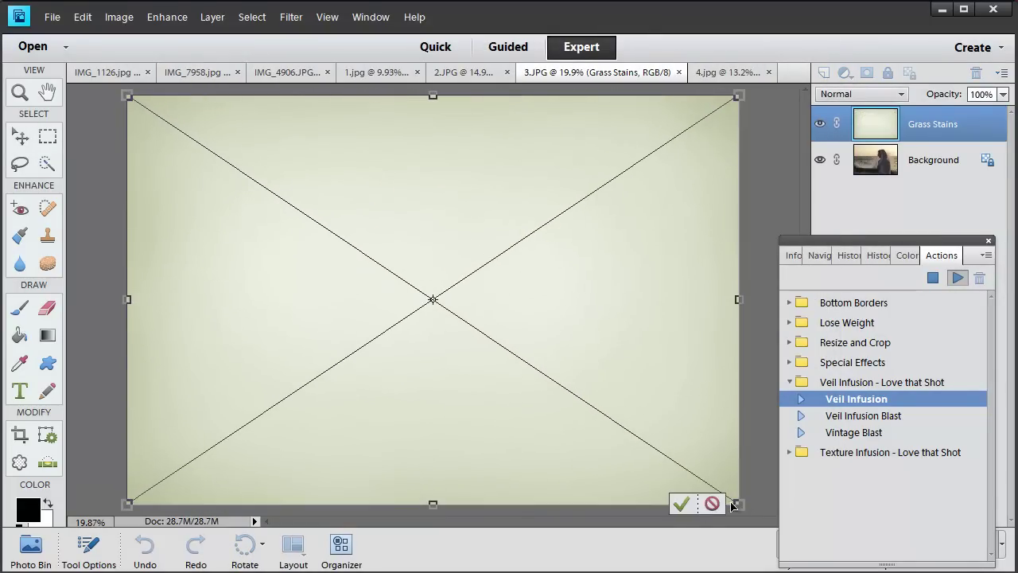
left_click(681, 503)
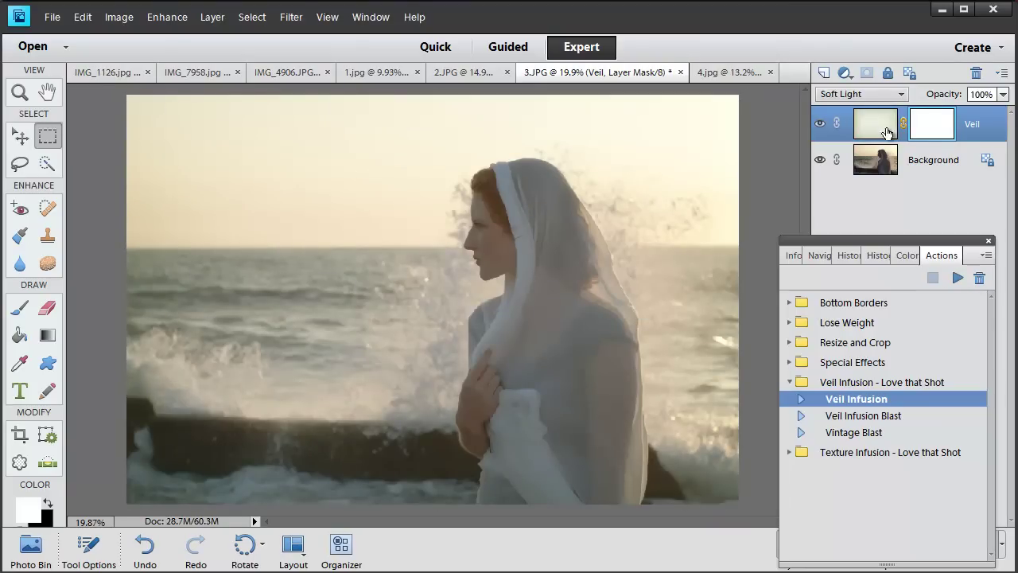
Step: Compare the seaside portrait with and without the Grass Stains veil layer
left_click(819, 125)
left_click(819, 125)
left_click(819, 125)
left_click(819, 125)
Step: Run the Veil Infusion action again on 3.JPG and place the History veil from the Simplicity Collection folder
left_click(957, 279)
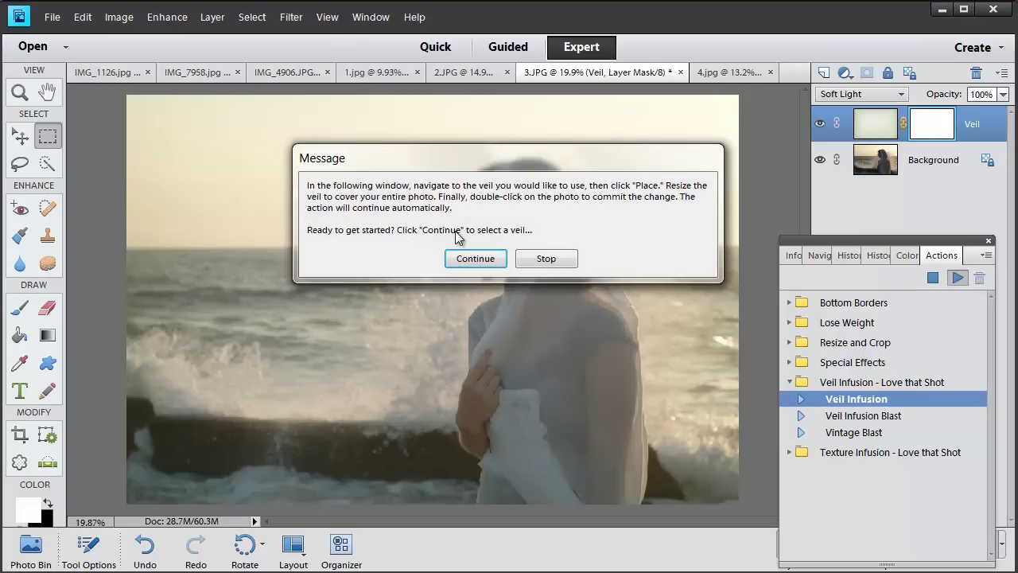
left_click(461, 258)
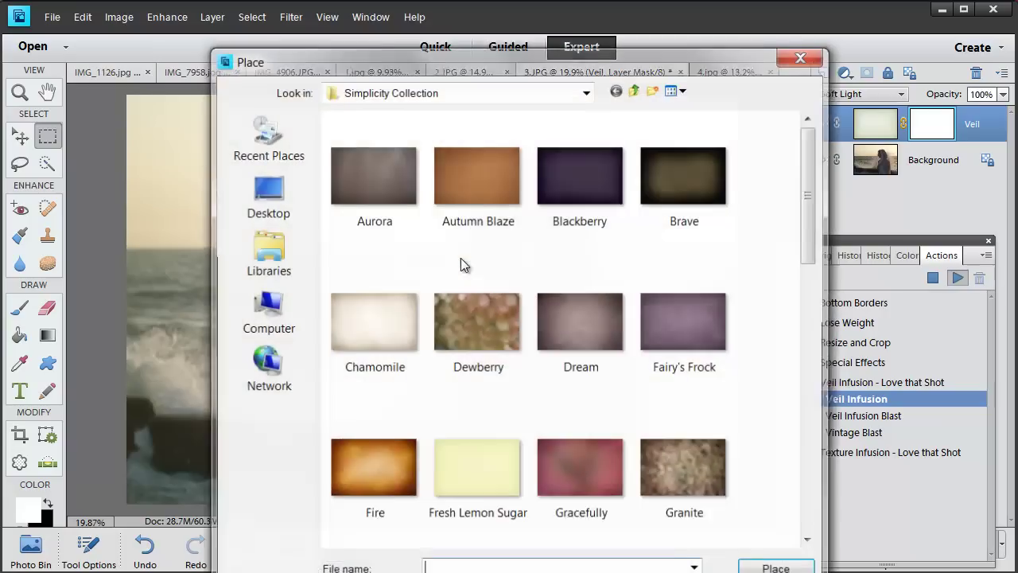
left_click(673, 332)
scroll(595, 274, "down", 6)
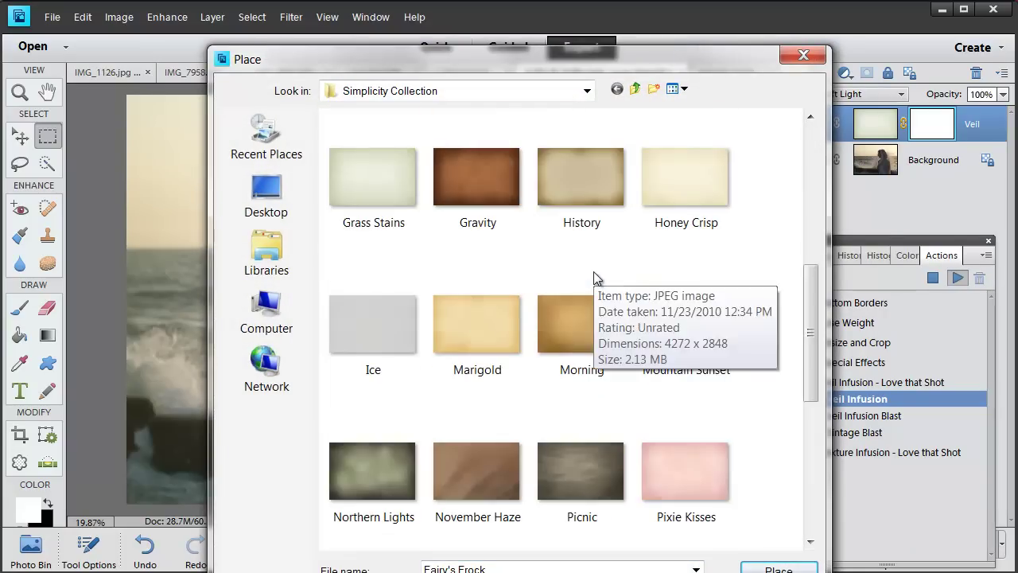
left_click(589, 193)
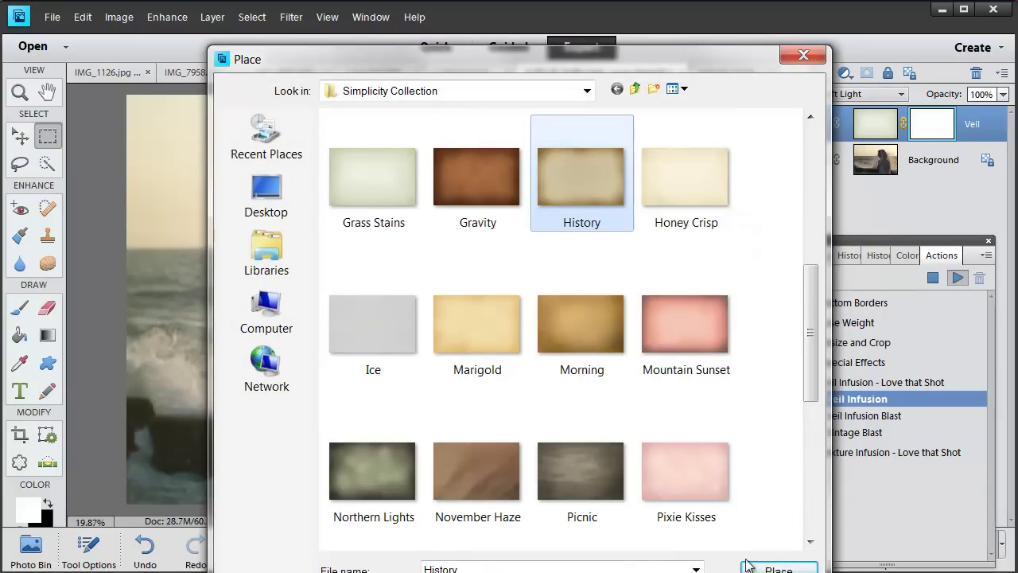
left_click(779, 568)
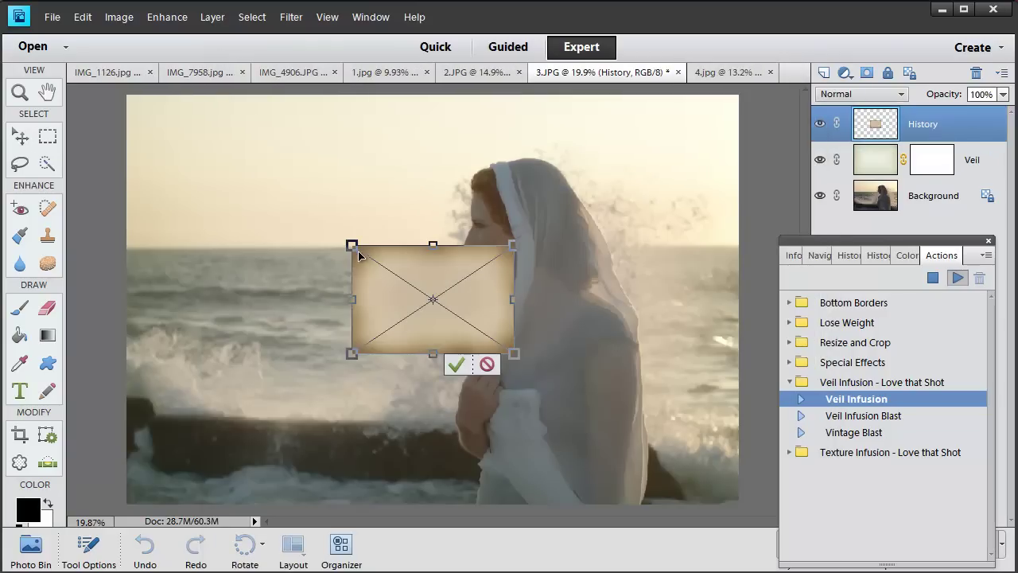
Step: Resize the History veil to cover the entire photo, commit it, and check the photo with and without it
left_click_drag(352, 245, 125, 94)
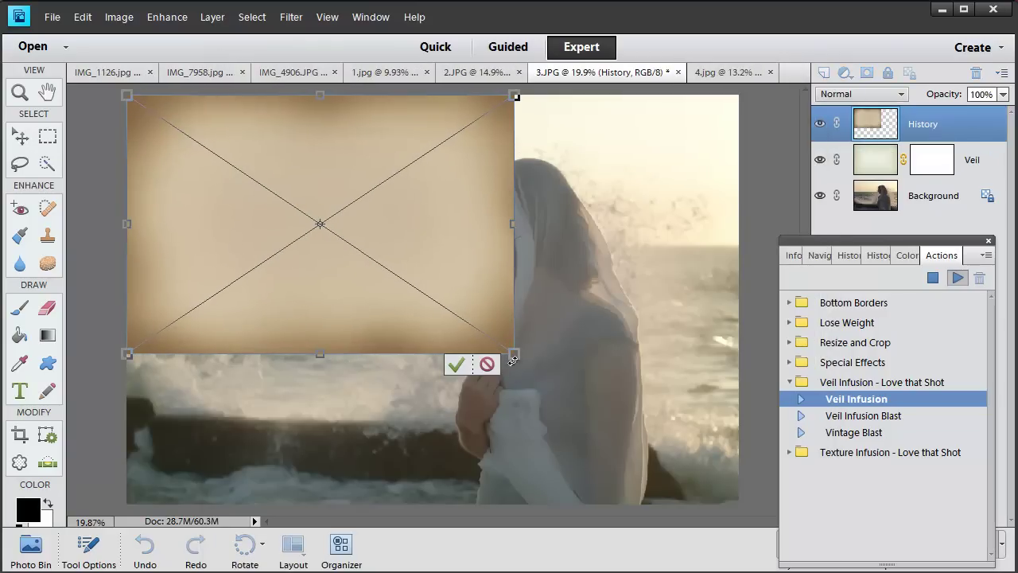
left_click_drag(514, 355, 739, 504)
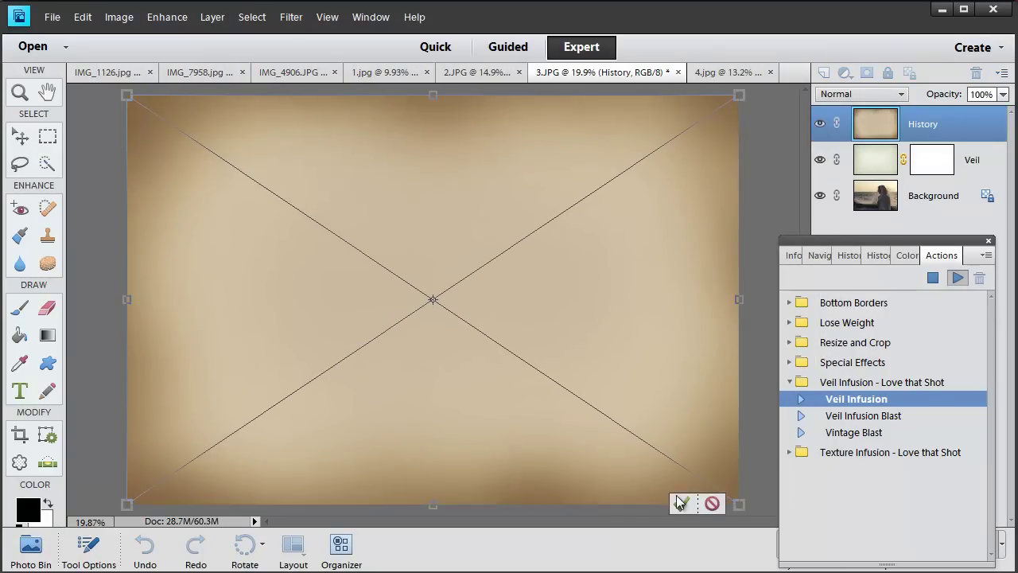
left_click(682, 504)
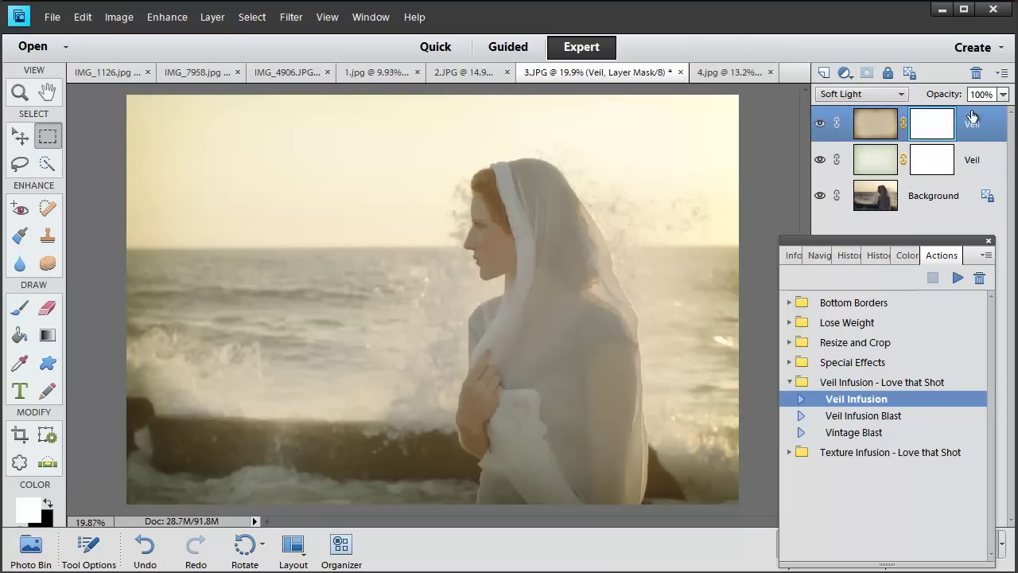
left_click(819, 124)
left_click(820, 125)
Step: Run the Veil Infusion action a third time on 3.JPG and place the Salmon Salad Surpise! veil
left_click(959, 278)
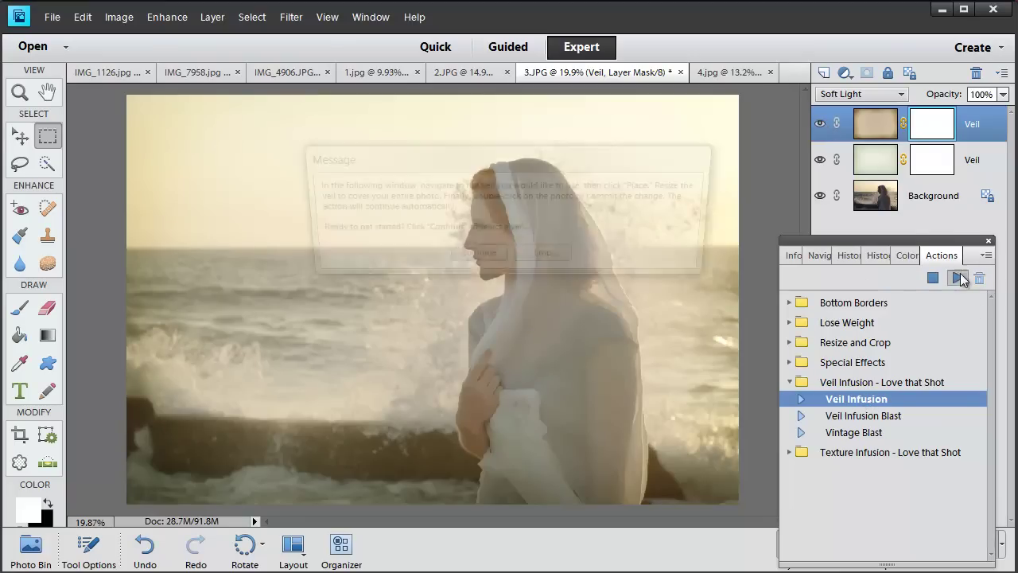
left_click(480, 263)
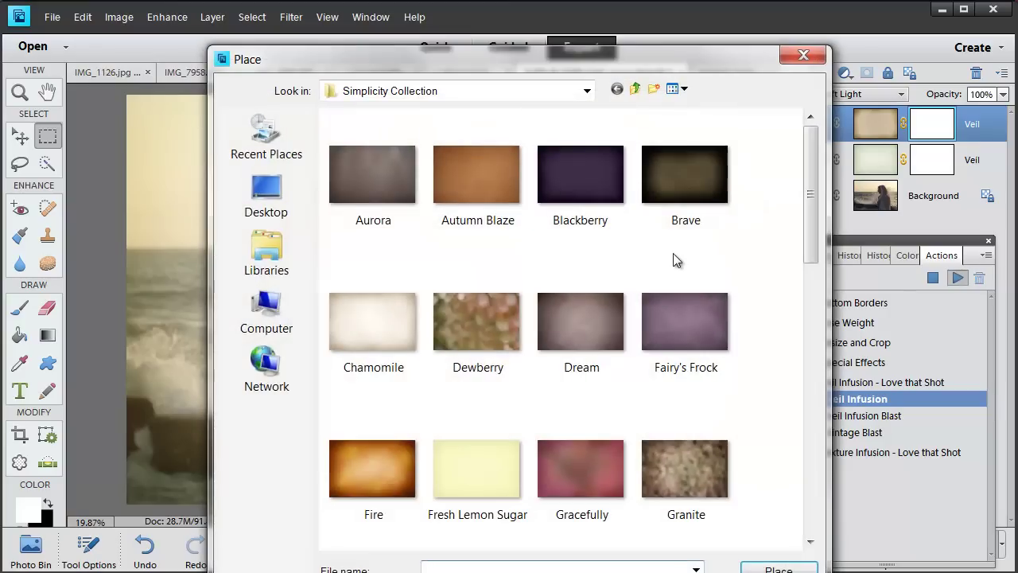
scroll(509, 296, "down", 5)
scroll(511, 296, "down", 3)
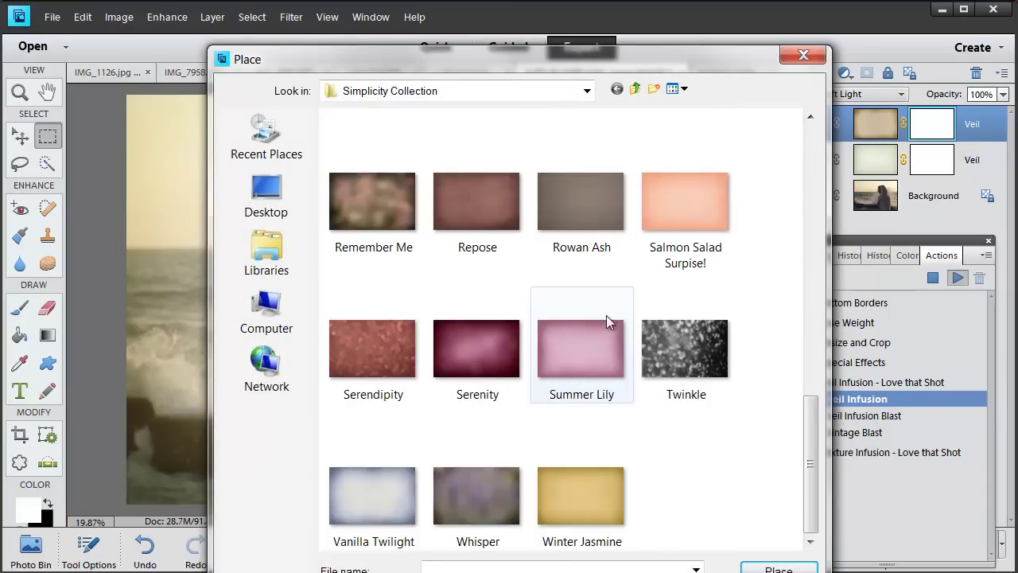
left_click(704, 200)
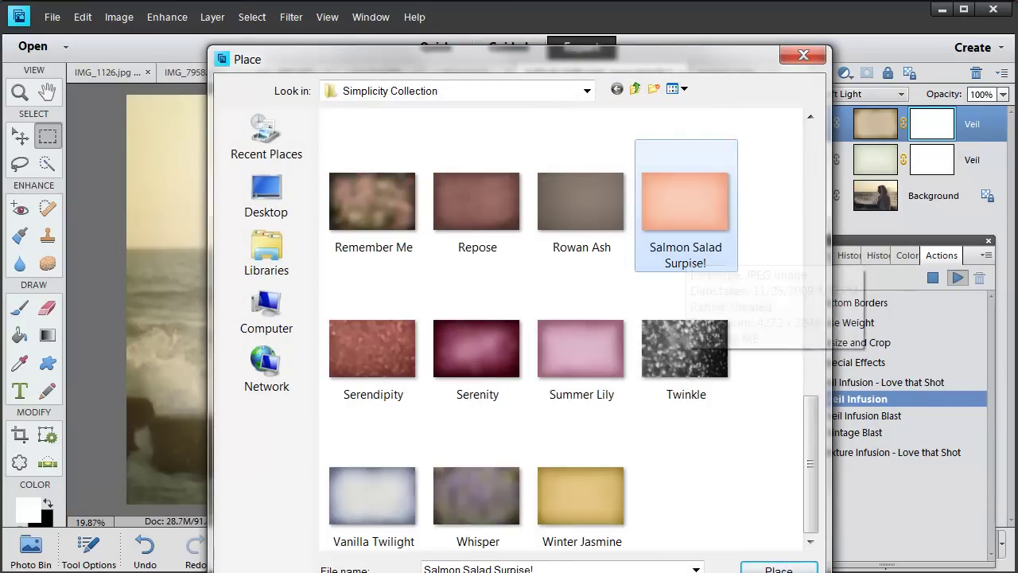
left_click(775, 568)
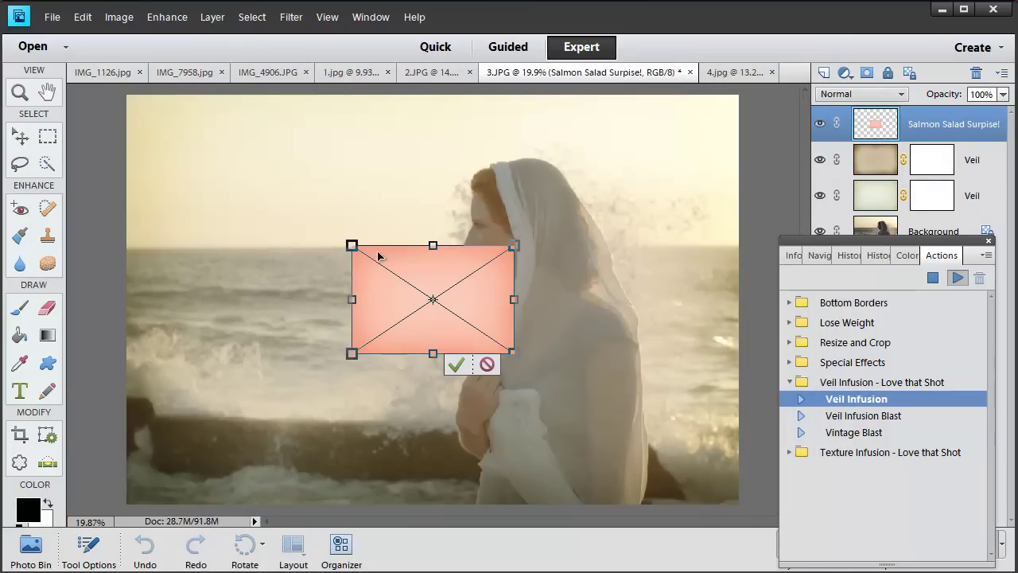
Step: Resize the Salmon Salad Surpise! veil to cover the entire photo, commit it, and check the photo with and without it
left_click_drag(353, 245, 241, 198)
left_click_drag(129, 104, 122, 90)
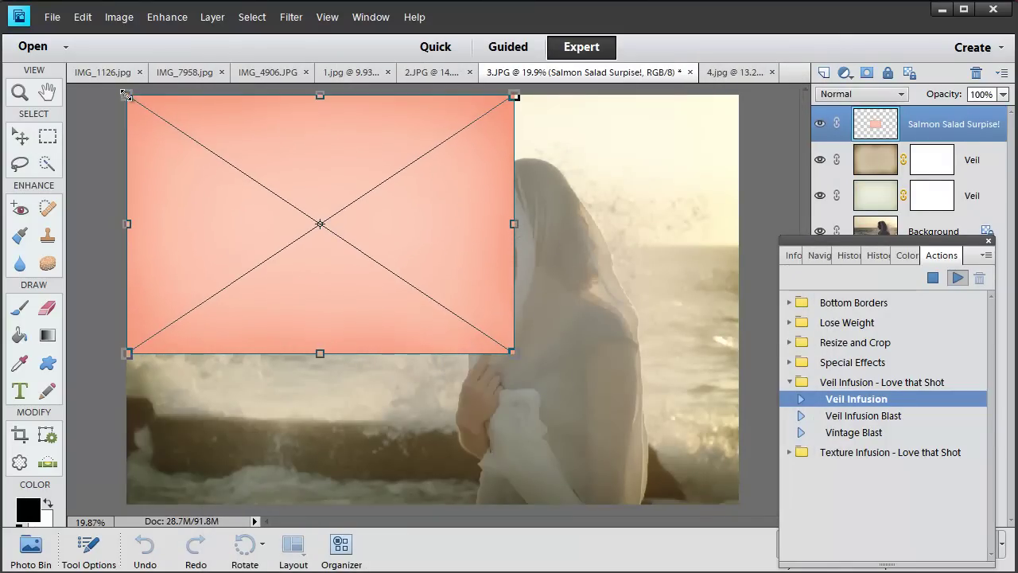
left_click_drag(511, 353, 738, 503)
left_click(682, 504)
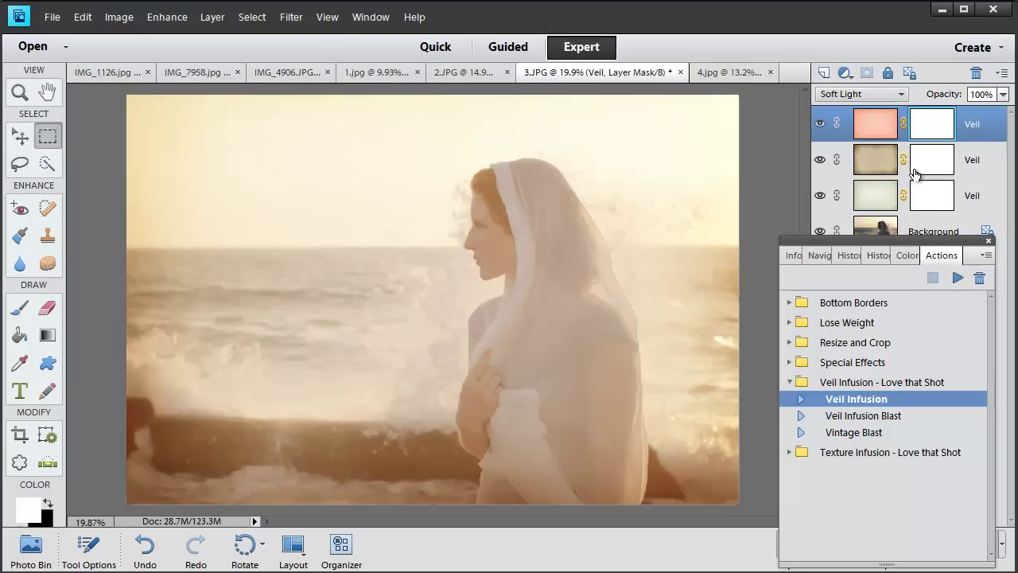
left_click(819, 125)
left_click(819, 124)
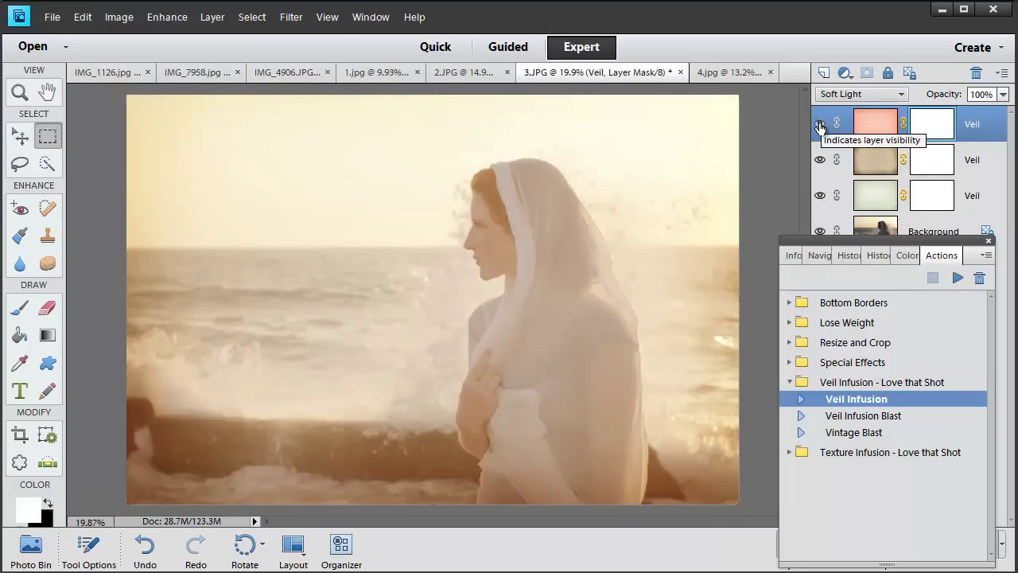
Step: Lower the opacity of the salmon-coloured veil layer to 42%
left_click(1004, 94)
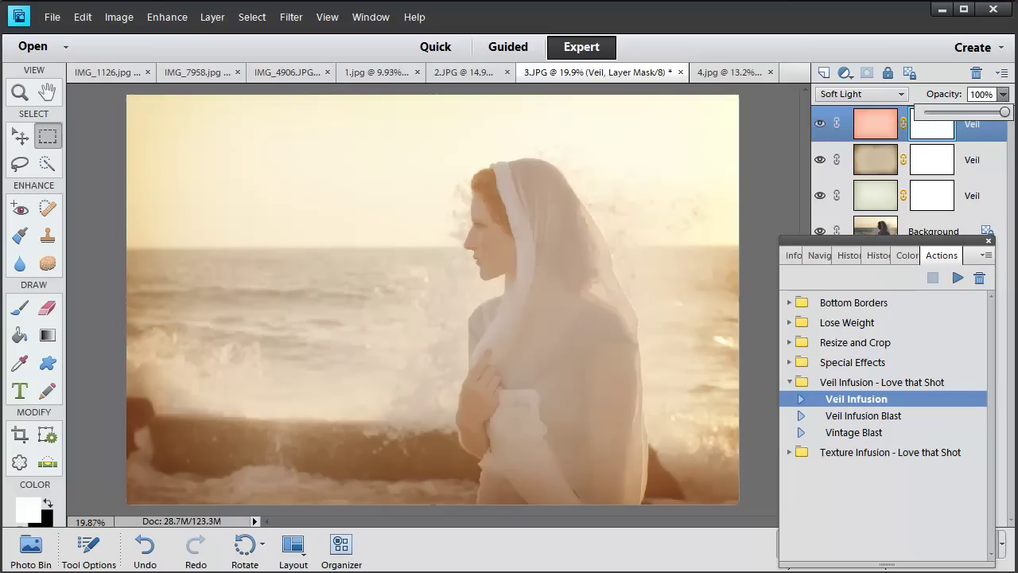
left_click_drag(1005, 112, 957, 112)
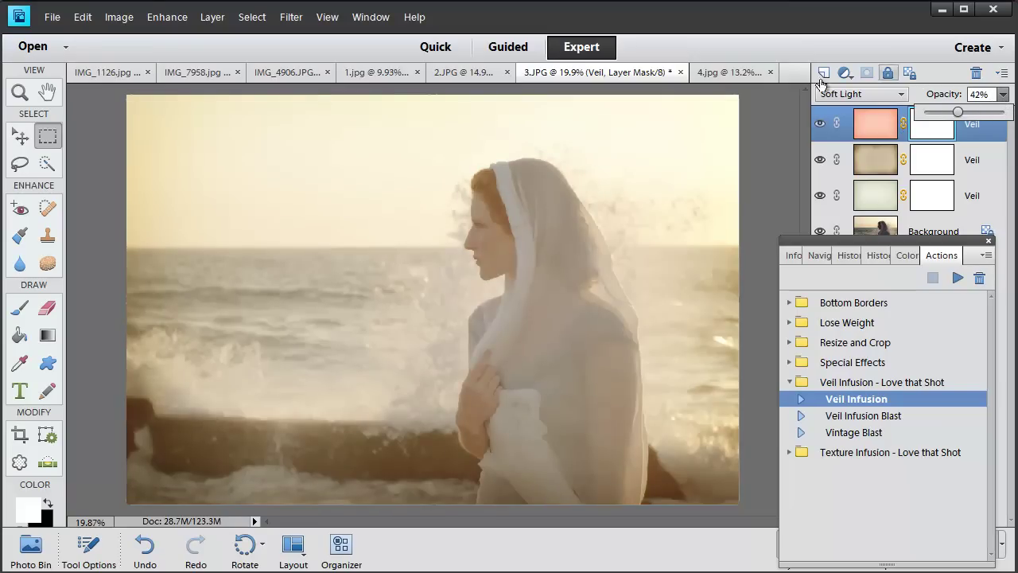
left_click(832, 129)
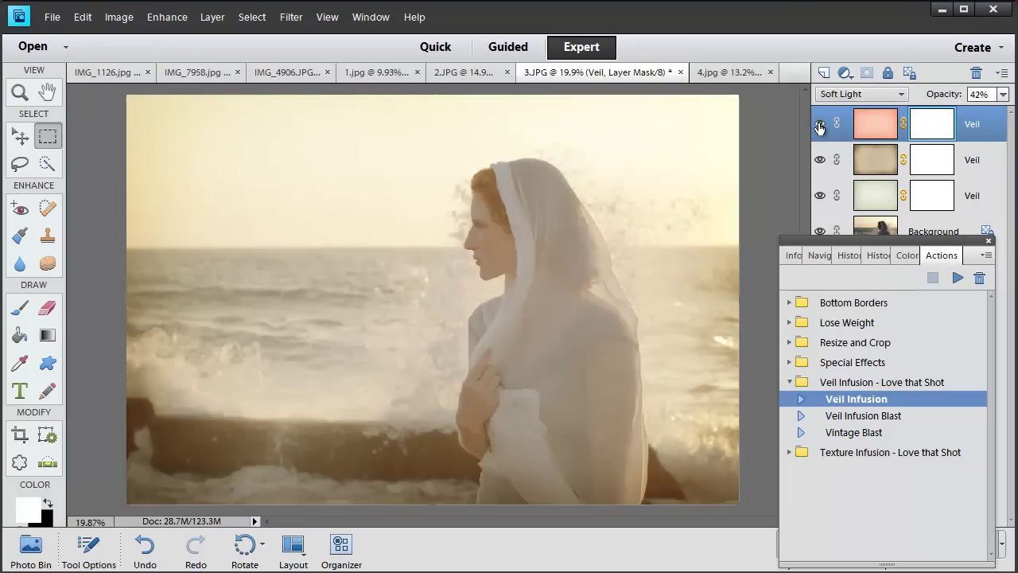
Step: Compare 3.JPG with all three veils shown against the original background photo alone
left_click_drag(968, 246, 968, 312)
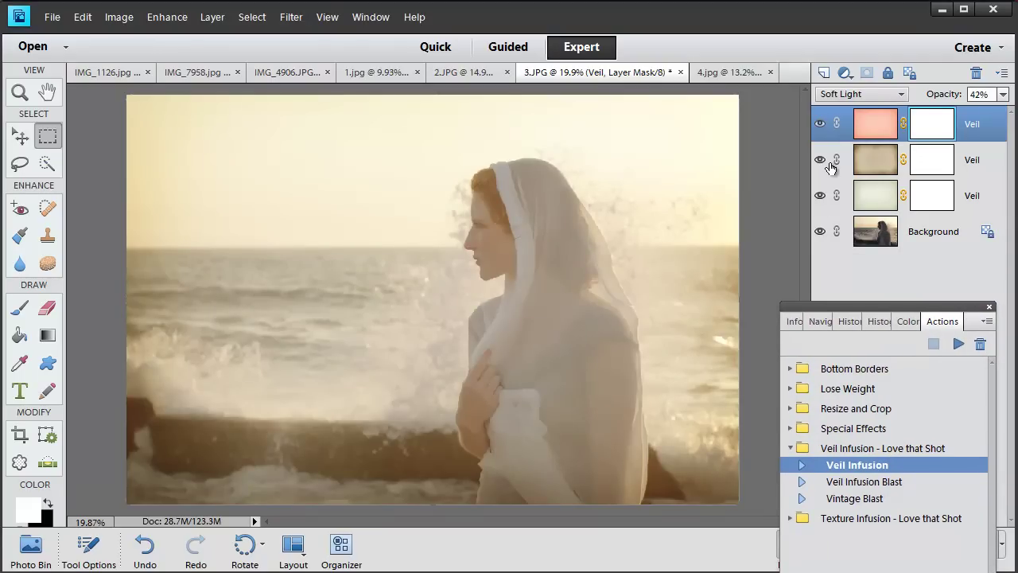
left_click(819, 232)
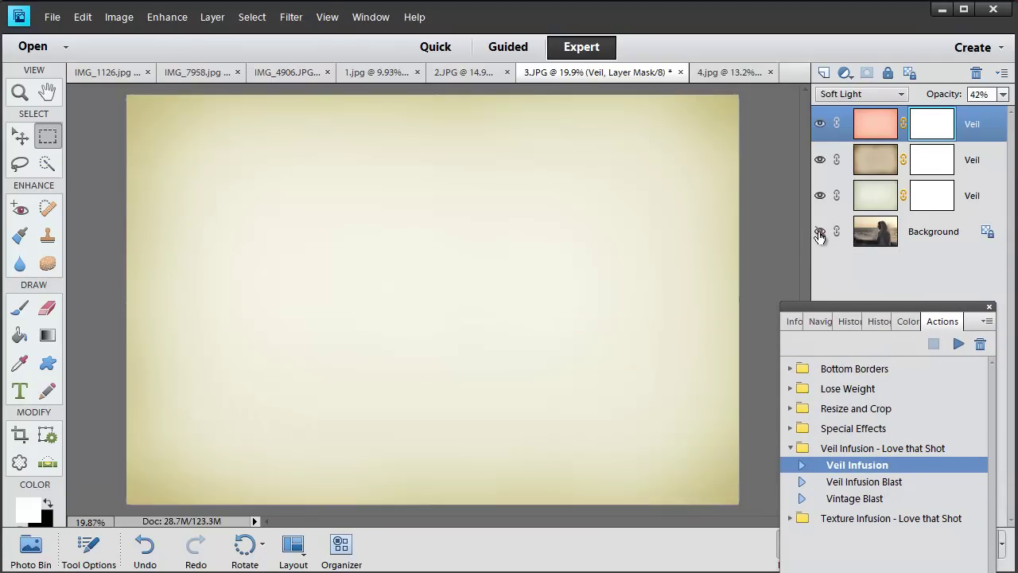
left_click(820, 232)
left_click(819, 232, "alt")
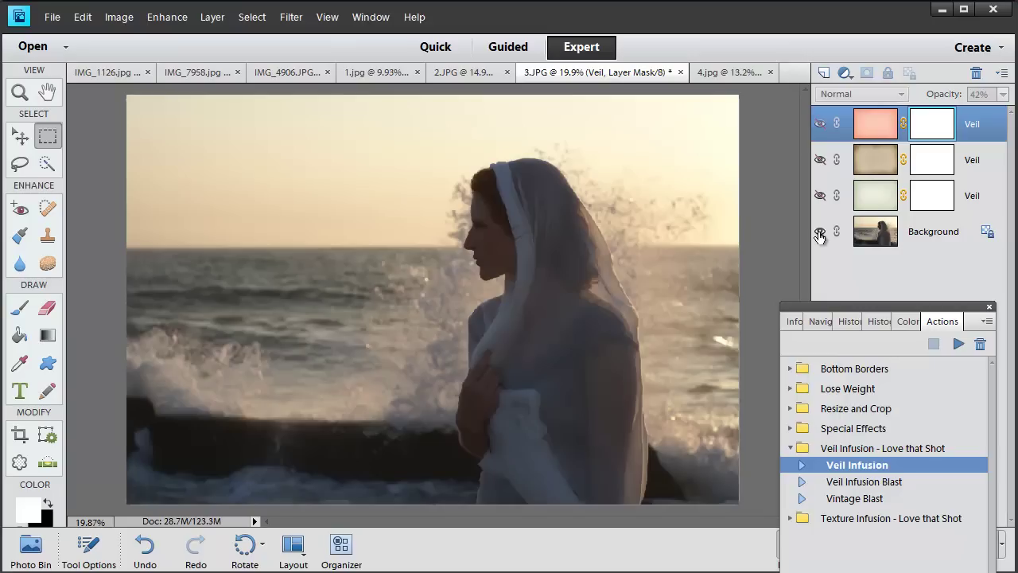
left_click(819, 233, "alt")
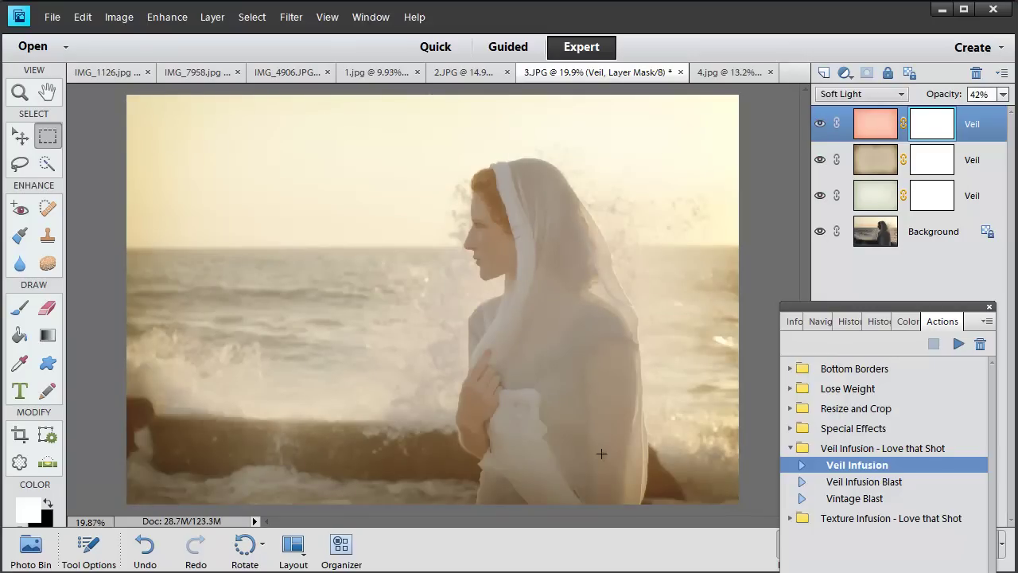
Step: Switch to the 4.jpg photo and run the Veil Infusion action up to choosing a veil
left_click(732, 73)
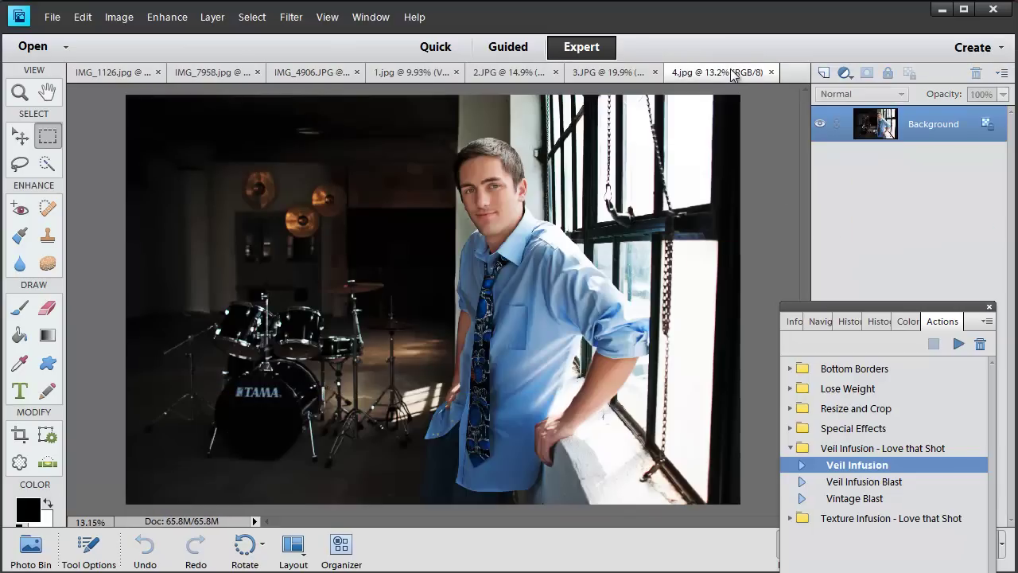
left_click_drag(876, 307, 883, 196)
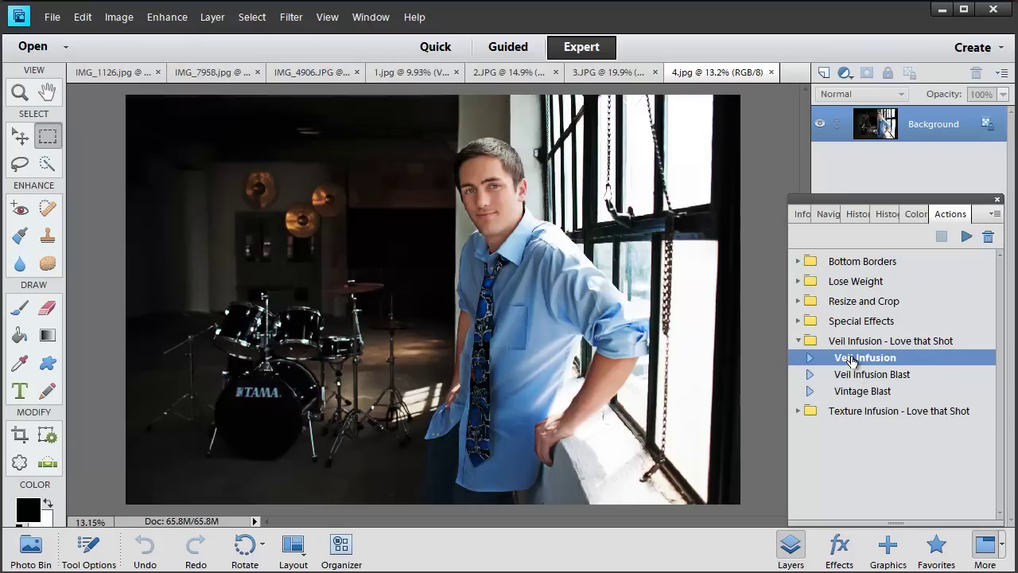
left_click(967, 236)
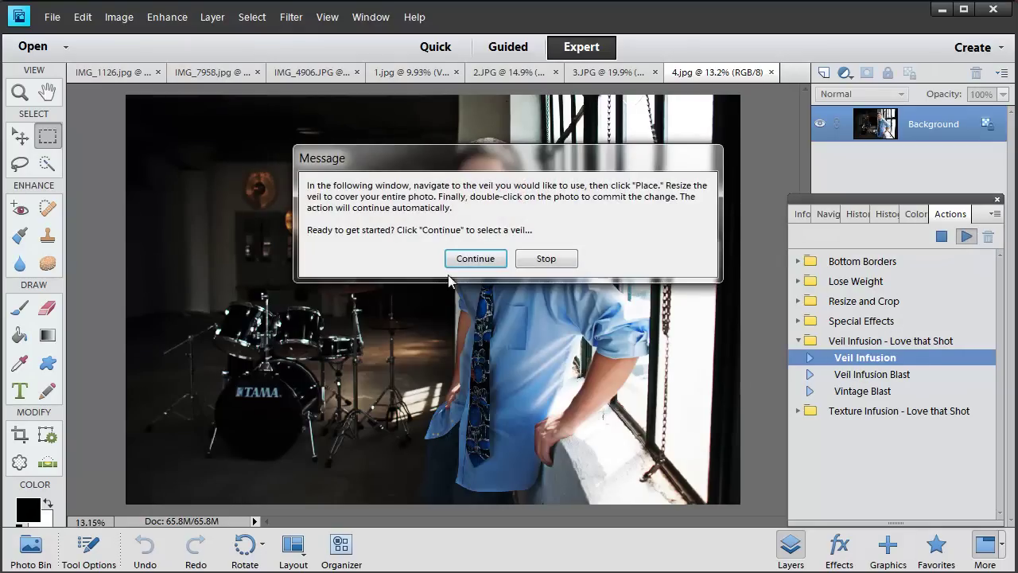
left_click(474, 259)
Step: Browse the Simplicity Collection and place the White Clover-lts veil from the Botanical Collection instead
left_click(572, 277)
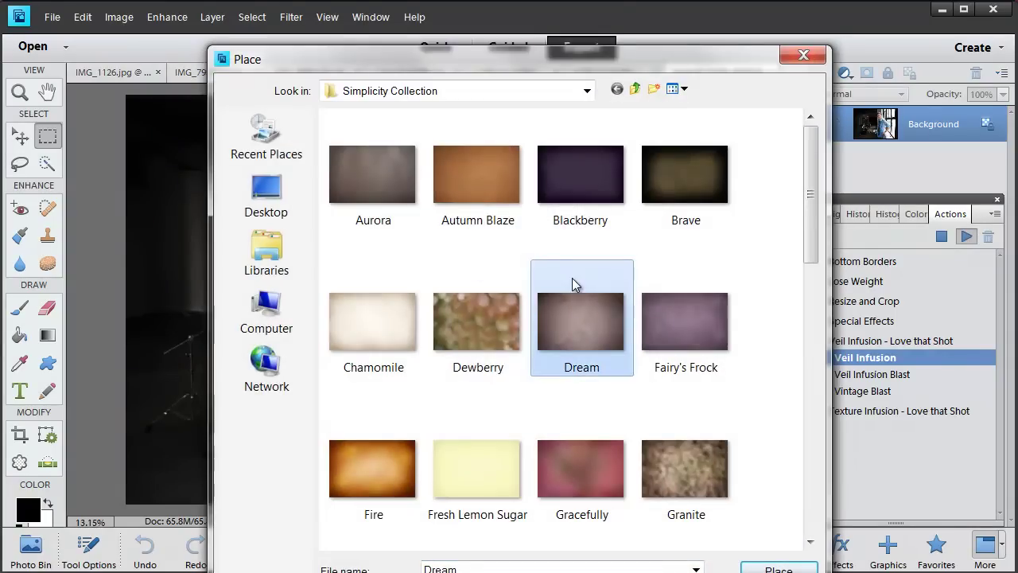
scroll(566, 277, "down", 5)
scroll(565, 277, "up", 5)
scroll(565, 277, "down", 10)
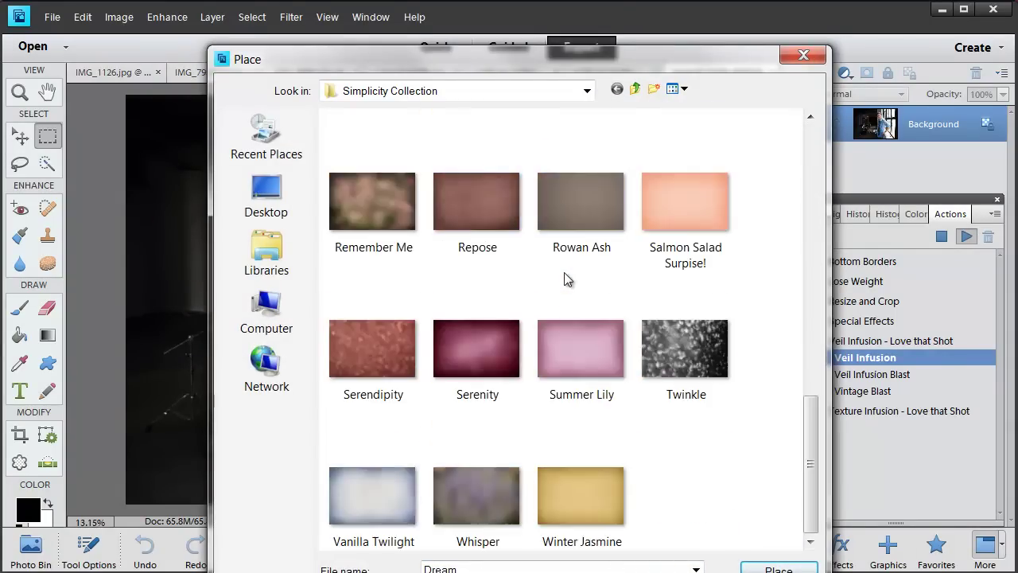
scroll(566, 278, "up", 5)
scroll(567, 279, "up", 5)
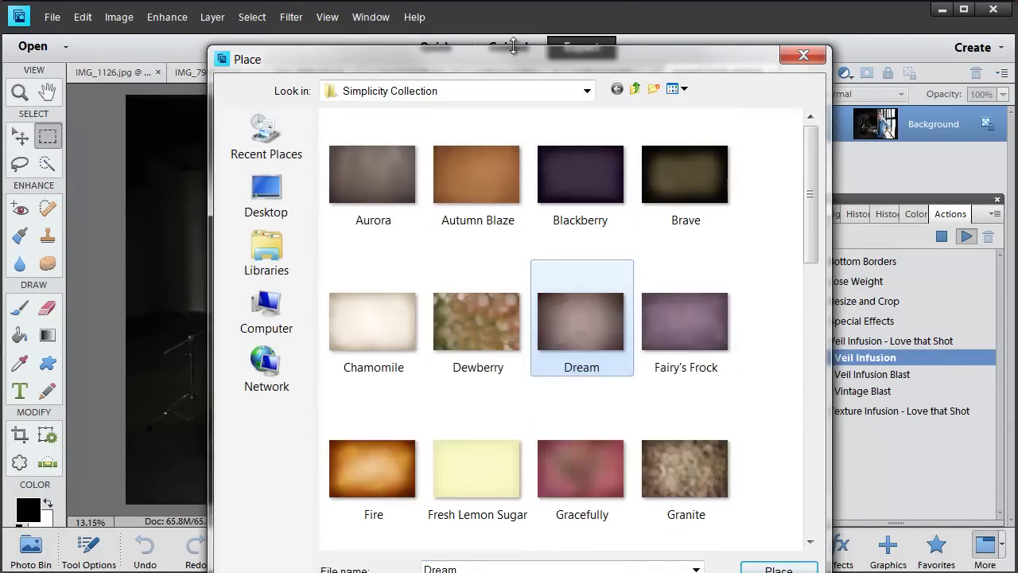
left_click(635, 88)
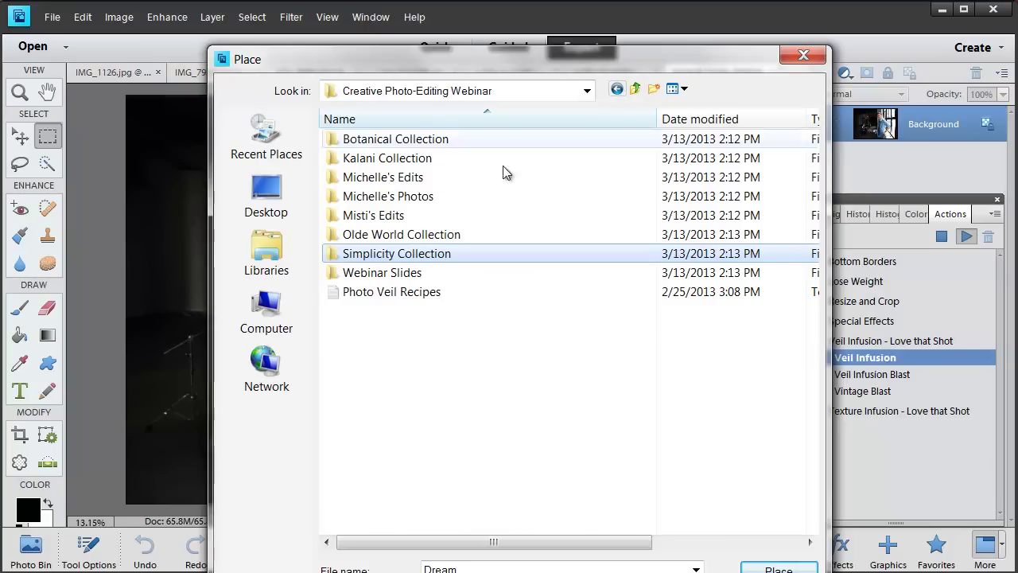
double_click(402, 140)
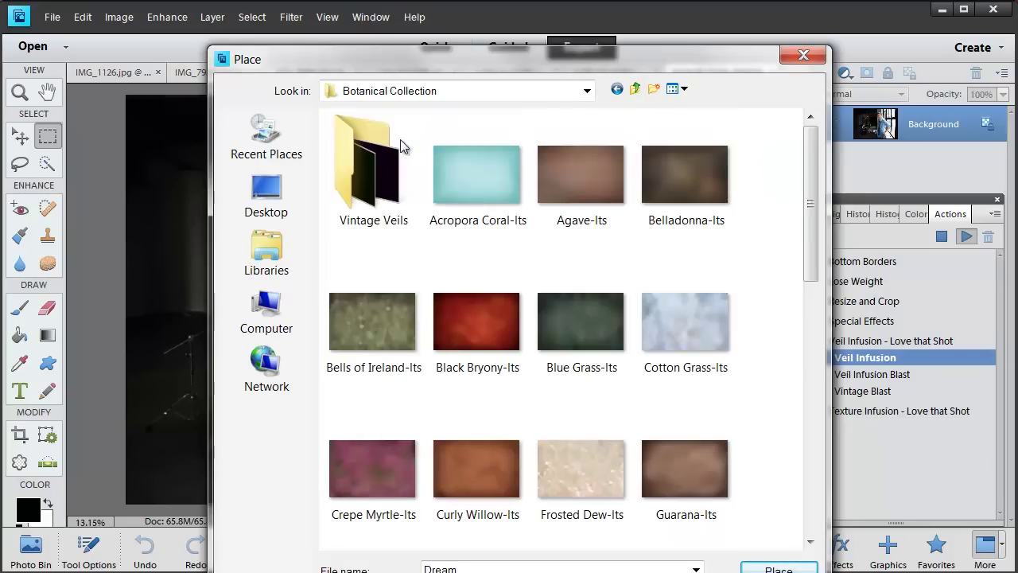
left_click(550, 358)
scroll(553, 358, "down", 2)
scroll(555, 359, "down", 8)
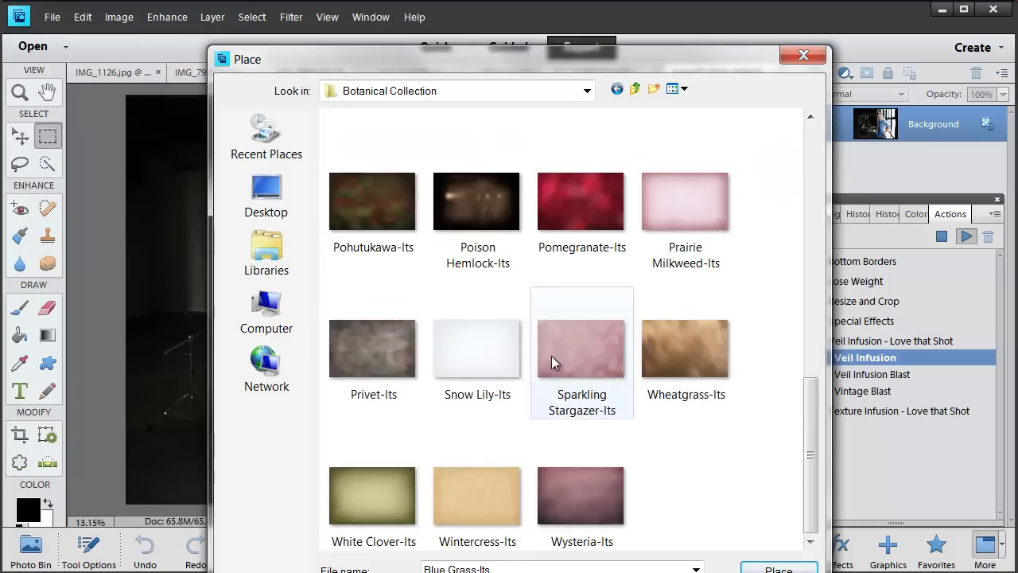
left_click(371, 493)
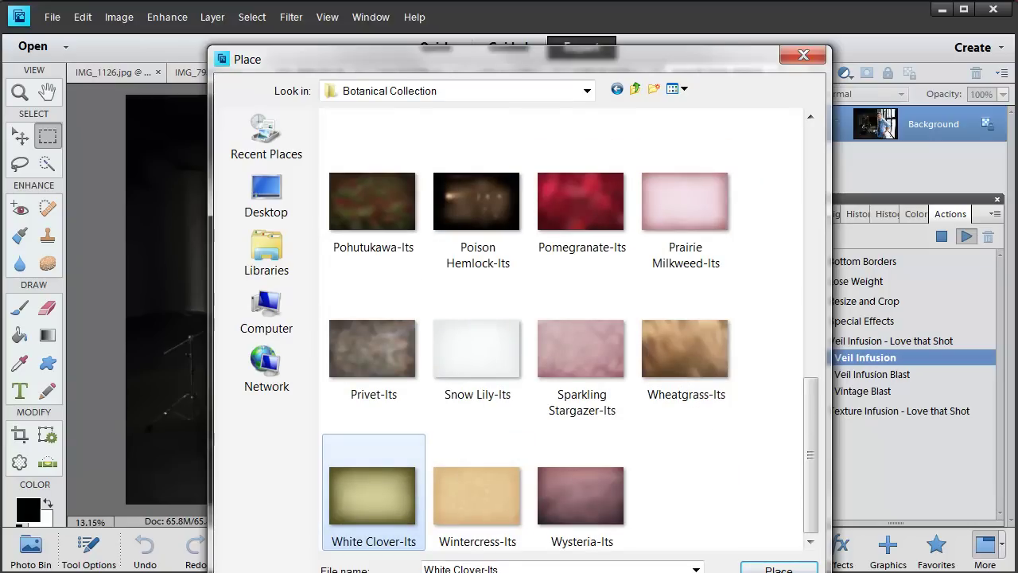
key("Return")
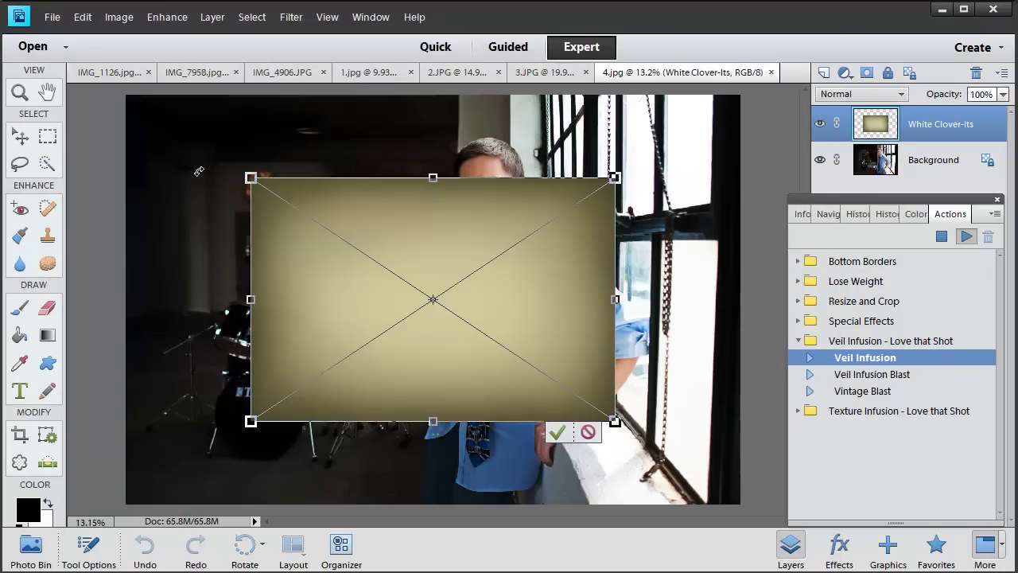
Step: Resize the White Clover-lts veil to cover the entire photo, commit it, and check the photo with and without it
left_click_drag(254, 181, 128, 98)
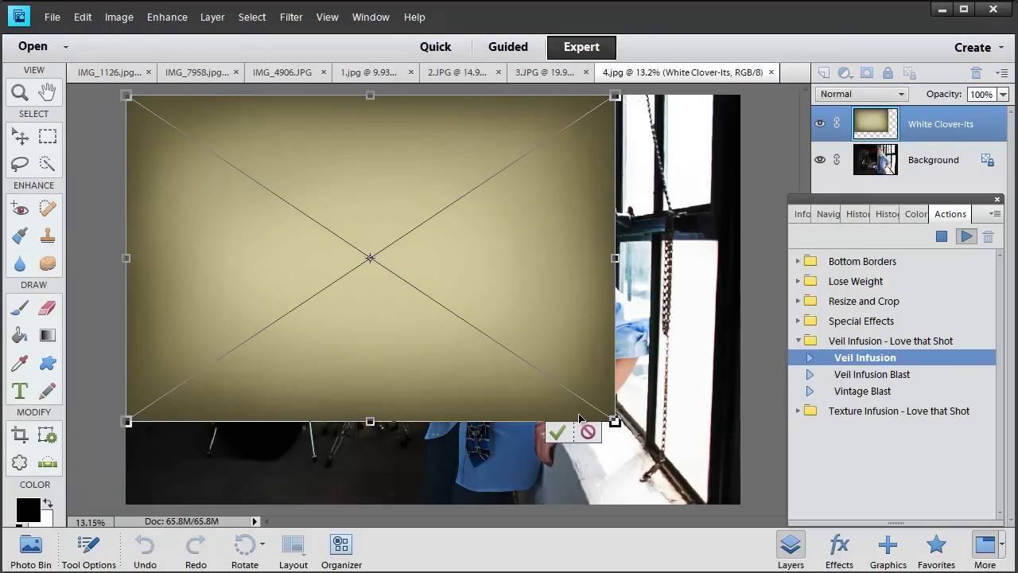
left_click_drag(614, 421, 740, 504)
left_click(682, 504)
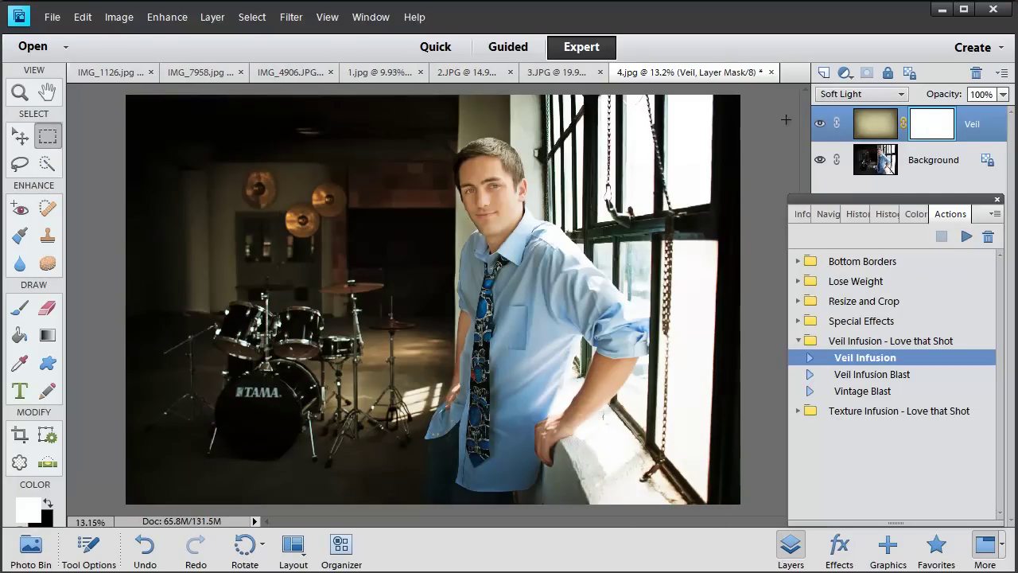
left_click(818, 125)
left_click(817, 125)
Step: Lower the White Clover veil layer's opacity to 70% and compare the photo with and without it
left_click(1004, 94)
left_click_drag(1004, 113, 980, 116)
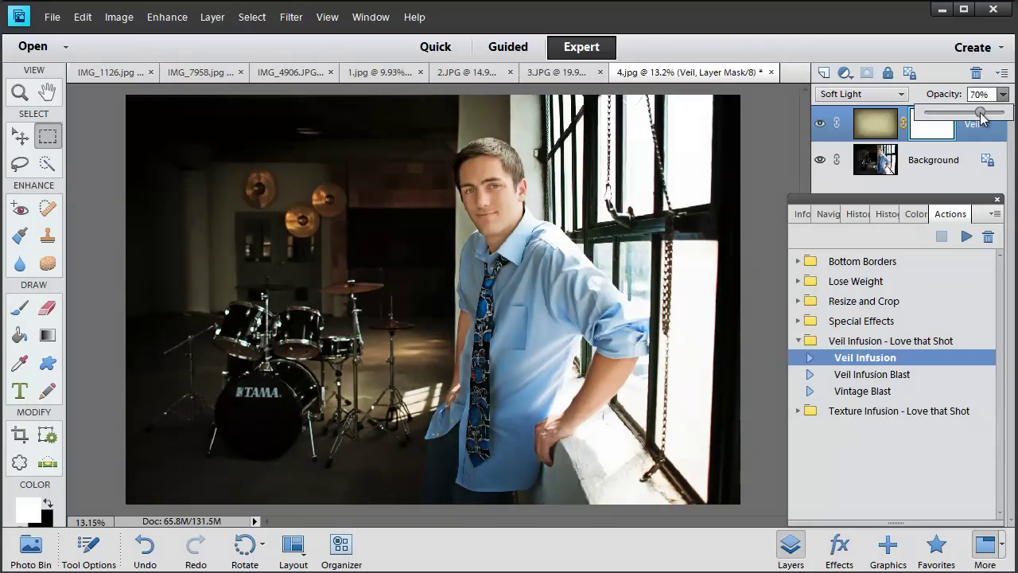
left_click(820, 124)
left_click(821, 125)
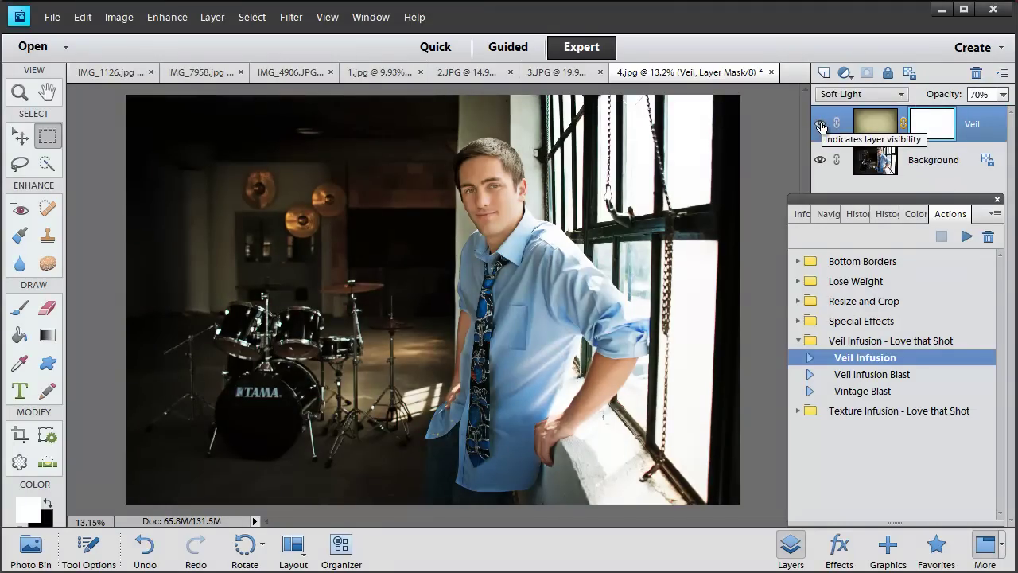
Step: Run the Vintage Blast action on 4.jpg and place the Chive veil from the Vintage Veils folder
left_click(859, 393)
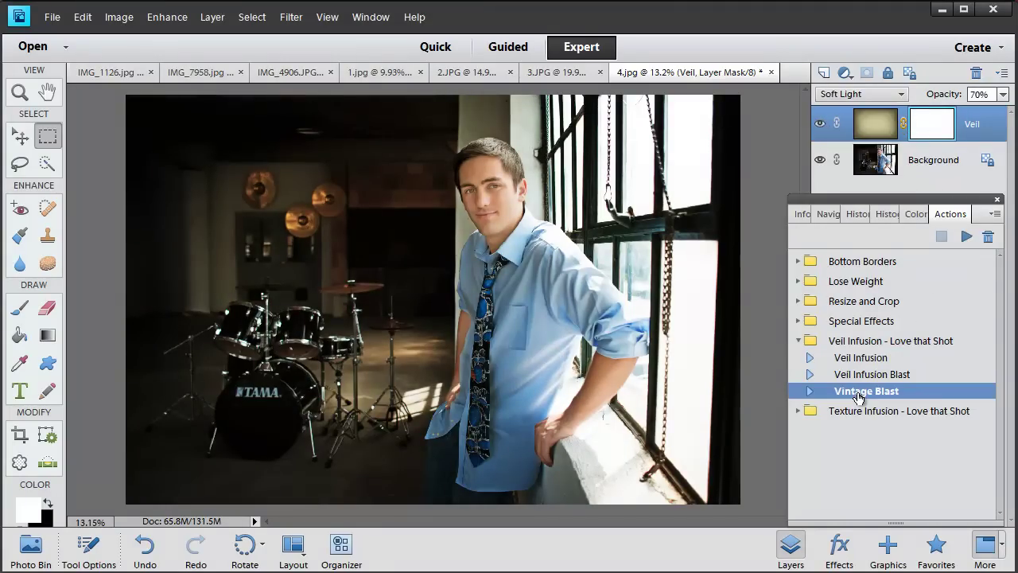
left_click(966, 240)
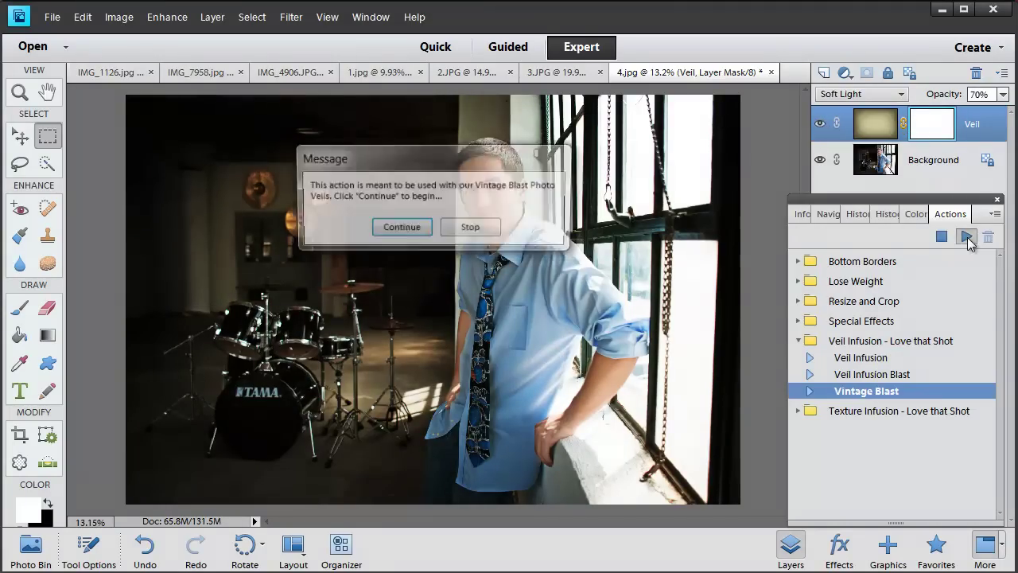
left_click(404, 230)
double_click(377, 190)
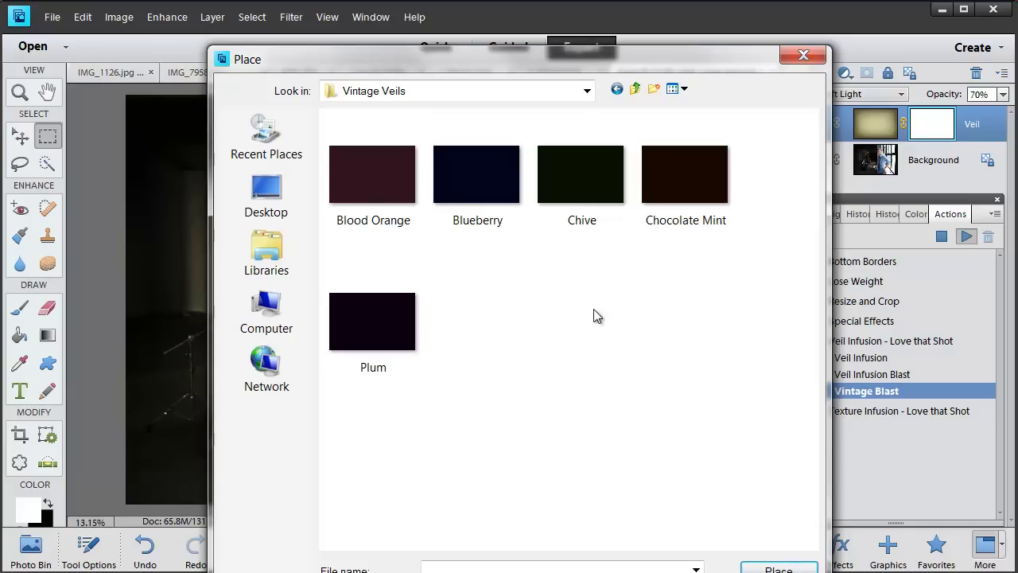
left_click(582, 194)
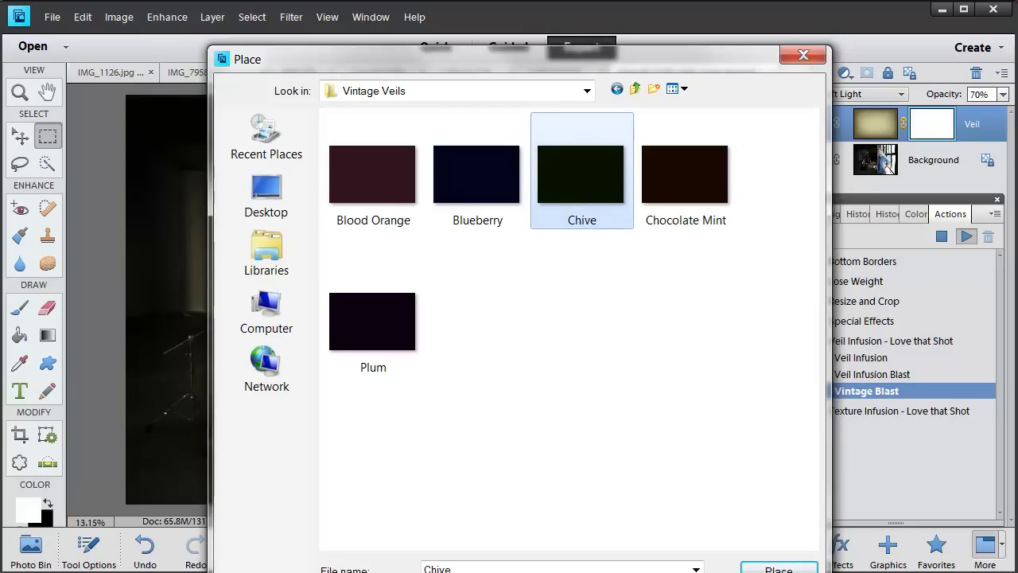
left_click(778, 569)
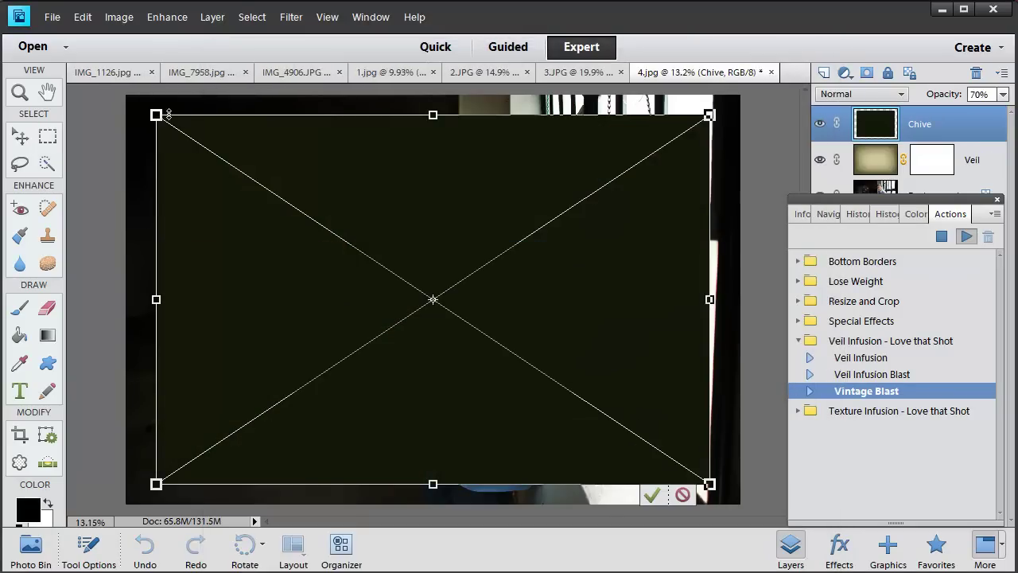
Step: Resize the Chive veil to cover the entire photo and commit it
left_click_drag(167, 114, 138, 95)
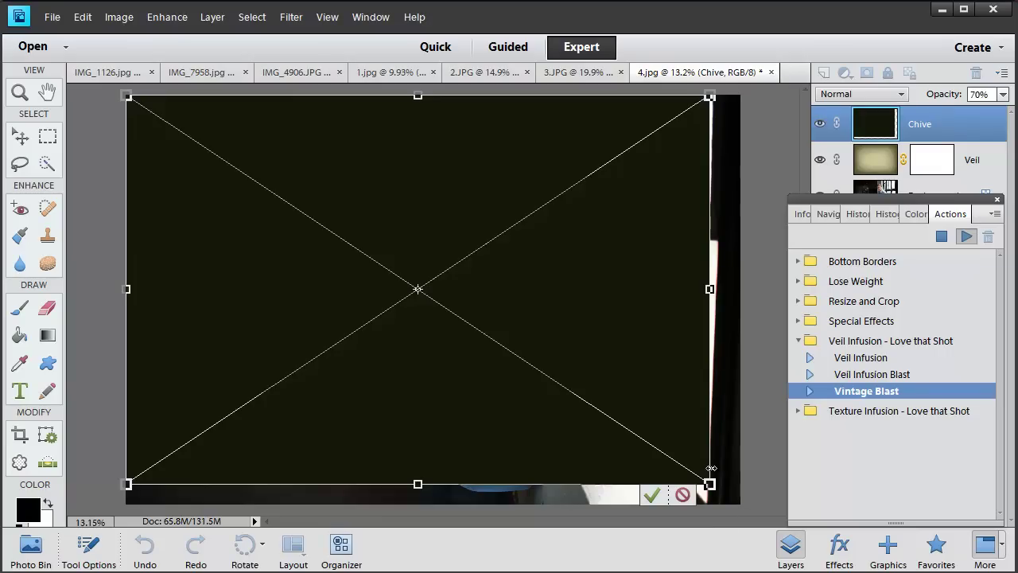
left_click_drag(708, 484, 739, 503)
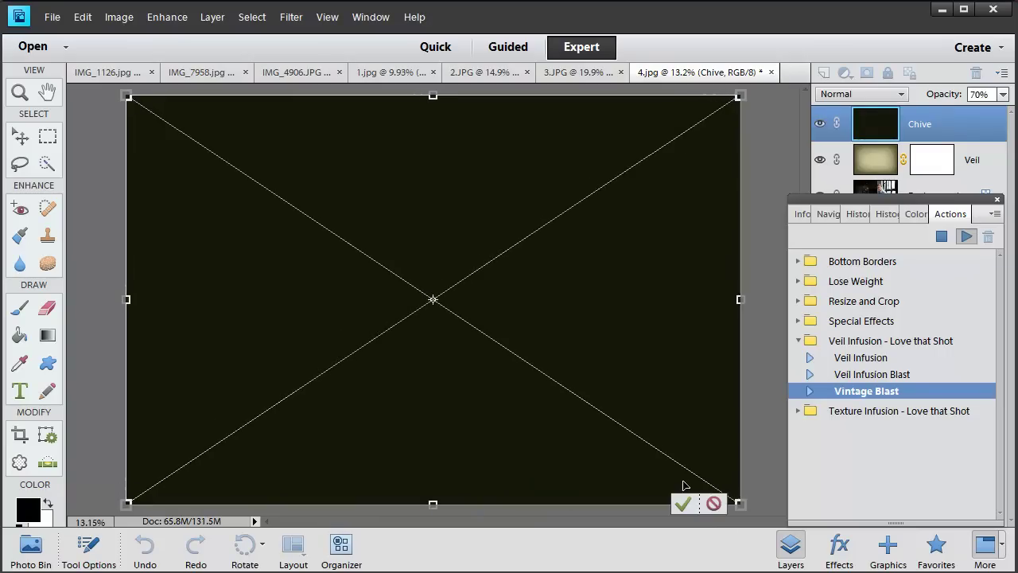
left_click(683, 503)
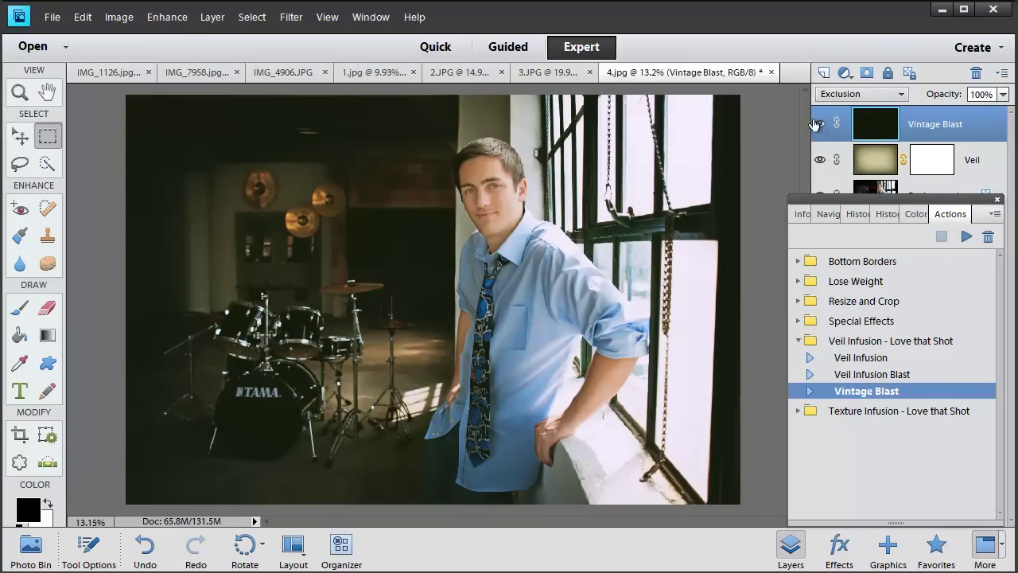
Step: Lower the Chive Vintage Blast layer's opacity to 40% and compare the photo with and without it
left_click(1003, 93)
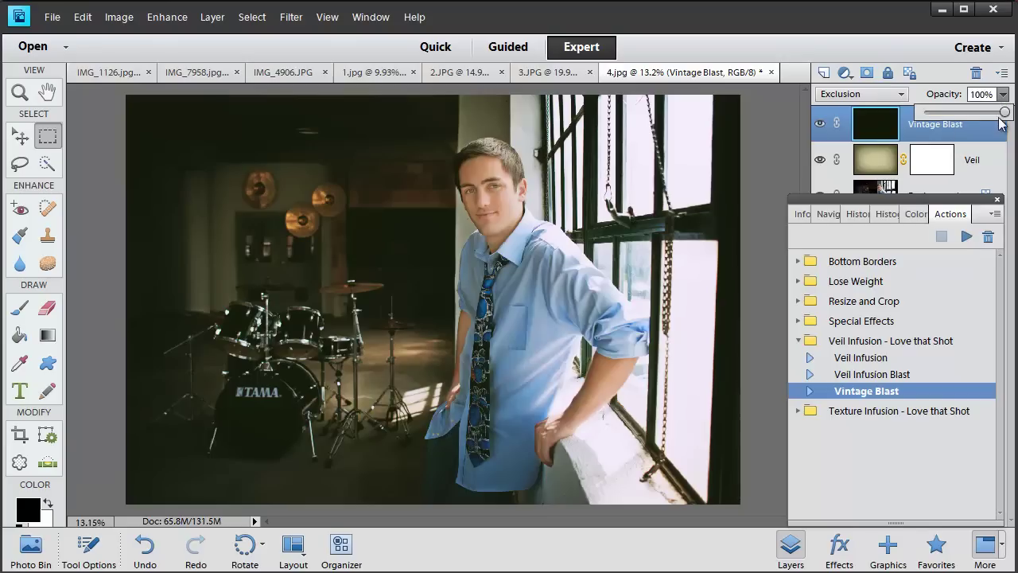
left_click_drag(1005, 112, 956, 115)
left_click(819, 126)
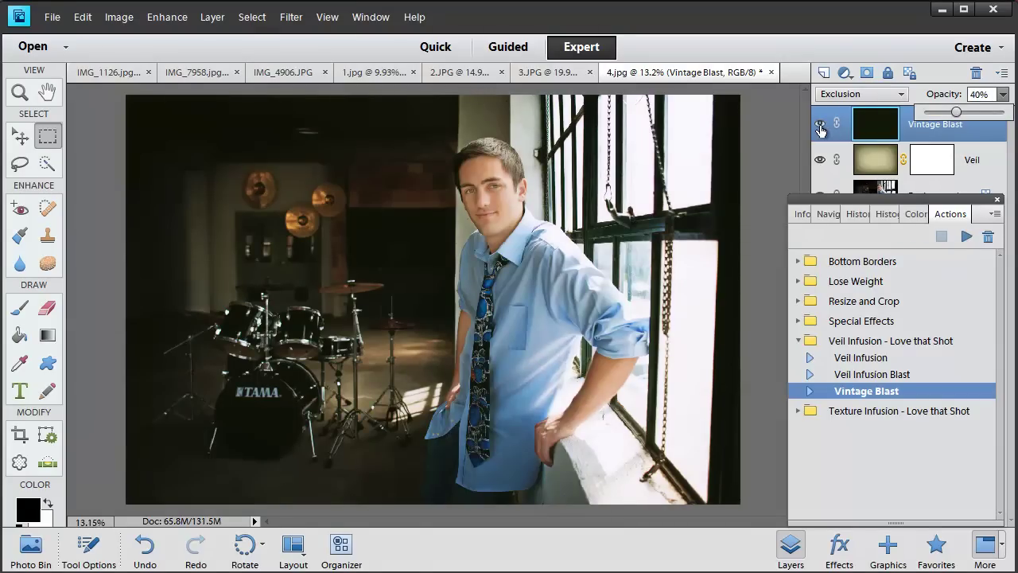
left_click(820, 126)
left_click(820, 125)
left_click(820, 125)
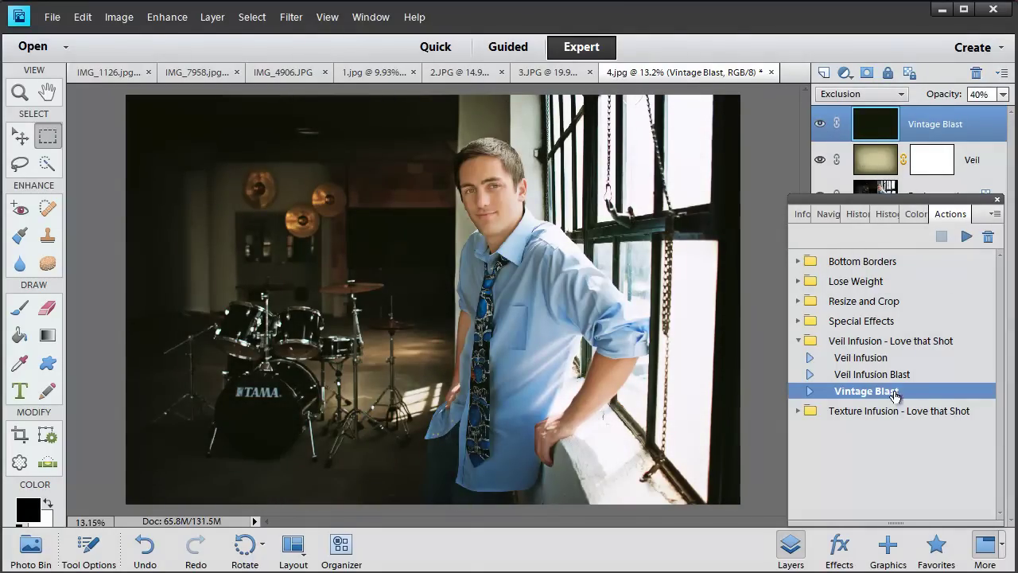
Step: Run the Vintage Blast action again on 4.jpg and place the Blood Orange veil
left_click(967, 238)
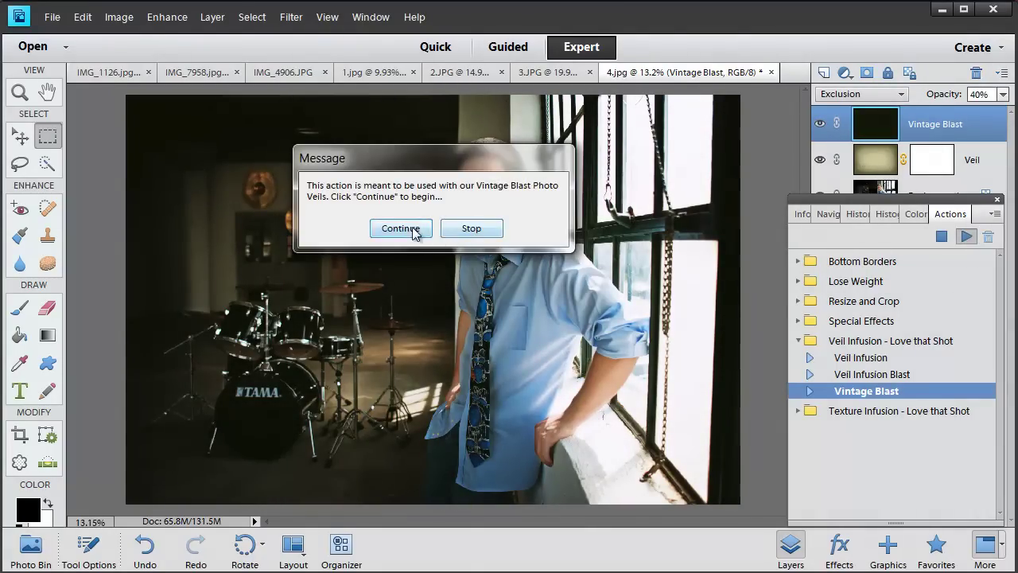
left_click(415, 232)
left_click(364, 165)
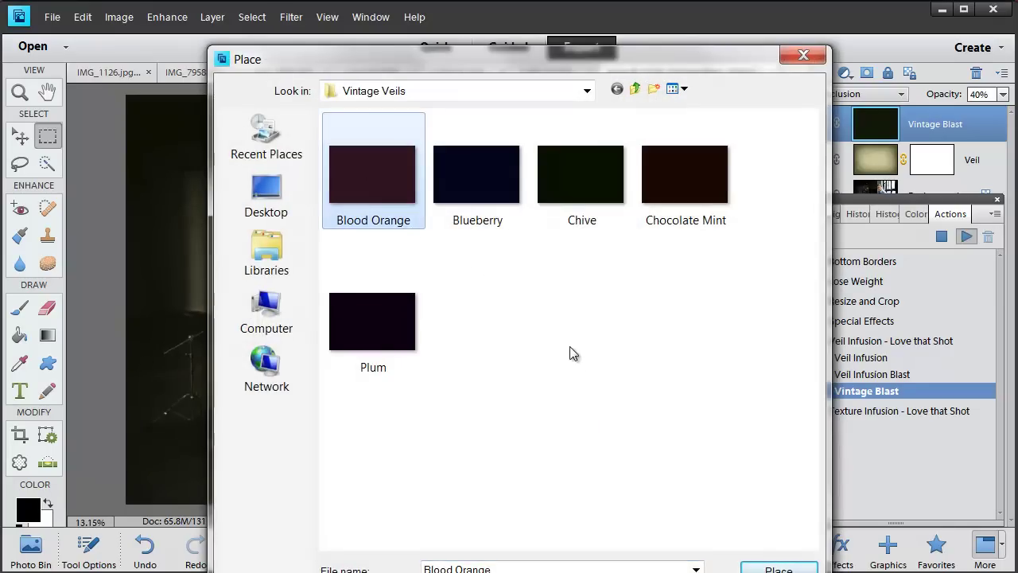
key("Return")
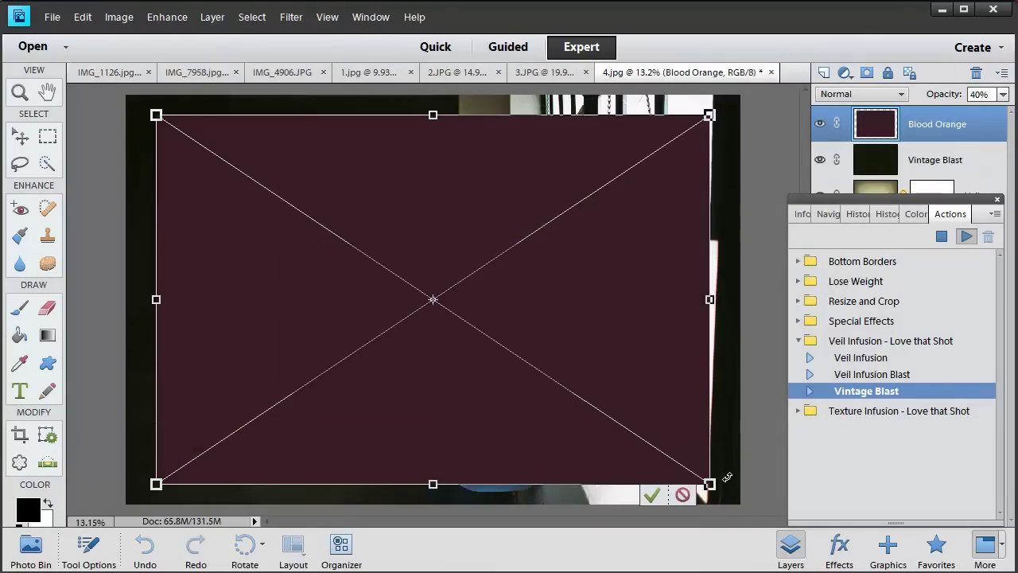
Step: Resize the Blood Orange veil to cover the entire photo and commit it
left_click_drag(156, 115, 125, 96)
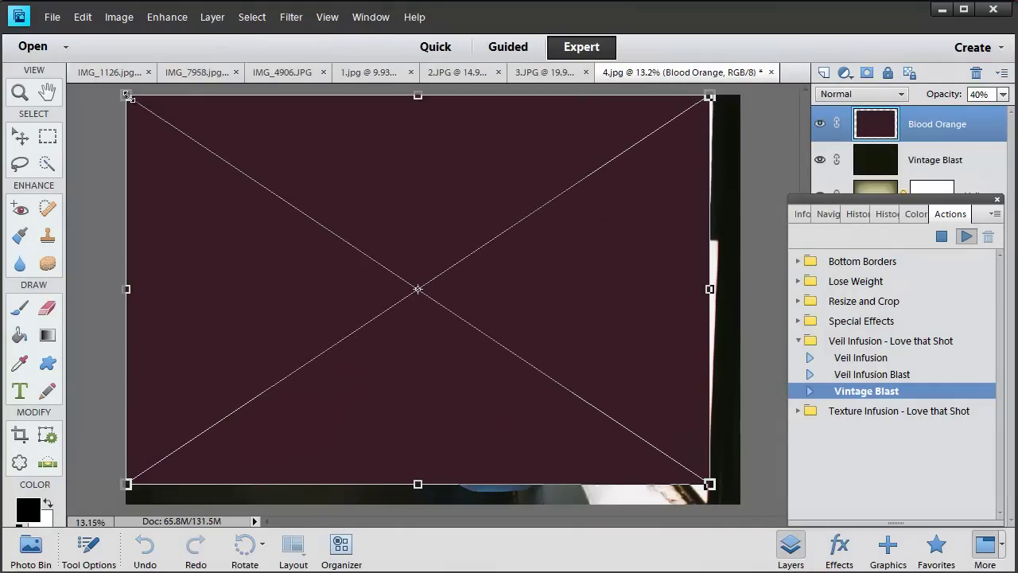
left_click_drag(710, 484, 739, 504)
left_click(683, 504)
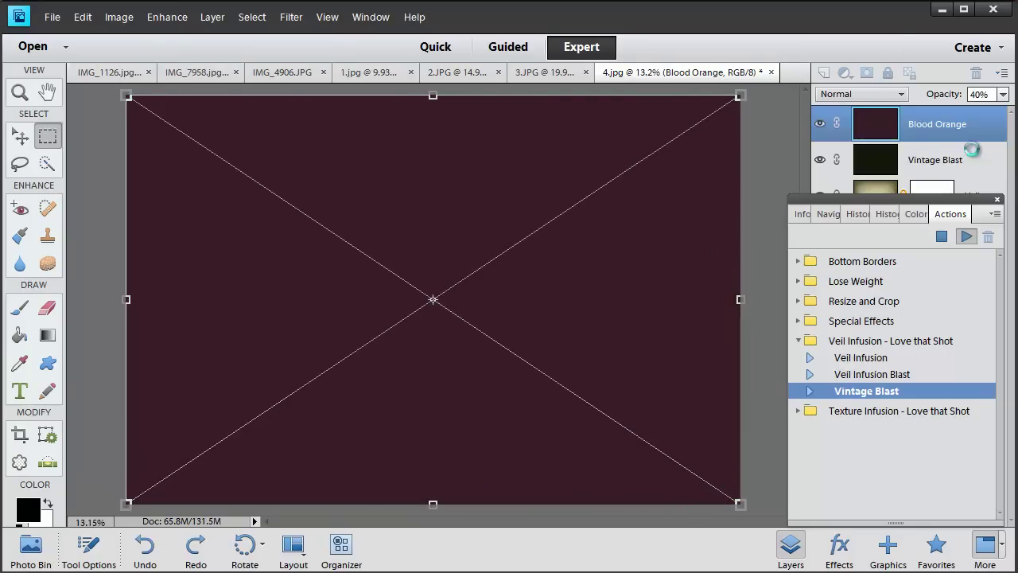
Step: Lower the Blood Orange Vintage Blast layer's opacity to 50% and compare the photo with and without it
left_click(1004, 94)
left_click_drag(1003, 112, 965, 113)
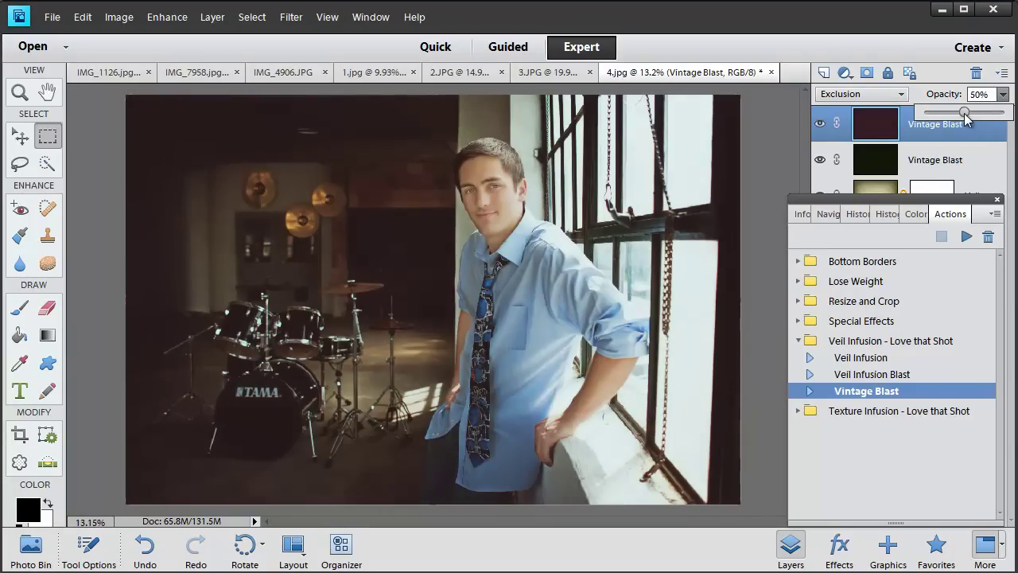
left_click(820, 125)
left_click(820, 125)
left_click(820, 125)
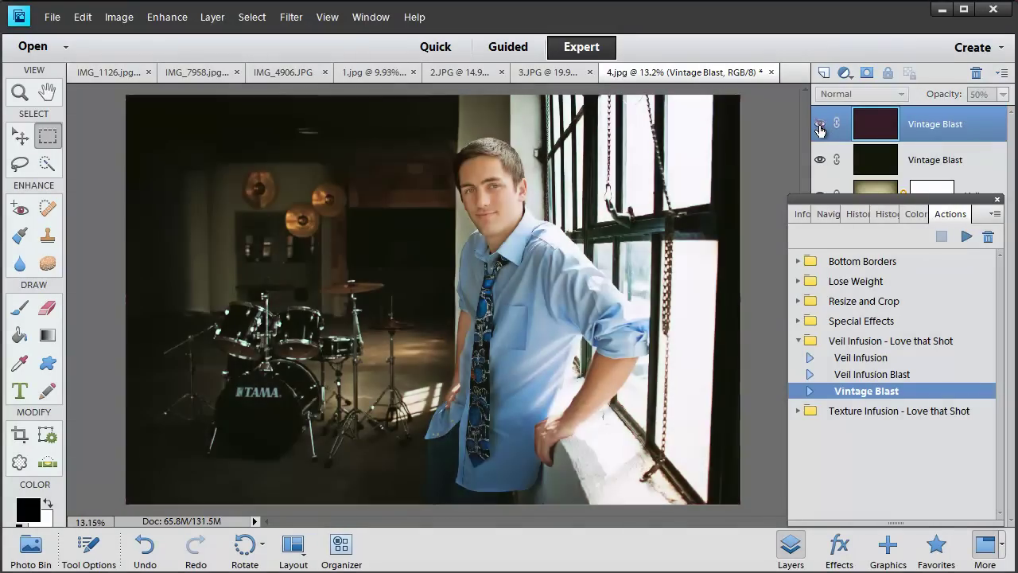
left_click(820, 125)
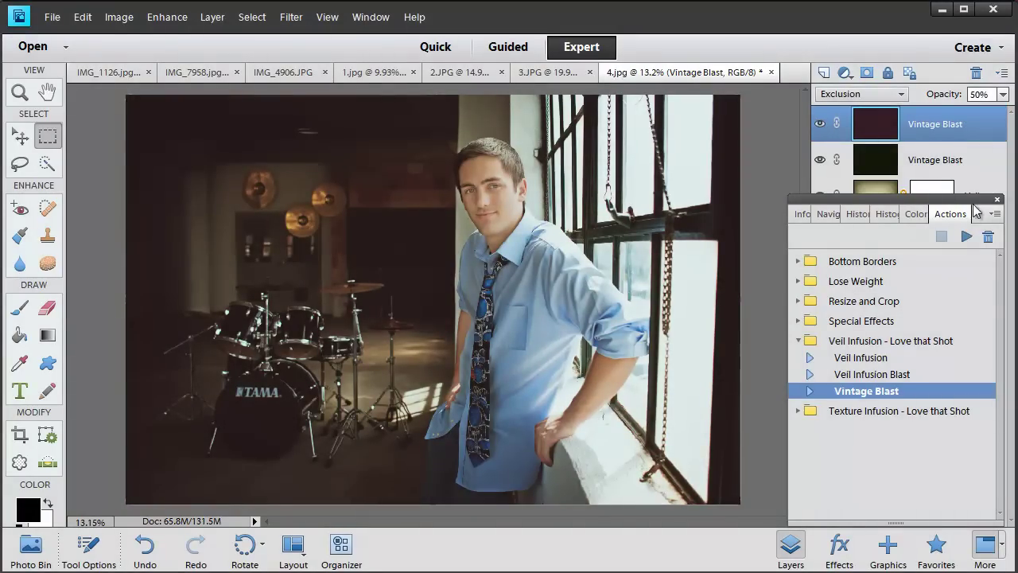
Step: Uncover the full layer stack and compare the original Background photo with the combined veil effects
left_click_drag(961, 200, 967, 273)
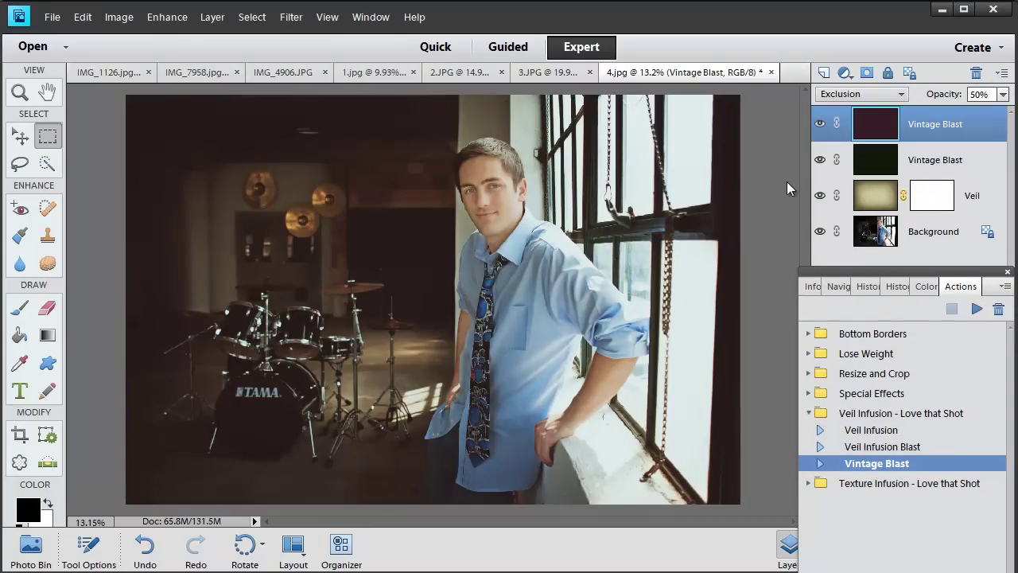
left_click(820, 231, "alt")
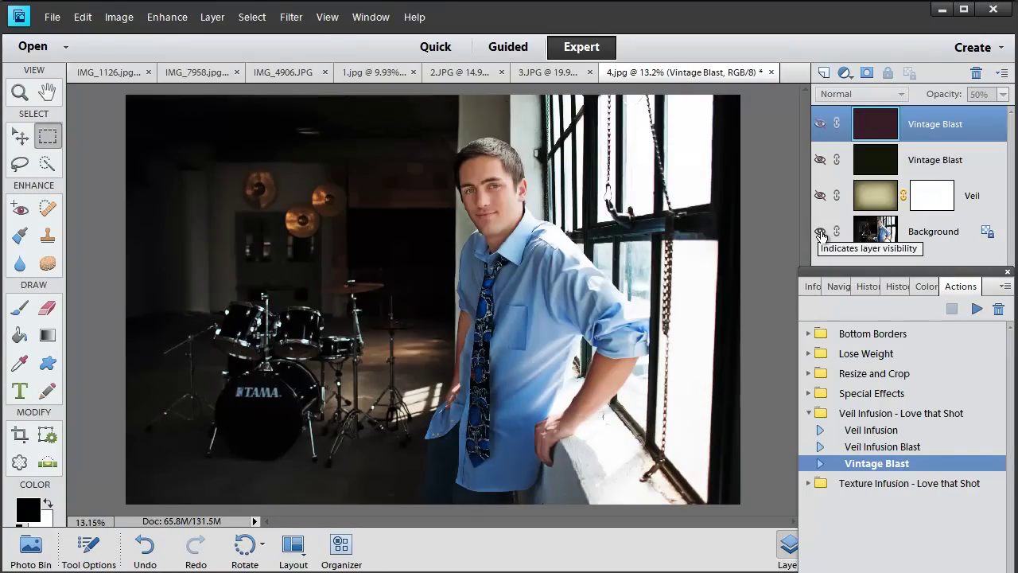
left_click(819, 231, "alt")
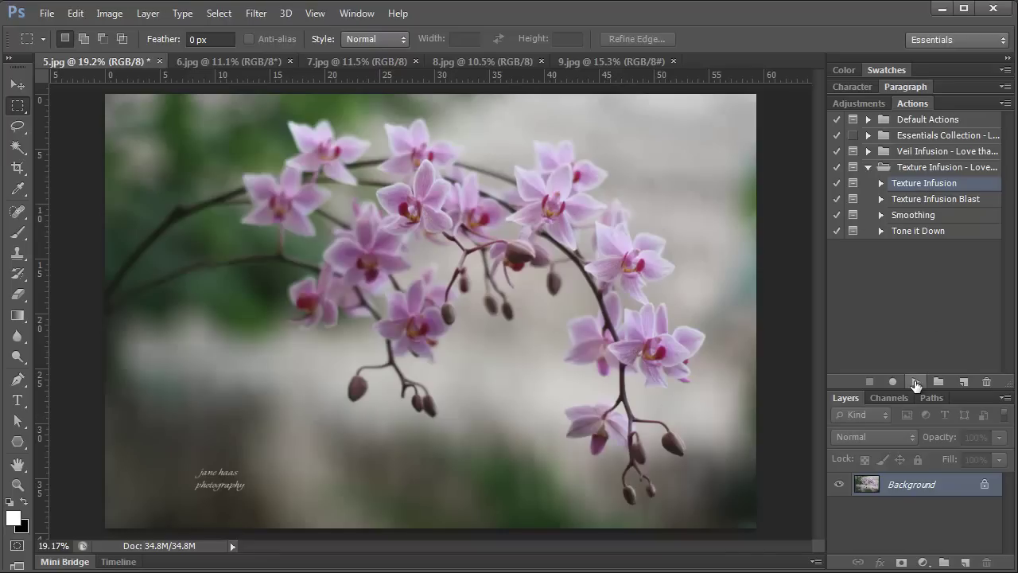
Step: Run the Texture Infusion action on 5.jpg and place the luau-kc-lts texture from the Kalani Collection
left_click(915, 382)
left_click(471, 255)
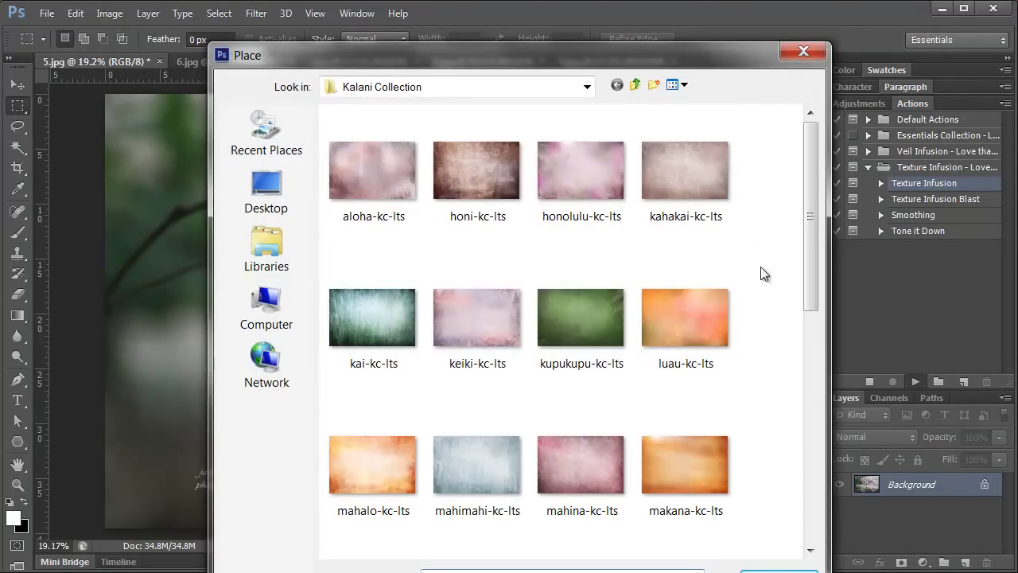
left_click(700, 306)
left_click(792, 570)
Step: Move the luau-kc-lts texture to the photo's upper-left corner, resize it to cover the entire photo and commit it
left_click_drag(448, 286, 202, 116)
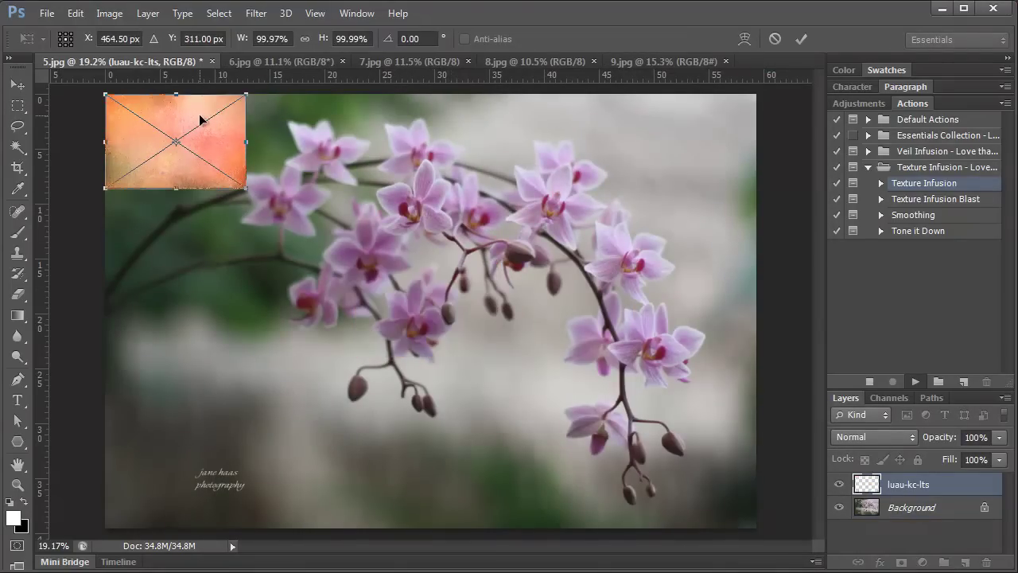
left_click_drag(246, 196, 755, 528)
key("Return")
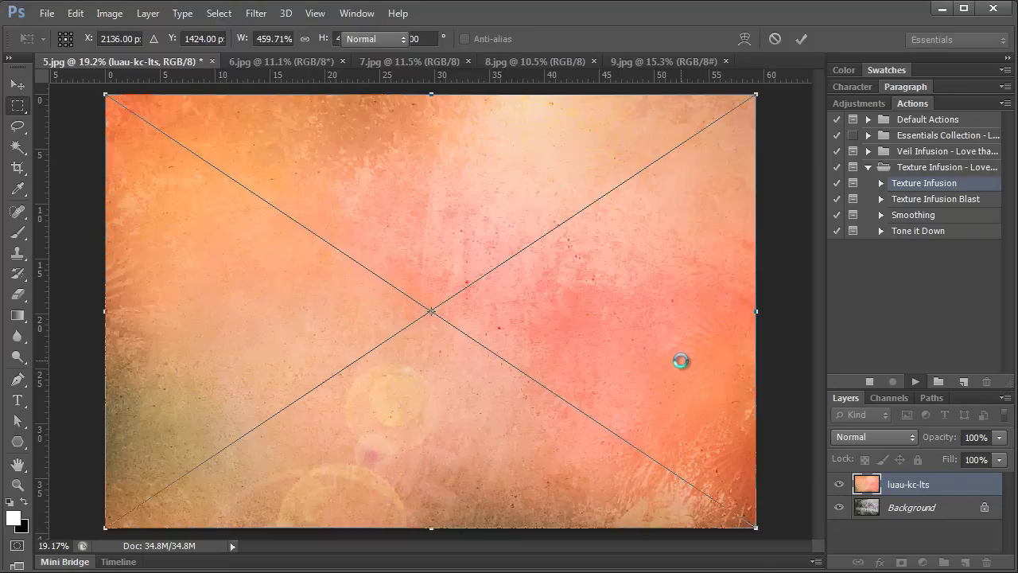
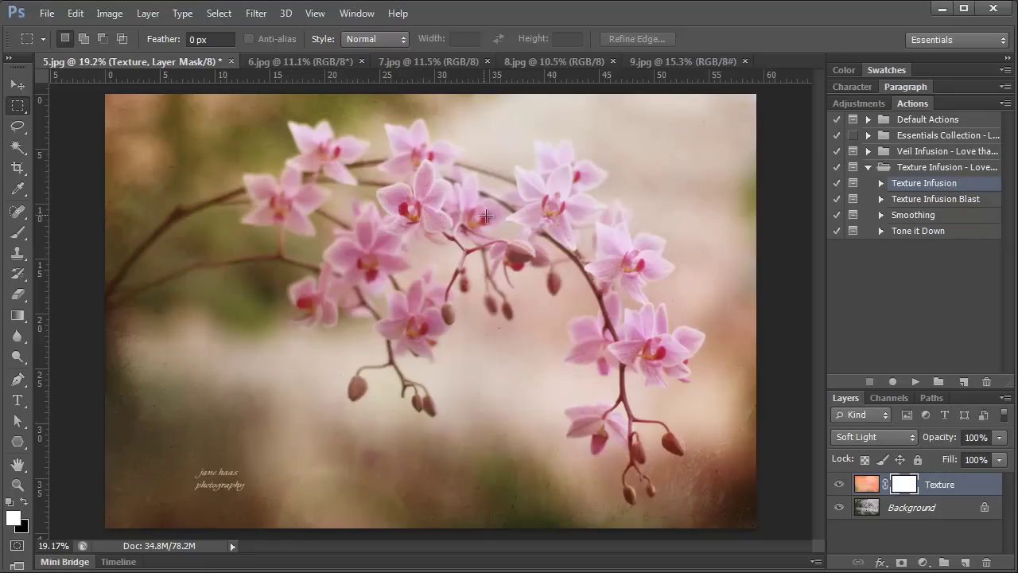
Step: Run the Smoothing action on the Texture layer of 5.jpg and dismiss its message
left_click(917, 215)
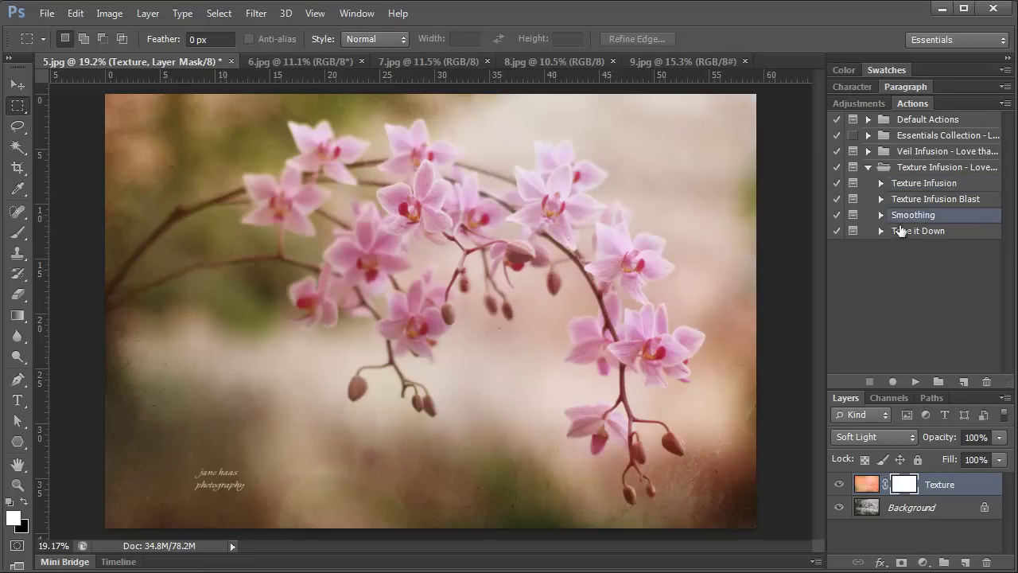
left_click(916, 380)
left_click(510, 267)
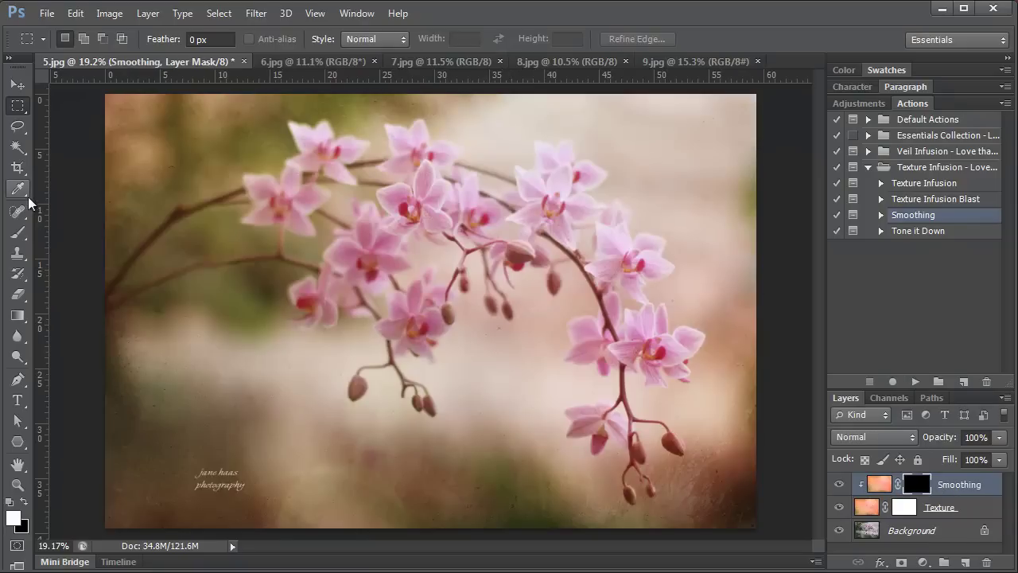
Step: Activate the Brush tool for the Smoothing layer mask and set the brush size to 800
left_click(17, 233)
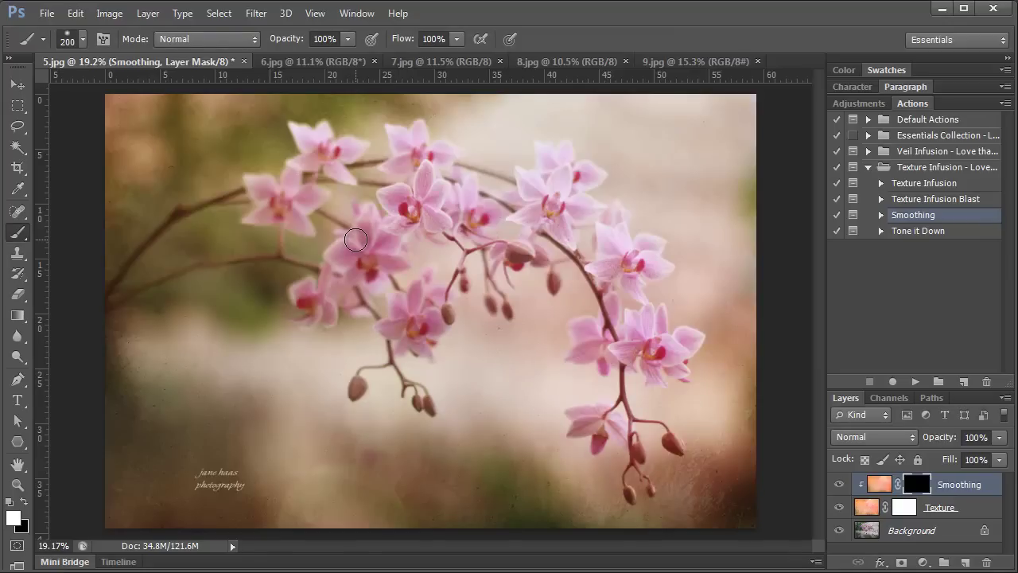
key("bracketright")
key("bracketright")
key("bracketright")
key("bracketright")
key("bracketright")
key("bracketright")
key("bracketright")
key("bracketright")
key("bracketright")
key("bracketright")
key("bracketright")
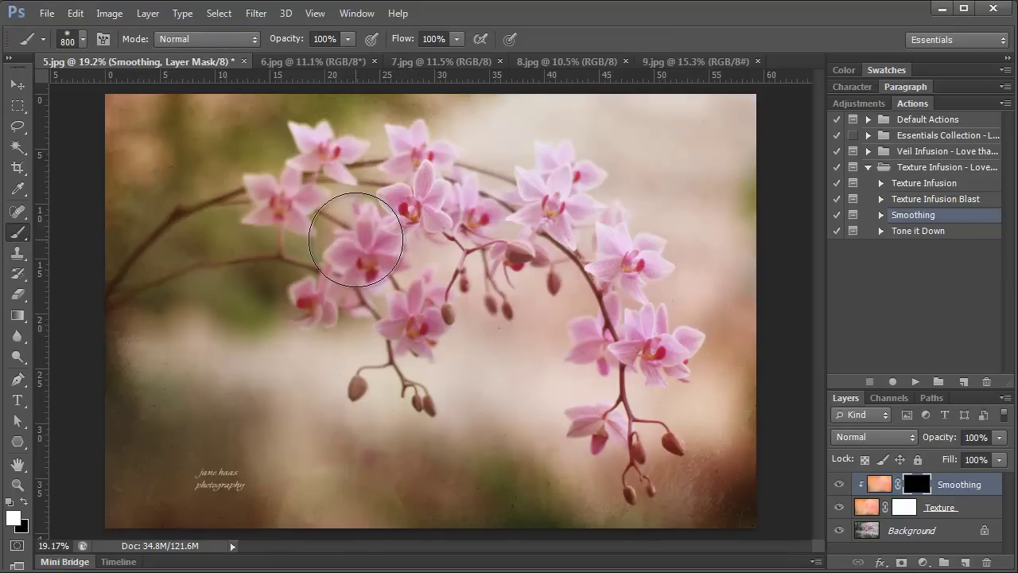
key("bracketleft")
key("bracketleft")
key("bracketleft")
key("bracketleft")
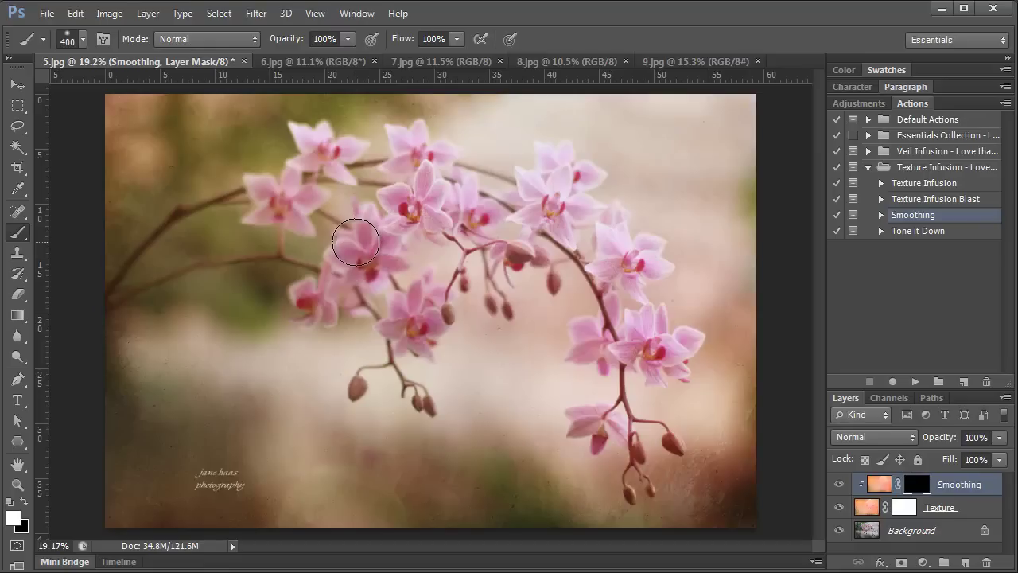
key("bracketright")
key("bracketright")
key("bracketright")
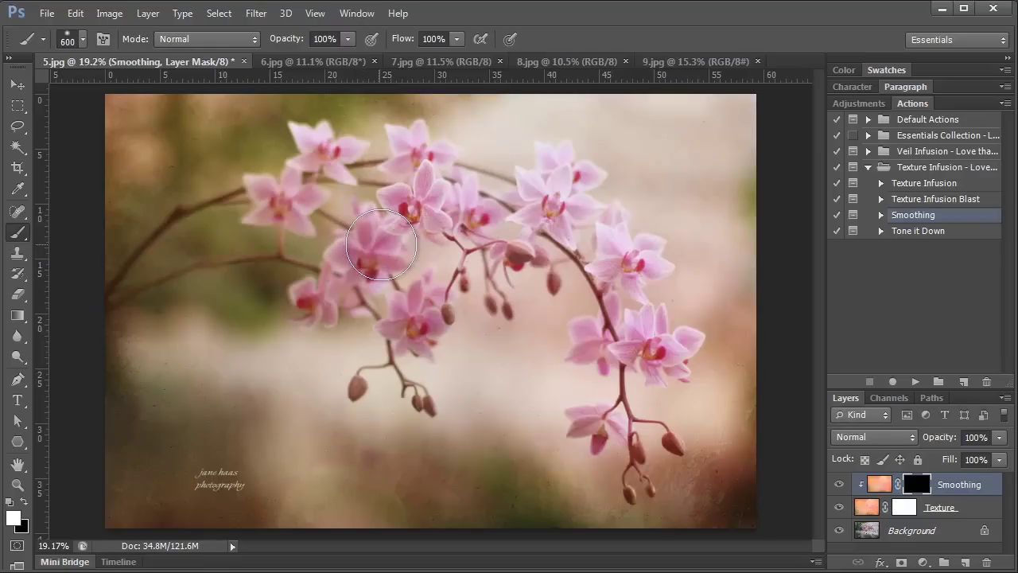
key("bracketright")
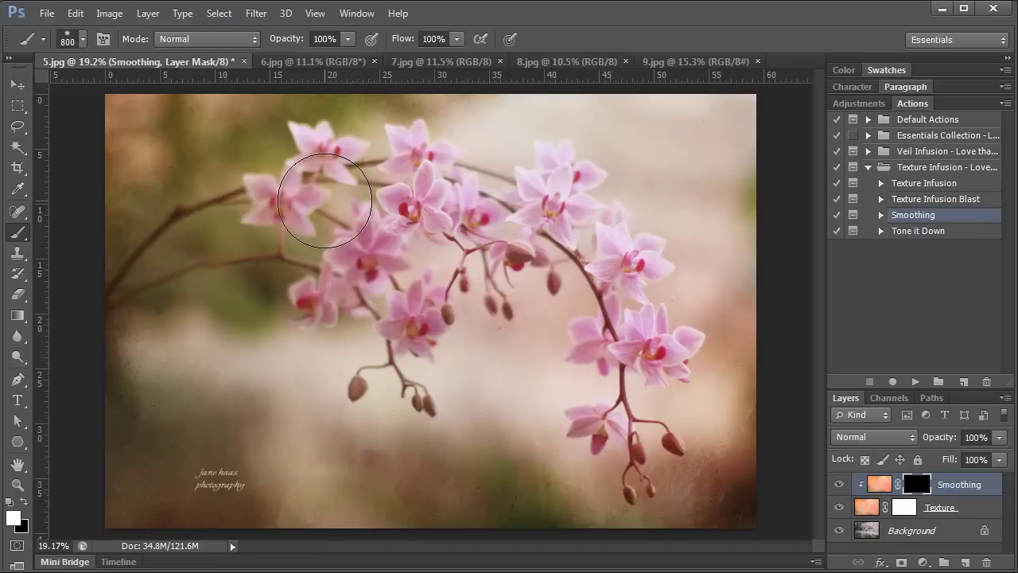
Step: Set the brush opacity to 50% and paint white over the orchid blossoms on the Smoothing layer mask
left_click(325, 39)
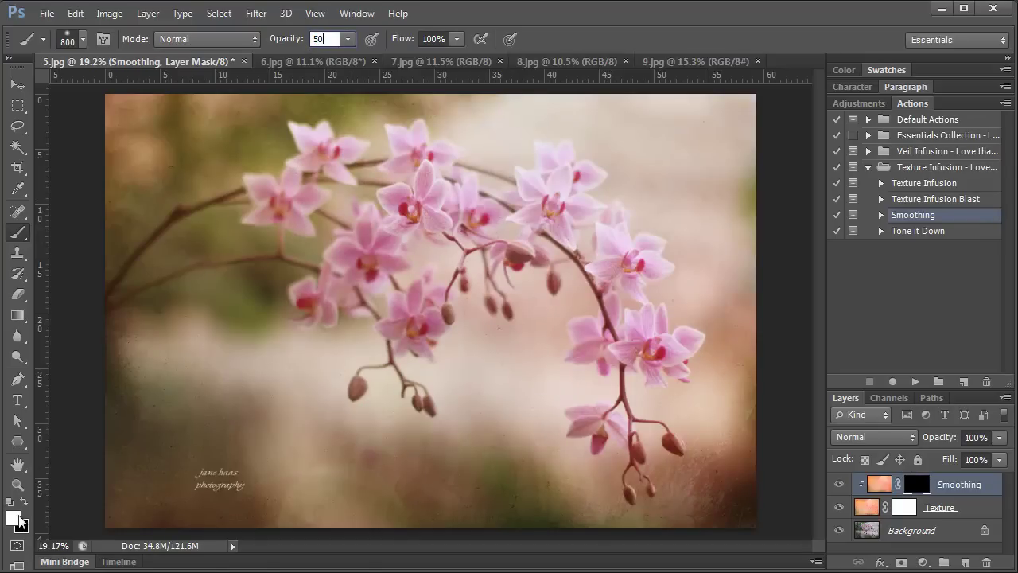
mouse_move(452, 213)
left_mouse_down()
mouse_move(409, 177)
mouse_move(473, 216)
mouse_move(568, 200)
mouse_move(618, 343)
mouse_move(409, 200)
mouse_move(302, 199)
mouse_move(338, 174)
mouse_move(412, 321)
mouse_move(466, 239)
mouse_move(416, 199)
mouse_move(513, 264)
mouse_move(569, 209)
mouse_move(631, 235)
left_mouse_up()
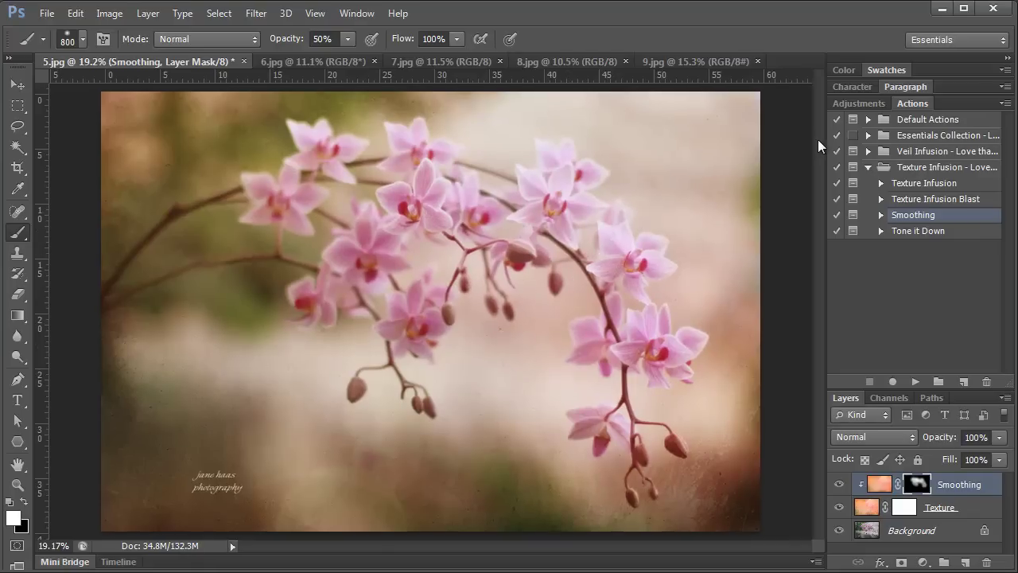
Step: Compare the orchid petals up close at 50% zoom with the Smoothing layer hidden and shown
key("ctrl+plus")
key("ctrl+plus")
key("ctrl+plus")
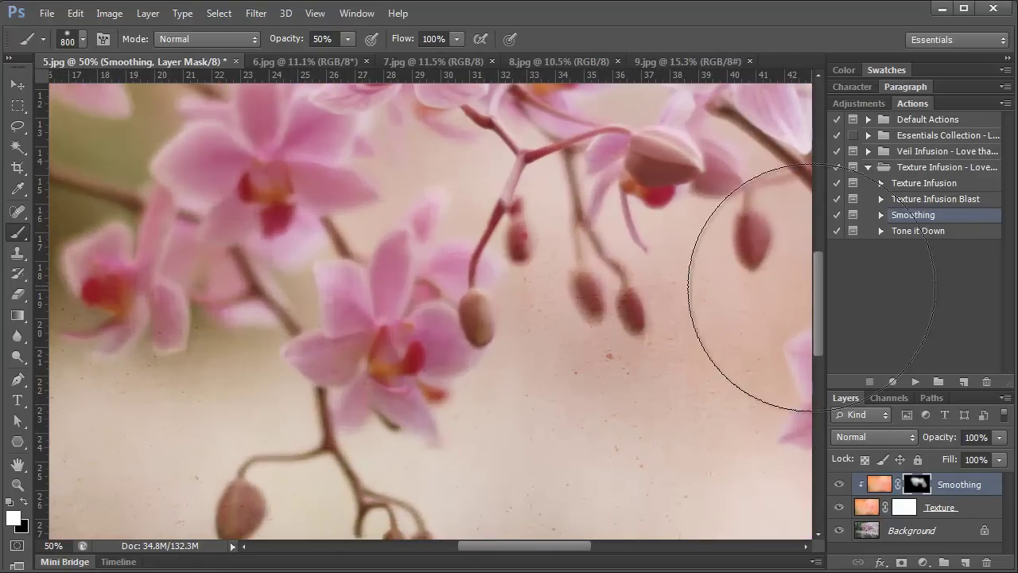
left_click_drag(818, 272, 812, 222)
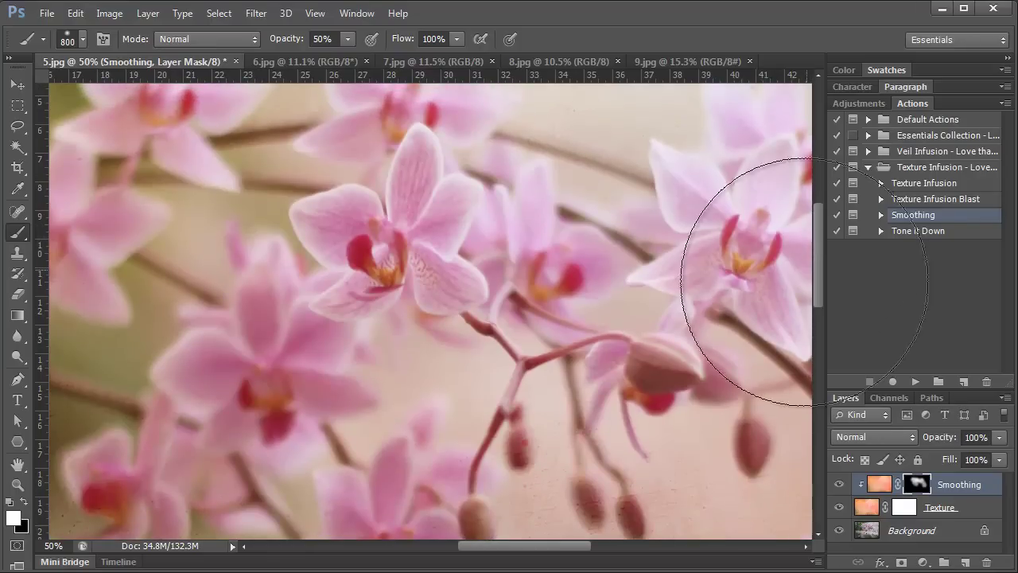
left_click(838, 486)
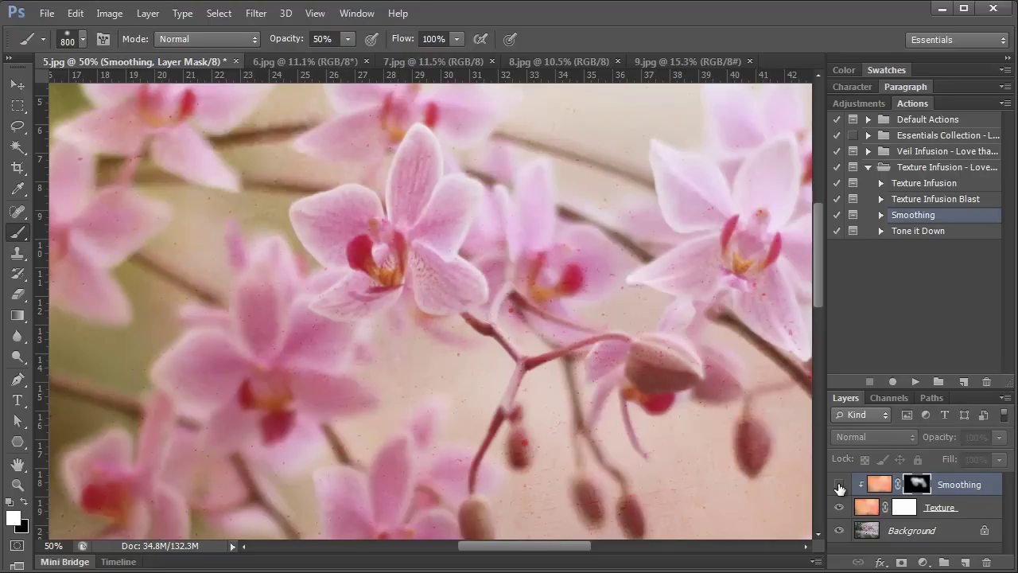
left_click(839, 485)
left_click(838, 485)
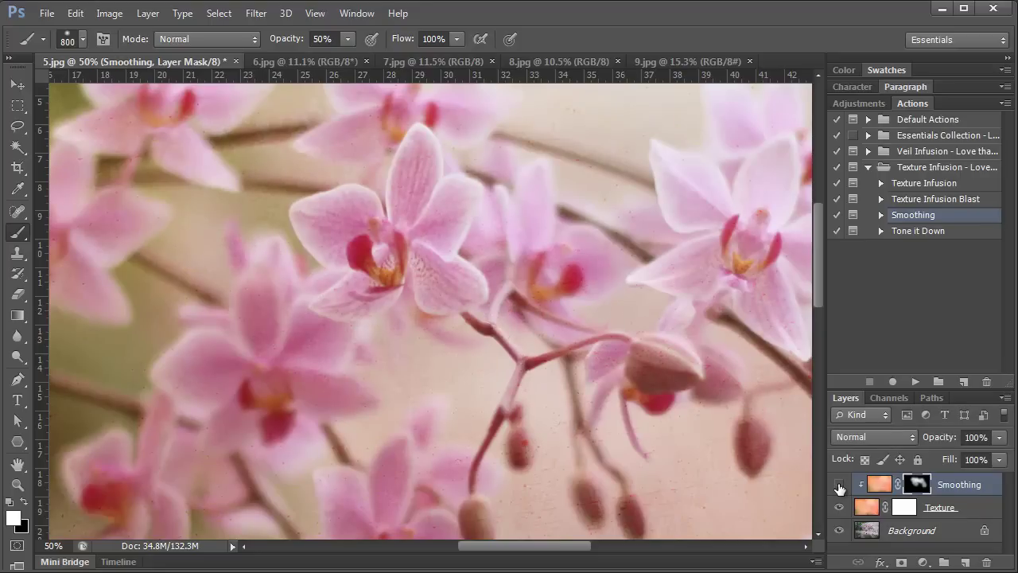
left_click(839, 485)
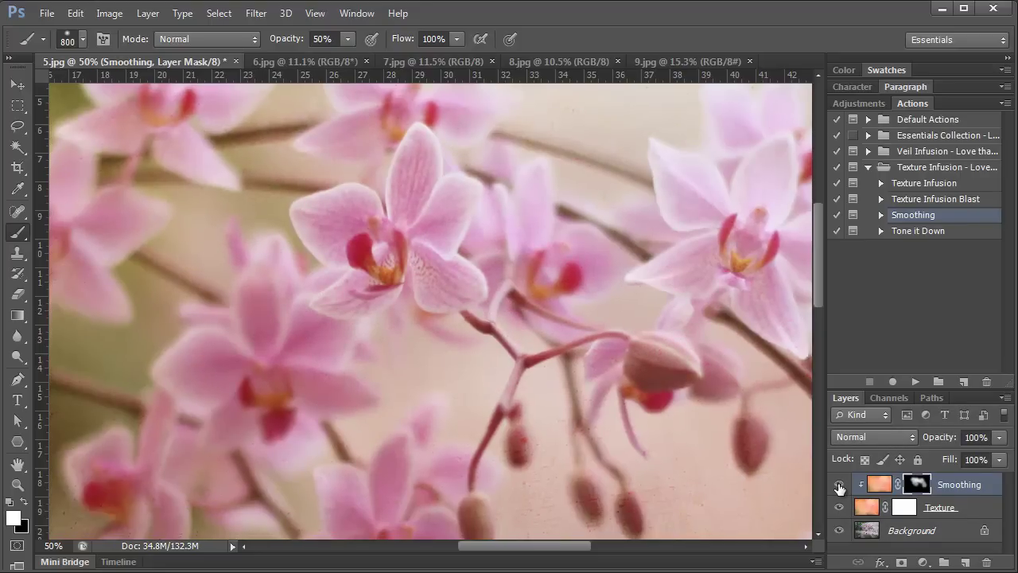
key("ctrl+0")
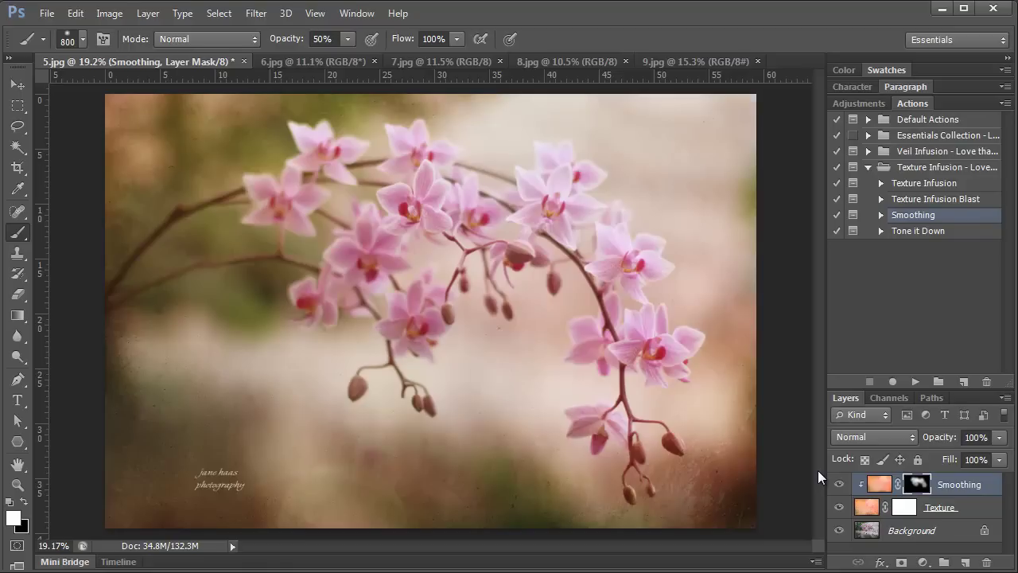
Step: Run the Texture Infusion action and place the menehune-kc-lts texture from the Kalani Collection on the orchid photo
left_click(913, 184)
left_click(913, 381)
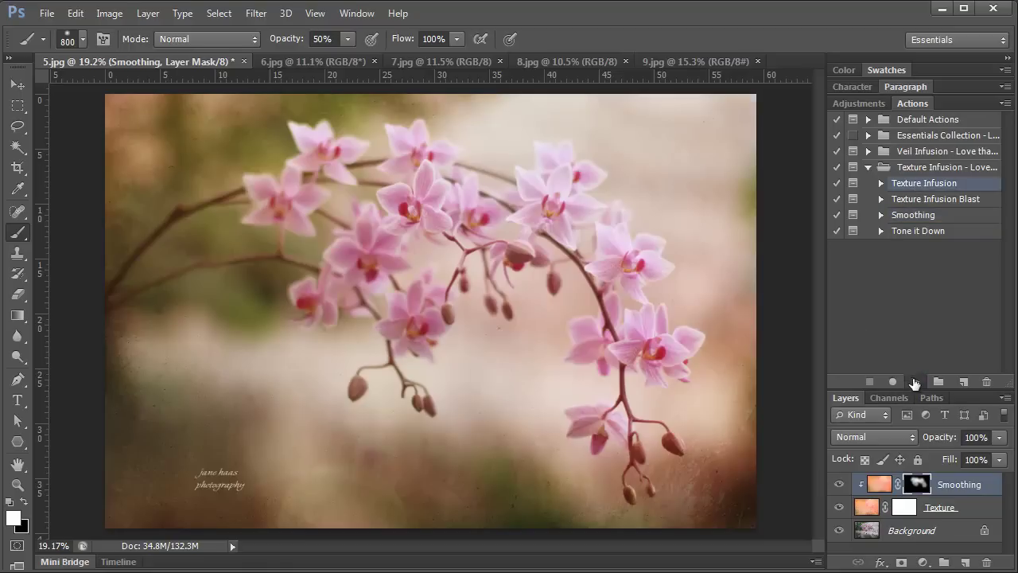
left_click(491, 256)
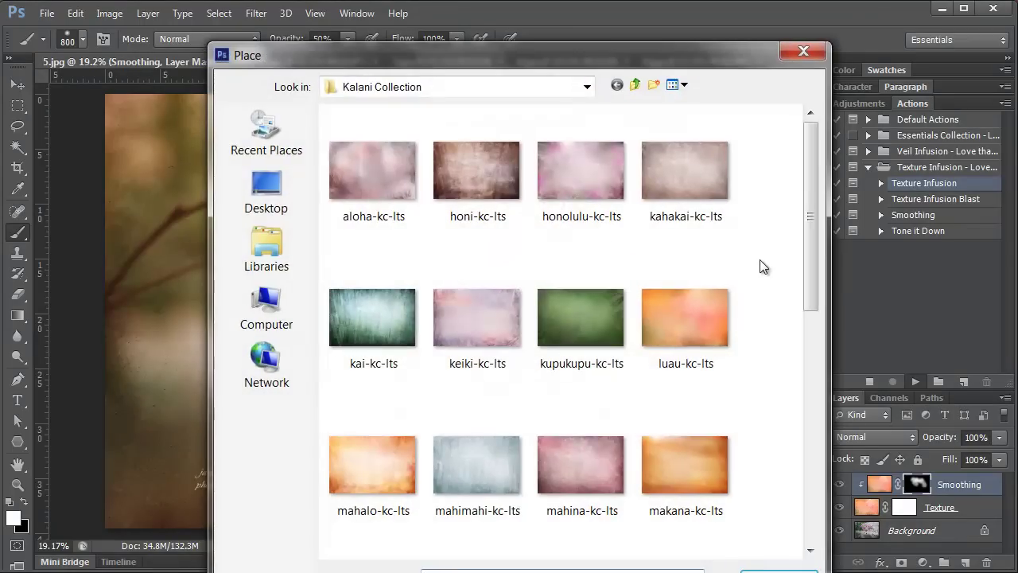
scroll(760, 324, "down", 3)
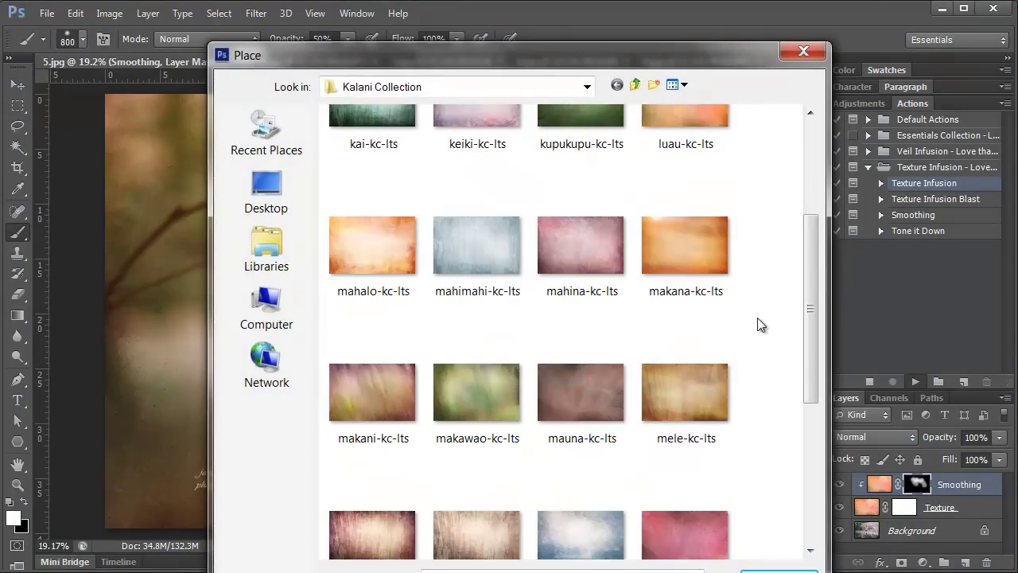
scroll(760, 324, "down", 3)
left_click(366, 323)
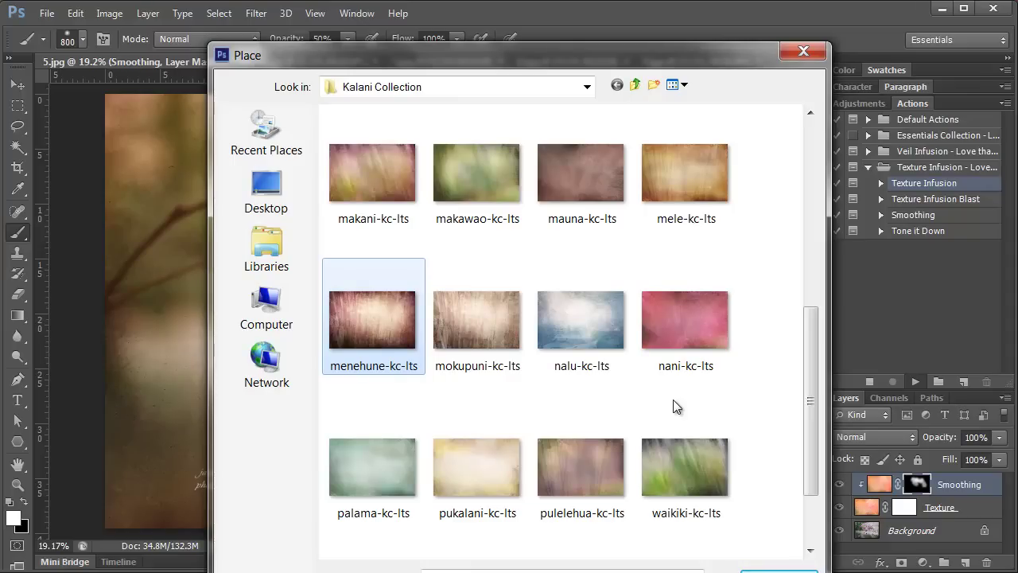
left_click(759, 369)
left_click(760, 568)
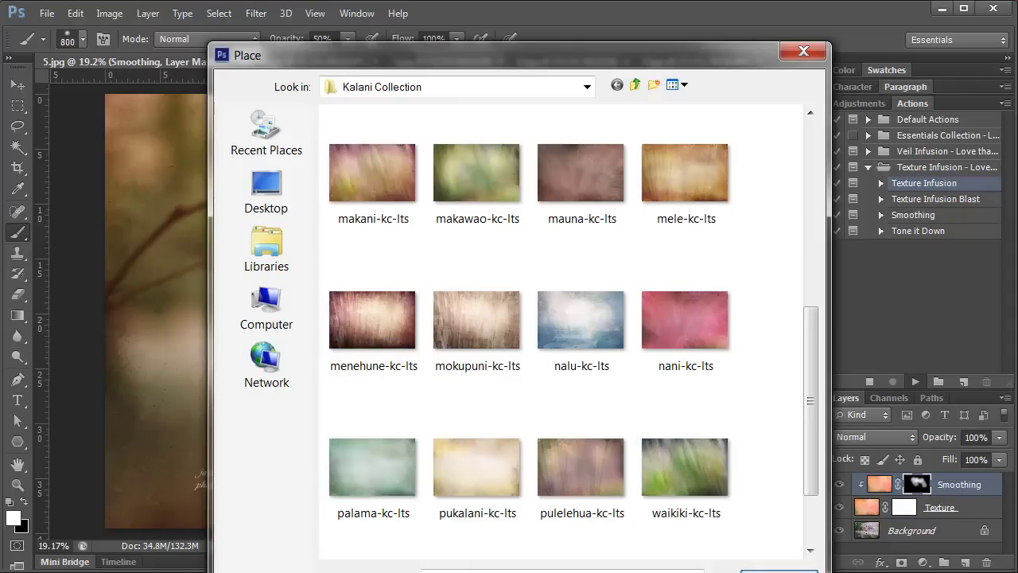
Step: Stretch the placed menehune-kc-lts texture to cover the whole orchid photo, commit it, and set its layer opacity to 75%
left_click_drag(462, 298, 199, 135)
left_click_drag(246, 188, 757, 530)
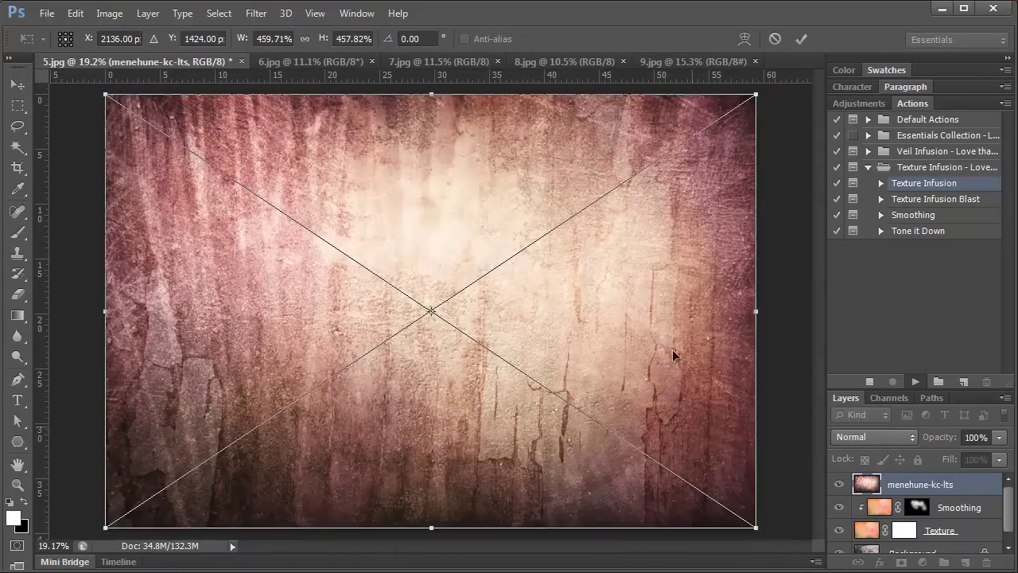
key("Return")
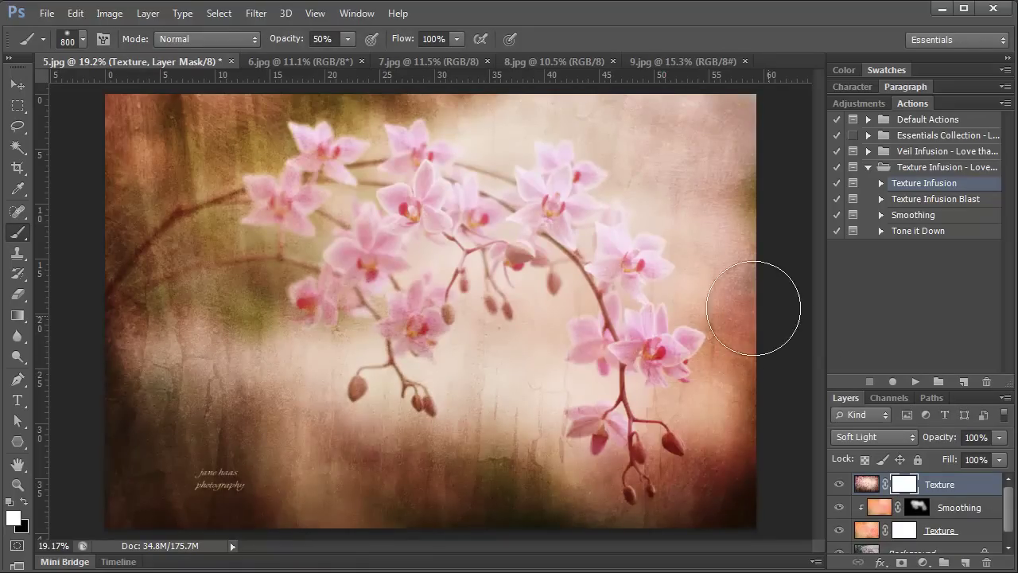
left_click(999, 437)
left_click_drag(1001, 464, 981, 461)
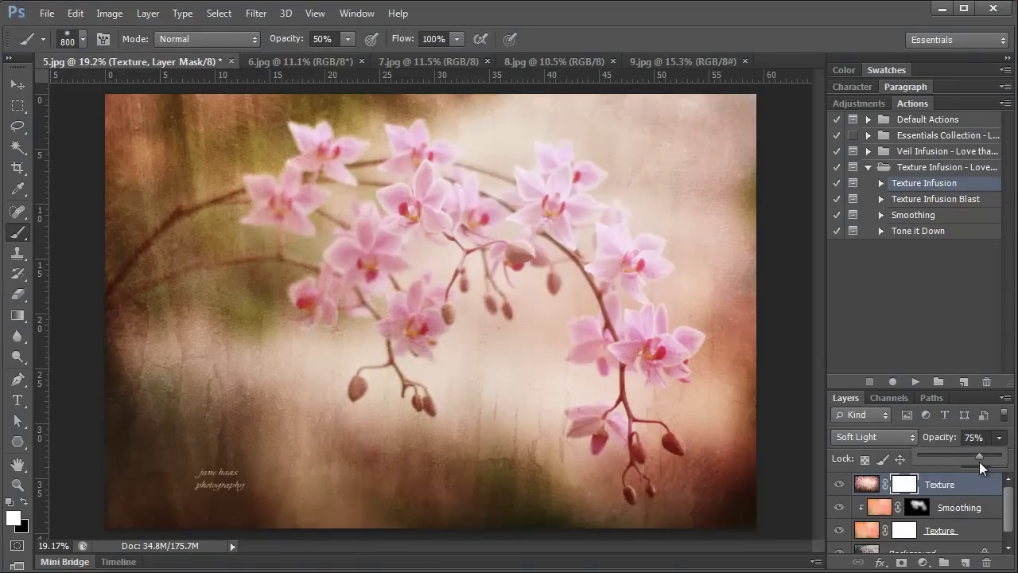
Step: Run the Smoothing action on the top Texture layer and paint the new mask white over the orchid blossoms
left_click(923, 216)
left_click(917, 382)
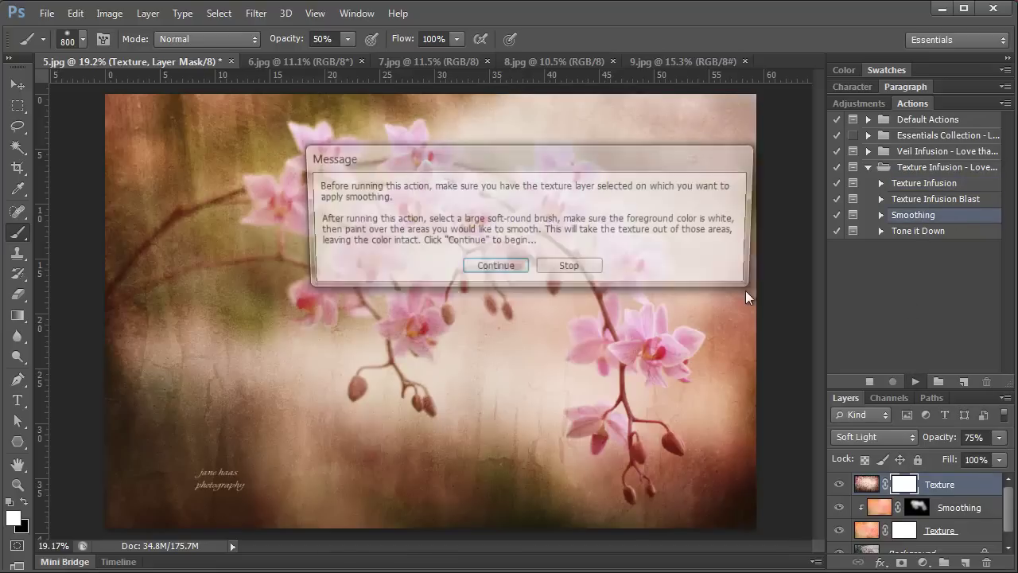
left_click(493, 266)
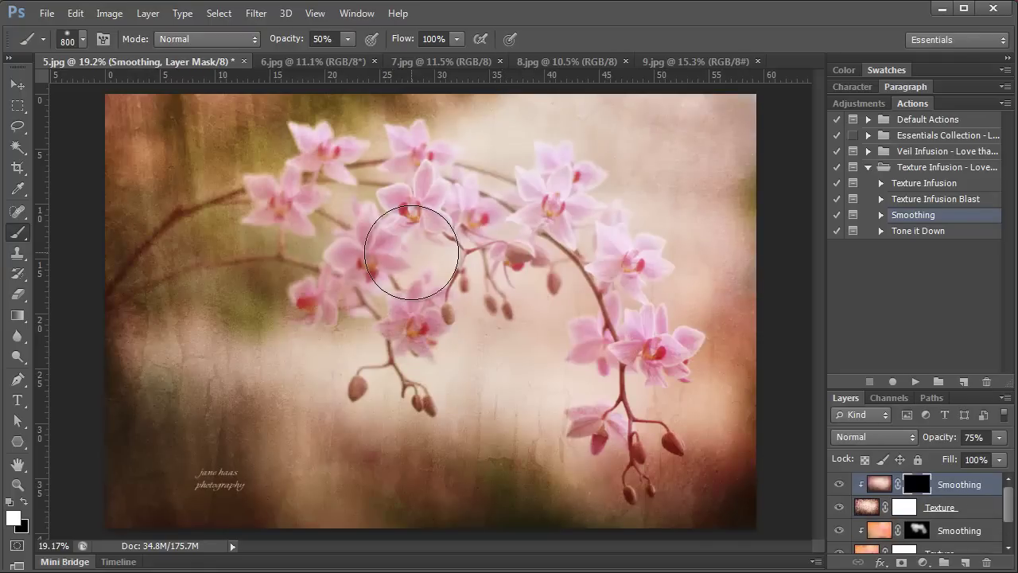
mouse_move(411, 252)
left_mouse_down()
mouse_move(409, 268)
mouse_move(307, 183)
mouse_move(231, 261)
mouse_move(409, 311)
mouse_move(580, 234)
left_mouse_up()
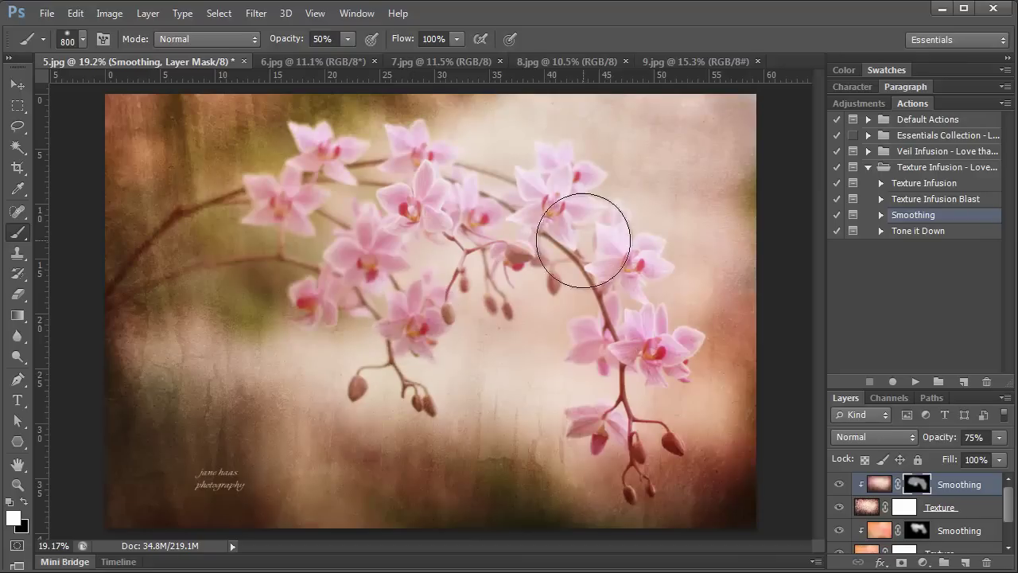
Step: Enlarge the layer list and compare the original Background alone with the fully textured orchid image
left_click_drag(975, 314, 974, 277)
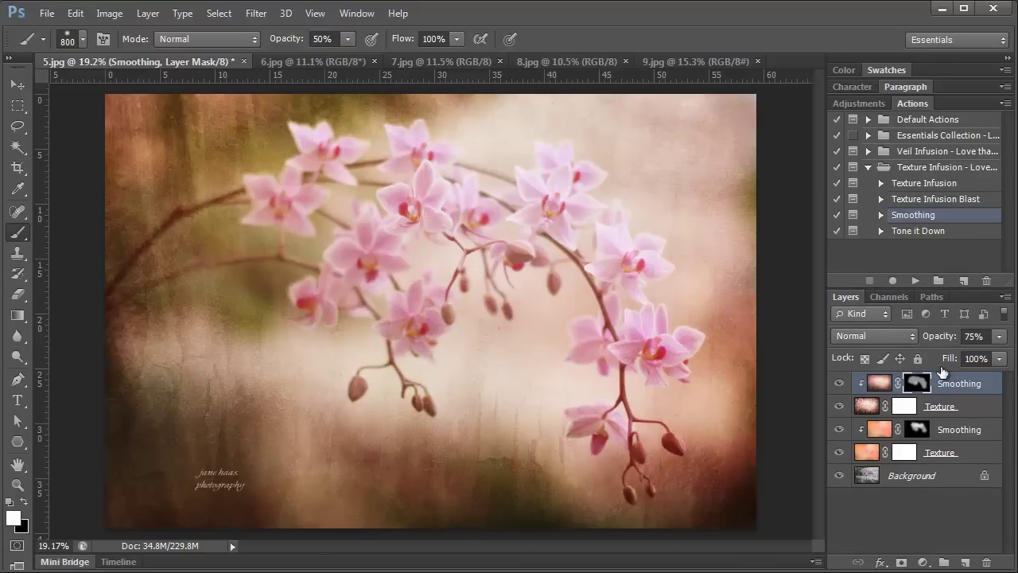
left_click(839, 476, "alt")
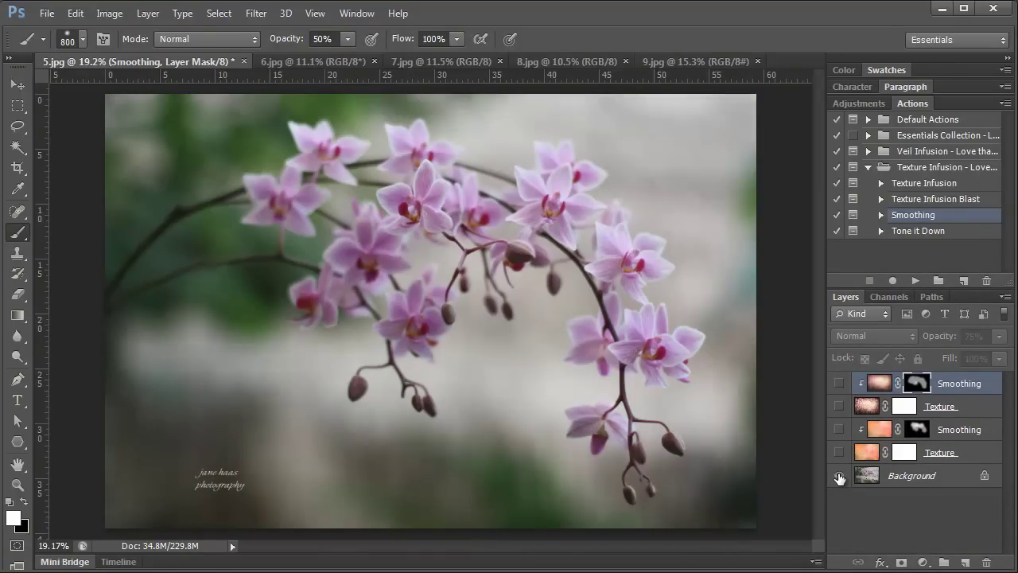
left_click(840, 476, "alt")
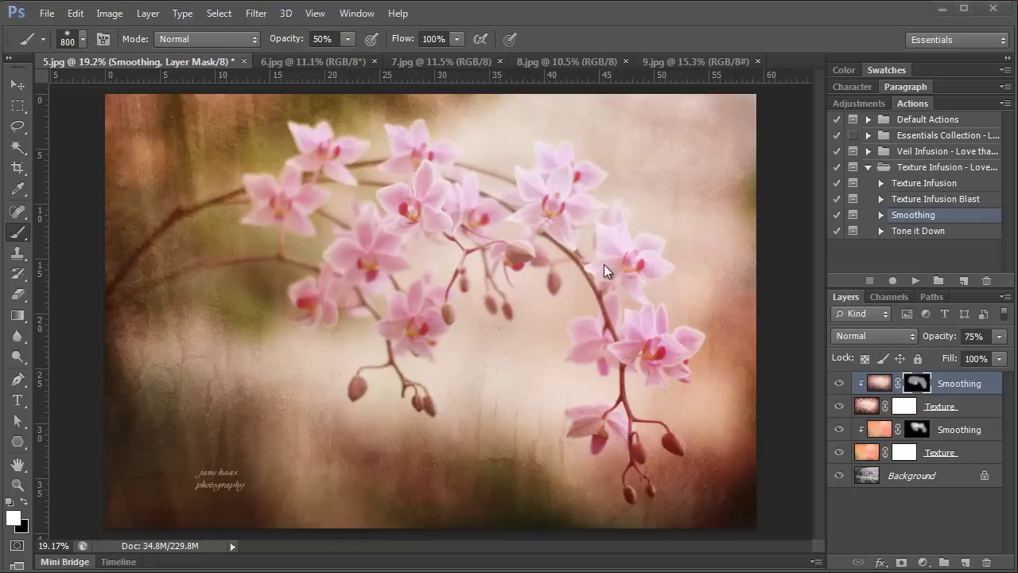
Step: Switch to 6.jpg, run the Texture Infusion action, and place the calais-owc-lts texture from the Olde World Collection
left_click(337, 59)
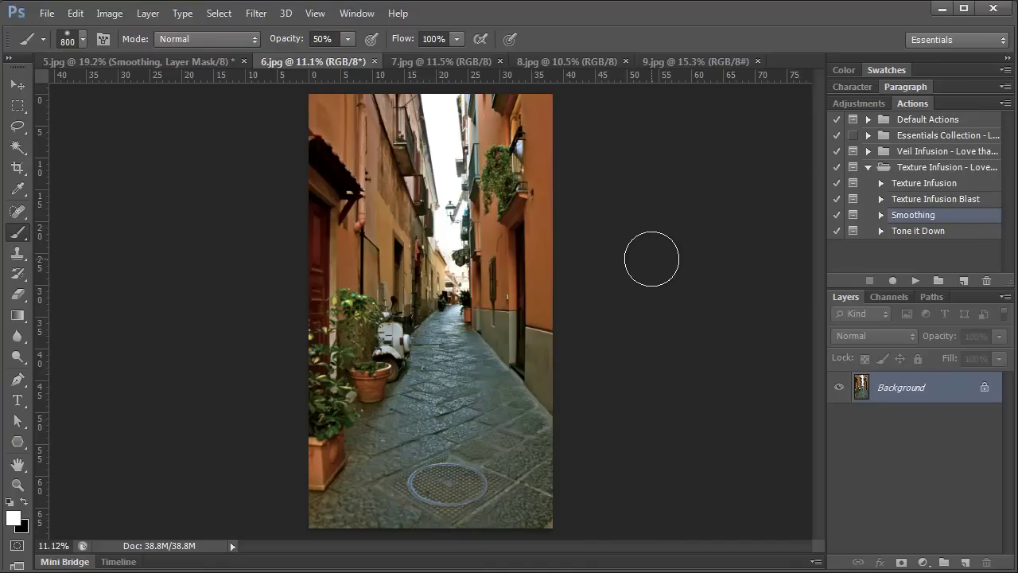
left_click(925, 183)
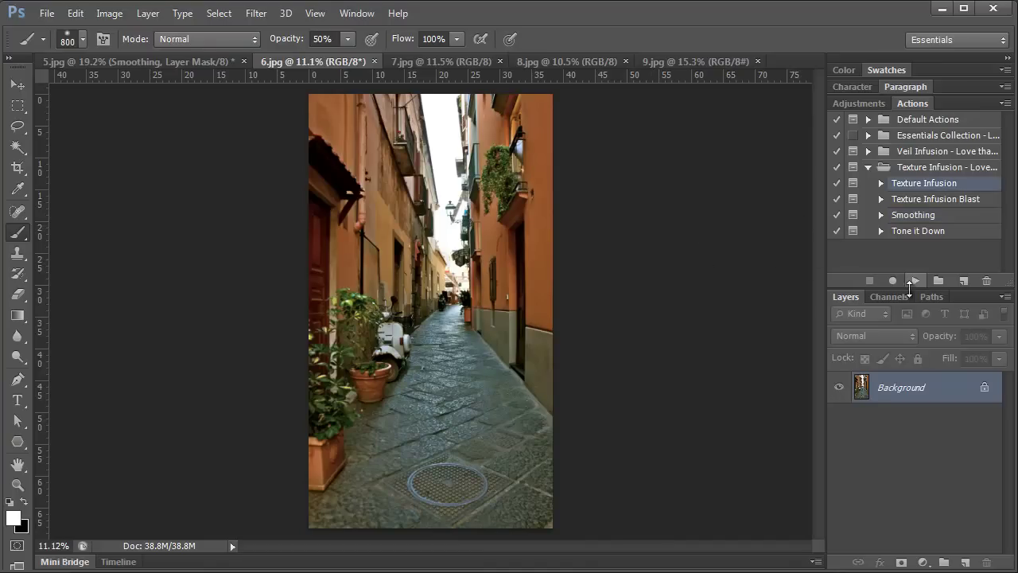
left_click(915, 280)
left_click(501, 256)
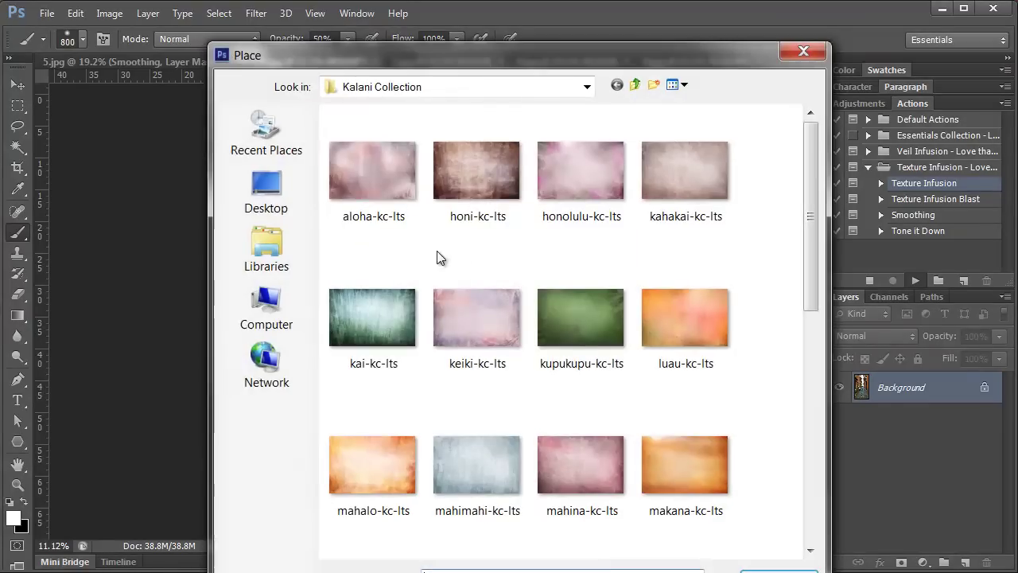
left_click(636, 85)
double_click(385, 231)
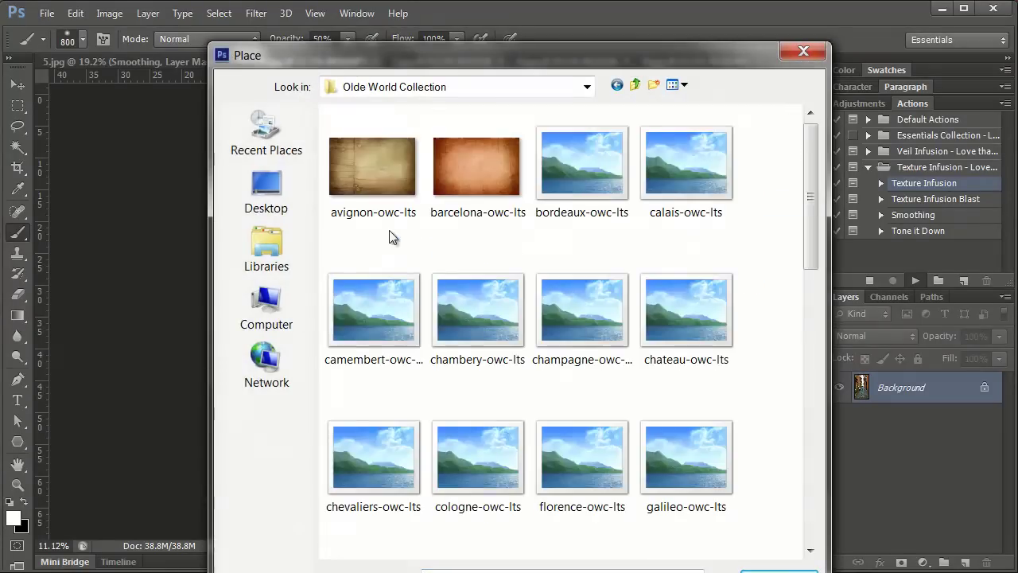
double_click(681, 179)
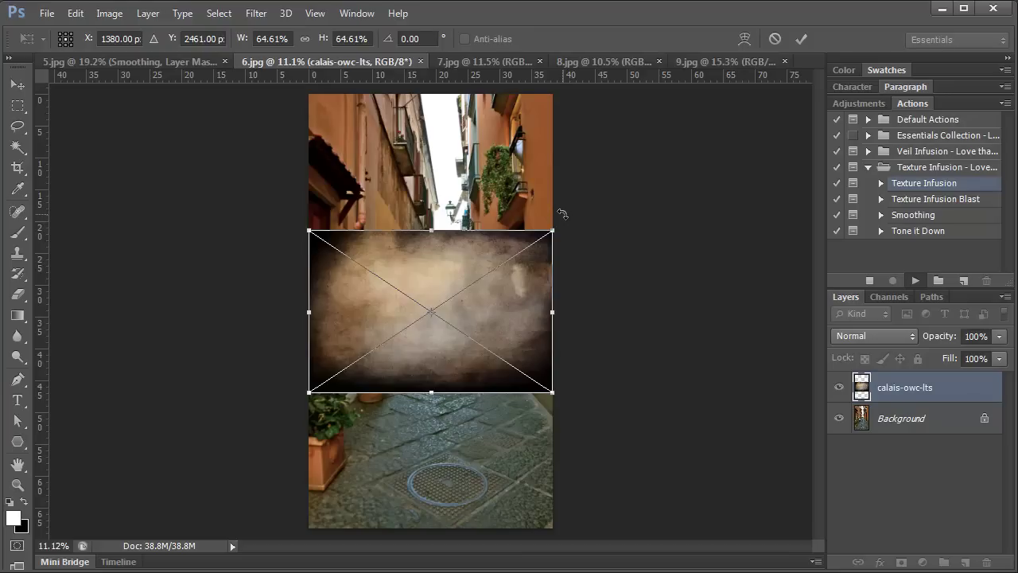
Step: Rotate the calais-owc-lts texture to -90°, stretch it over the whole alley photo, commit it, and compare the image with and without it
left_click_drag(547, 194, 347, 146)
left_click_drag(438, 234, 403, 134)
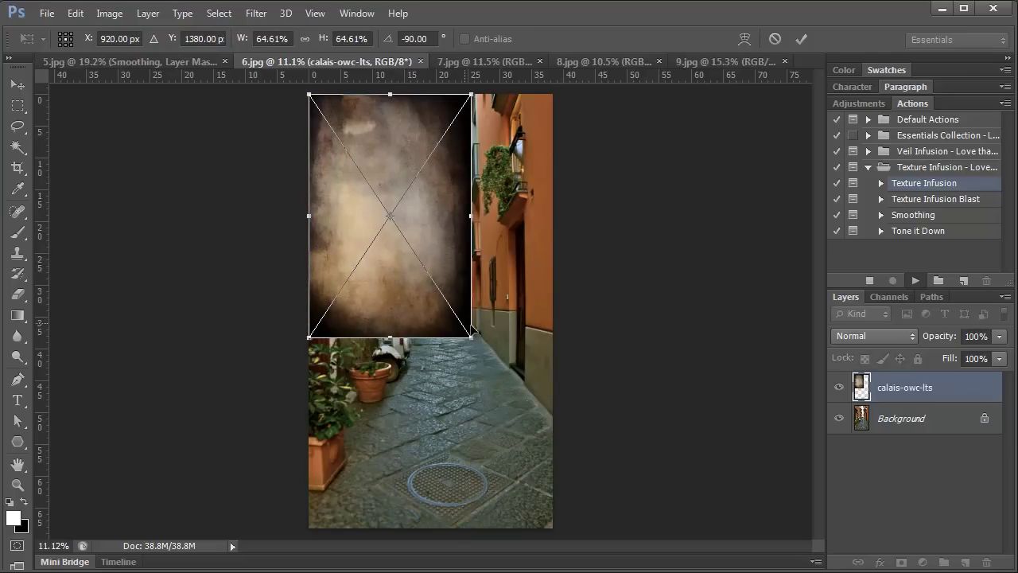
left_click_drag(469, 334, 555, 528)
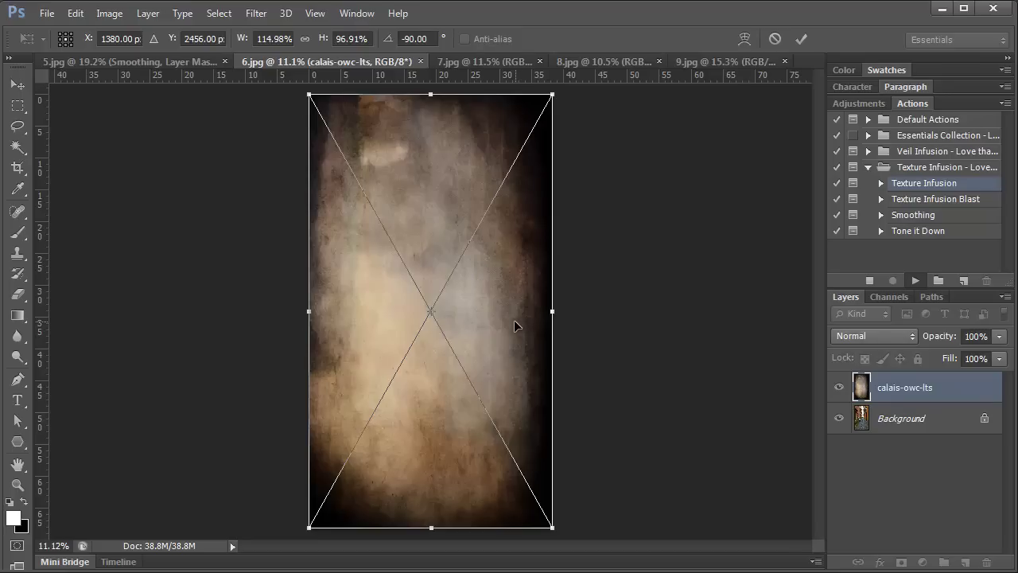
key("Return")
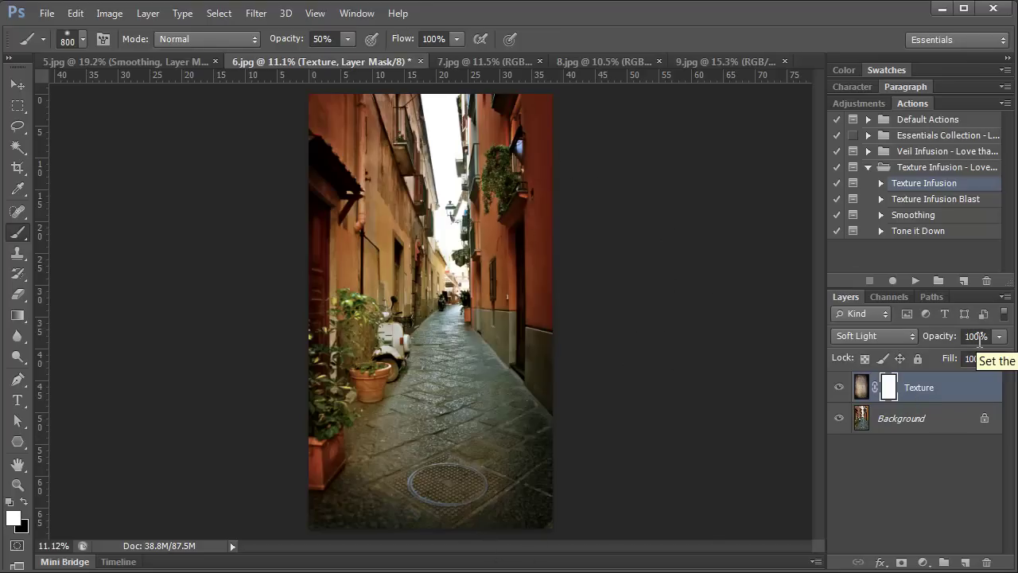
left_click(839, 388)
left_click(839, 387)
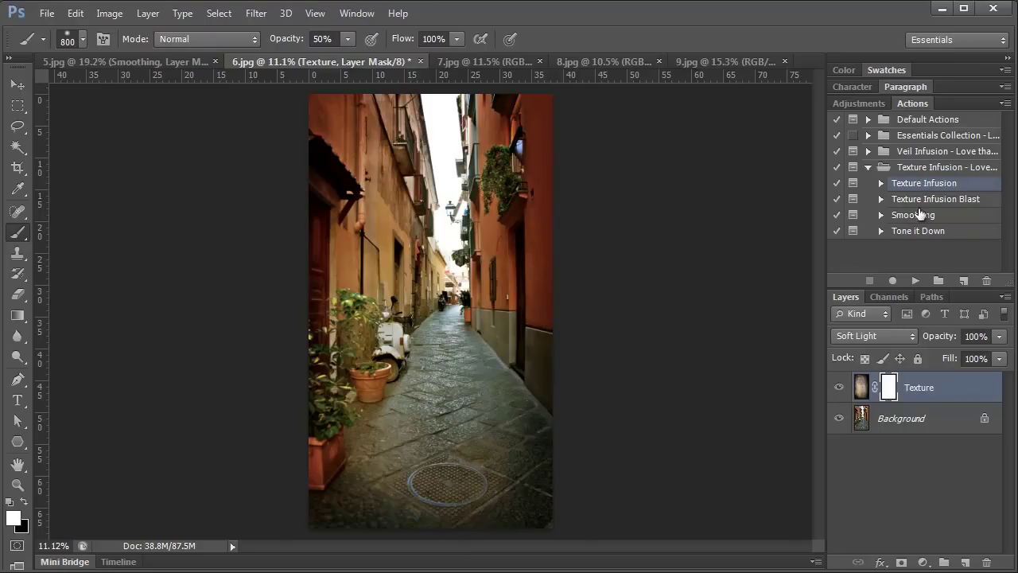
Step: Run the Texture Infusion action again on the alley photo and place the sicily-owc-lts texture from the Olde World Collection
left_click(915, 280)
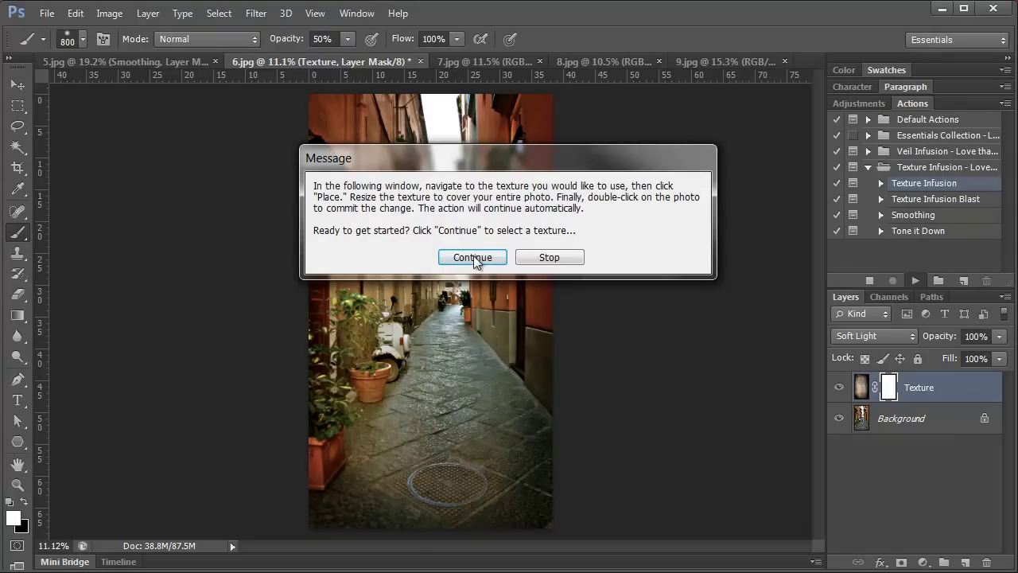
left_click(473, 257)
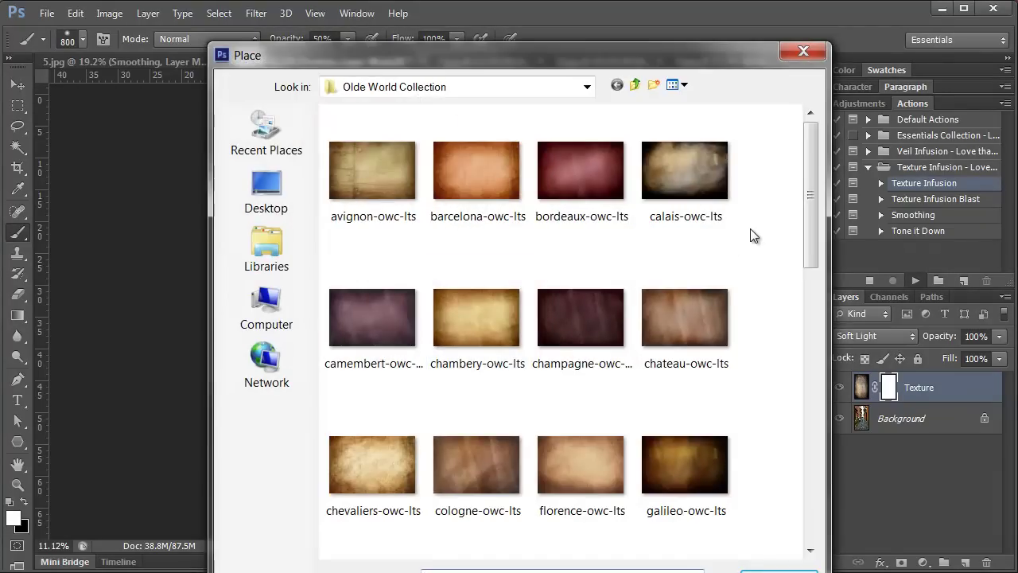
scroll(752, 235, "down", 5)
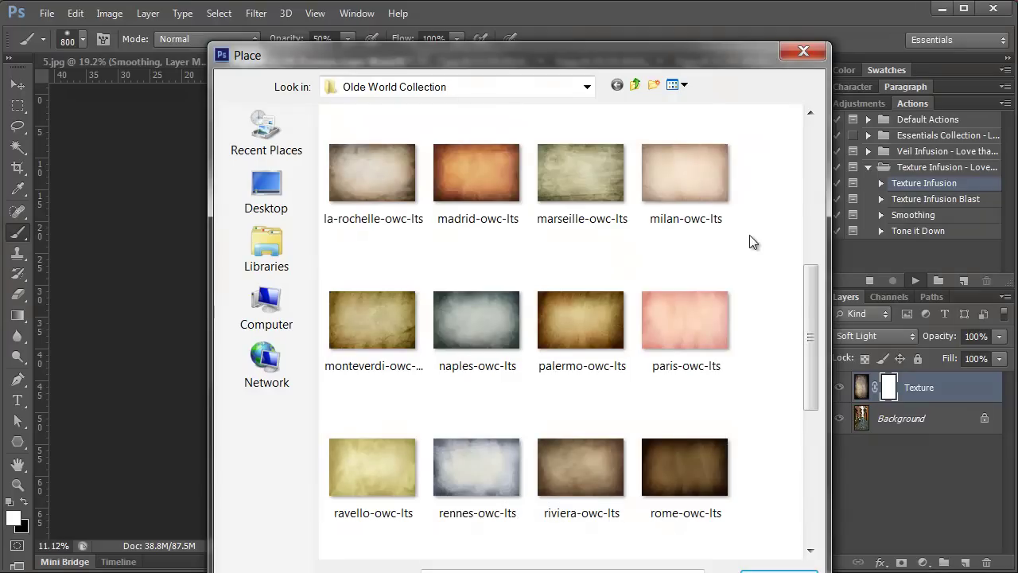
scroll(751, 240, "down", 3)
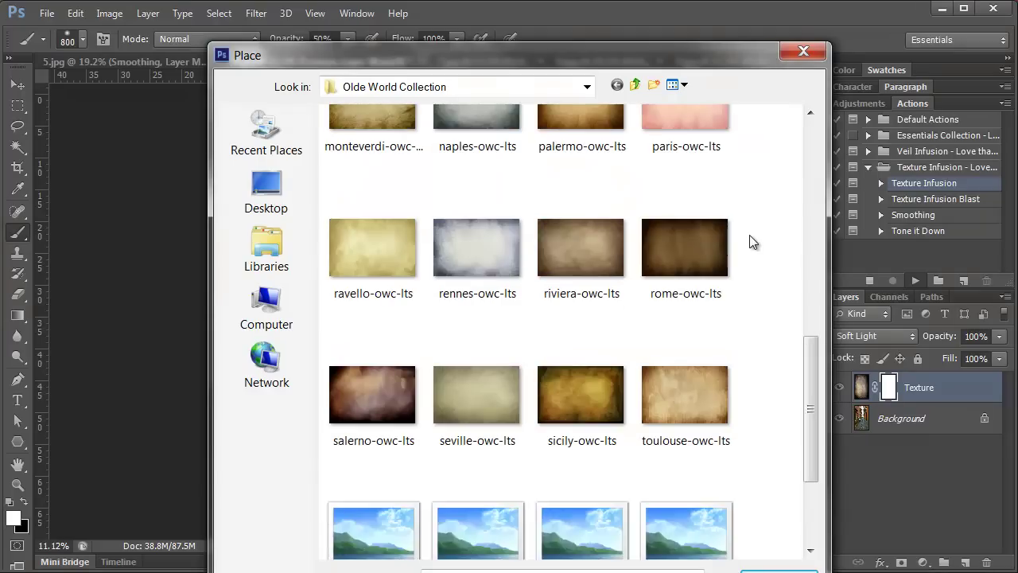
left_click(580, 393)
left_click(780, 568)
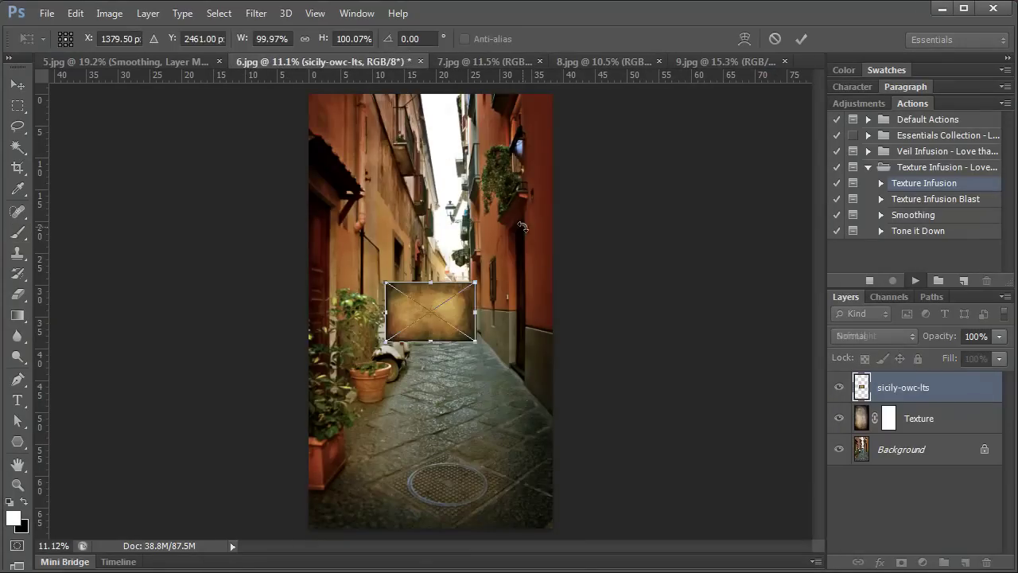
Step: Rotate the sicily-owc-lts texture to -90°, commit it stretched over the whole alley photo, and compare the result with the original Background
left_click_drag(495, 265, 310, 108)
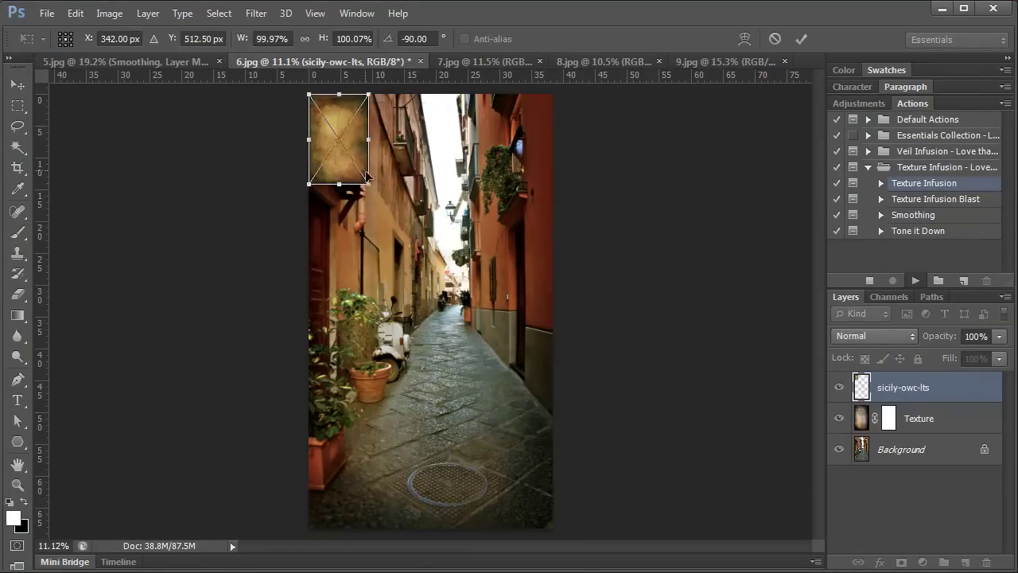
left_click_drag(369, 184, 552, 526)
key("Return")
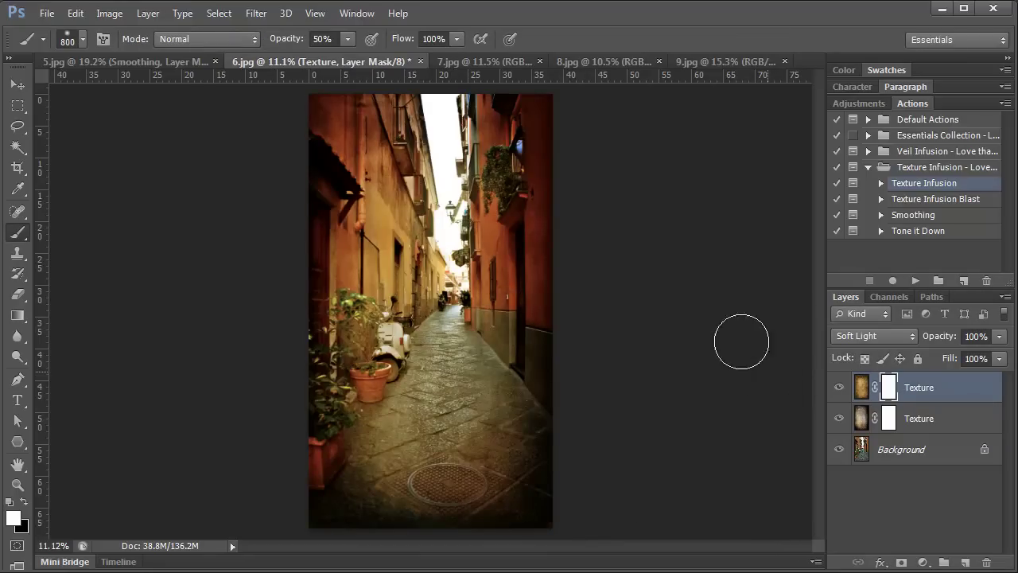
left_click(839, 388)
left_click(840, 387)
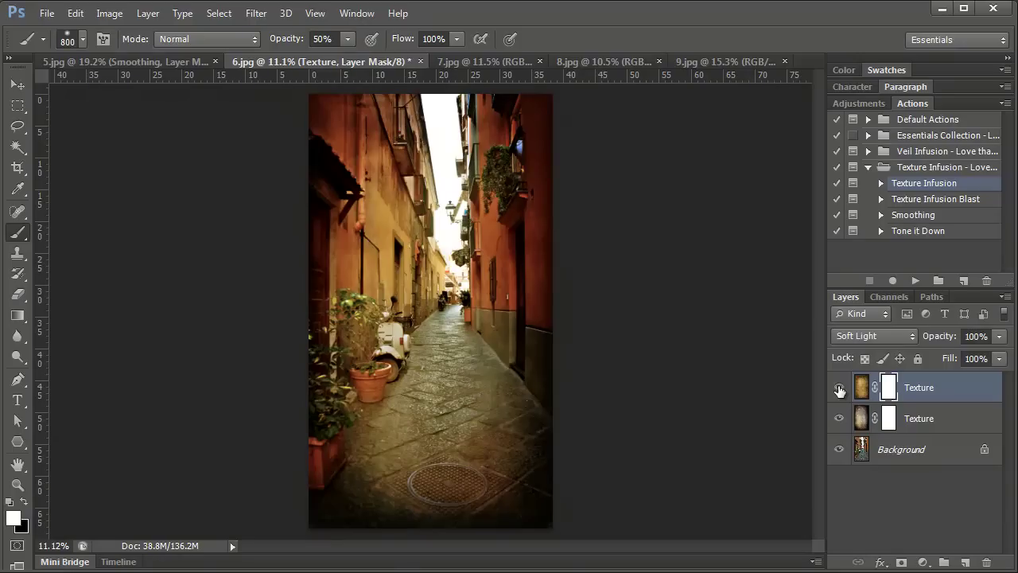
left_click(840, 449, "alt")
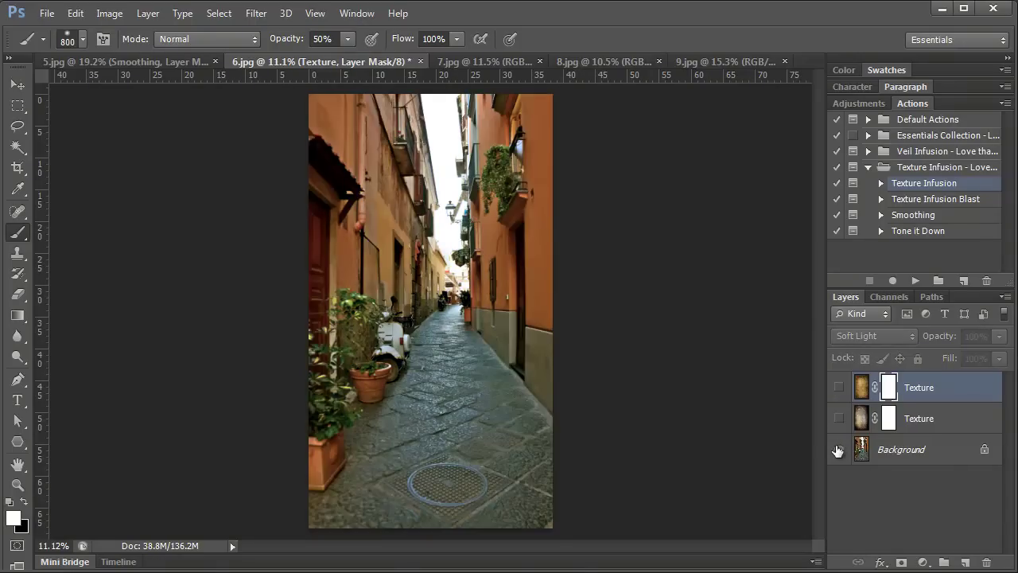
left_click(840, 448, "alt")
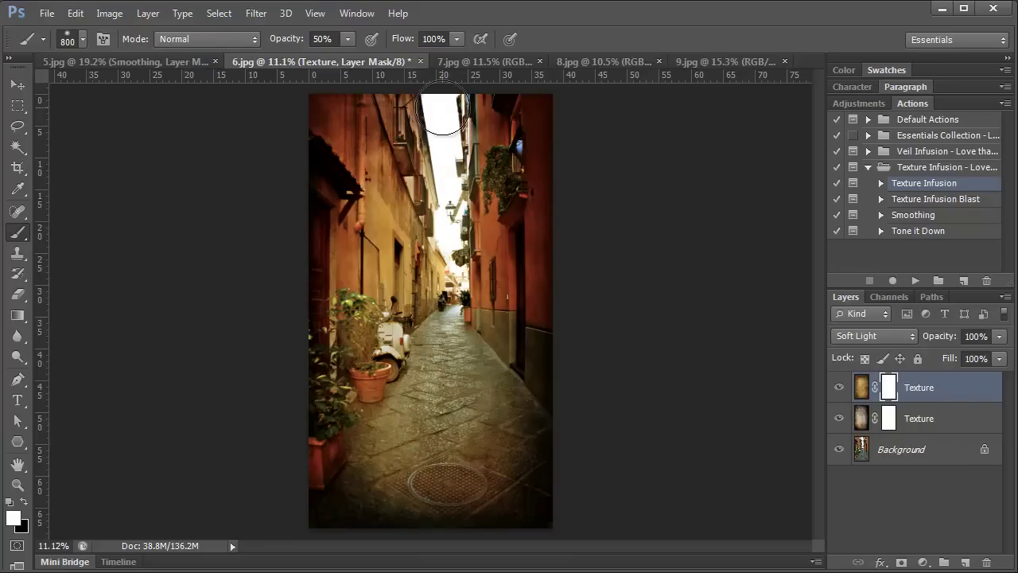
Step: Run the Texture Infusion action a third time and place the naples-owc-lts texture from the Olde World Collection
left_click(916, 282)
left_click(505, 261)
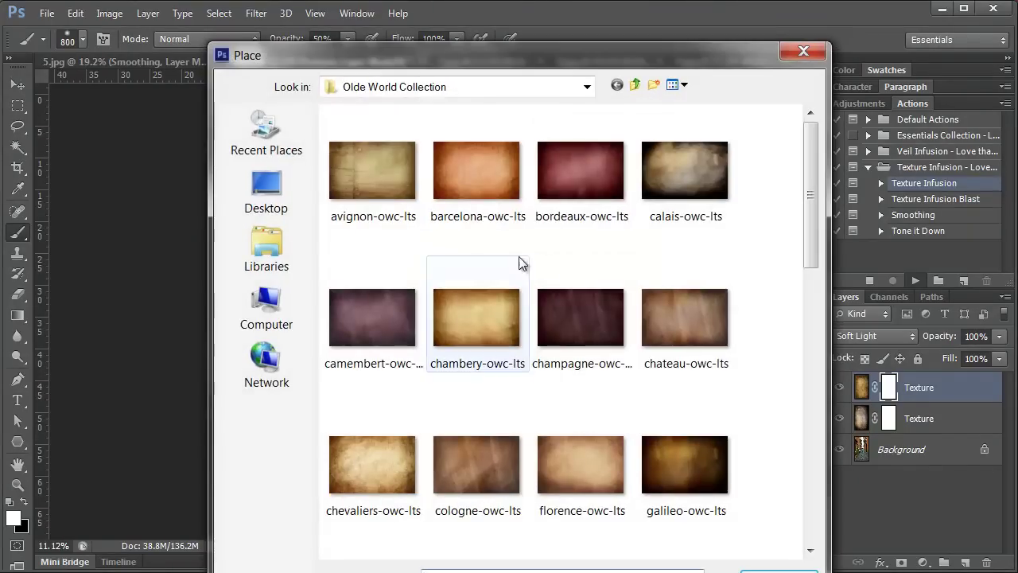
scroll(768, 286, "down", 5)
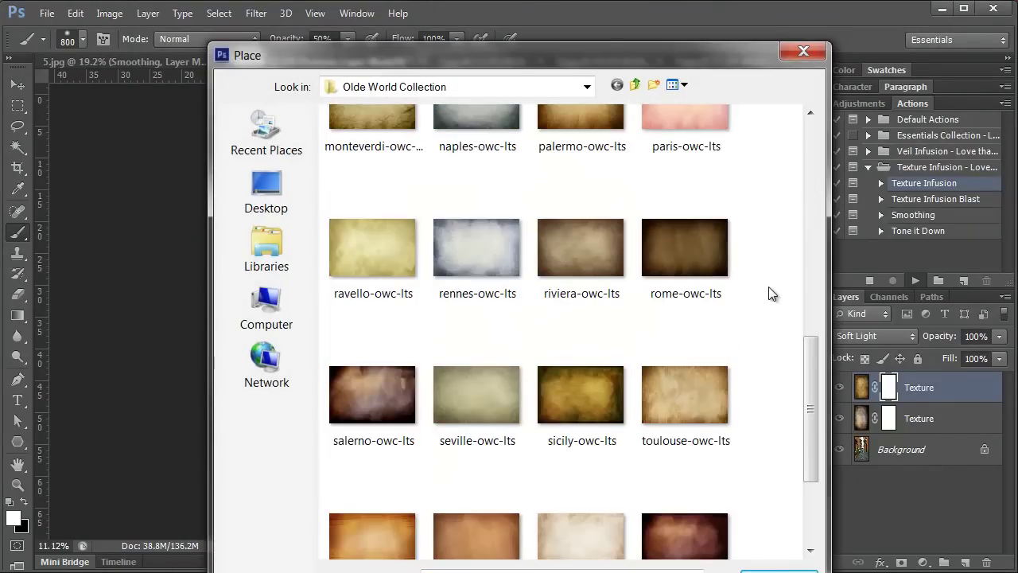
scroll(769, 294, "up", 3)
left_click(481, 315)
left_click(780, 571)
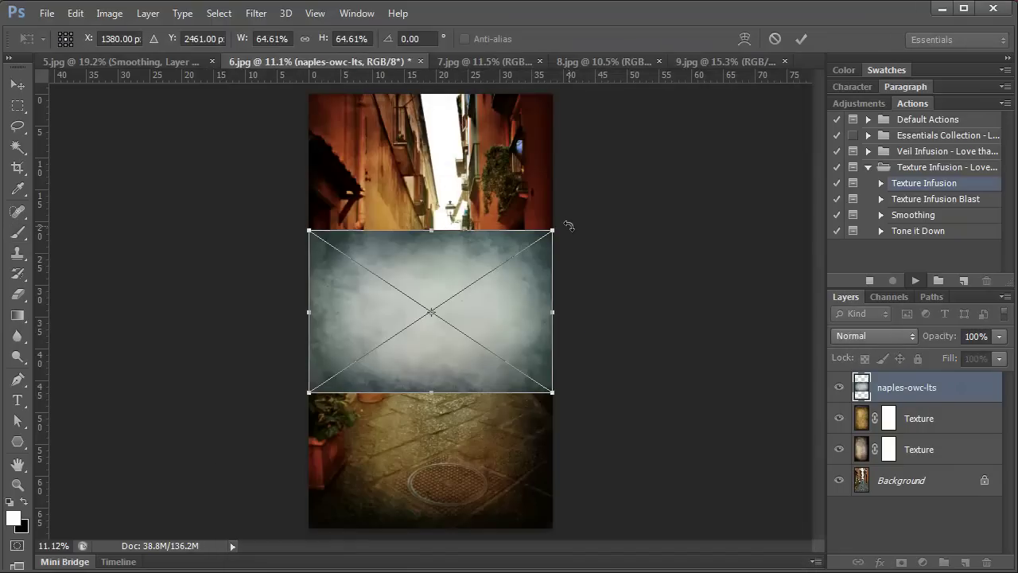
Step: Rotate the naples-owc-lts texture to -90°, reshape it into a tall strip of about 106% by 43% covering the sky, and commit it
left_click_drag(569, 226, 347, 173)
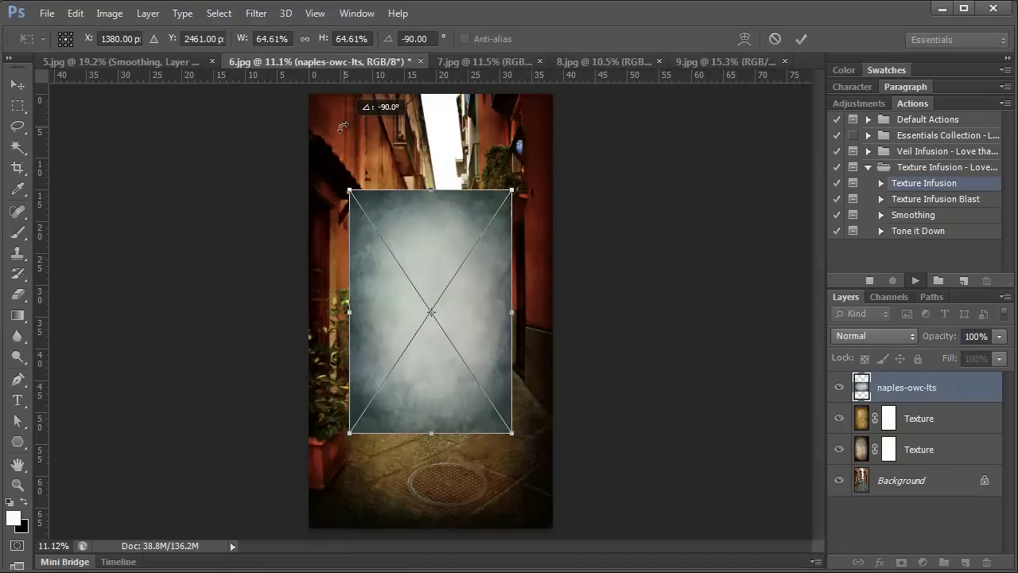
left_click_drag(429, 209, 435, 127)
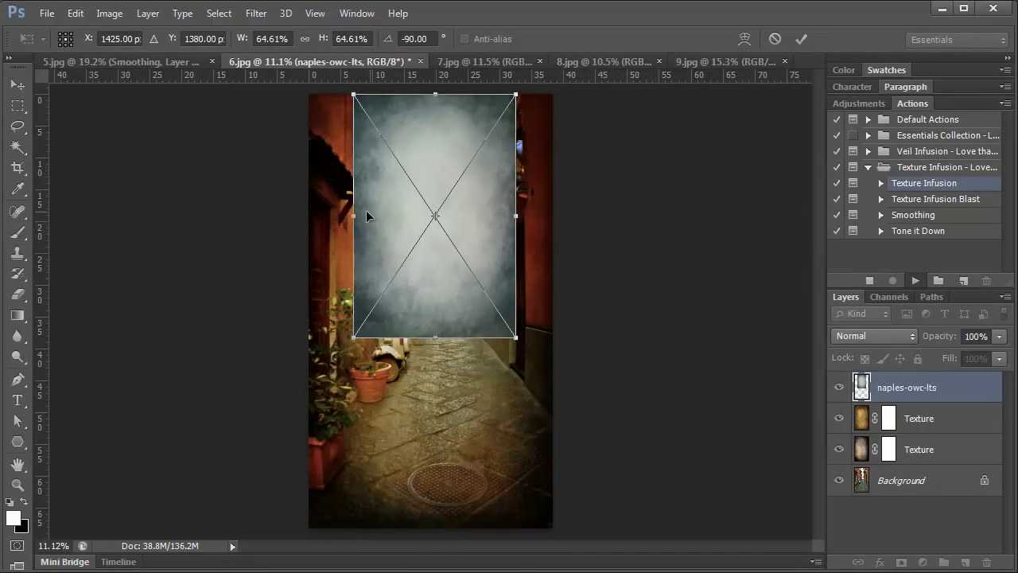
left_click_drag(355, 218, 390, 216)
left_click_drag(481, 215, 490, 215)
left_click_drag(393, 221, 382, 219)
left_click_drag(437, 337, 446, 499)
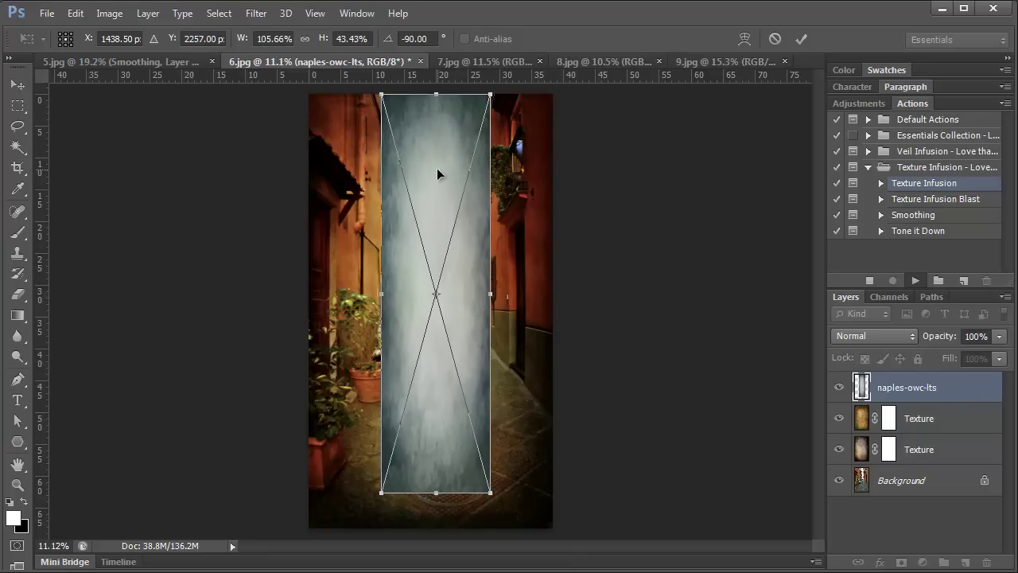
key("Return")
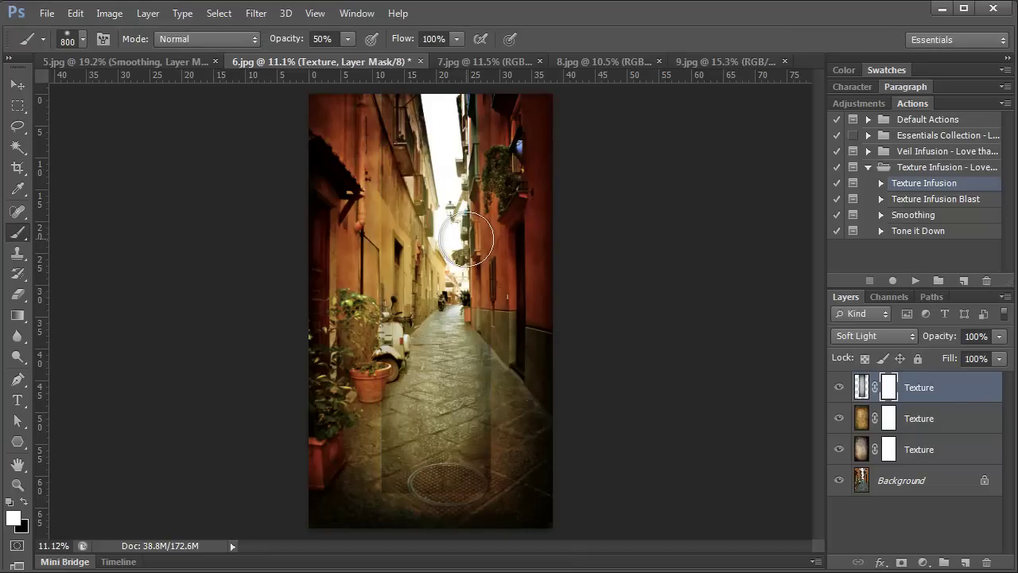
Step: Change the top Texture layer's blend mode to Multiply and lower its opacity to 70%
left_click(861, 387)
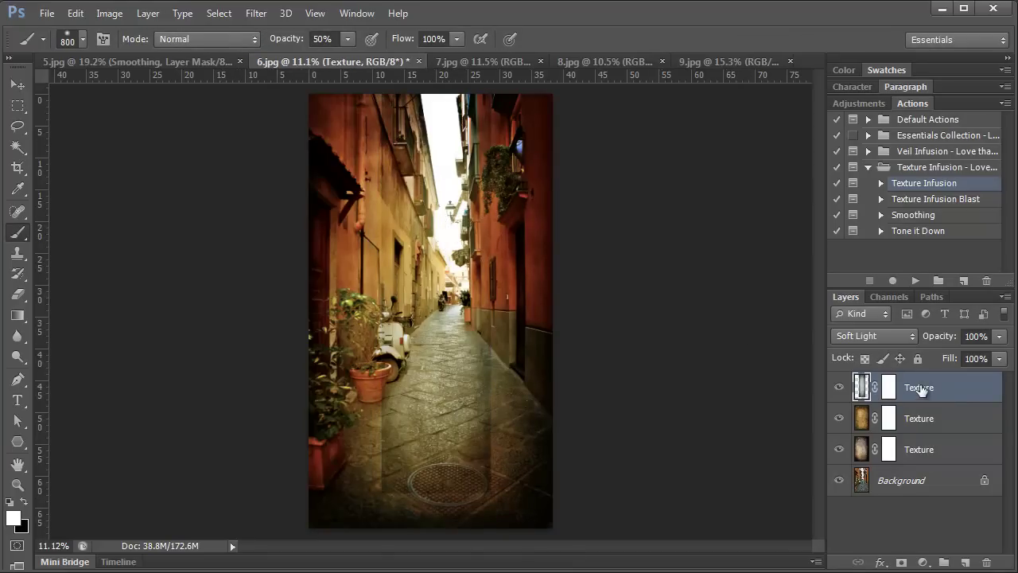
left_click(873, 336)
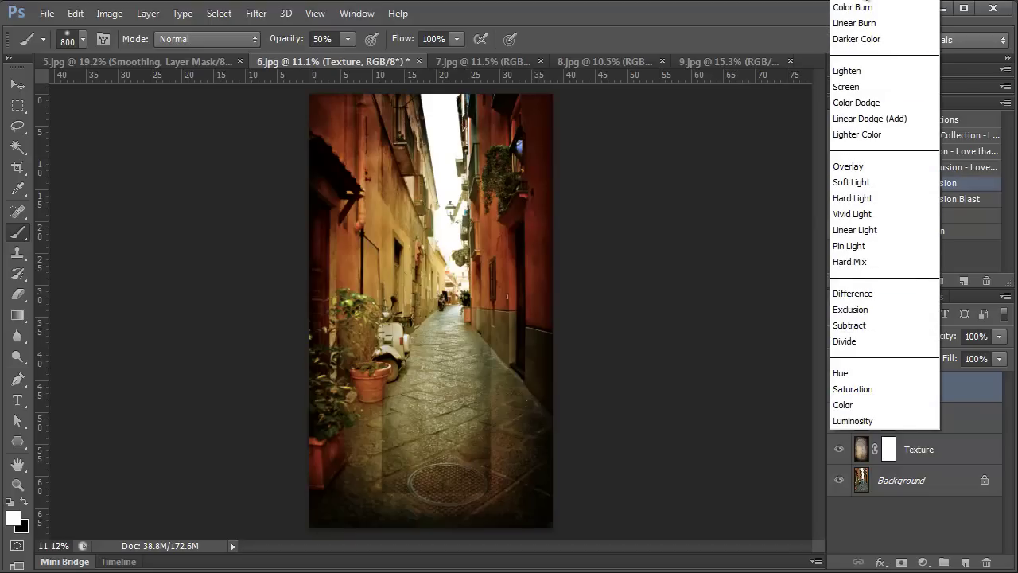
left_click(862, 37)
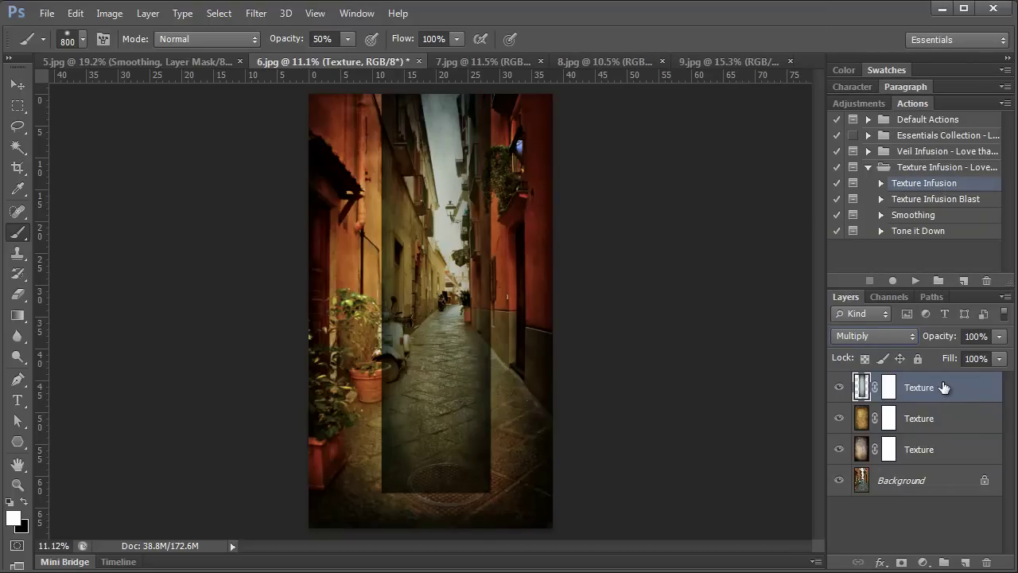
left_click(999, 359)
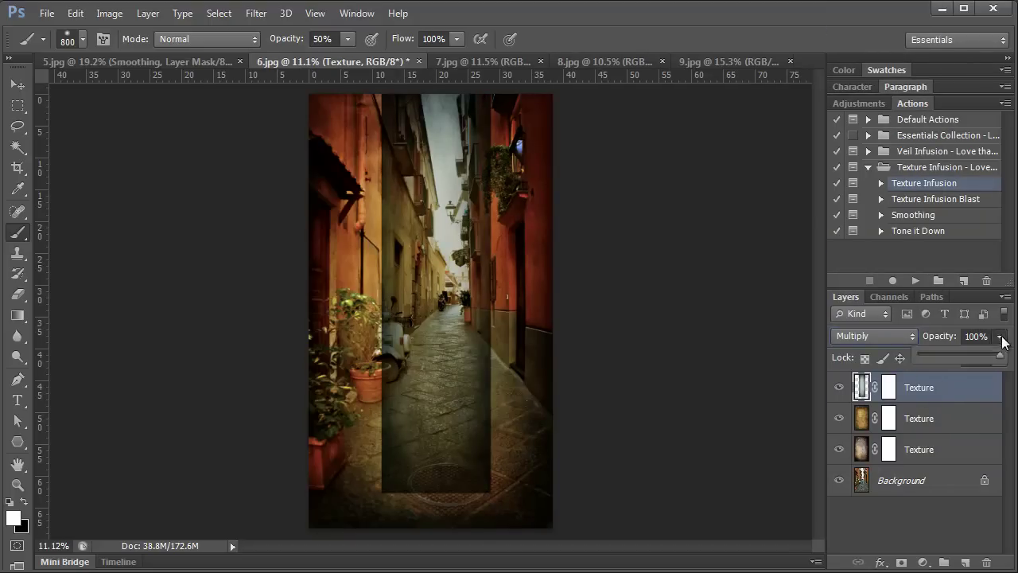
left_click_drag(1000, 360, 973, 354)
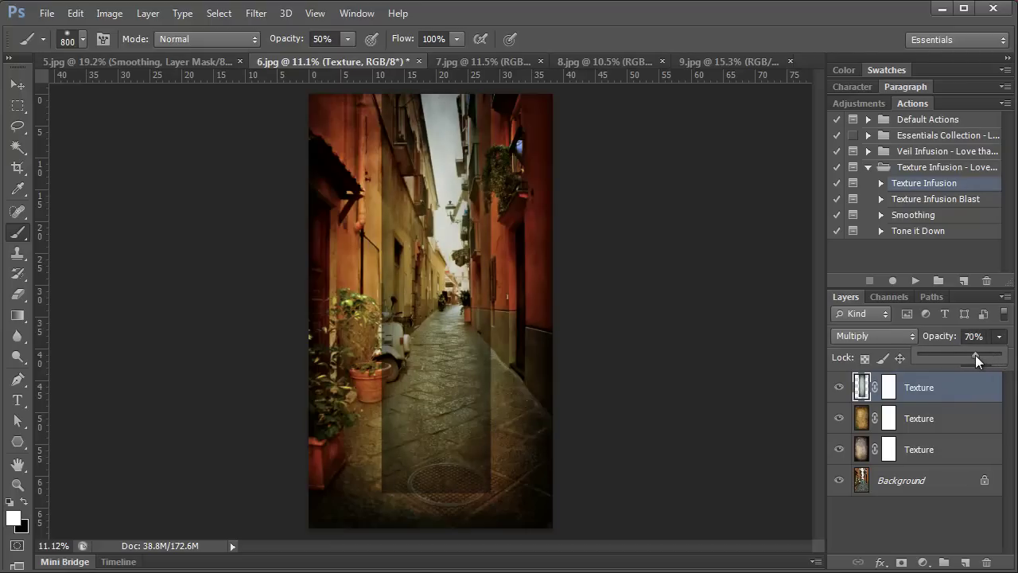
left_click(982, 390)
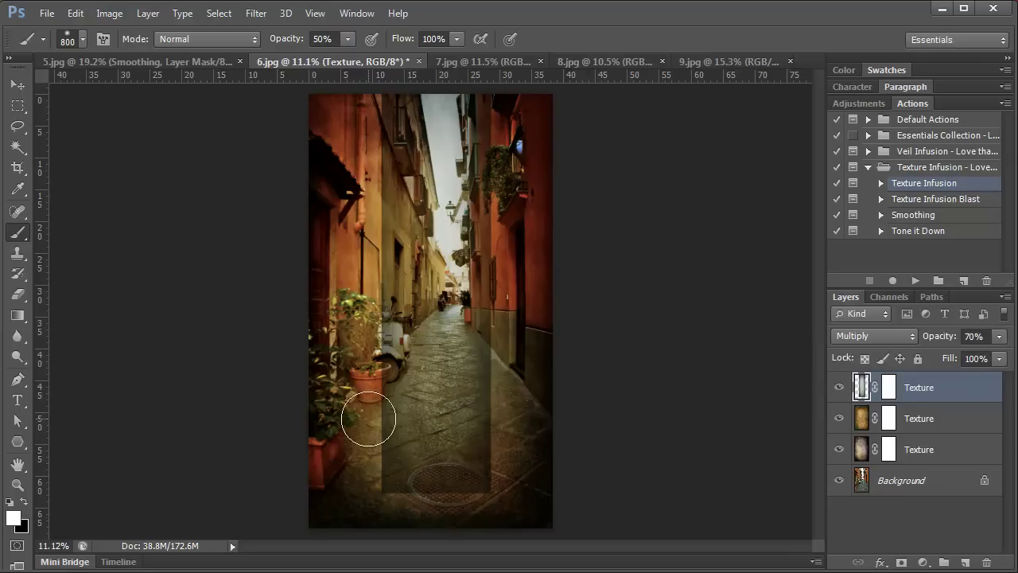
Step: Invert the top Texture layer's mask to black and paint white over the sky, reducing the brush size to 300
left_click(890, 389)
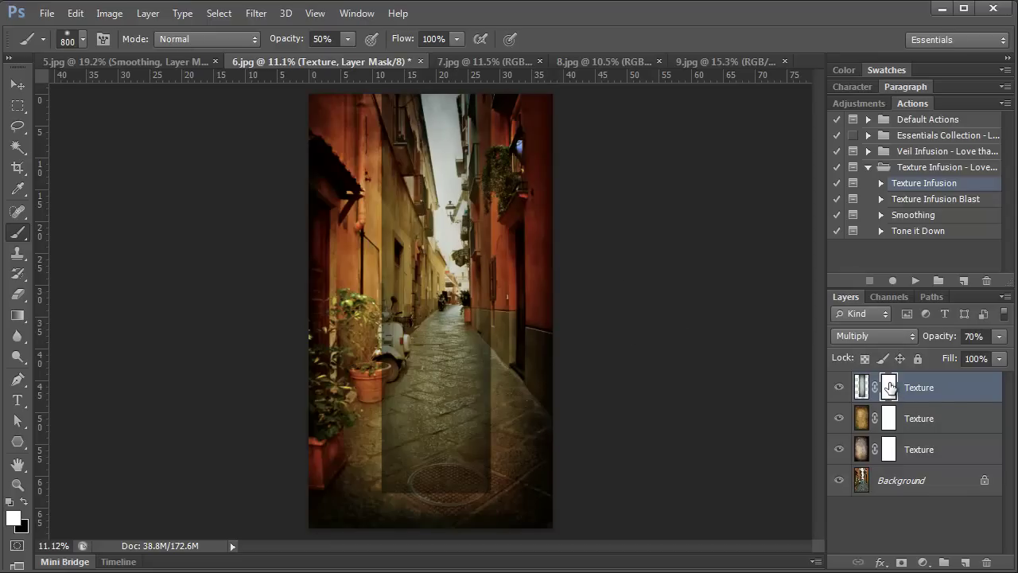
key("ctrl+i")
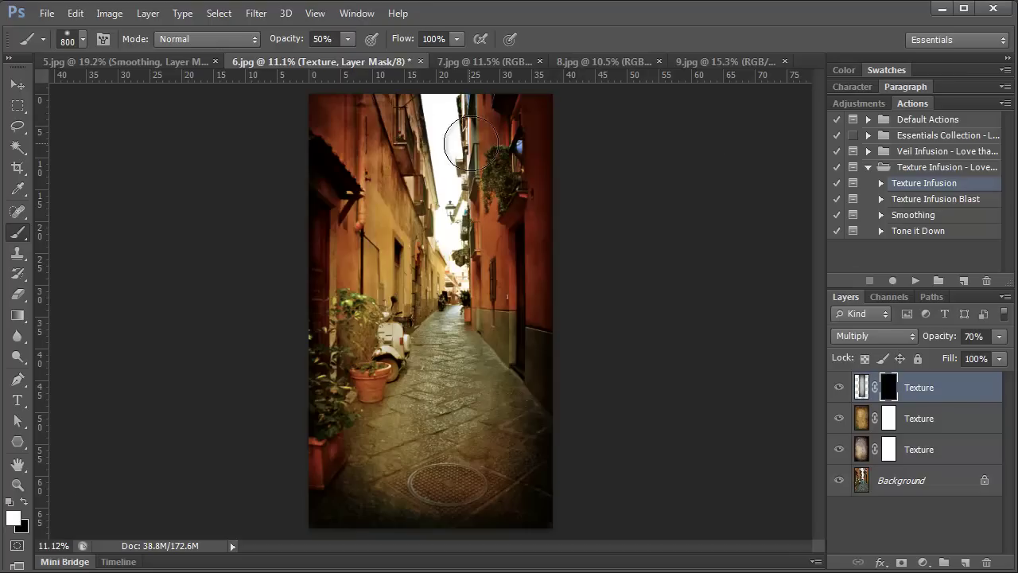
mouse_move(440, 106)
left_mouse_down()
mouse_move(441, 135)
mouse_move(451, 112)
mouse_move(439, 127)
mouse_move(437, 106)
mouse_move(440, 189)
mouse_move(441, 155)
mouse_move(453, 190)
mouse_move(441, 152)
mouse_move(450, 190)
mouse_move(451, 146)
mouse_move(441, 244)
mouse_move(443, 213)
mouse_move(454, 255)
mouse_move(456, 224)
mouse_move(462, 300)
mouse_move(445, 186)
mouse_move(448, 230)
mouse_move(461, 210)
mouse_move(449, 93)
left_mouse_up()
key("bracketleft")
key("bracketleft")
key("bracketleft")
key("bracketleft")
key("bracketleft")
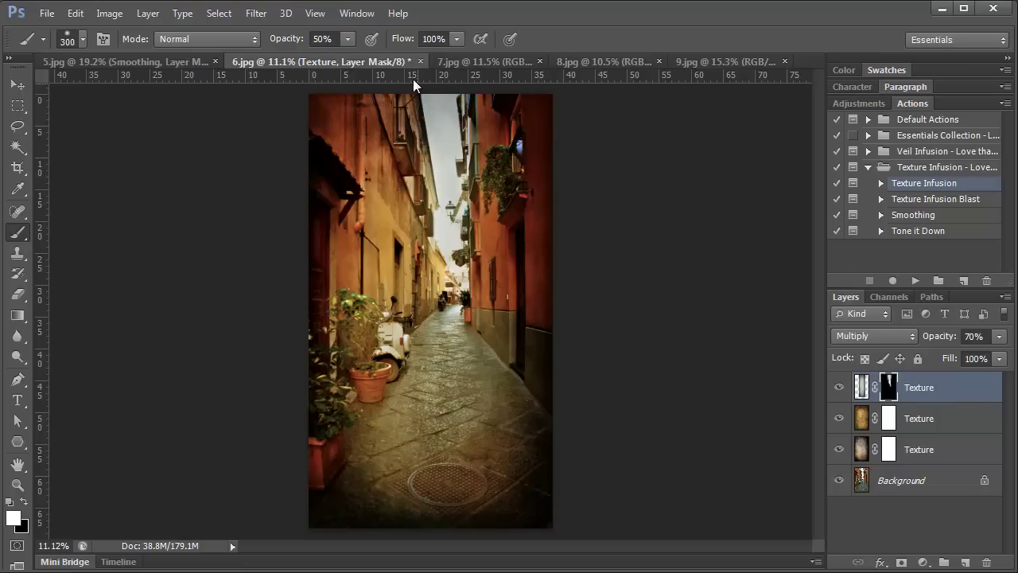
Step: Set the brush opacity to 100% and paint the mask black where the texture spills onto the buildings beside the sky
left_click(328, 39)
key("Return")
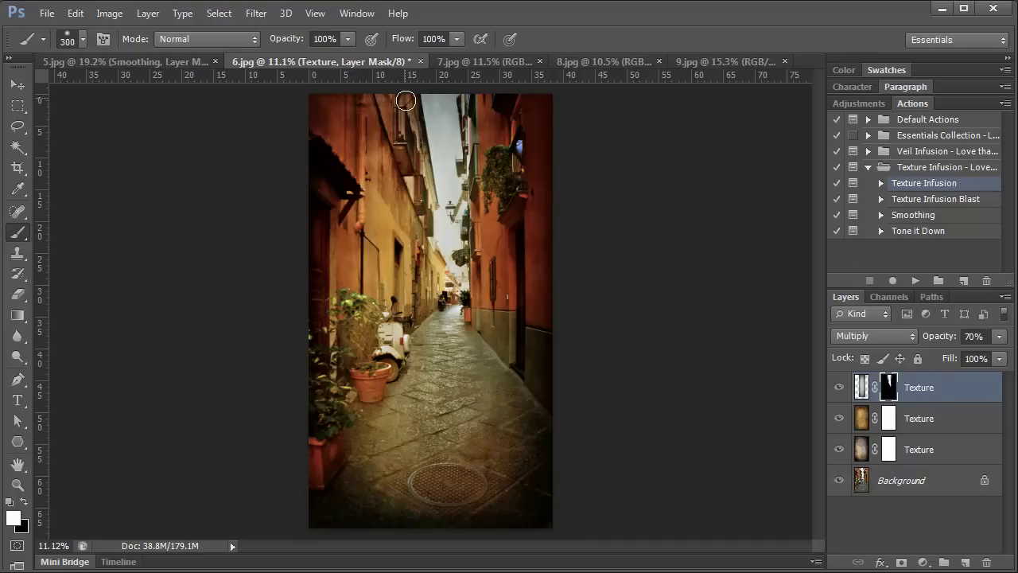
left_click(23, 502)
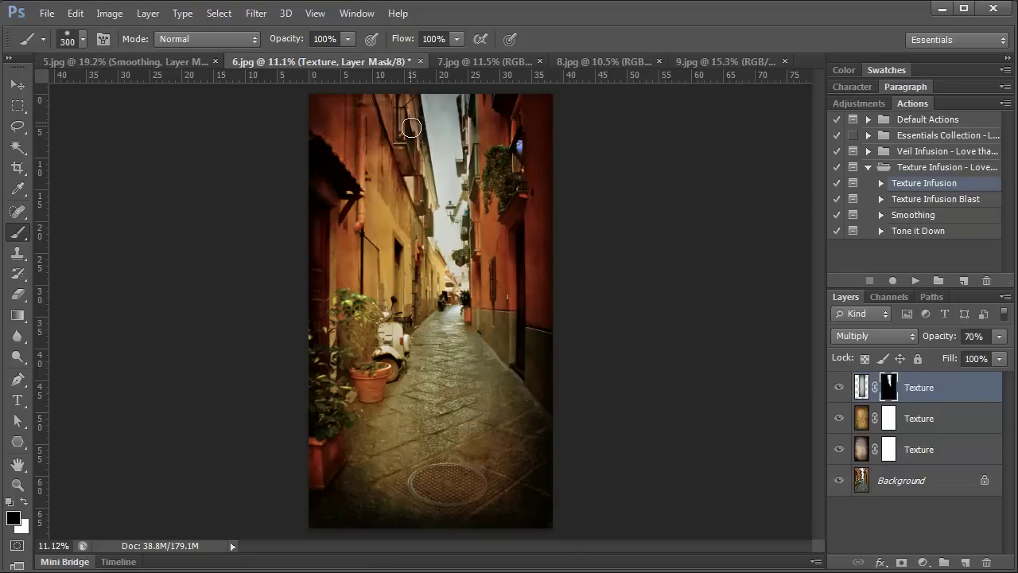
mouse_move(493, 87)
left_mouse_down()
mouse_move(480, 309)
mouse_move(464, 329)
mouse_move(435, 300)
mouse_move(430, 263)
mouse_move(413, 247)
mouse_move(420, 209)
mouse_move(404, 93)
mouse_move(429, 87)
mouse_move(407, 95)
mouse_move(416, 115)
mouse_move(392, 118)
mouse_move(443, 118)
mouse_move(419, 96)
mouse_move(428, 107)
mouse_move(377, 111)
left_mouse_up()
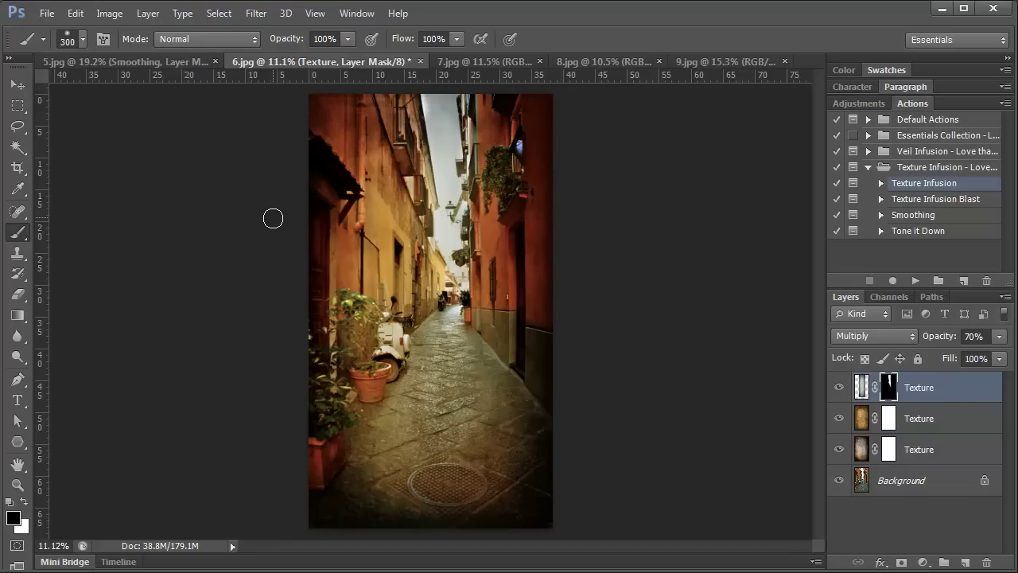
Step: Paint the mask white again over the upper sky and compare the textured alley with the original Background
left_click(24, 500)
left_click_drag(432, 94, 433, 107)
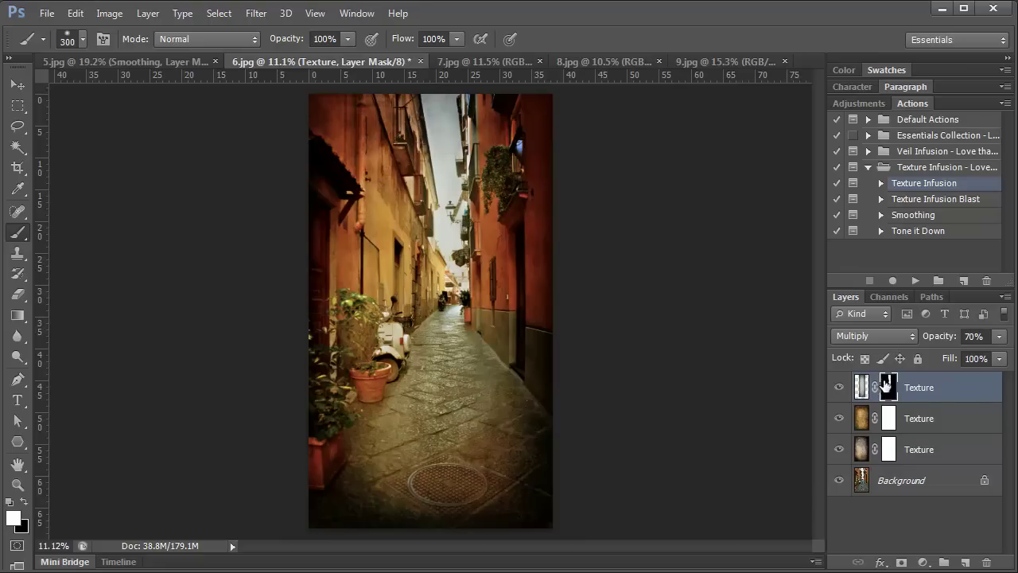
left_click(935, 389)
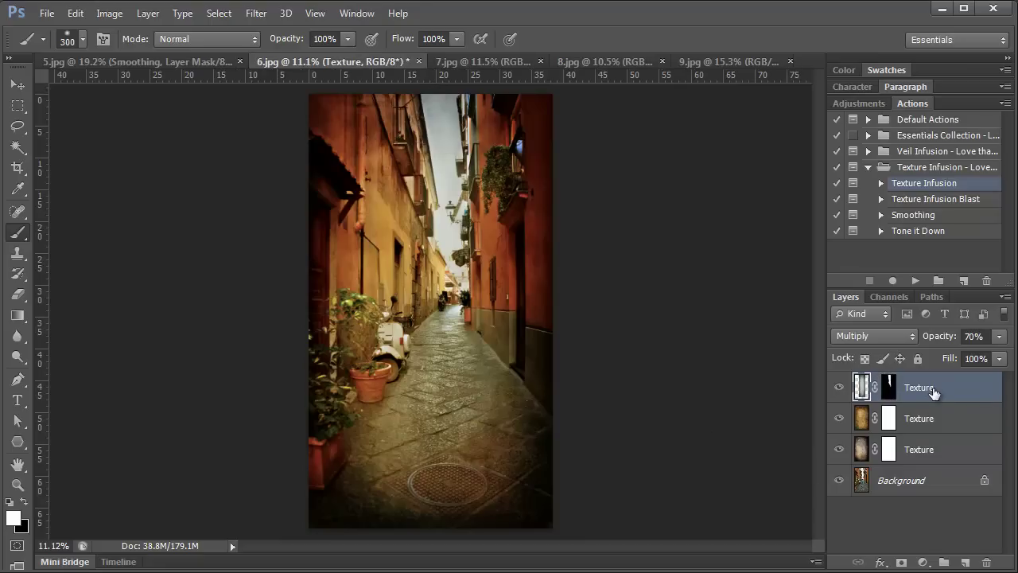
left_click(839, 481, "alt")
left_click(839, 482, "alt")
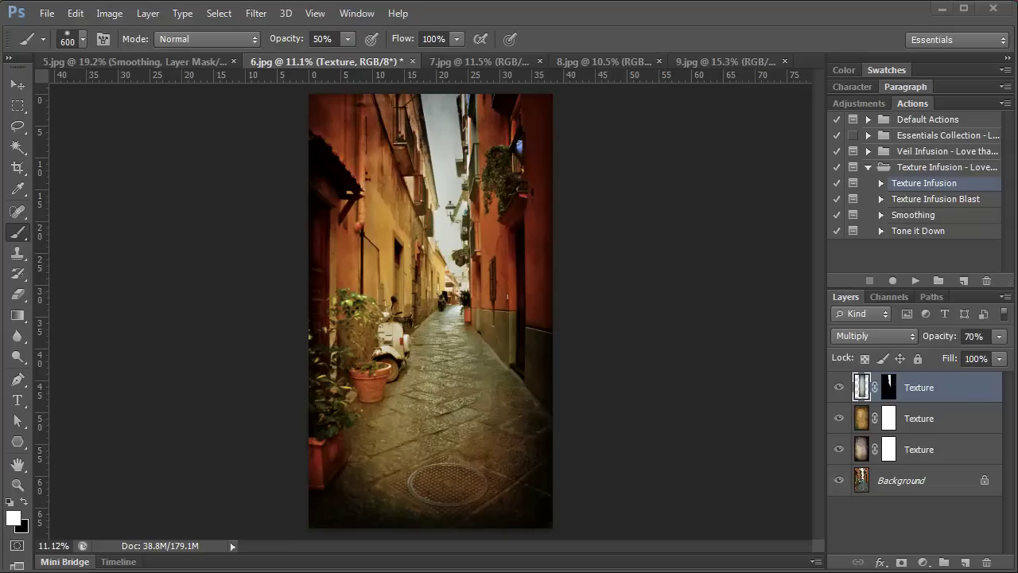
Step: Switch to 7.jpg and add a Hue/Saturation adjustment layer with Saturation set to -100
key("ctrl+Tab")
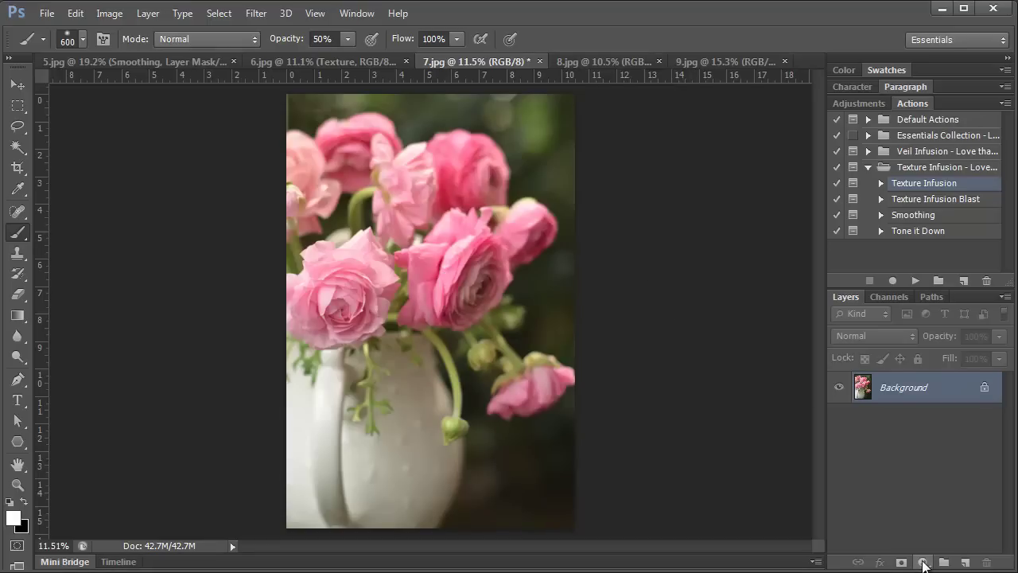
left_click(923, 562)
left_click(966, 351)
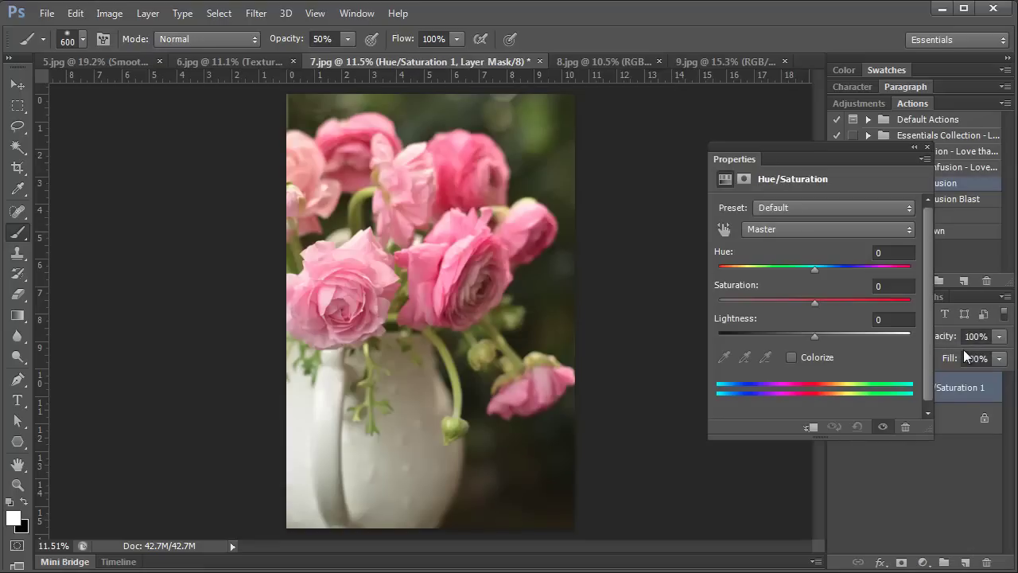
left_click_drag(815, 302, 710, 305)
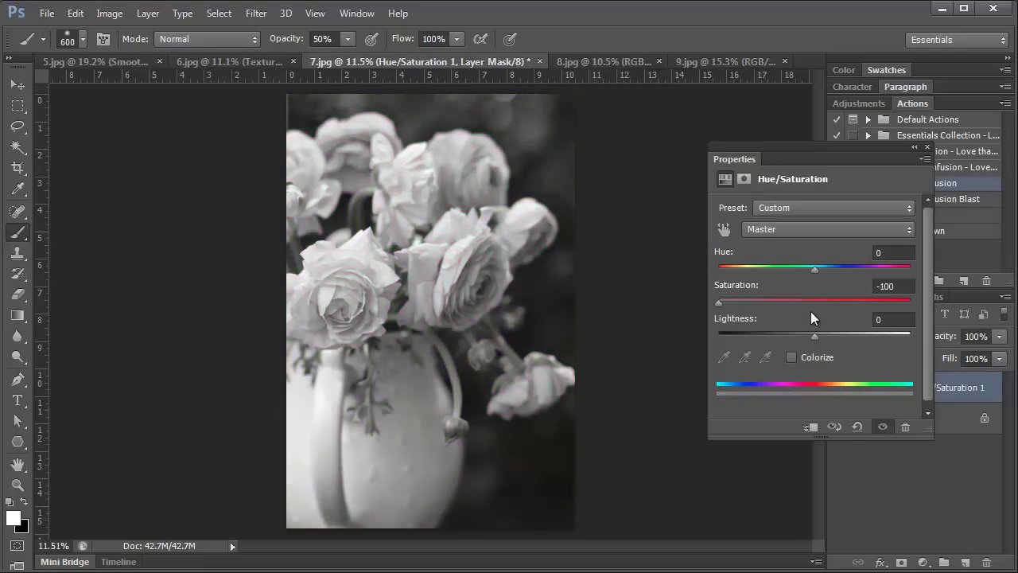
Step: Set the blend mode of the Hue/Saturation 1 layer to Soft Light
left_click(926, 153)
left_click(935, 396)
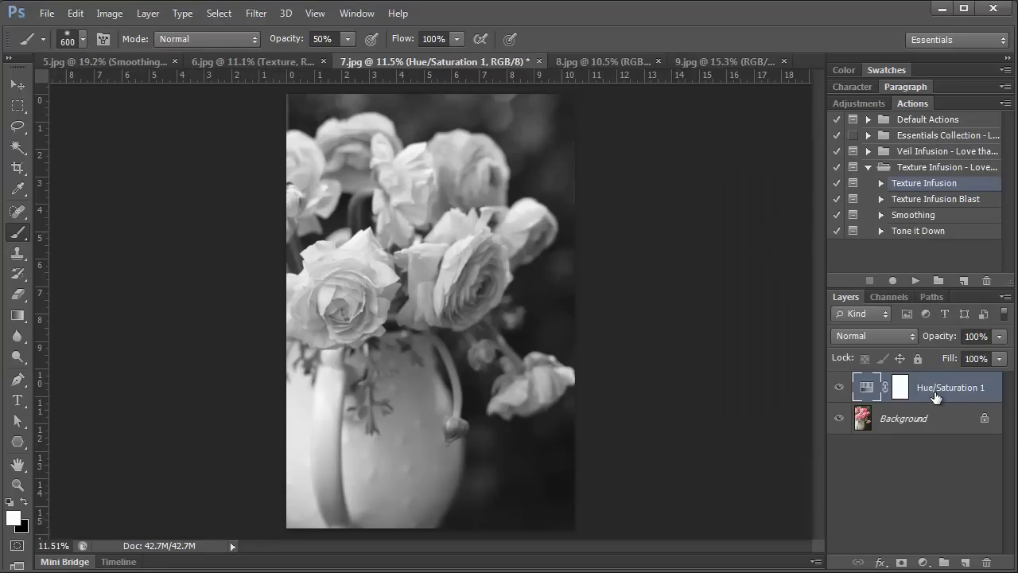
left_click(869, 335)
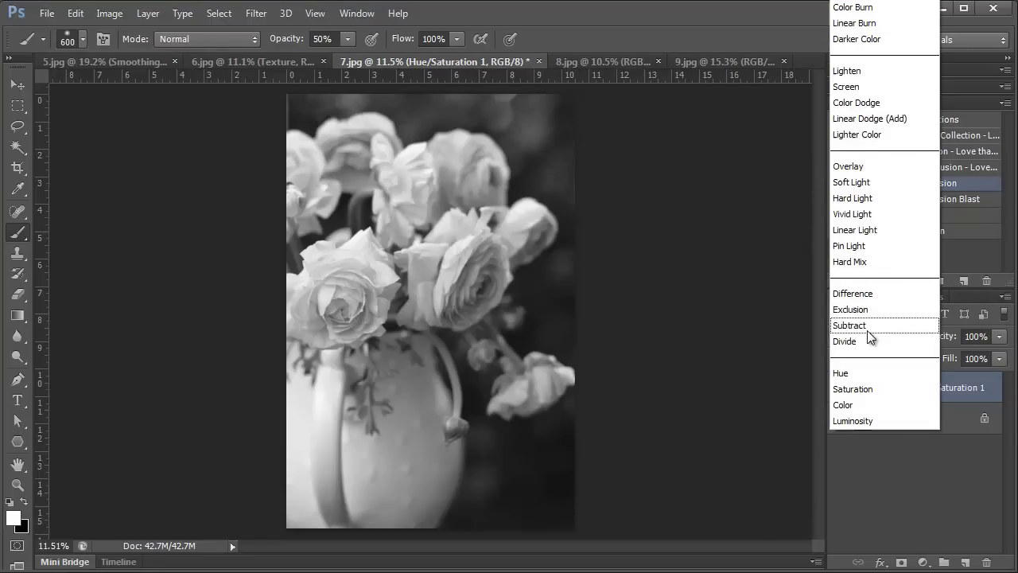
left_click(853, 183)
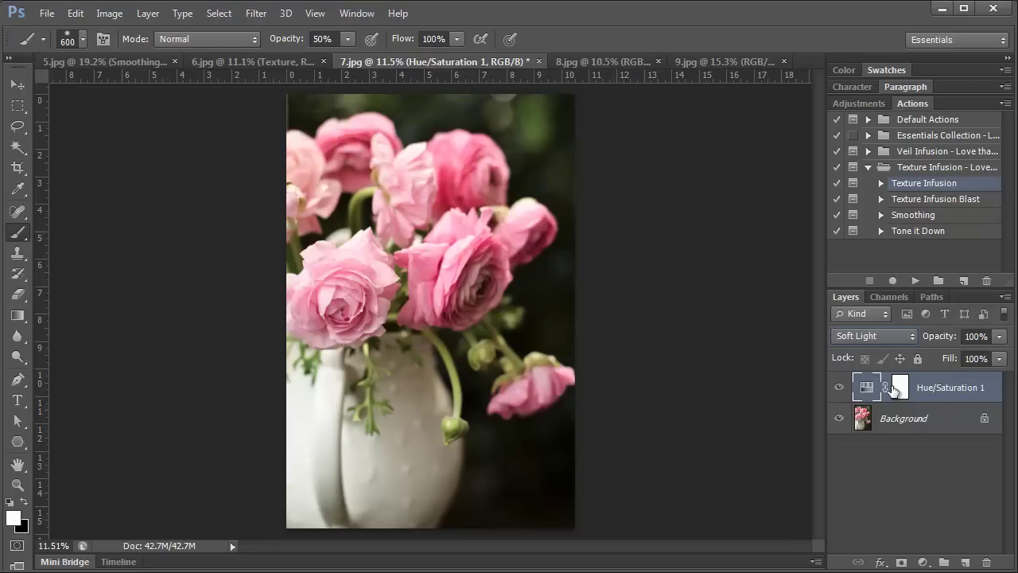
Step: Invert the Hue/Saturation 1 mask to black, paint white over the flowers at 50% brush opacity, and compare the photo with and without the layer
left_click(900, 388)
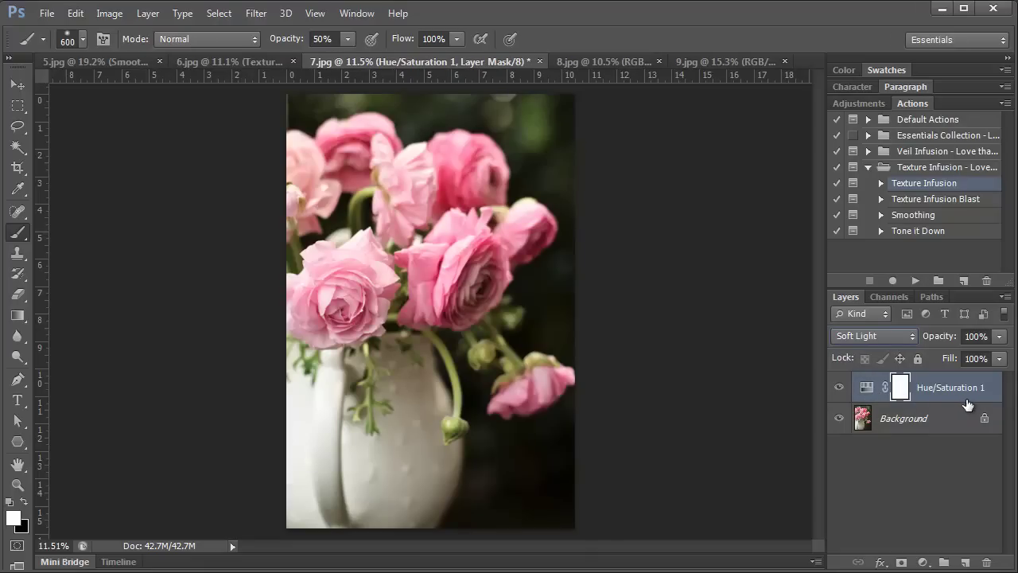
key("ctrl+i")
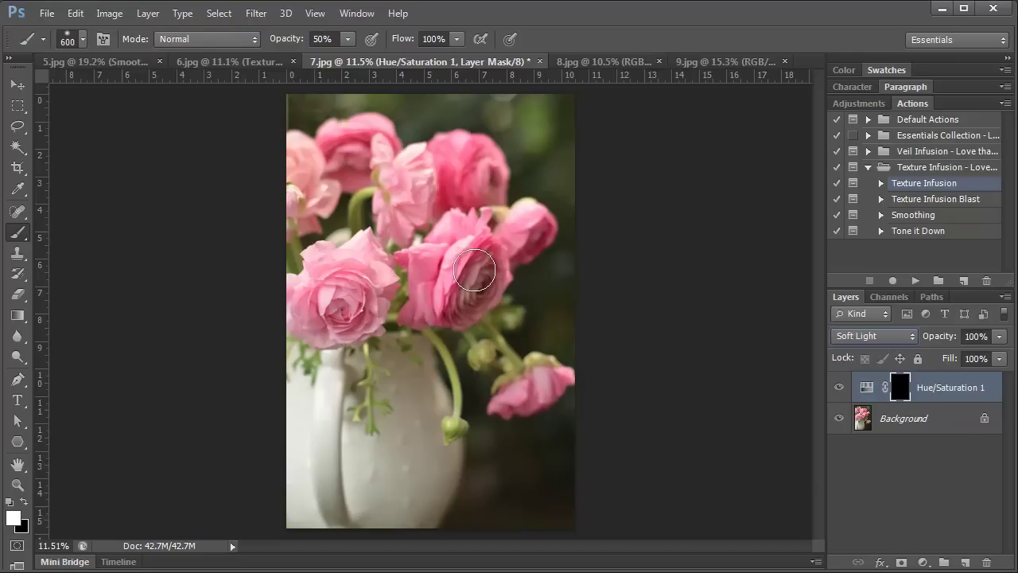
mouse_move(460, 256)
left_mouse_down()
mouse_move(493, 260)
mouse_move(452, 304)
mouse_move(481, 232)
mouse_move(429, 288)
mouse_move(439, 246)
mouse_move(463, 226)
mouse_move(450, 163)
mouse_move(471, 167)
mouse_move(474, 196)
mouse_move(405, 207)
mouse_move(425, 183)
mouse_move(325, 299)
mouse_move(331, 281)
mouse_move(377, 270)
mouse_move(374, 303)
mouse_move(538, 385)
mouse_move(515, 390)
mouse_move(553, 380)
mouse_move(515, 238)
mouse_move(531, 223)
mouse_move(493, 247)
mouse_move(423, 164)
mouse_move(400, 187)
mouse_move(345, 156)
mouse_move(311, 178)
mouse_move(361, 146)
mouse_move(421, 204)
mouse_move(461, 175)
mouse_move(451, 266)
mouse_move(481, 251)
left_mouse_up()
left_click(839, 388)
left_click(839, 388)
left_click(839, 389)
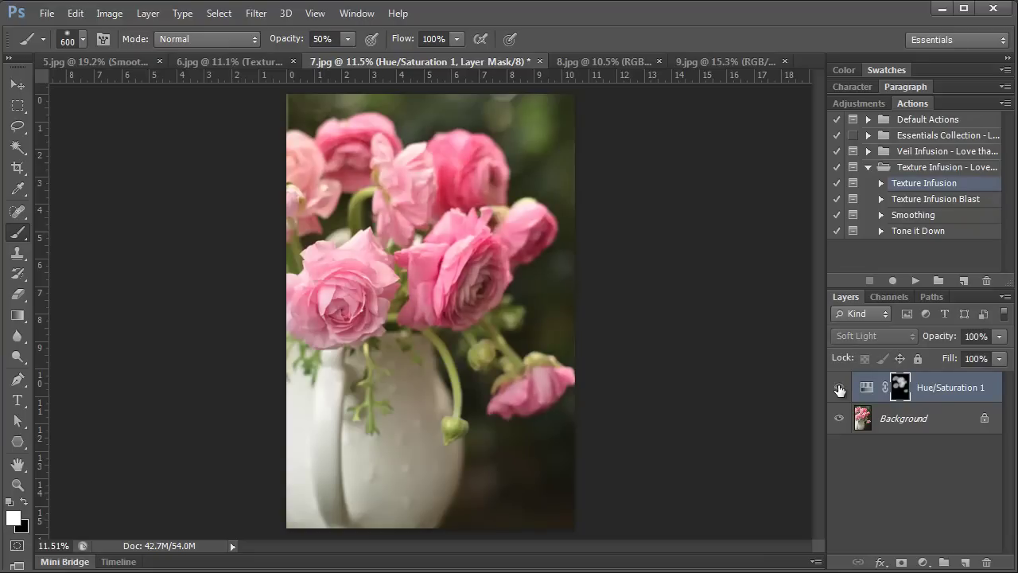
left_click(839, 388)
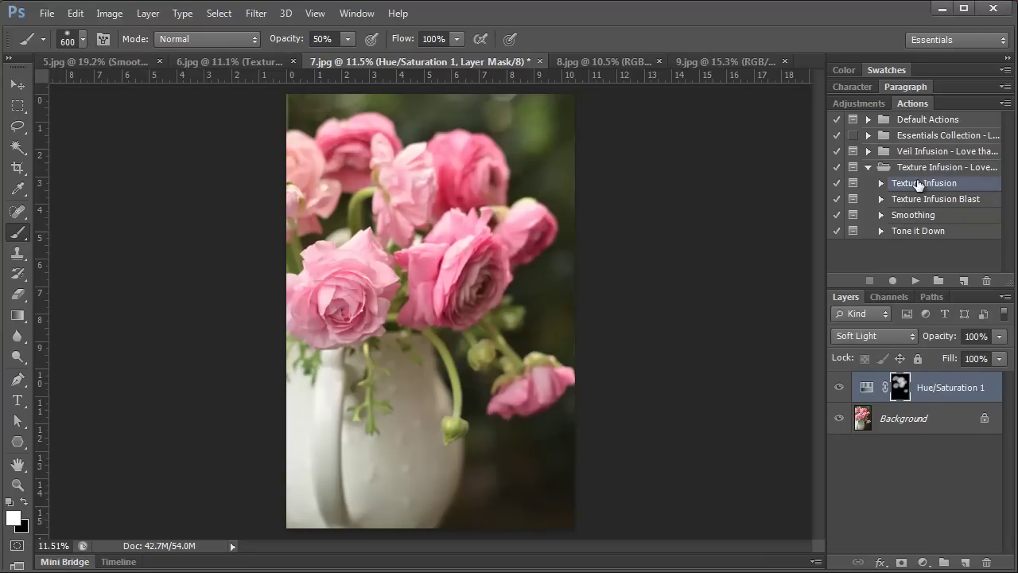
Step: Run the Texture Infusion action with the galileo-owc-lts texture, rotating and enlarging it to cover the whole photo
left_click(912, 280)
left_click(486, 258)
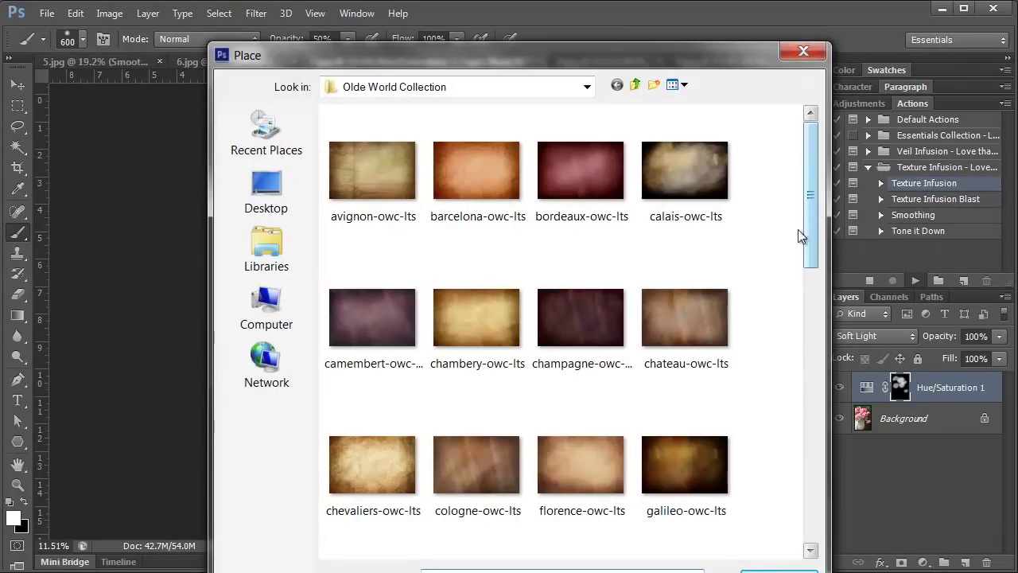
left_click(697, 454)
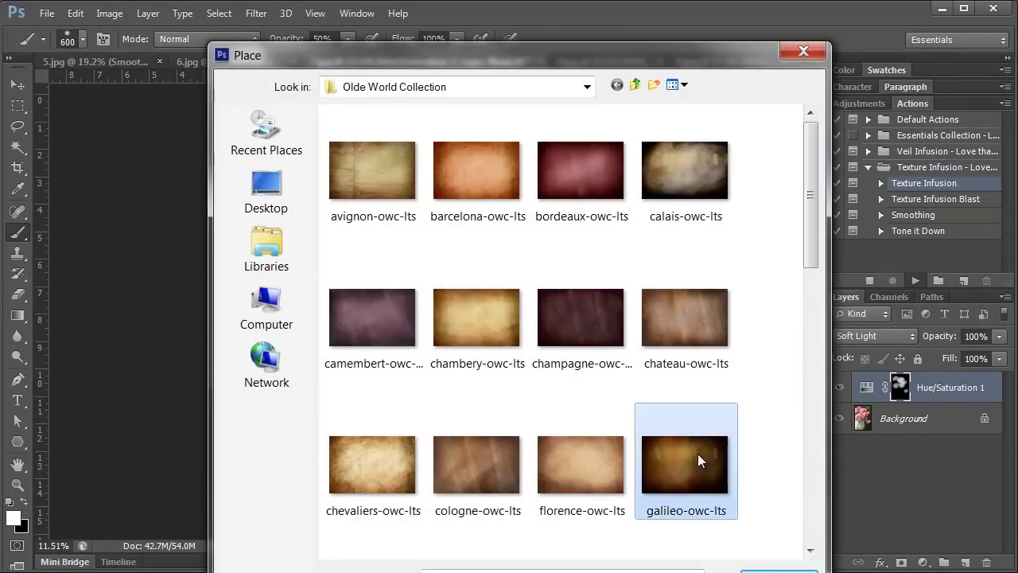
left_click(779, 571)
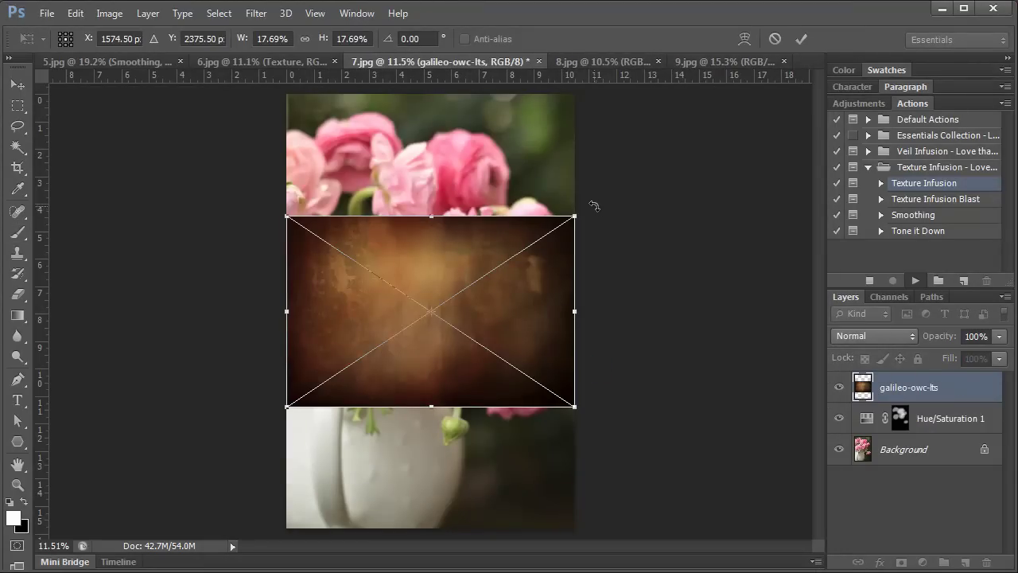
left_click_drag(589, 207, 381, 137)
left_click_drag(473, 375, 572, 523)
key("Return")
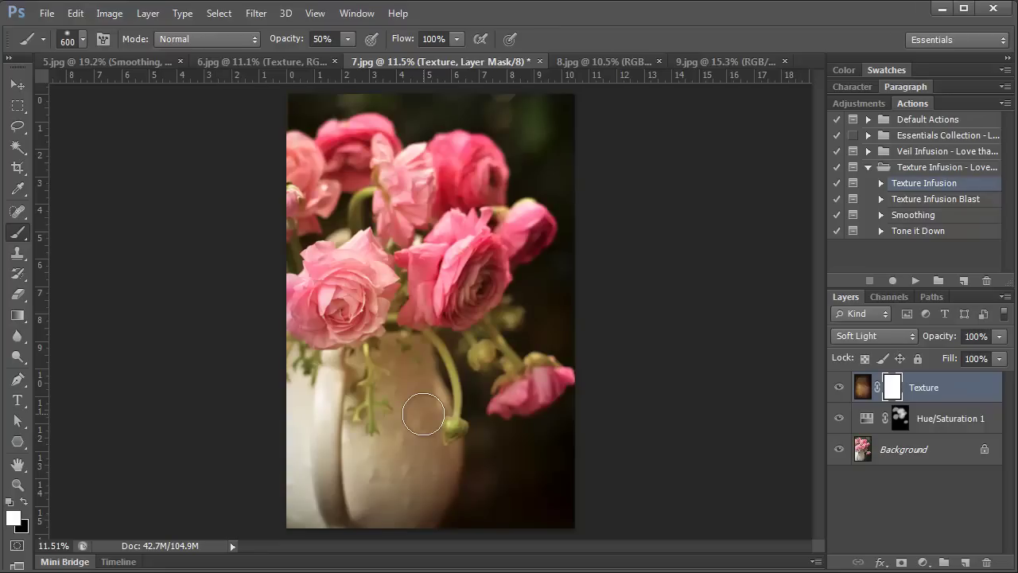
Step: Run the Smoothing action on the galileo Texture layer
left_click(914, 216)
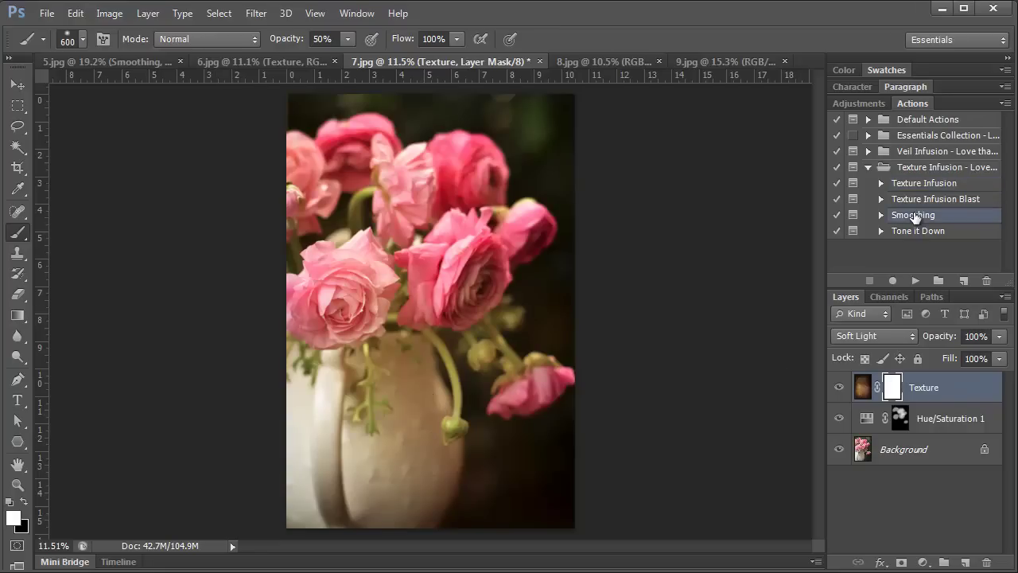
left_click(916, 280)
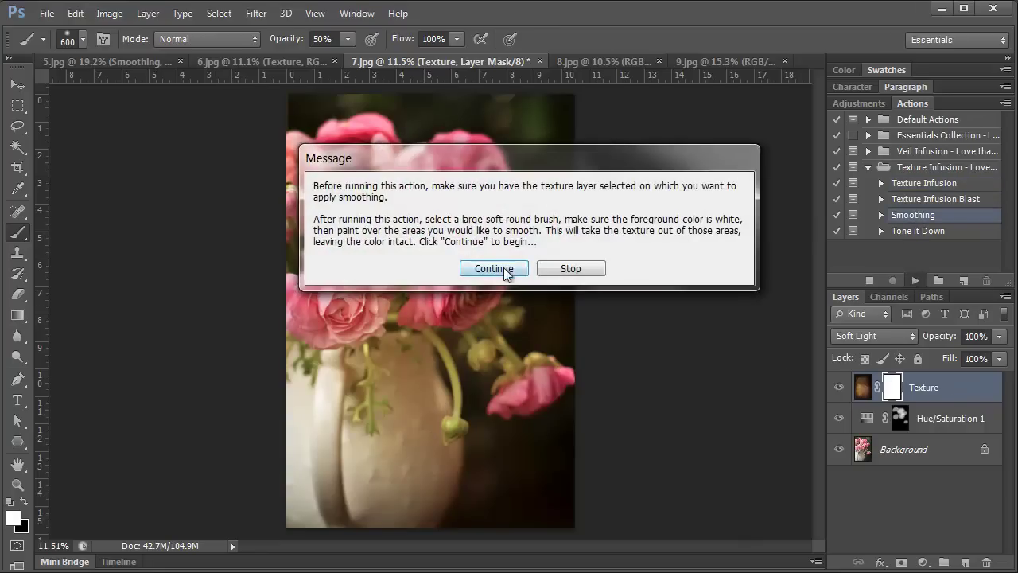
left_click(500, 268)
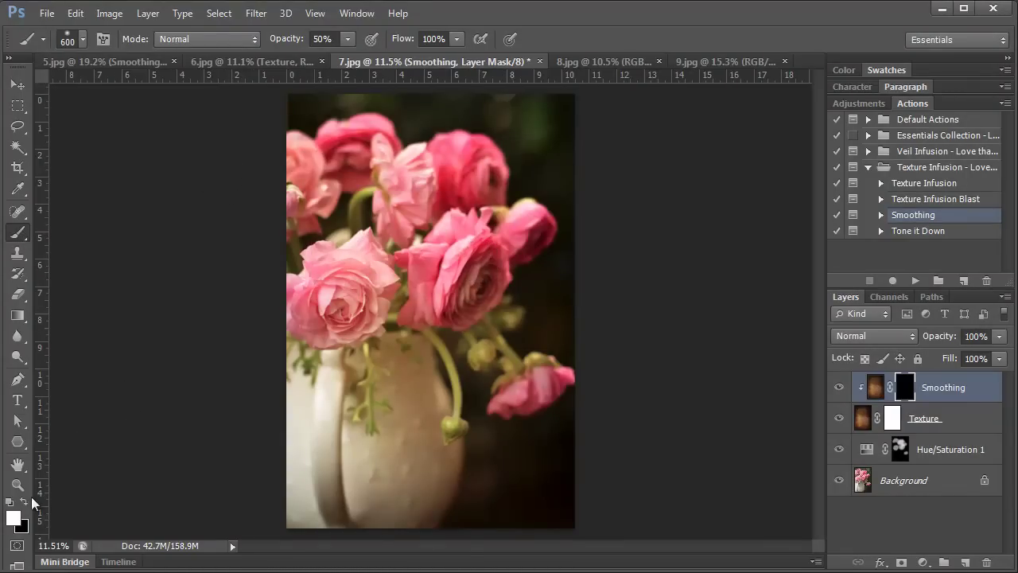
Step: Paint white over the flowers on the Smoothing mask, enlarging the brush, and compare the result with the original Background
mouse_move(405, 164)
left_mouse_down()
mouse_move(407, 219)
mouse_move(446, 272)
mouse_move(455, 258)
mouse_move(447, 284)
mouse_move(459, 278)
mouse_move(456, 171)
mouse_move(300, 303)
mouse_move(353, 274)
mouse_move(435, 265)
mouse_move(521, 214)
mouse_move(504, 222)
mouse_move(473, 190)
mouse_move(424, 171)
mouse_move(398, 179)
mouse_move(363, 146)
mouse_move(345, 151)
mouse_move(451, 229)
mouse_move(459, 268)
mouse_move(475, 268)
mouse_move(469, 277)
mouse_move(502, 355)
mouse_move(538, 378)
mouse_move(527, 385)
mouse_move(470, 321)
mouse_move(457, 176)
mouse_move(405, 184)
mouse_move(390, 239)
mouse_move(351, 313)
left_mouse_up()
key("bracketright")
key("bracketright")
key("bracketright")
key("bracketright")
left_click(839, 481, "alt")
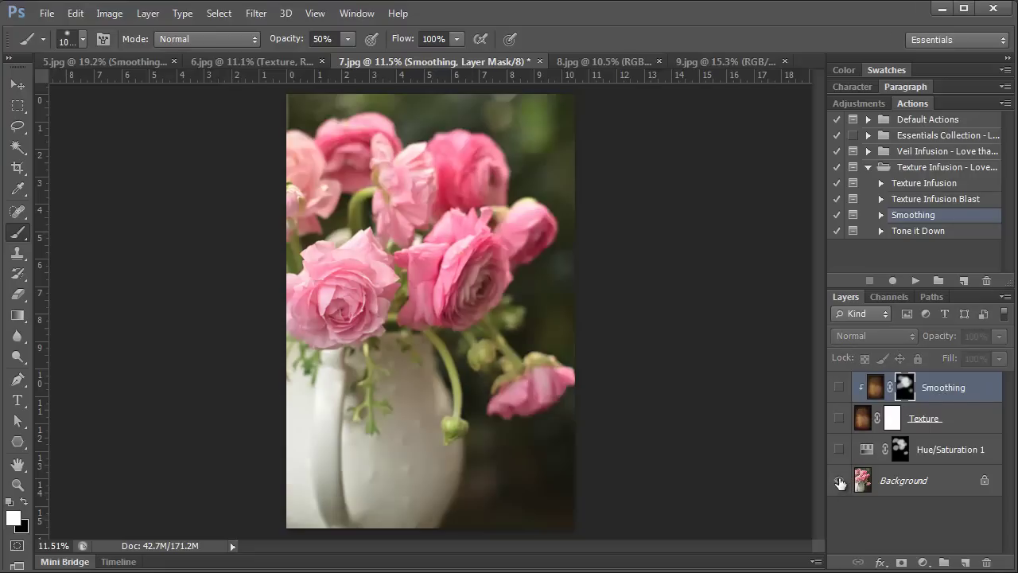
left_click(840, 482, "alt")
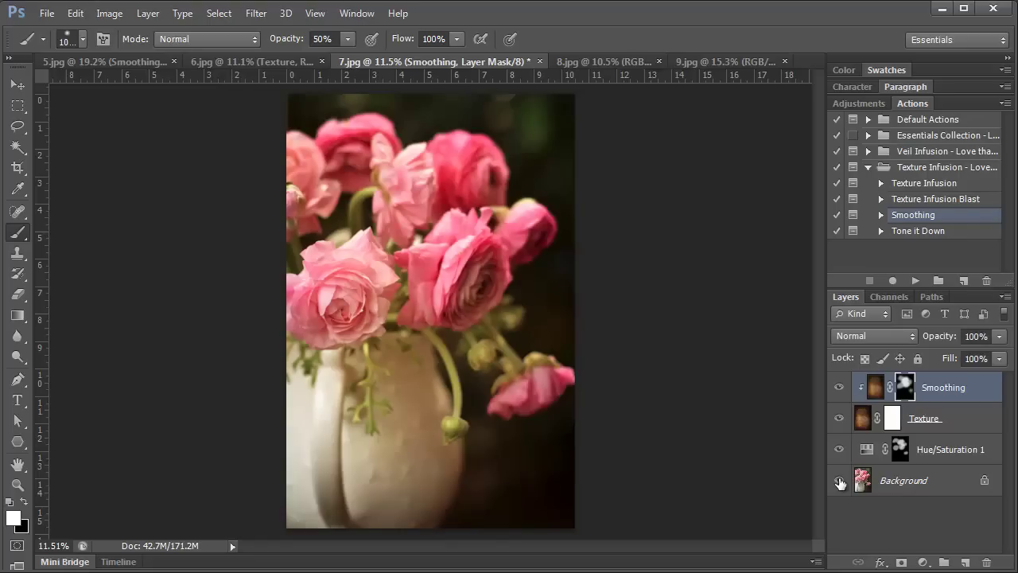
left_click(840, 482, "alt")
left_click(840, 482, "alt")
Step: Run the Texture Infusion action with the bordeaux-owc-lts texture, rotating and enlarging it to cover the whole photo
left_click(925, 183)
left_click(915, 280)
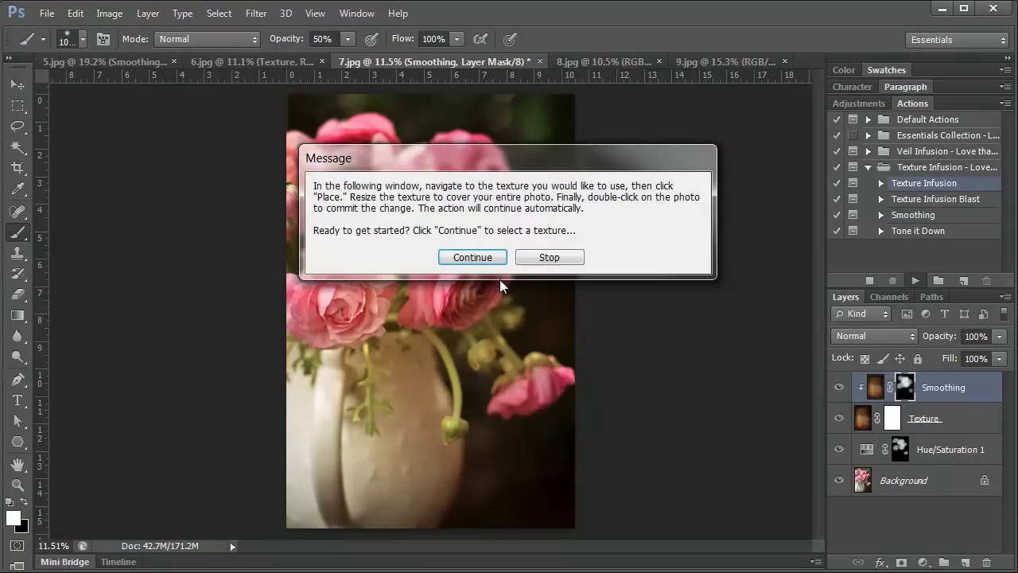
left_click(472, 257)
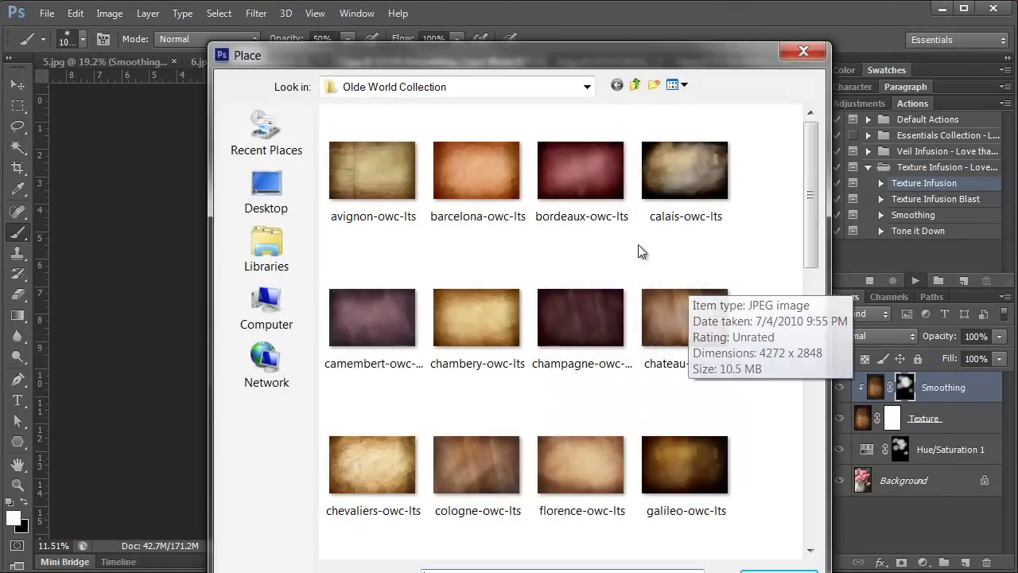
left_click(573, 176)
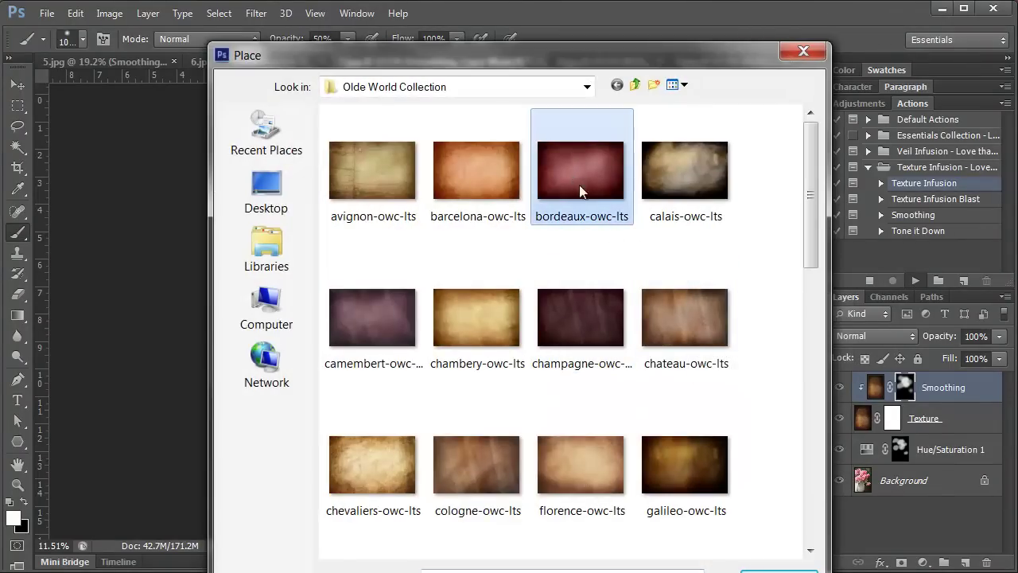
left_click(768, 570)
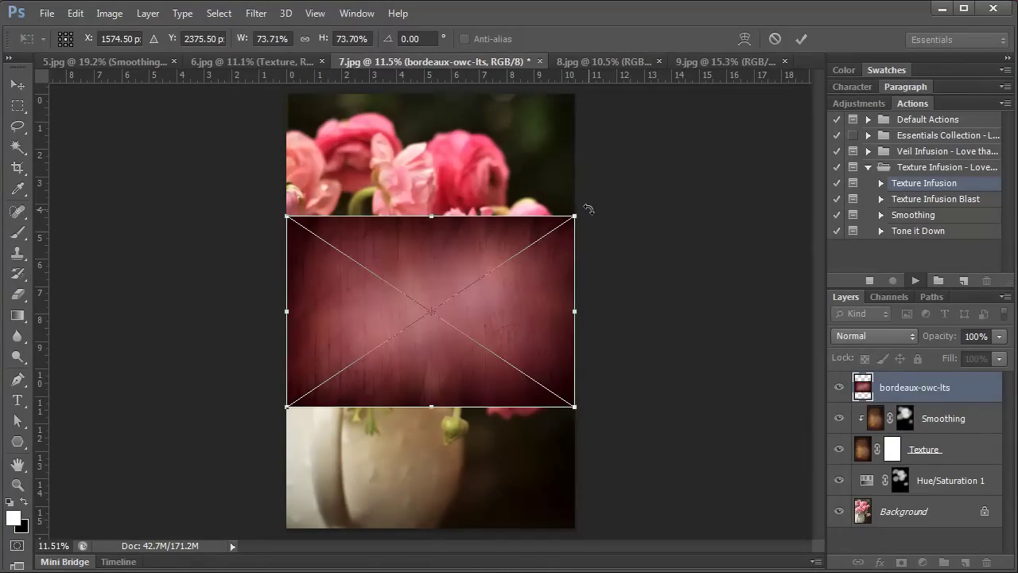
left_click_drag(589, 208, 328, 153)
left_click_drag(427, 225, 381, 146)
mouse_move(478, 381)
left_mouse_down()
mouse_move(570, 528)
mouse_move(581, 526)
left_mouse_up()
key("Return")
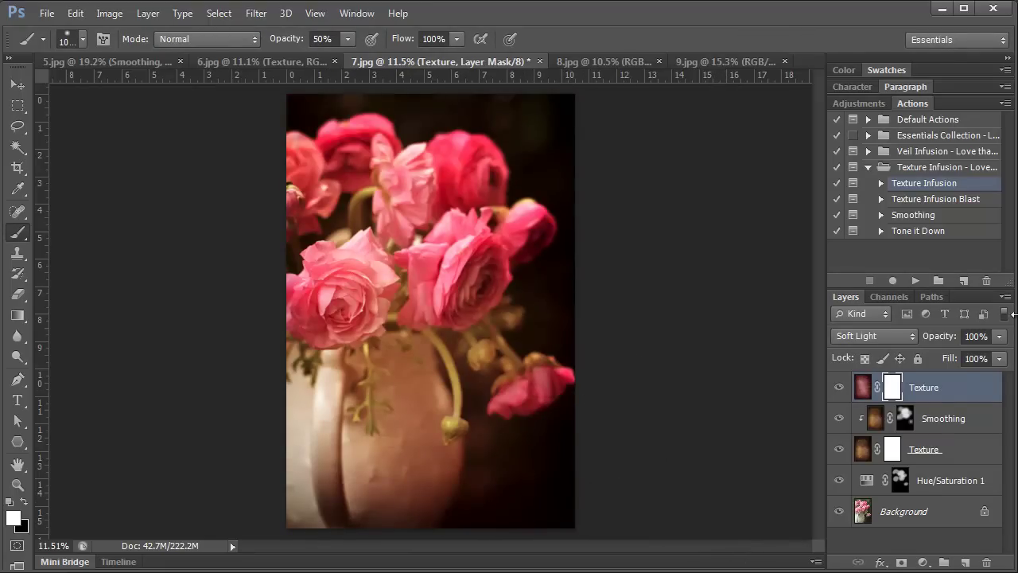
Step: Set the bordeaux Texture layer's opacity to 75% and run the Tone it Down action on it
left_click(1000, 336)
left_click_drag(1001, 358, 981, 357)
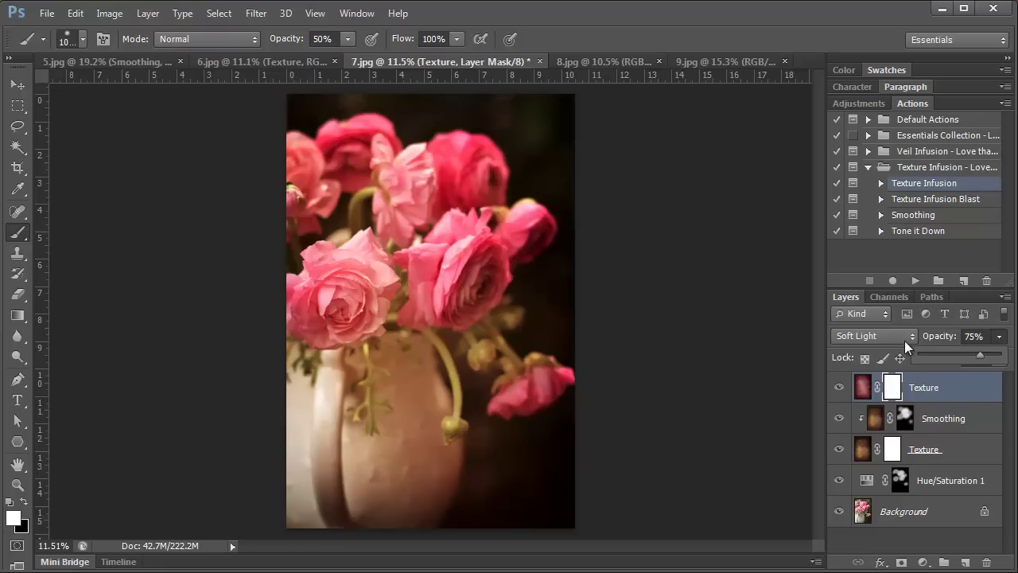
left_click(917, 243)
left_click(899, 232)
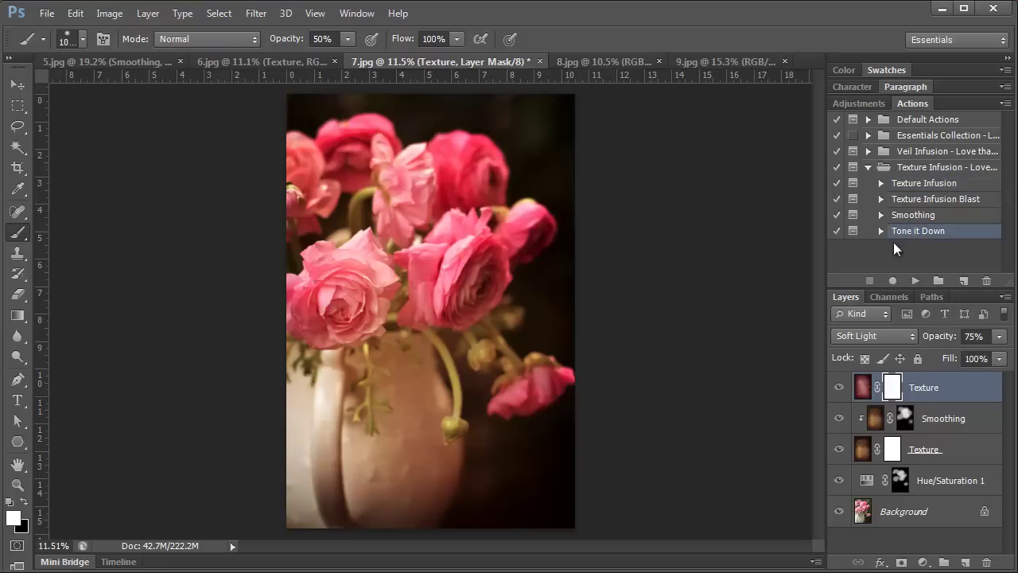
left_click(914, 281)
left_click(445, 248)
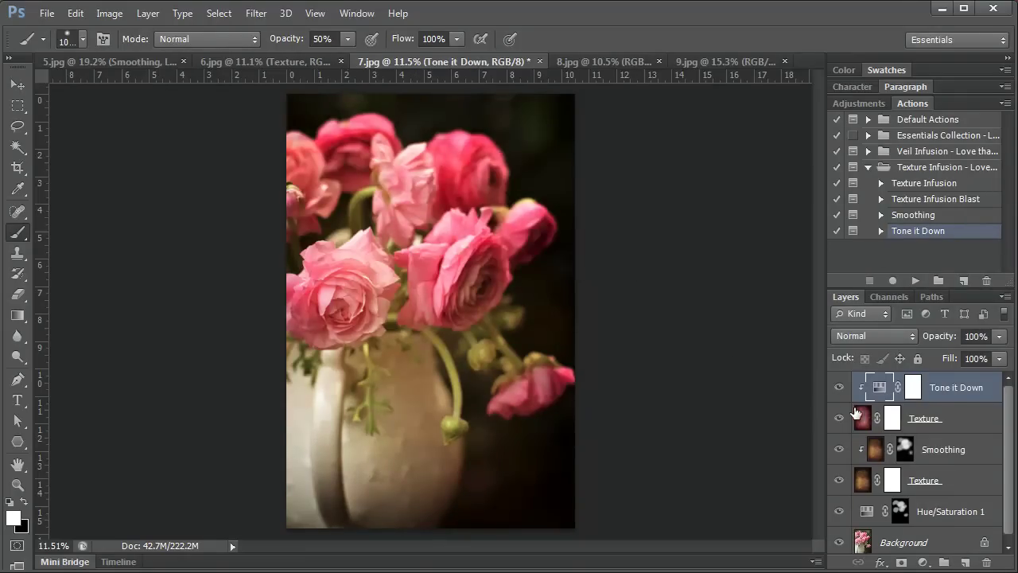
Step: Set the Tone it Down layer's opacity to 64% and compare the photo with and without it
left_click(839, 388)
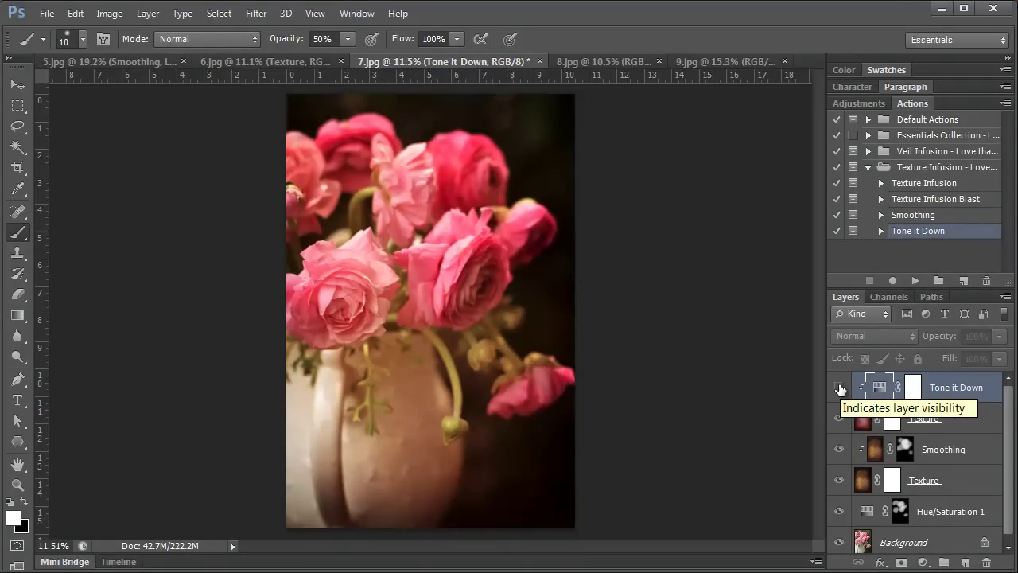
left_click(839, 388)
left_click(1000, 337)
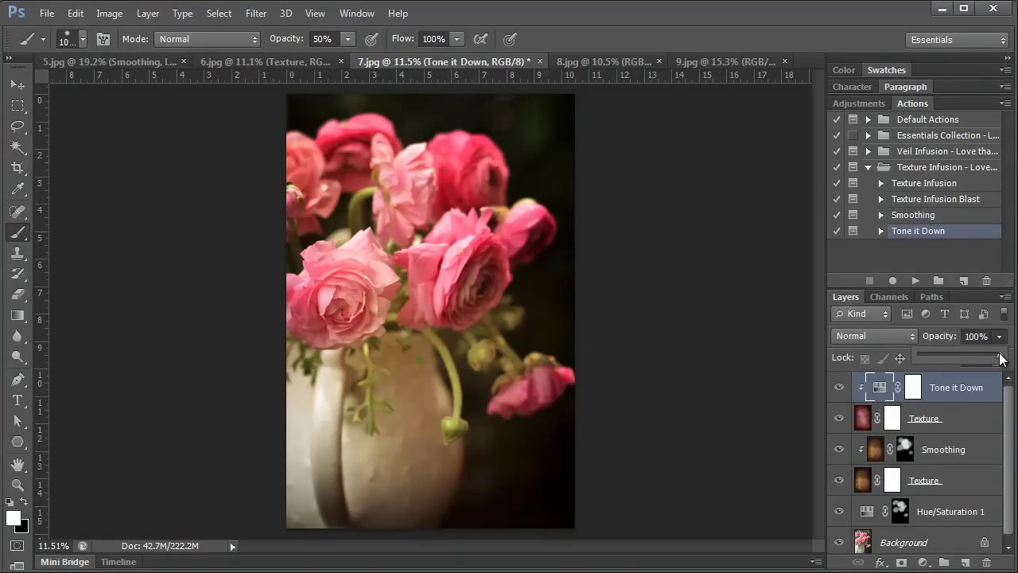
left_click_drag(1000, 359, 983, 360)
left_click(839, 387)
left_click(838, 387)
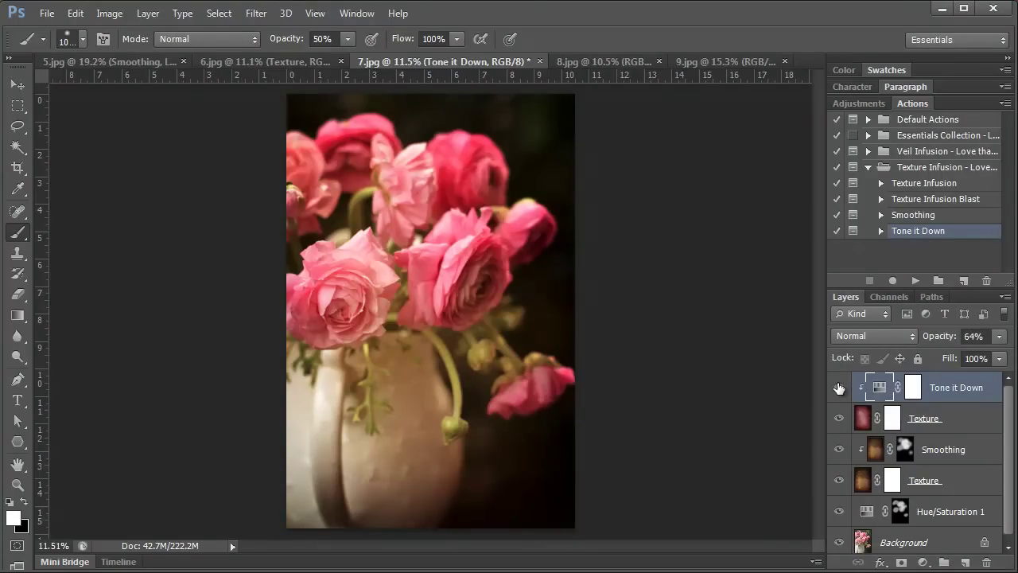
left_click(838, 388)
left_click(838, 387)
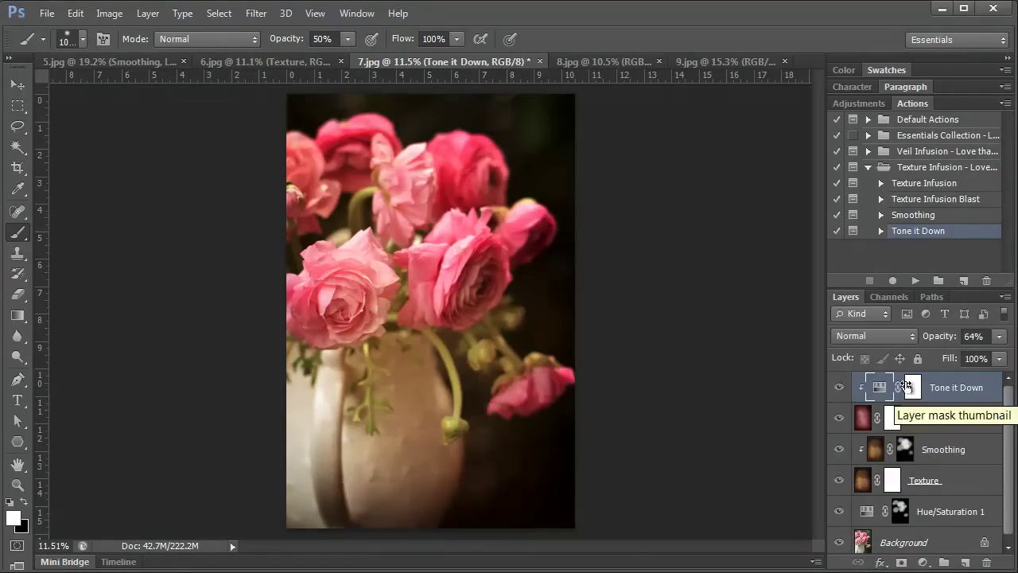
Step: Run the Texture Infusion action with the chateau-owc-lts texture, rotating and enlarging it to cover the whole photo
left_click(913, 187)
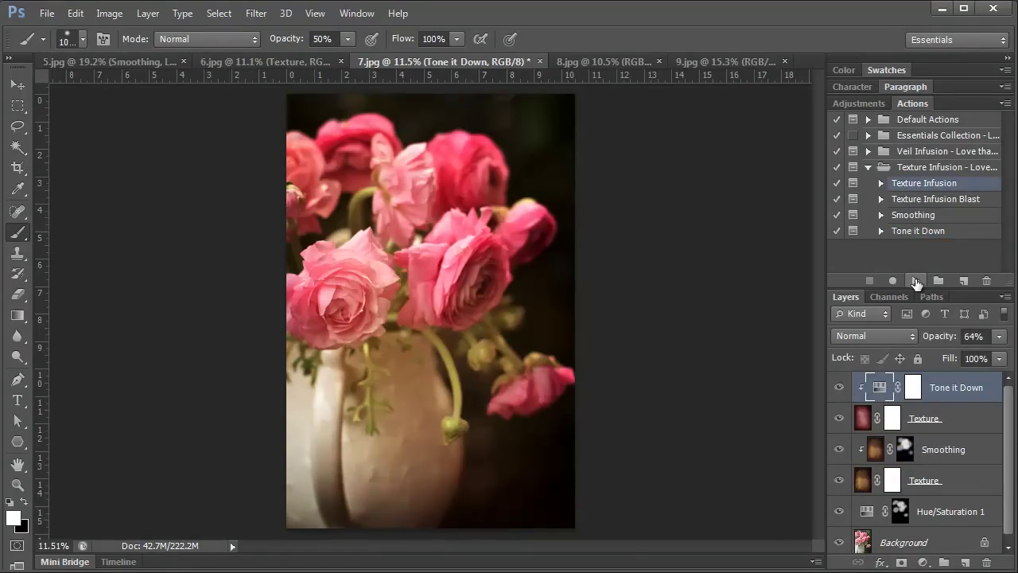
left_click(914, 282)
left_click(472, 256)
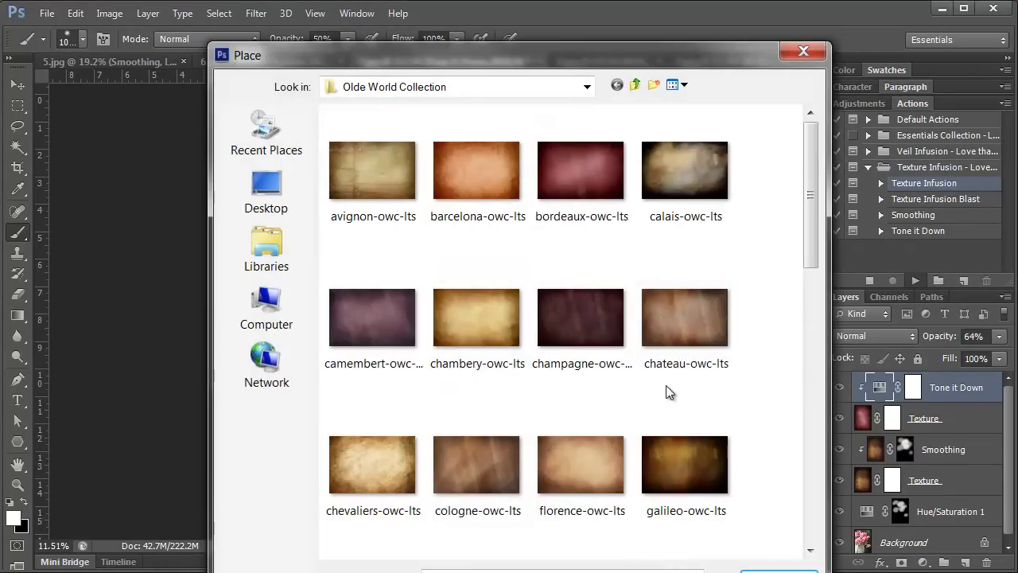
left_click(674, 331)
key("Return")
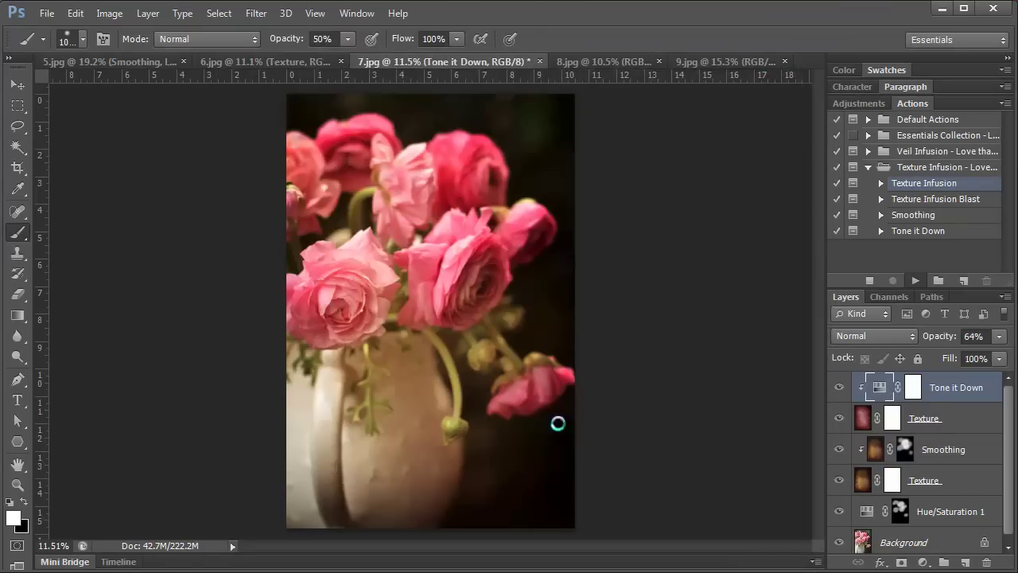
left_click_drag(599, 205, 310, 102)
left_click_drag(404, 199, 355, 126)
mouse_move(475, 380)
left_mouse_down()
mouse_move(527, 479)
mouse_move(574, 527)
left_mouse_up()
key("b")
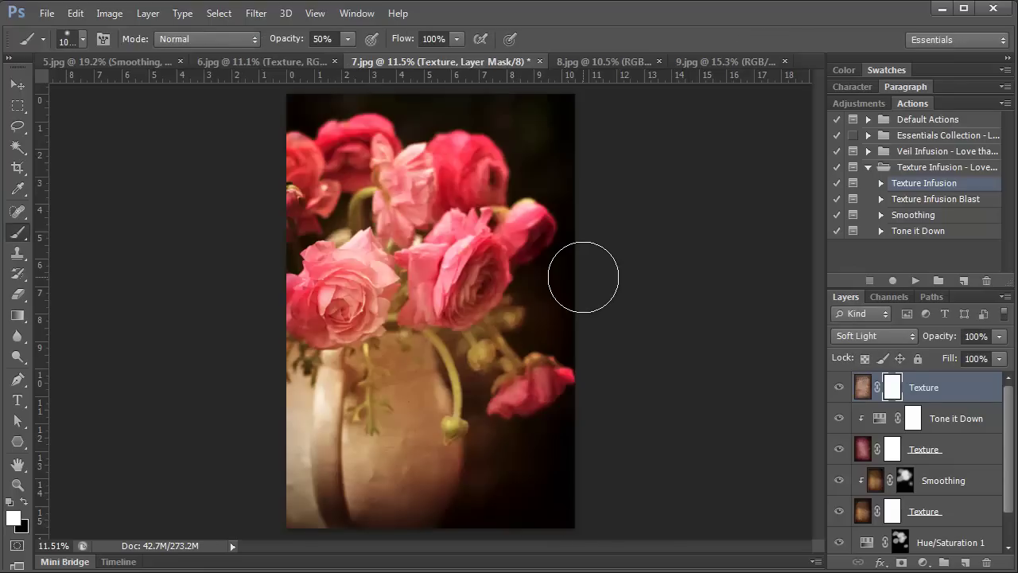
Step: Set the chateau Texture layer's blend mode to Screen and its opacity to 60%
left_click(863, 386)
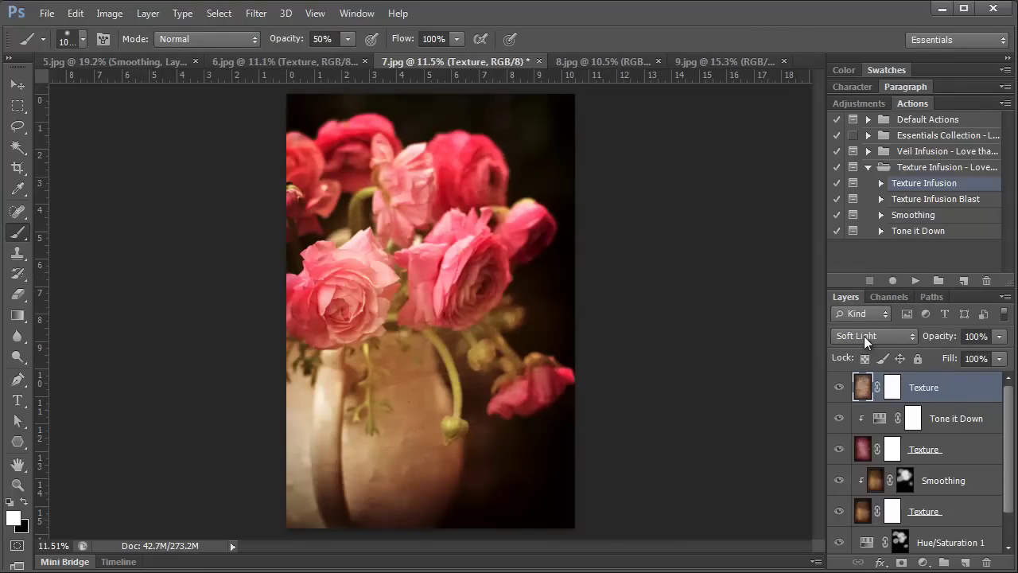
left_click(864, 336)
left_click(858, 87)
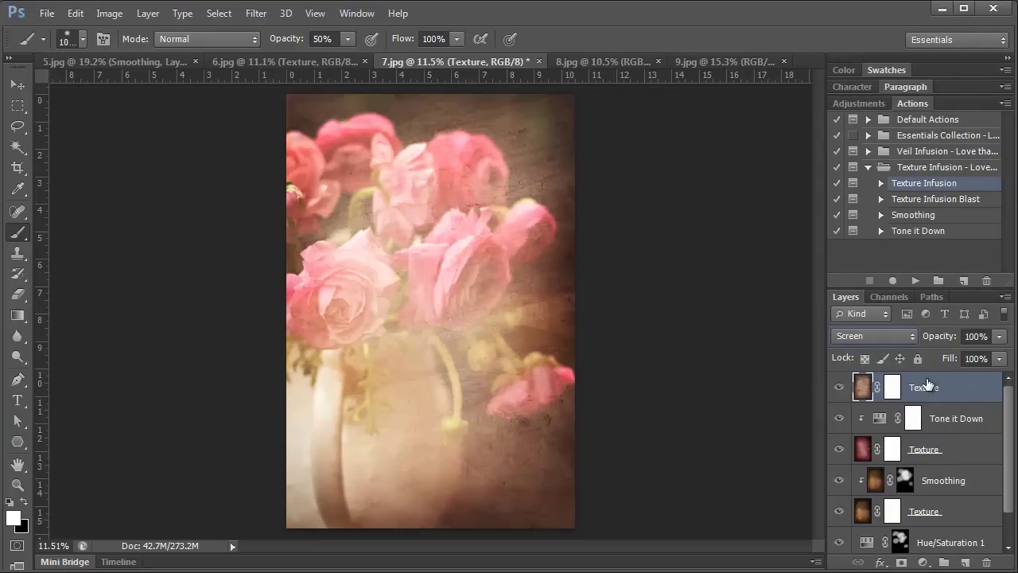
left_click(1000, 336)
left_click_drag(1000, 359, 967, 357)
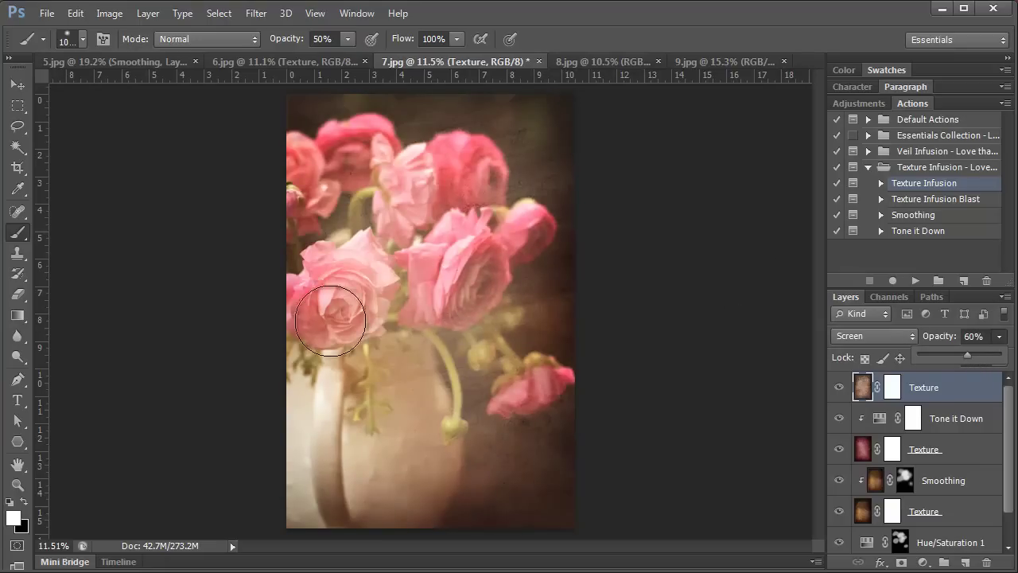
Step: Paint black at 50% brush opacity on the chateau Texture layer's mask to reduce the texture over the flowers
left_click(890, 389)
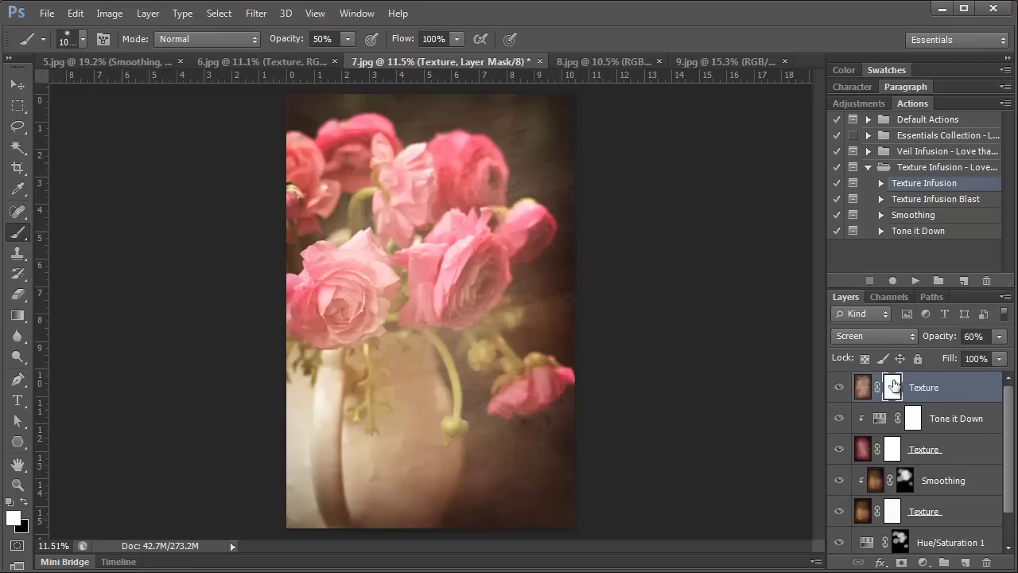
left_click(24, 502)
mouse_move(406, 235)
left_mouse_down()
mouse_move(458, 253)
mouse_move(457, 276)
left_mouse_up()
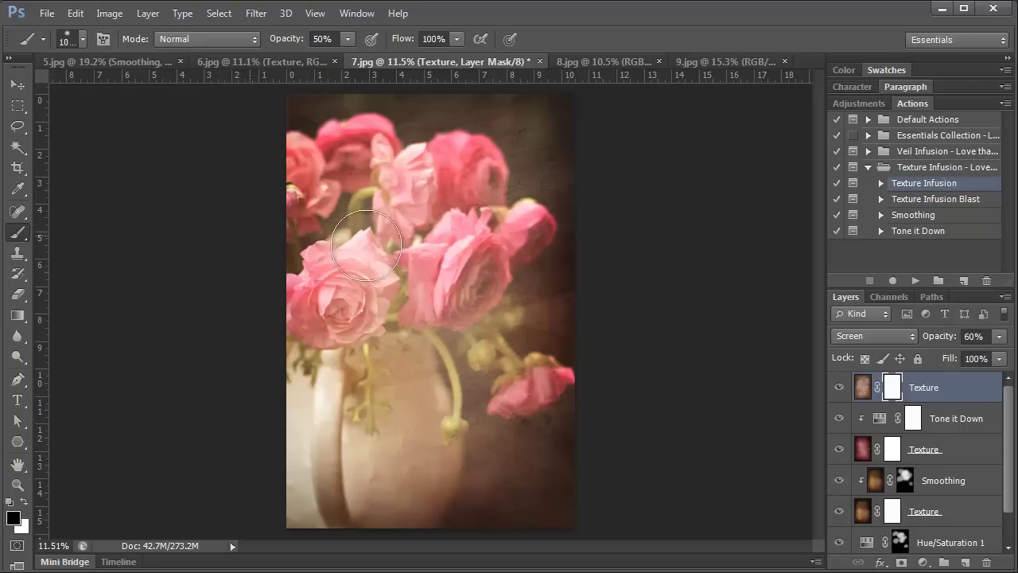
mouse_move(461, 234)
left_mouse_down()
mouse_move(462, 268)
mouse_move(443, 259)
mouse_move(477, 282)
mouse_move(521, 227)
mouse_move(460, 159)
mouse_move(405, 189)
mouse_move(334, 273)
mouse_move(348, 318)
mouse_move(364, 287)
mouse_move(521, 402)
mouse_move(448, 291)
left_mouse_up()
key("bracketleft")
key("bracketleft")
key("bracketleft")
key("bracketleft")
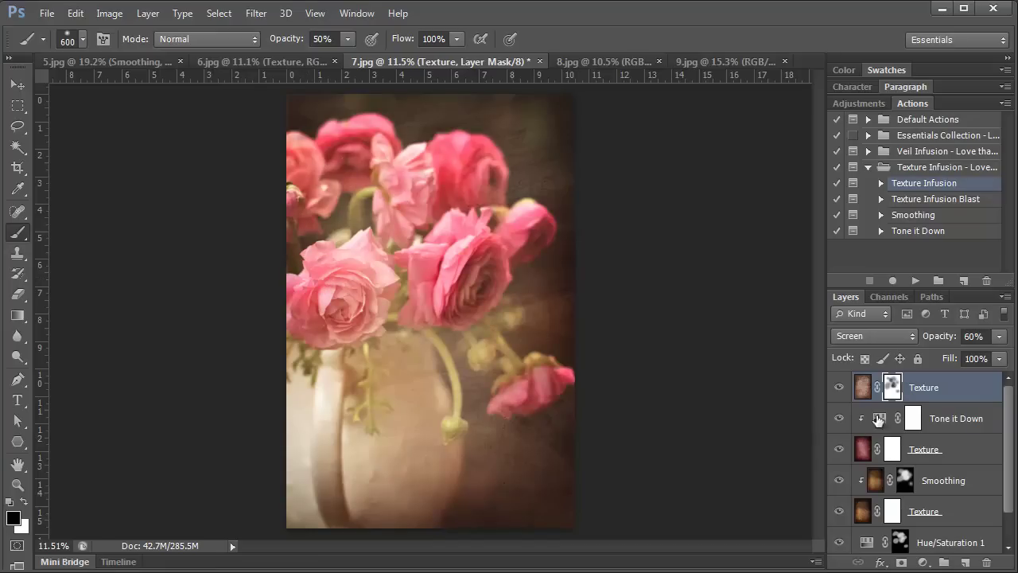
Step: Smooth the chateau texture over the flowers with the Smoothing action and a white brush, comparing the result with the original photo
left_click(918, 216)
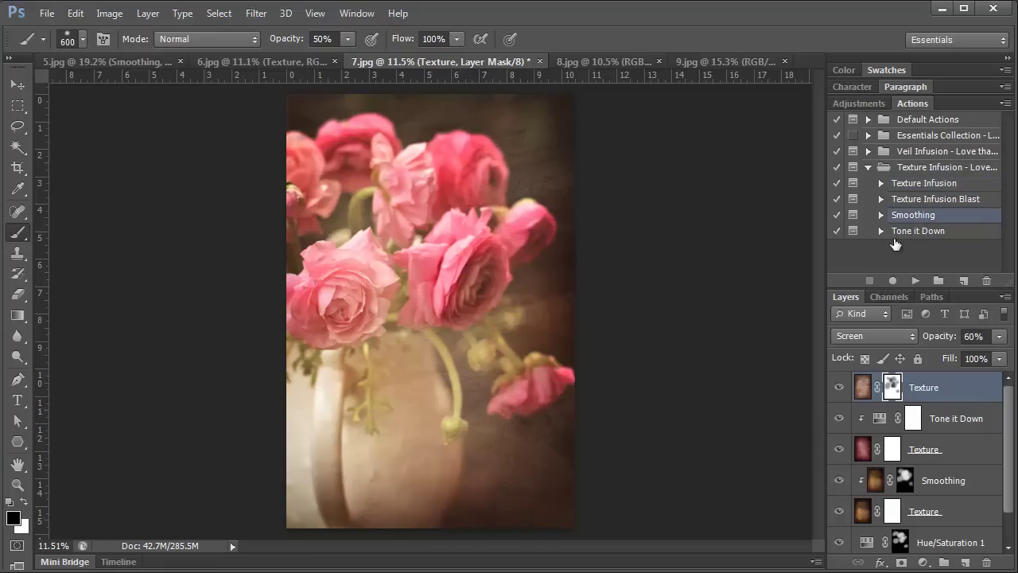
left_click(916, 281)
left_click(512, 264)
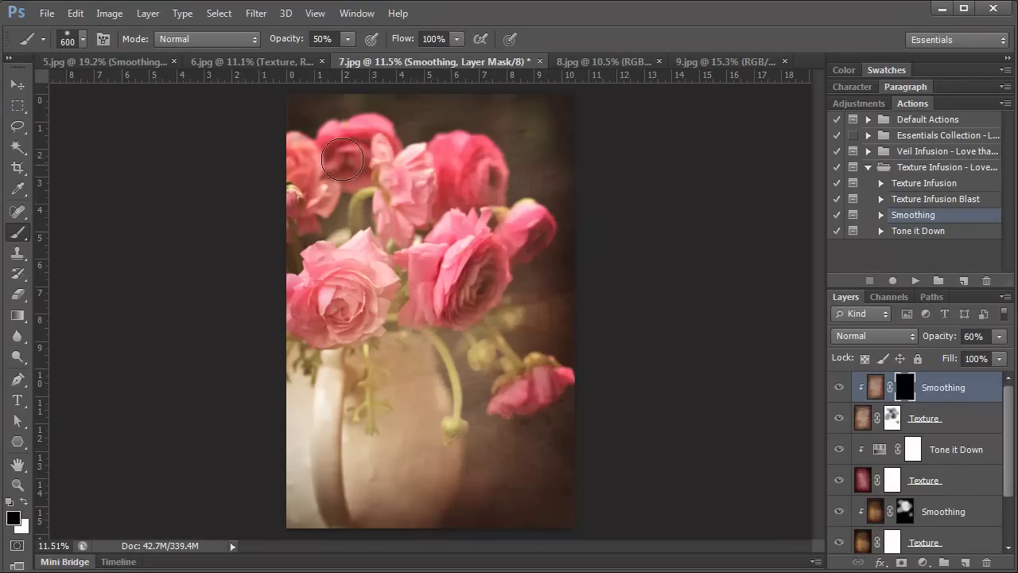
key("e")
left_click(29, 499)
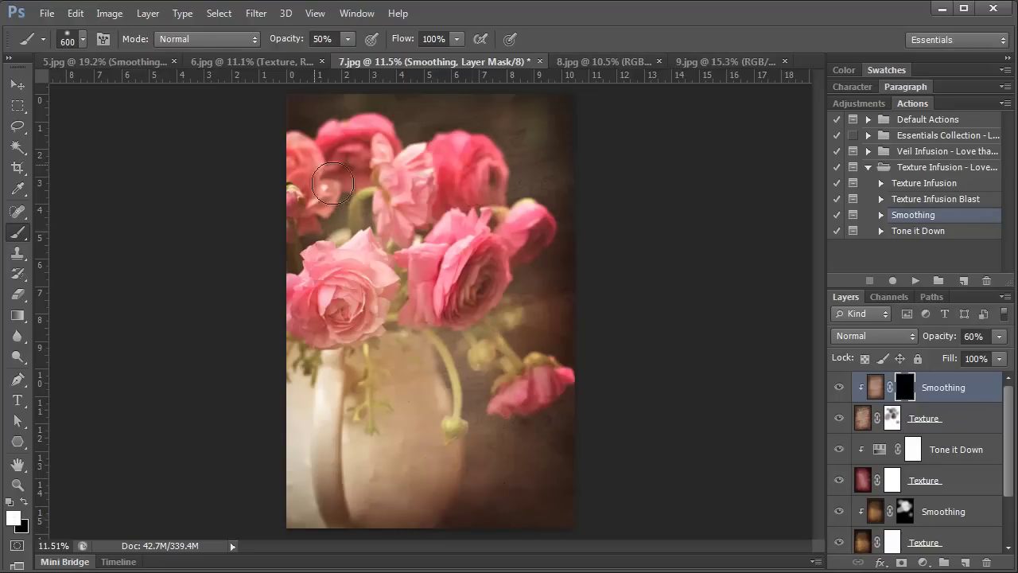
mouse_move(450, 169)
left_mouse_down()
mouse_move(513, 168)
mouse_move(498, 165)
mouse_move(492, 220)
mouse_move(489, 208)
mouse_move(529, 222)
mouse_move(484, 255)
mouse_move(485, 288)
mouse_move(452, 346)
mouse_move(472, 376)
mouse_move(521, 379)
left_mouse_up()
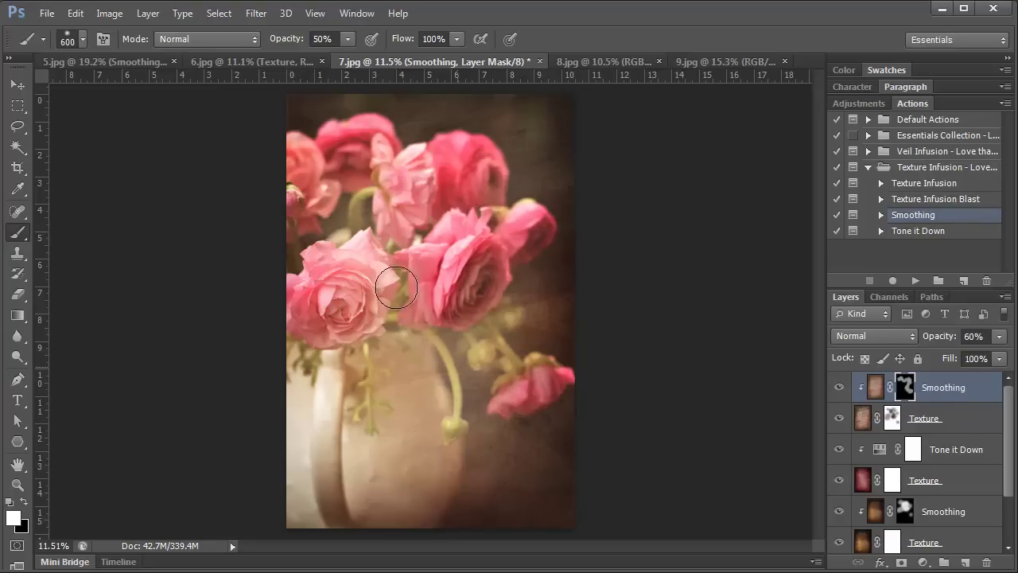
scroll(1011, 497, "down", 2)
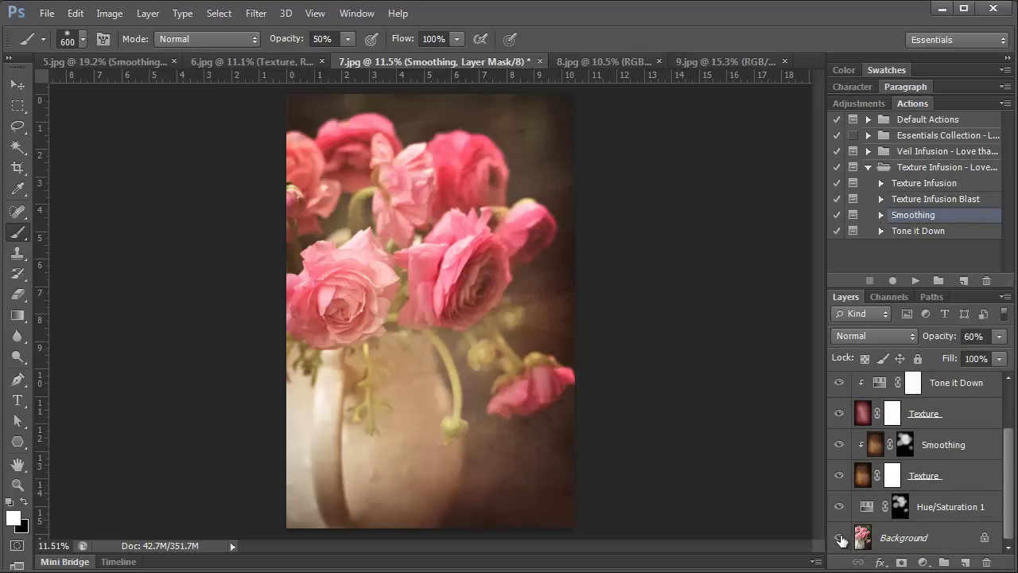
left_click(839, 539, "alt")
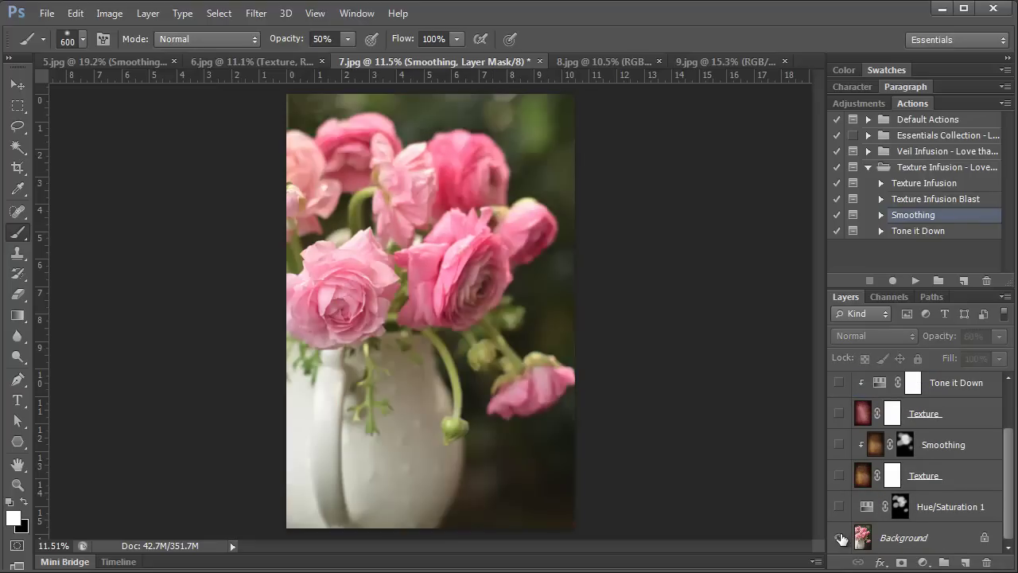
left_click(841, 540, "alt")
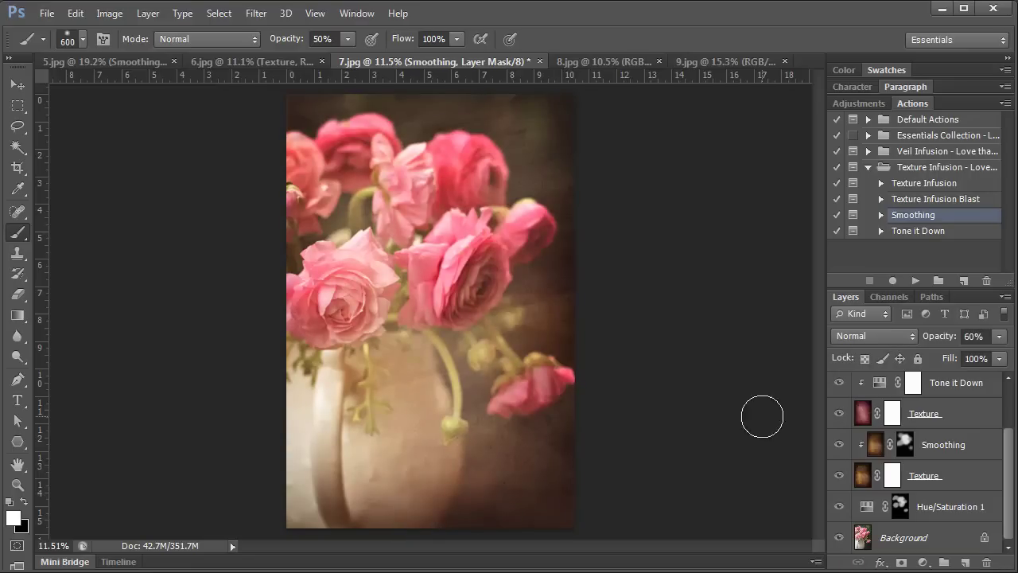
Step: Switch to 8.jpg and add a Hue/Saturation adjustment layer that fully desaturates the photo
left_click(583, 60)
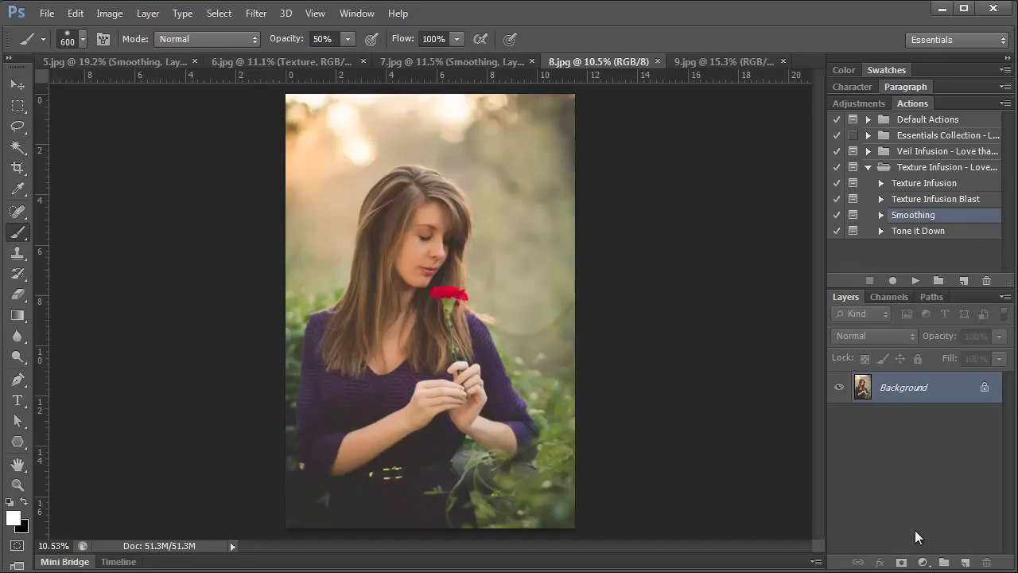
left_click(923, 564)
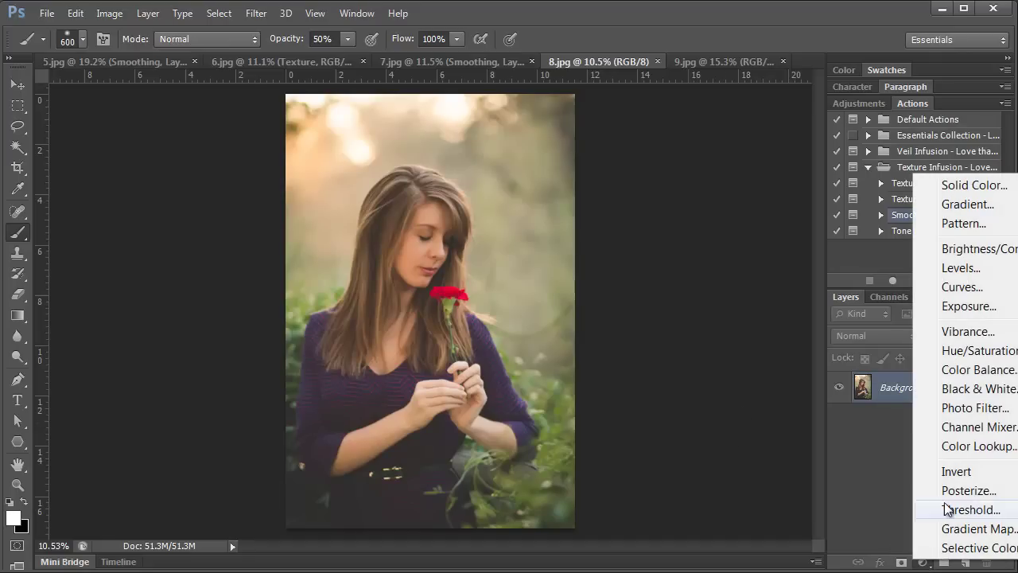
left_click(966, 350)
left_click_drag(815, 300, 712, 300)
left_click(926, 148)
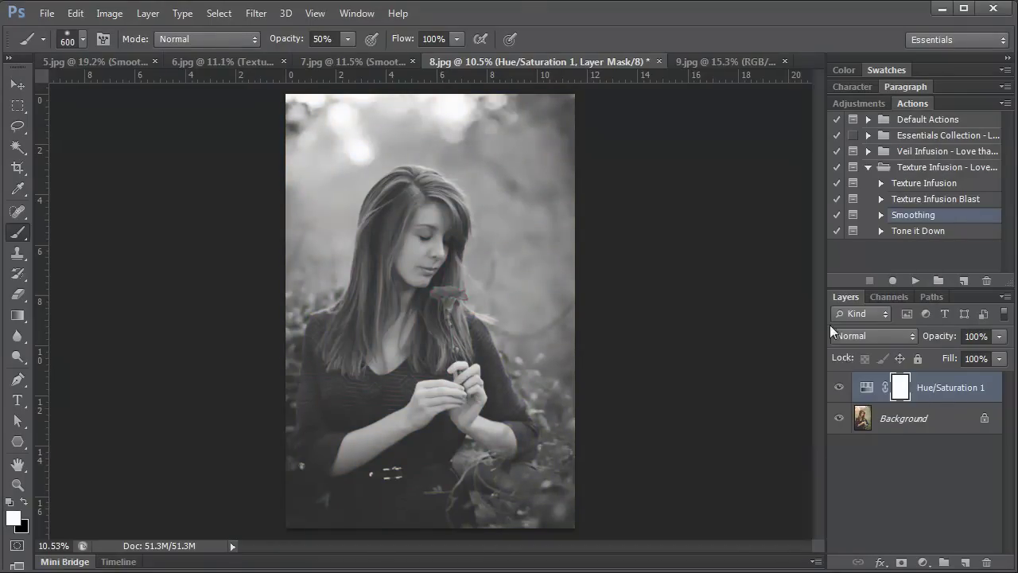
Step: Set the Hue/Saturation layer to Soft Light at 82% opacity and compare the photo with and without it
left_click(883, 335)
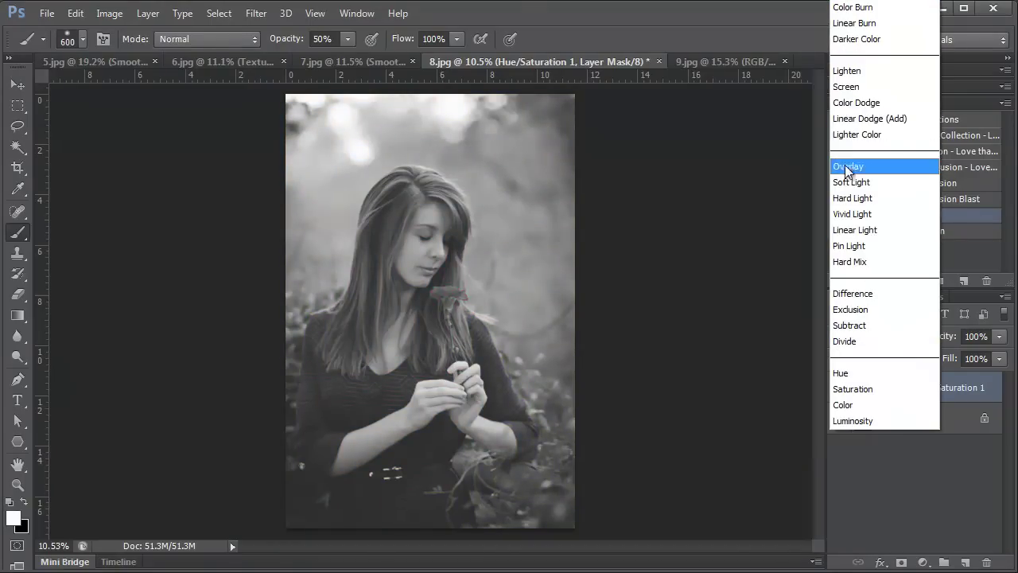
left_click(851, 182)
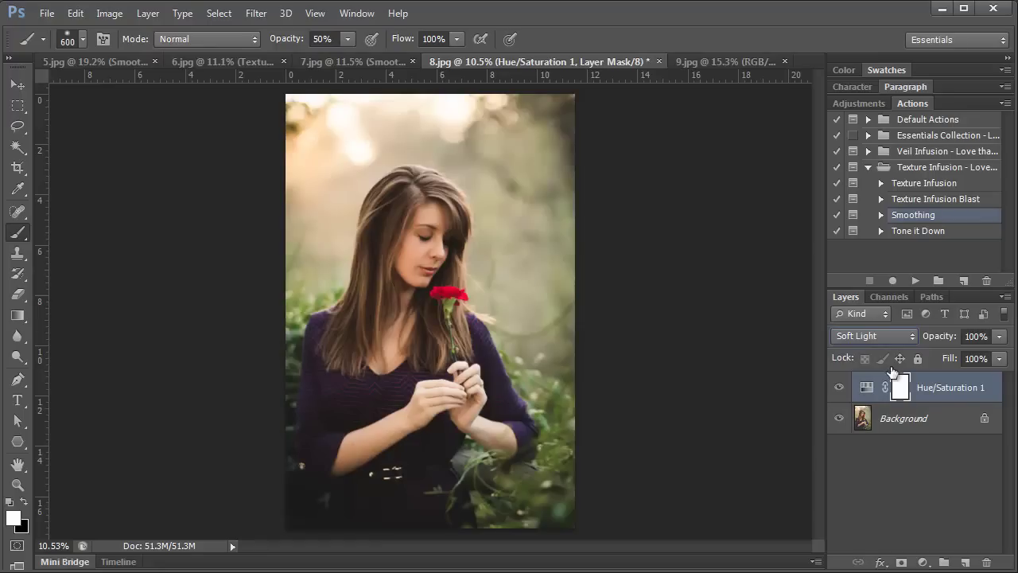
left_click(999, 336)
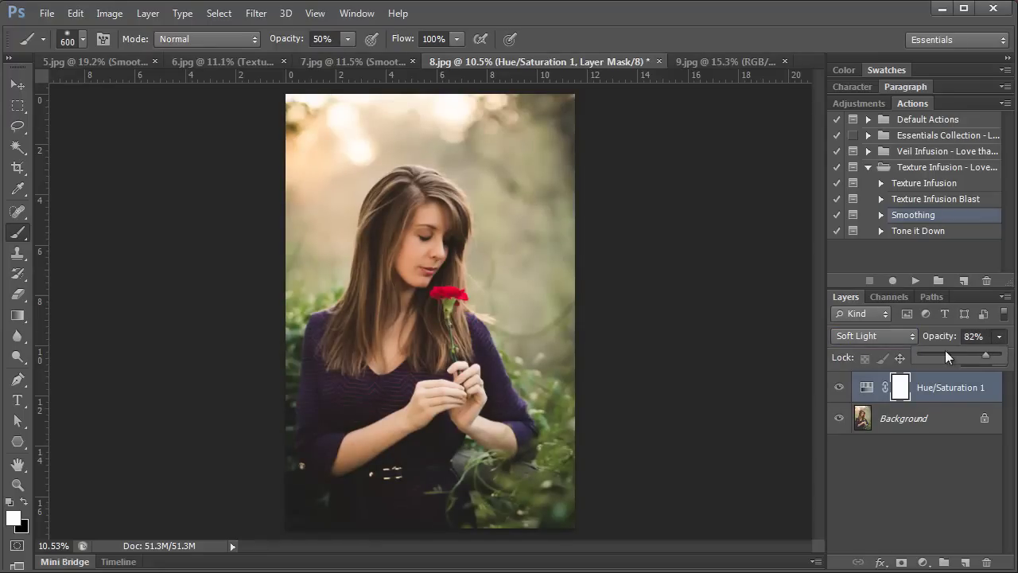
left_click(840, 388)
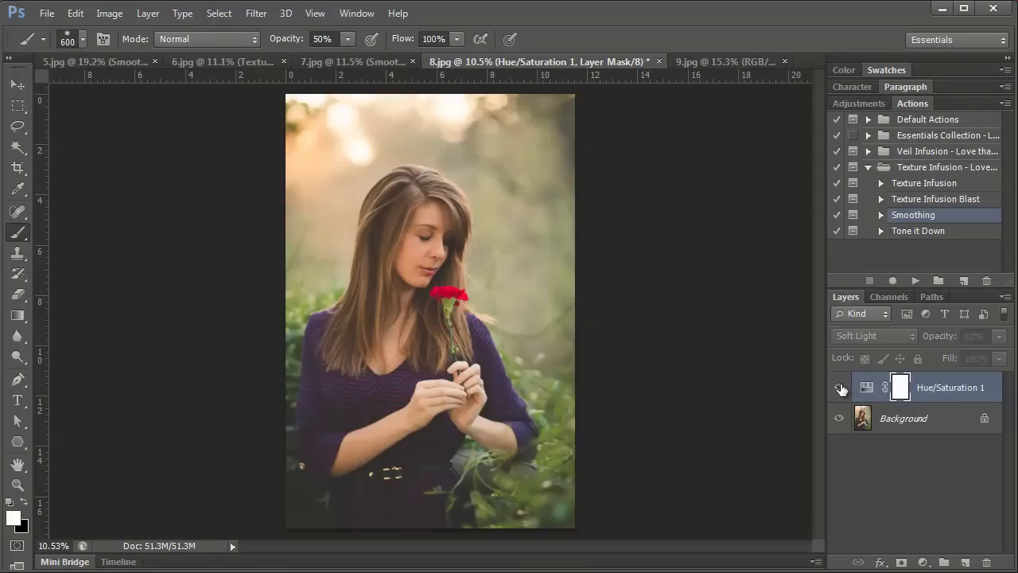
left_click(840, 388)
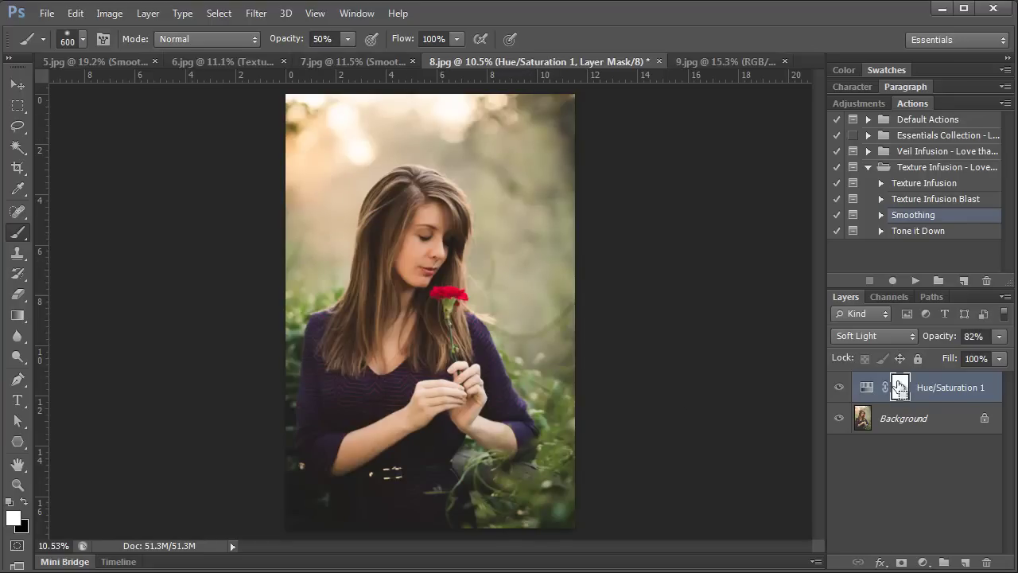
Step: Invert the Hue/Saturation mask and paint the effect back over the woman with white at 50% brush opacity, comparing before and after
key("ctrl+i")
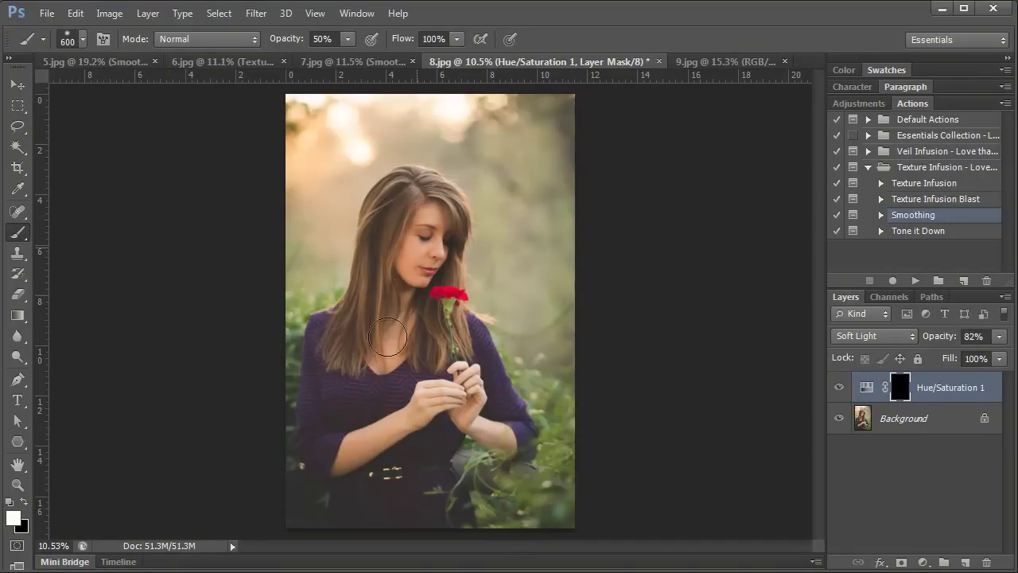
mouse_move(334, 380)
left_mouse_down()
mouse_move(358, 473)
mouse_move(441, 446)
mouse_move(418, 472)
mouse_move(420, 443)
left_mouse_up()
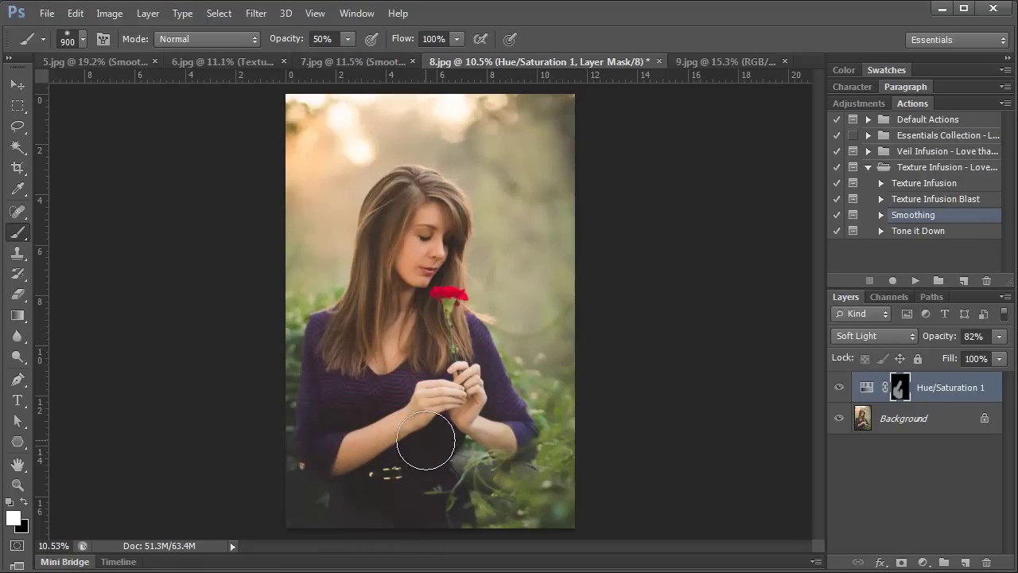
key("bracketright")
key("bracketright")
key("bracketright")
key("bracketright")
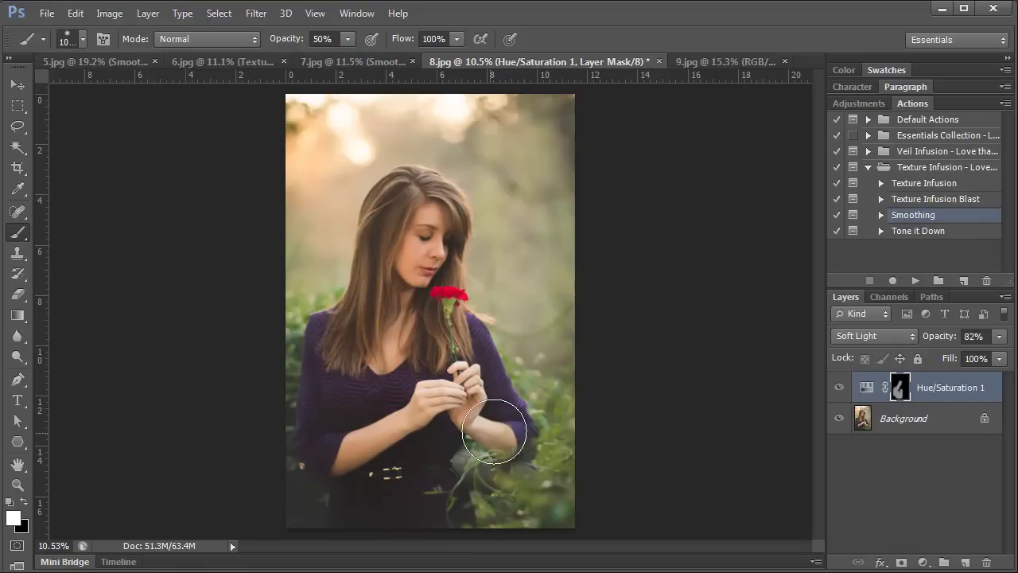
mouse_move(427, 235)
left_mouse_down()
mouse_move(410, 213)
mouse_move(330, 425)
left_mouse_up()
left_click(840, 388)
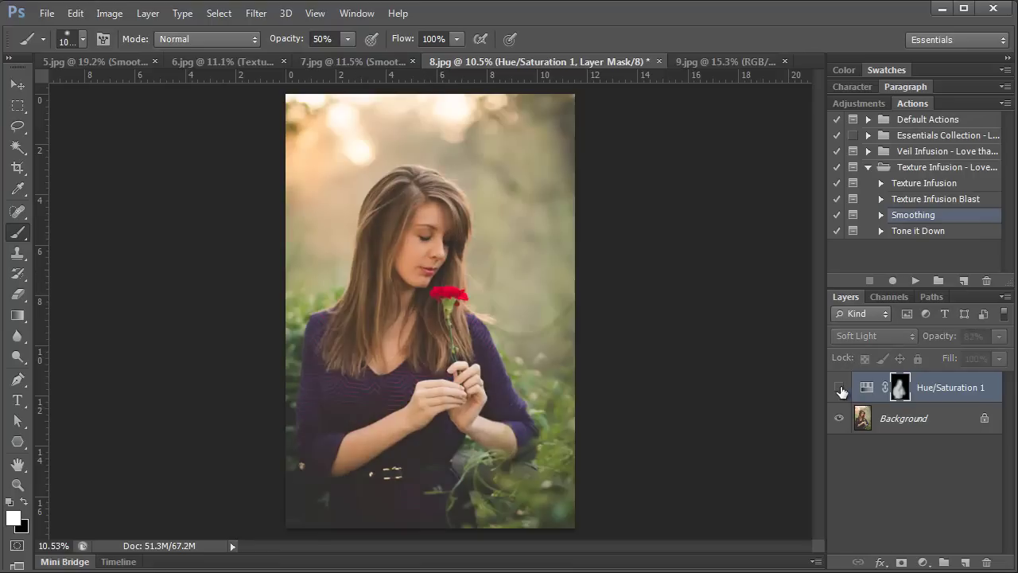
left_click(840, 388)
left_click(839, 388)
left_click(839, 389)
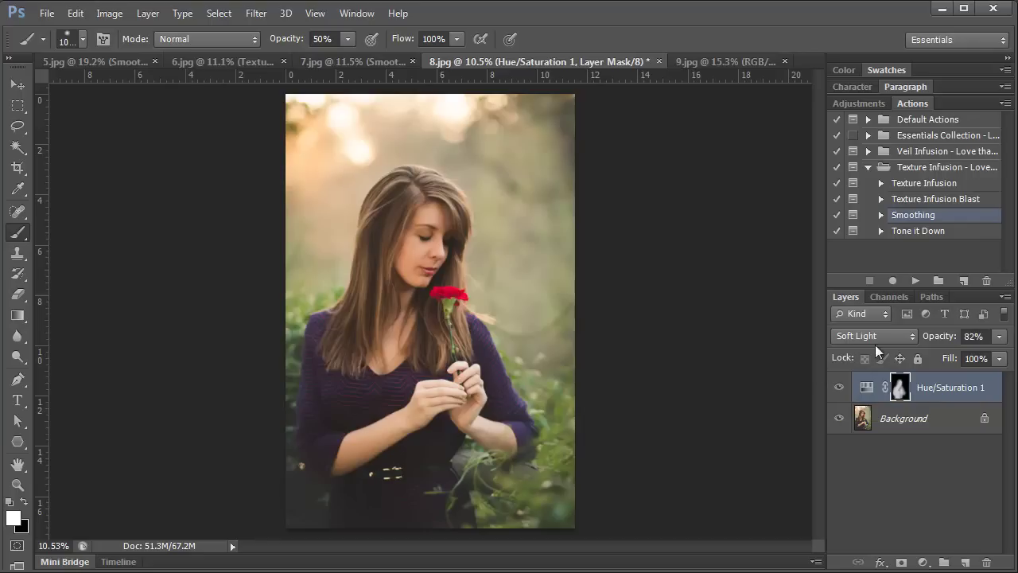
Step: Run the Texture Infusion action on 8.jpg and place the vercelli-owc-lts texture from the Olde World Collection
left_click(925, 185)
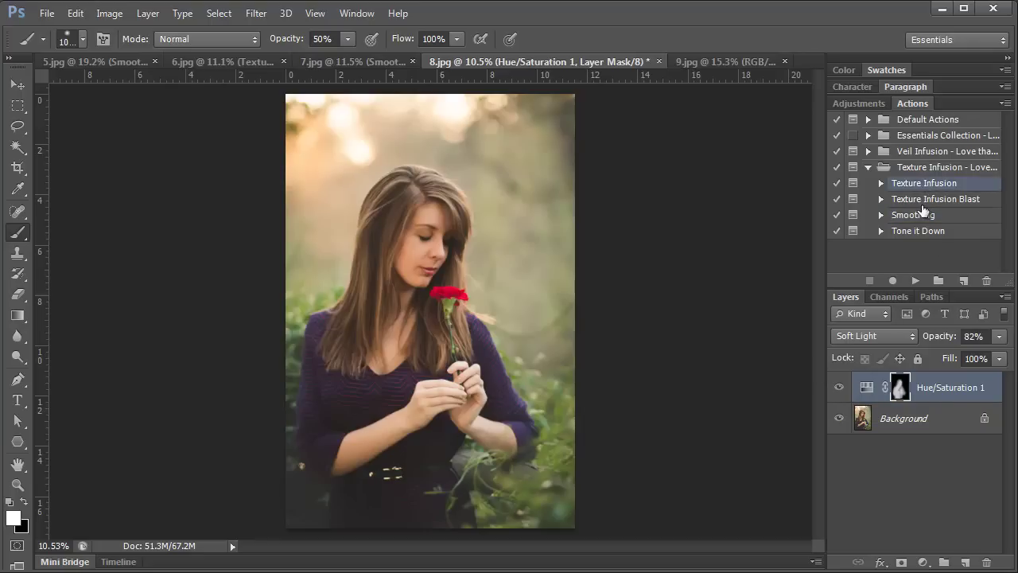
left_click(915, 281)
left_click(473, 257)
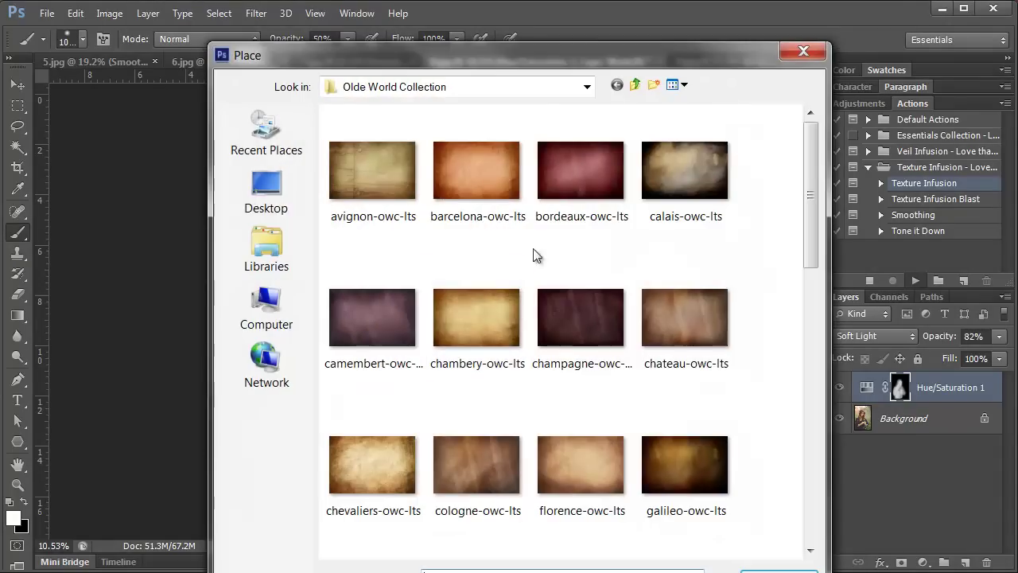
left_click_drag(812, 202, 796, 470)
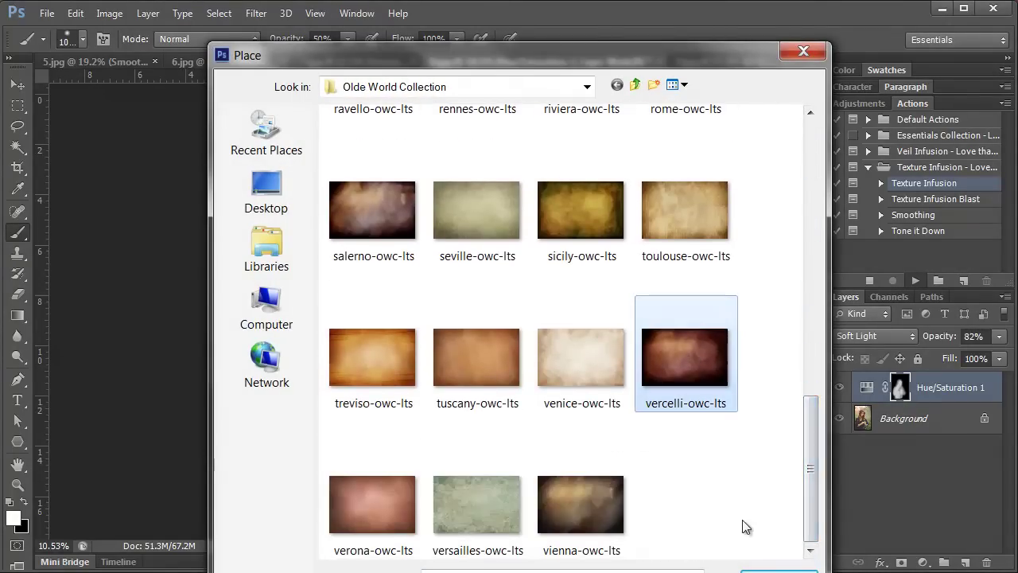
key("Return")
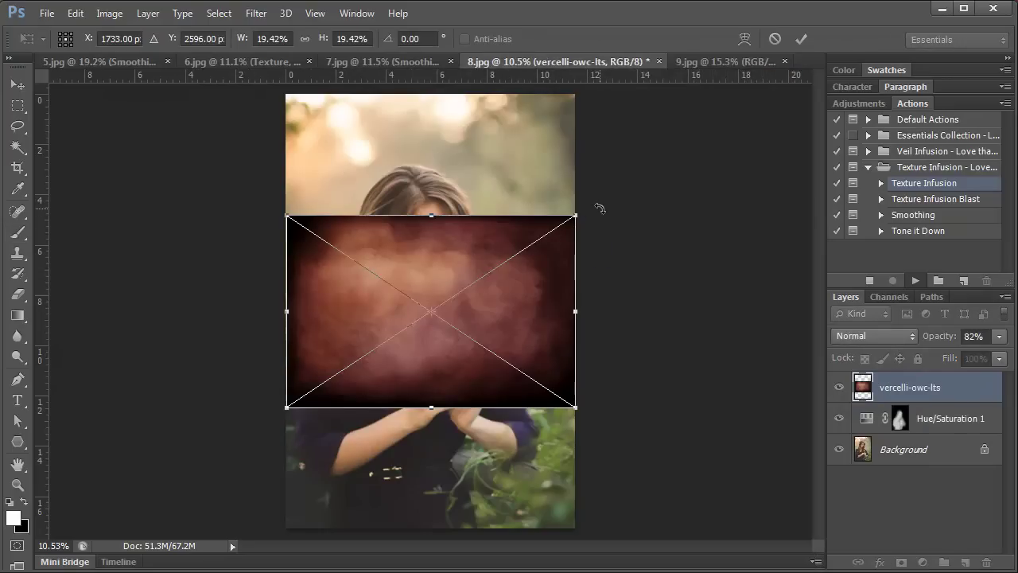
Step: Rotate the vercelli texture -90°, scale it to 29.12% to cover the whole photo, and blend it with Soft Light
left_click_drag(597, 206, 331, 136)
left_click_drag(404, 212, 356, 134)
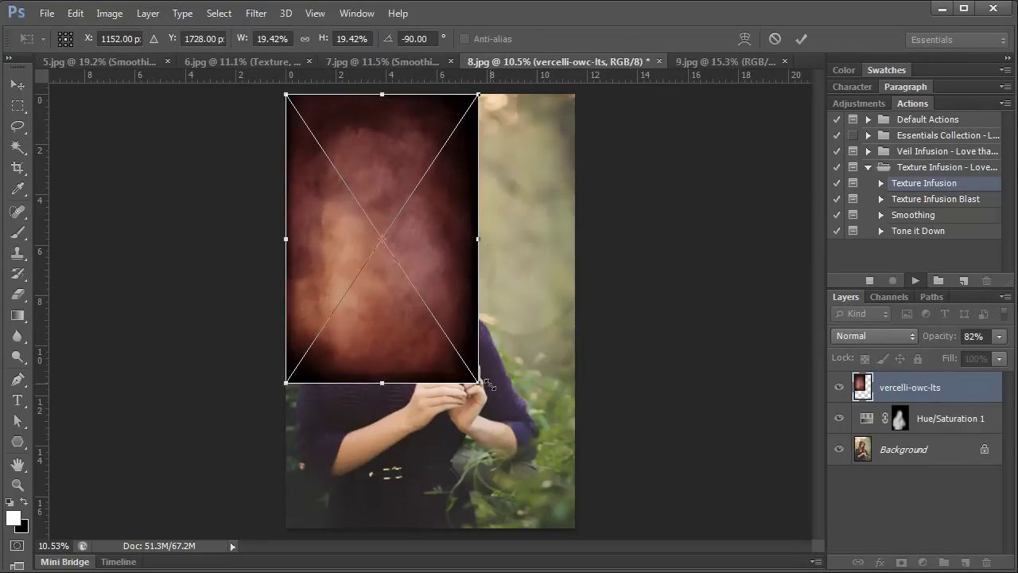
left_click_drag(477, 381, 574, 526)
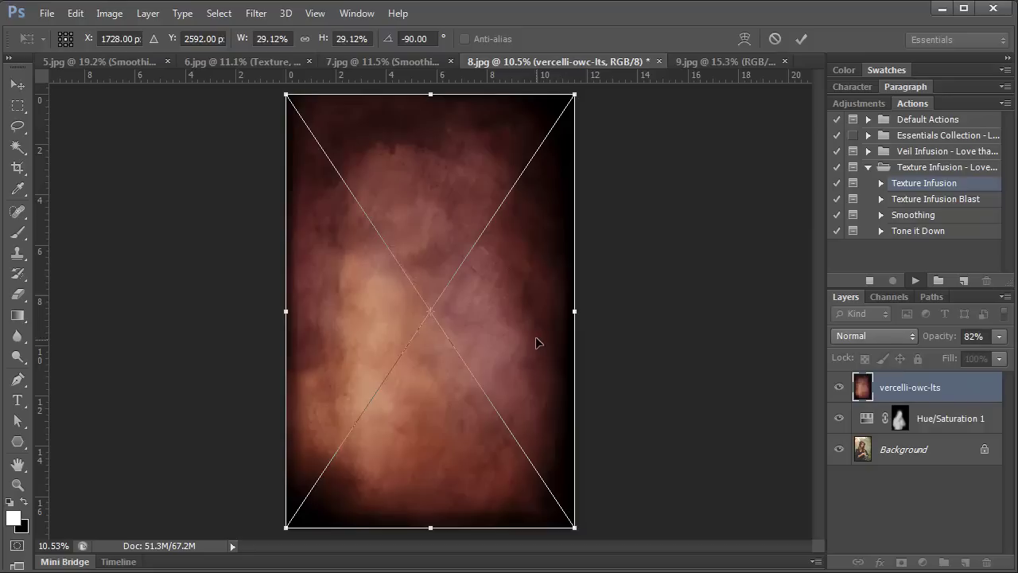
key("shift+alt+f")
key("Return")
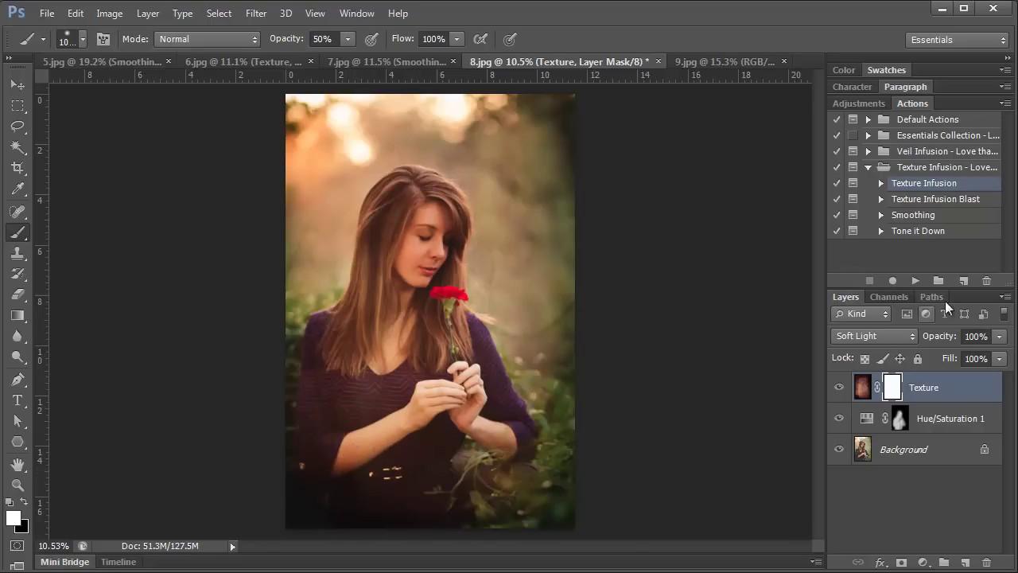
Step: Run the Smoothing action on the vercelli texture and paint the smoothing in over the woman's face, hair and arms
left_click(928, 215)
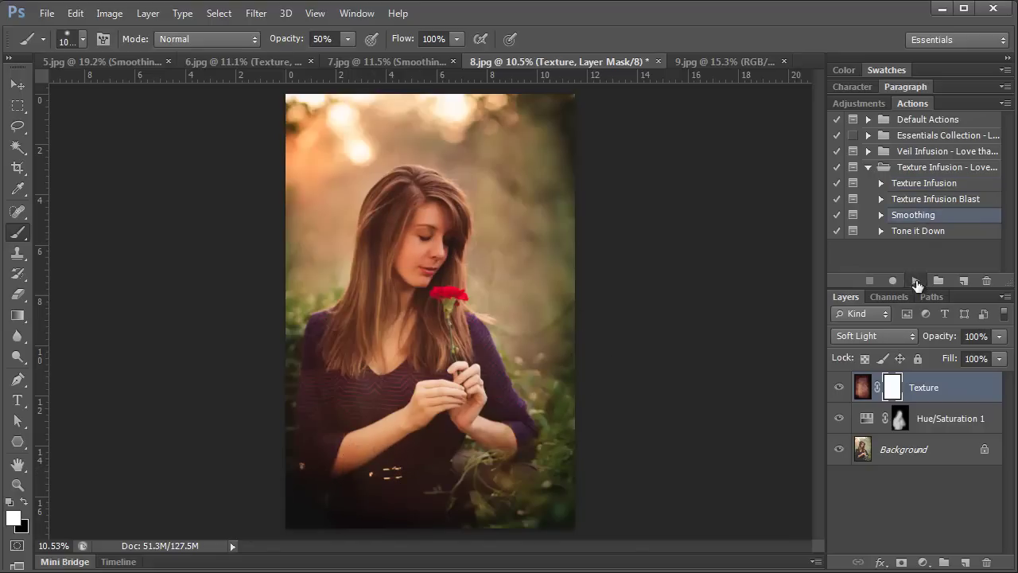
left_click(915, 280)
left_click(500, 266)
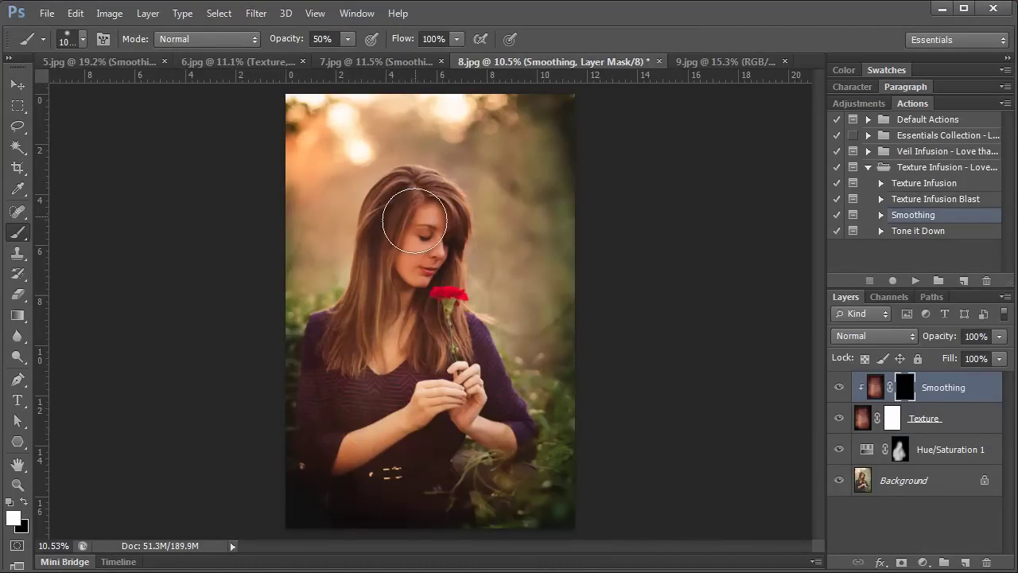
mouse_move(401, 225)
left_mouse_down()
mouse_move(378, 387)
mouse_move(436, 240)
mouse_move(435, 213)
mouse_move(421, 223)
mouse_move(410, 277)
left_mouse_up()
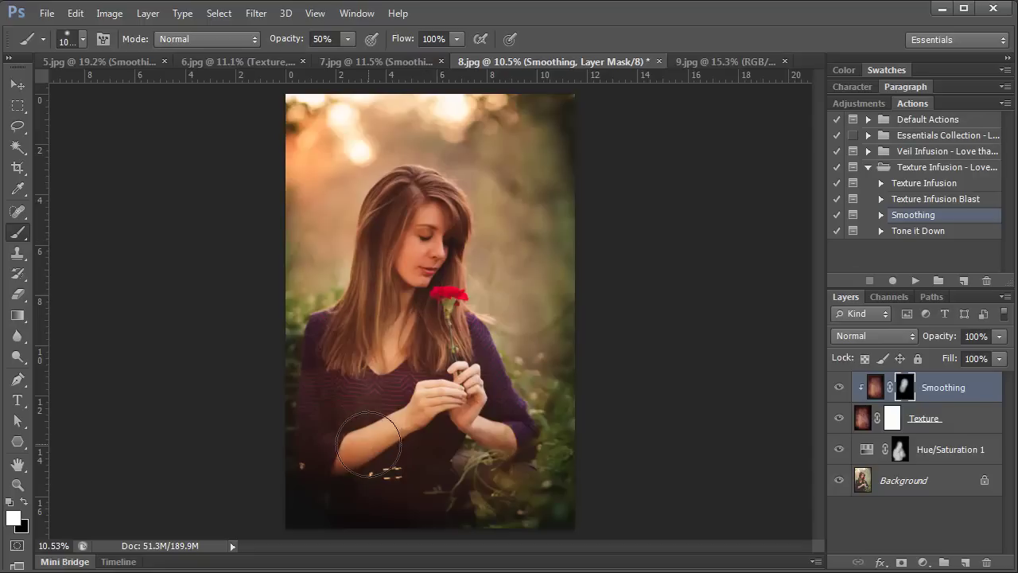
key("bracketleft")
key("bracketleft")
key("bracketleft")
mouse_move(359, 453)
left_mouse_down()
mouse_move(417, 288)
mouse_move(472, 183)
mouse_move(412, 174)
mouse_move(445, 202)
mouse_move(425, 273)
mouse_move(417, 192)
mouse_move(417, 265)
mouse_move(411, 229)
mouse_move(428, 230)
mouse_move(403, 286)
mouse_move(450, 295)
mouse_move(482, 380)
mouse_move(429, 219)
mouse_move(427, 266)
left_mouse_up()
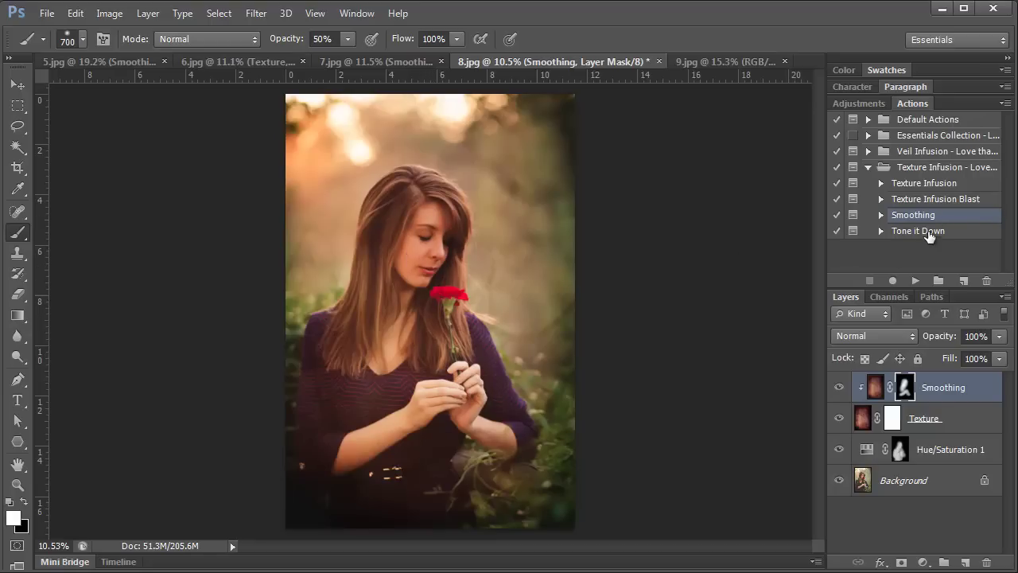
Step: Run the Tone it Down action on the smoothed vercelli texture and invert the toning layer's mask to black
left_click(927, 232)
left_click(915, 281)
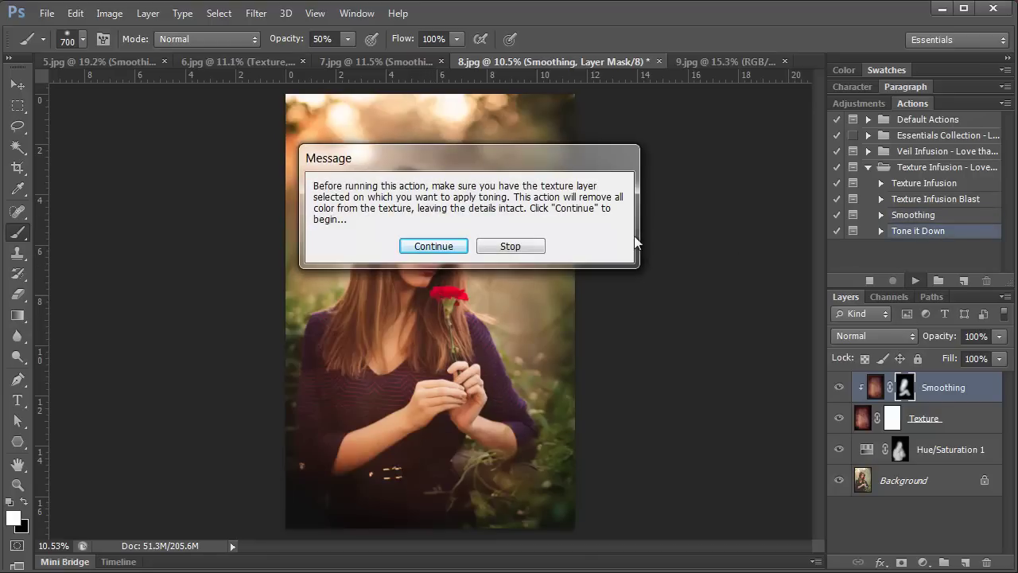
left_click(441, 251)
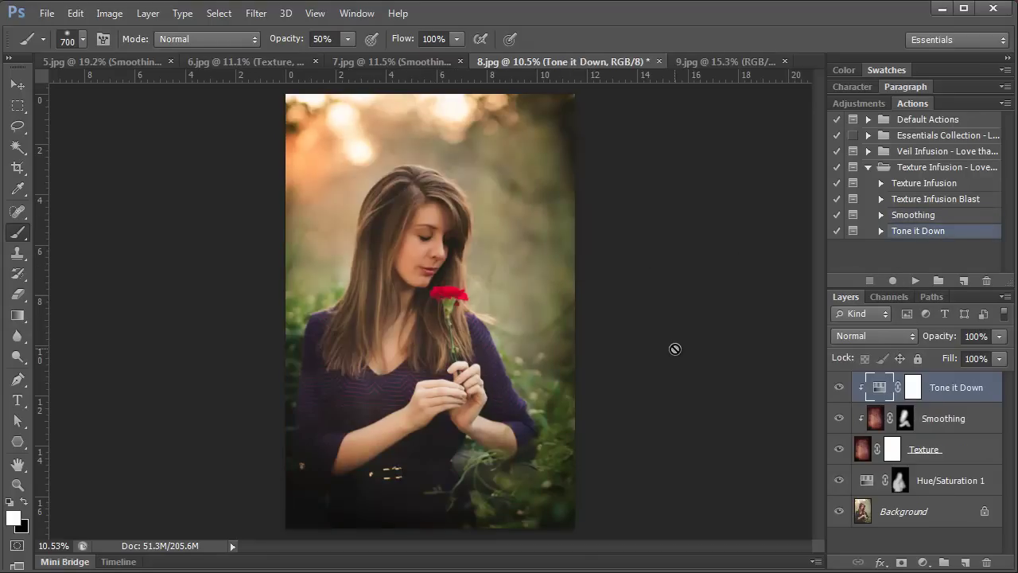
left_click(913, 387)
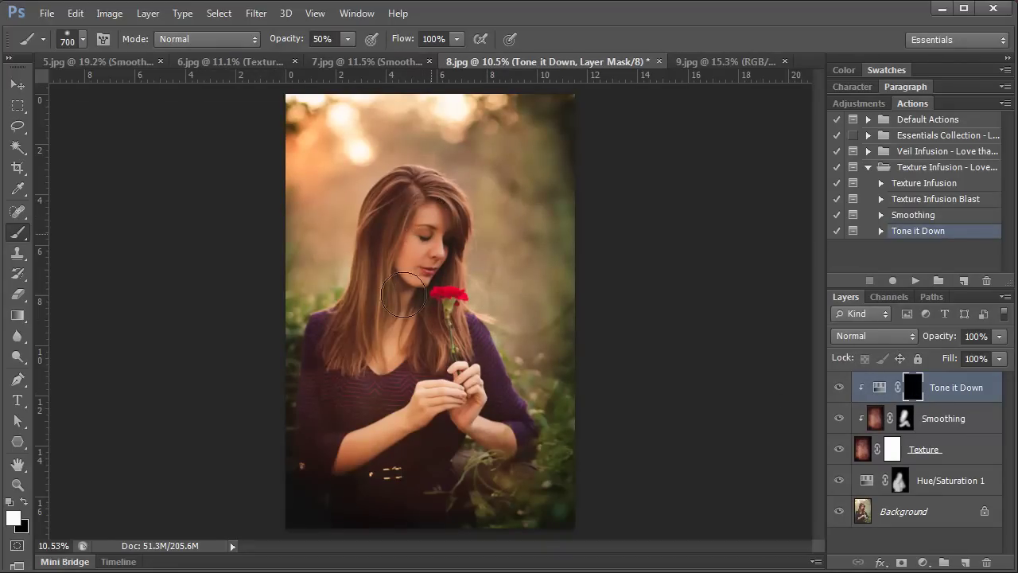
Step: Paint the toning in over the woman's arms, chest and face with white at 50% brush opacity, and compare with the original
mouse_move(382, 362)
left_mouse_down()
mouse_move(428, 409)
mouse_move(351, 458)
mouse_move(345, 472)
mouse_move(468, 400)
mouse_move(490, 421)
left_mouse_up()
mouse_move(429, 229)
left_mouse_down()
mouse_move(410, 266)
mouse_move(442, 226)
mouse_move(438, 175)
mouse_move(409, 176)
mouse_move(427, 196)
mouse_move(328, 397)
mouse_move(402, 242)
mouse_move(441, 272)
mouse_move(421, 272)
mouse_move(434, 213)
left_mouse_up()
left_click(840, 515, "alt")
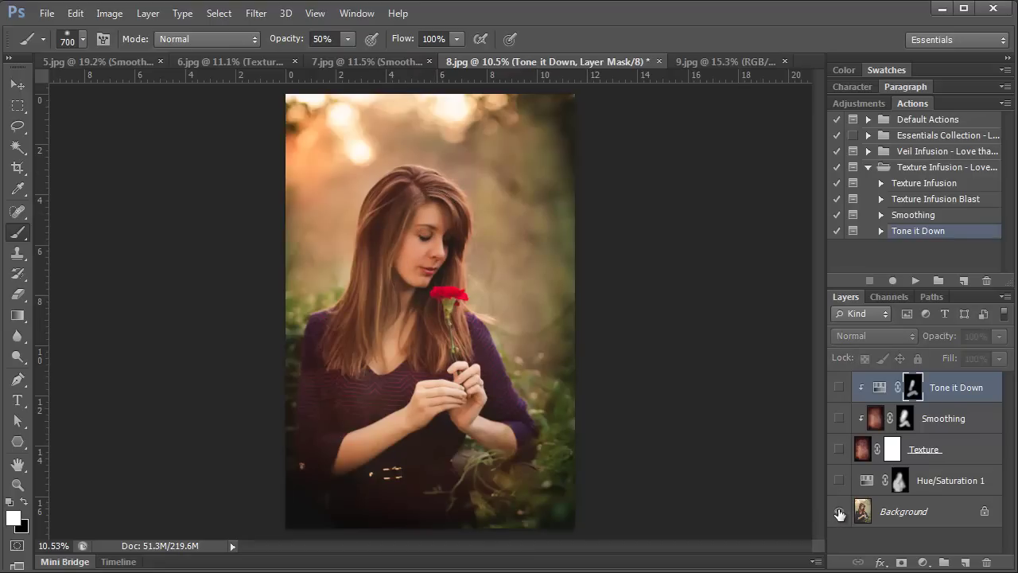
left_click(839, 515, "alt")
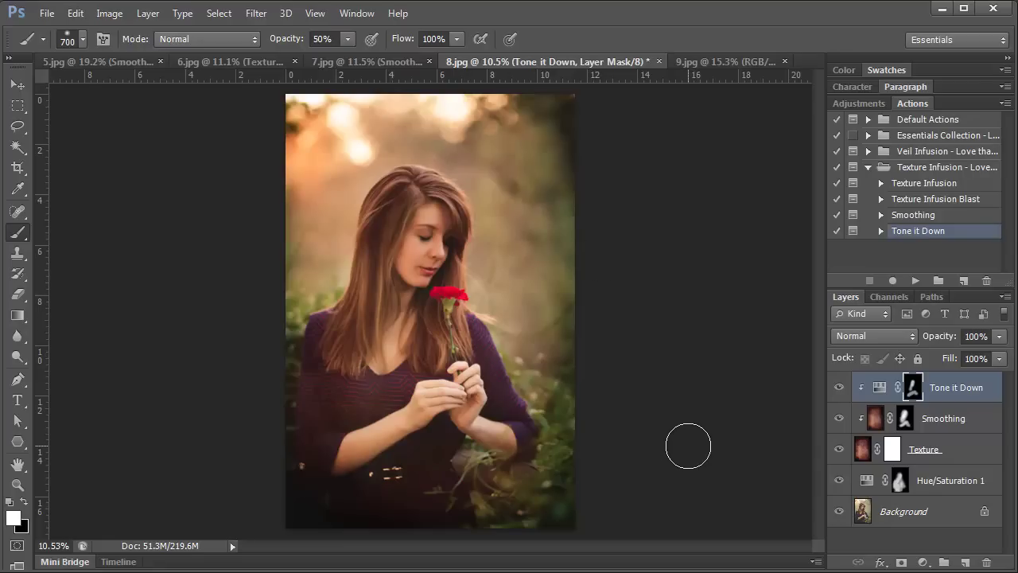
Step: Run the Texture Infusion action again on 8.jpg and place the la-rochelle-owc-lts texture from the Olde World Collection
left_click(935, 185)
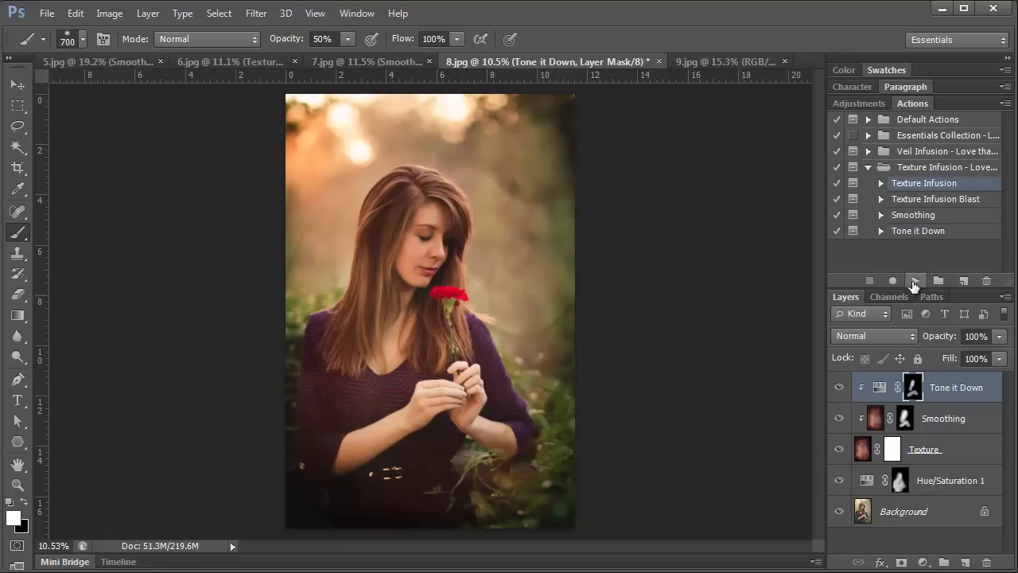
left_click(915, 282)
left_click(471, 258)
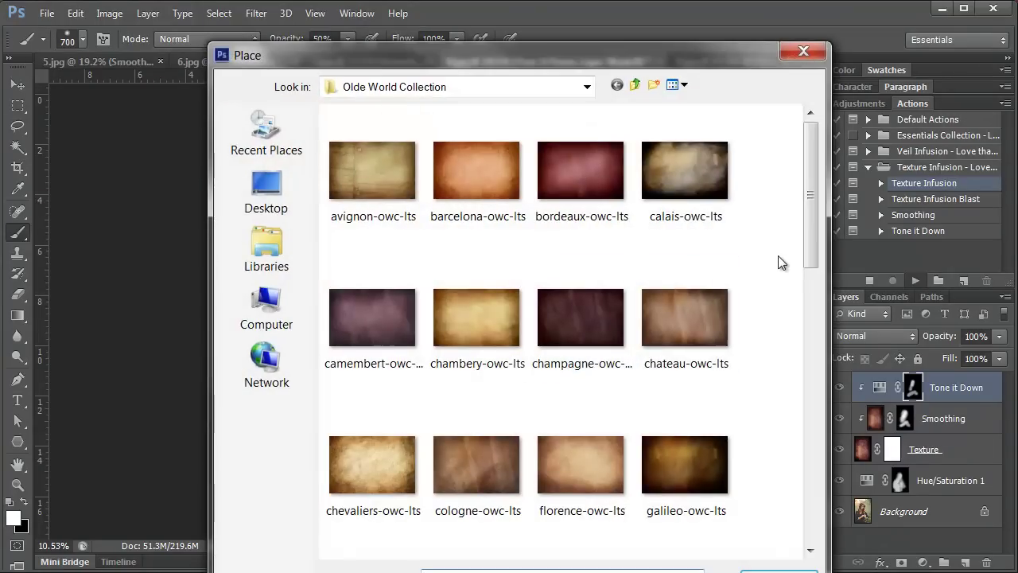
left_click_drag(815, 221, 809, 322)
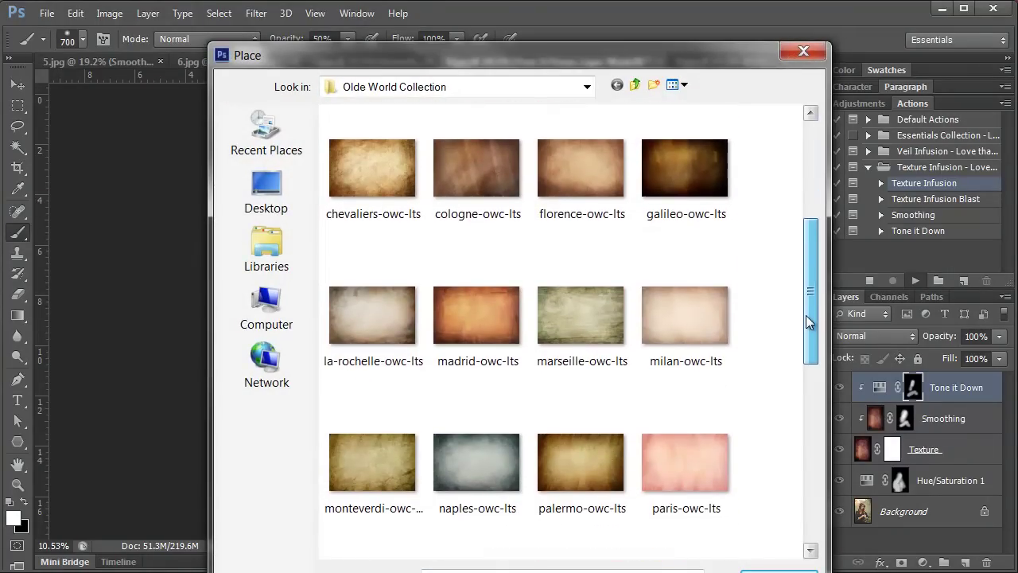
left_click(378, 316)
left_click(779, 571)
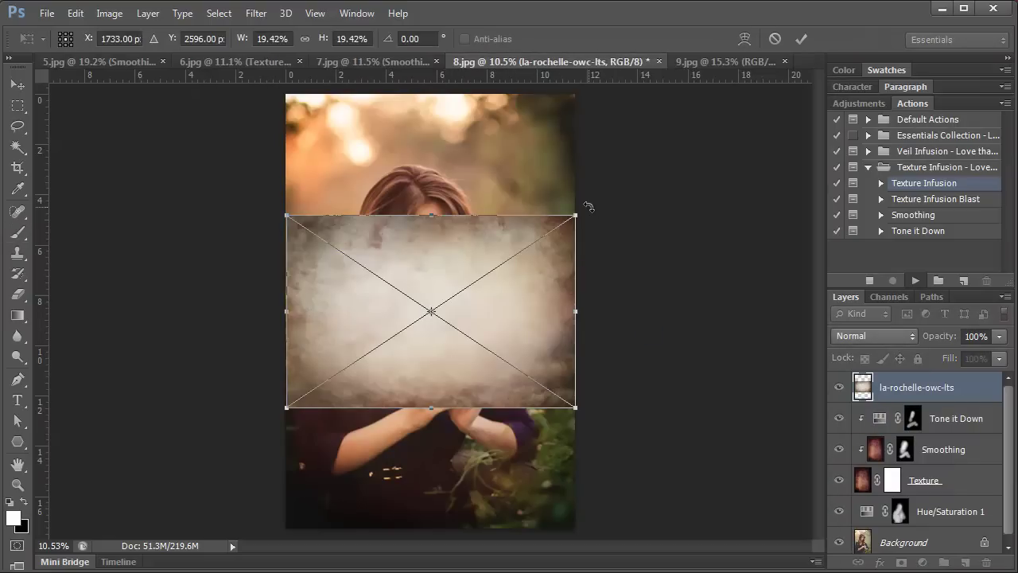
Step: Rotate the la-rochelle texture -90° and scale it to 29.12% to cover the photo, and set its layer opacity to 60%
left_click_drag(580, 183, 311, 101)
left_click_drag(427, 194, 372, 113)
left_click_drag(478, 380, 575, 527)
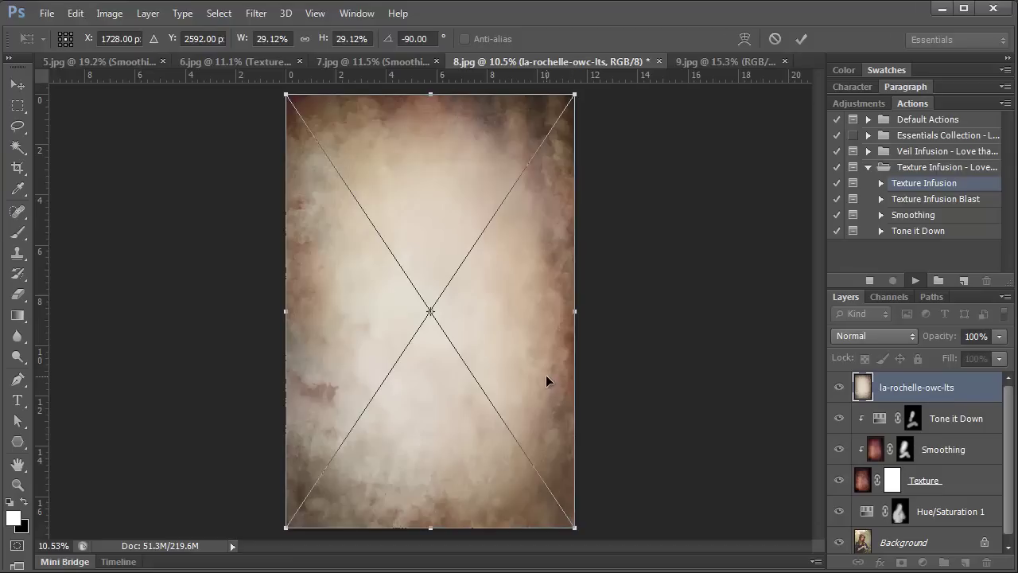
key("Return")
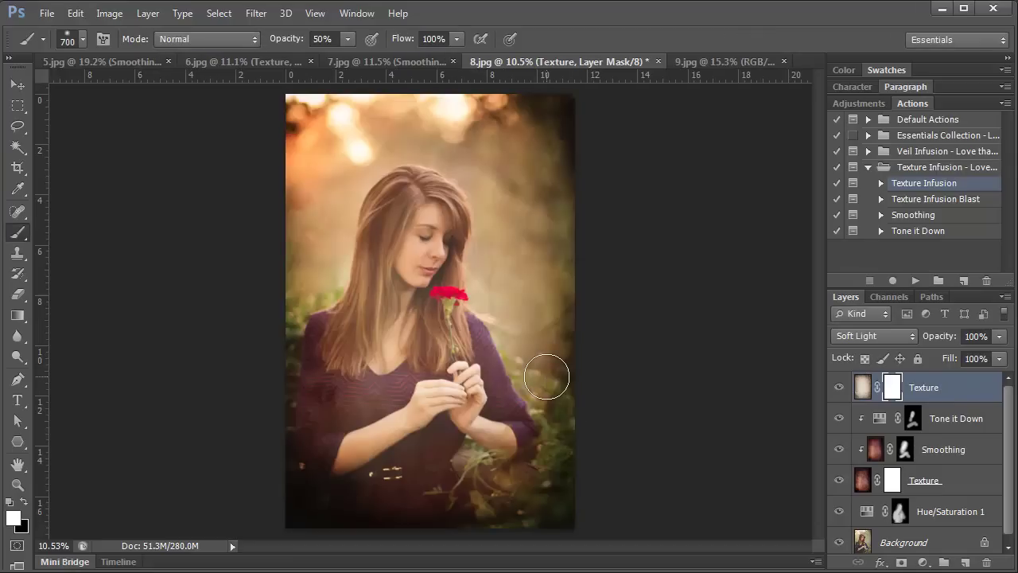
left_click(1000, 336)
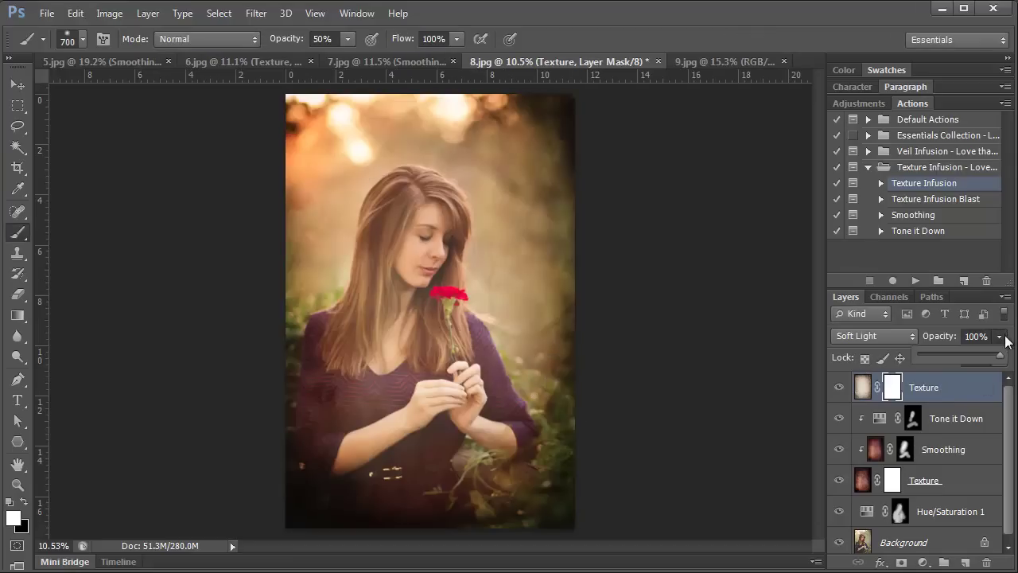
left_click_drag(971, 356, 970, 356)
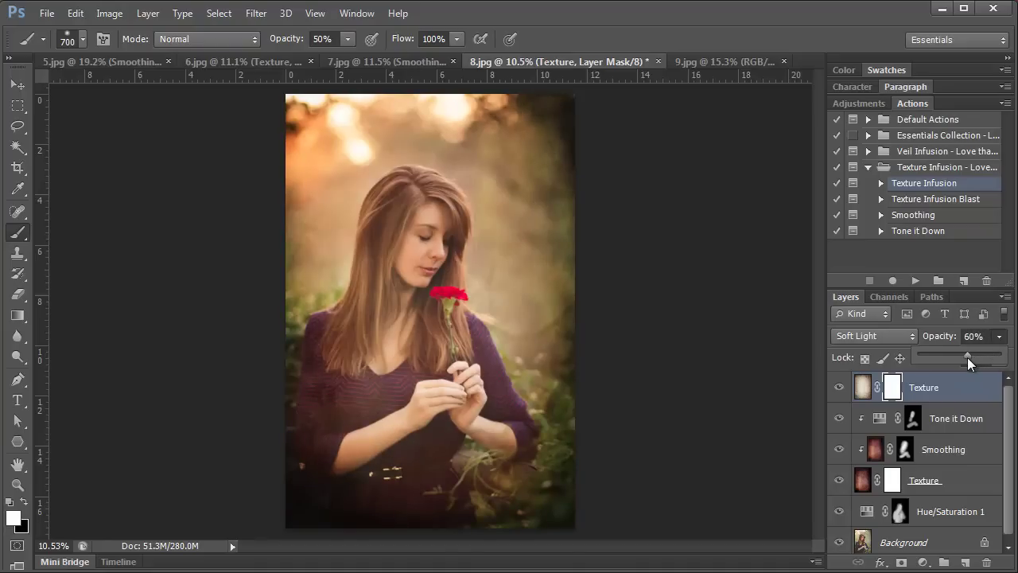
Step: Run the Smoothing action on the la-rochelle texture and paint the smoothing in over the woman's face and arms
left_click(932, 219)
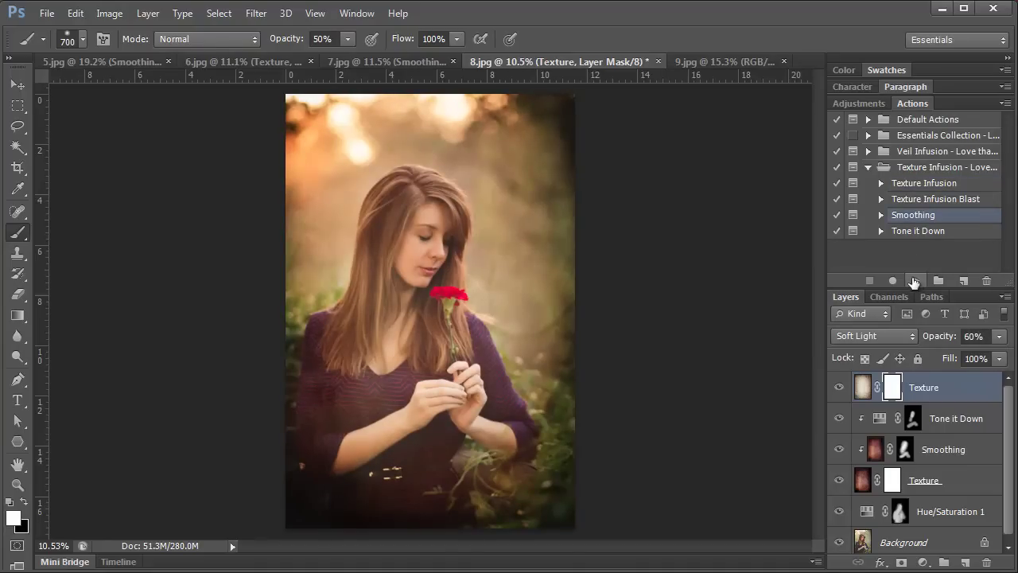
left_click(915, 280)
left_click(522, 267)
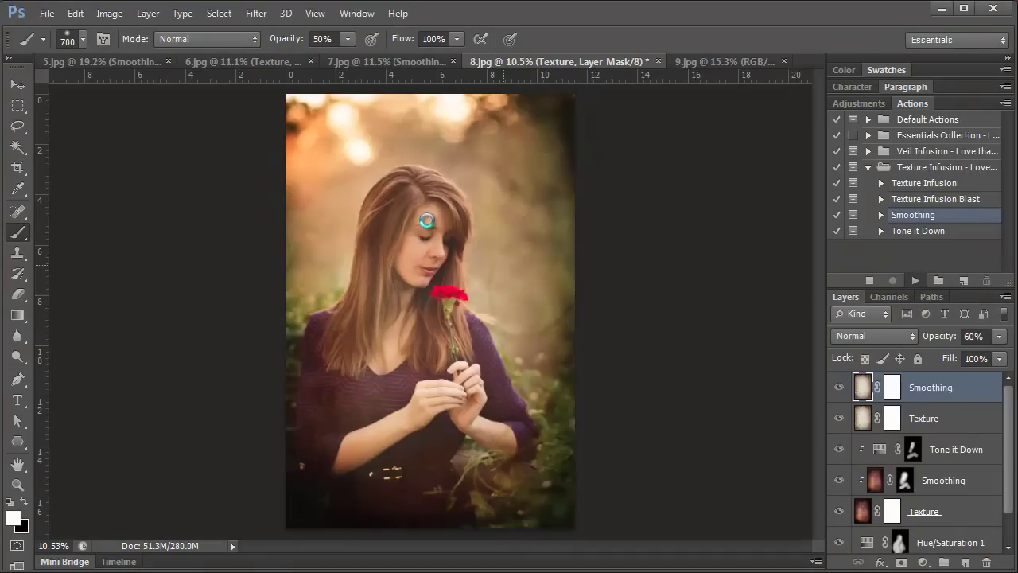
mouse_move(423, 226)
left_mouse_down()
mouse_move(439, 220)
mouse_move(384, 361)
mouse_move(400, 427)
mouse_move(346, 470)
mouse_move(449, 393)
mouse_move(359, 450)
left_mouse_up()
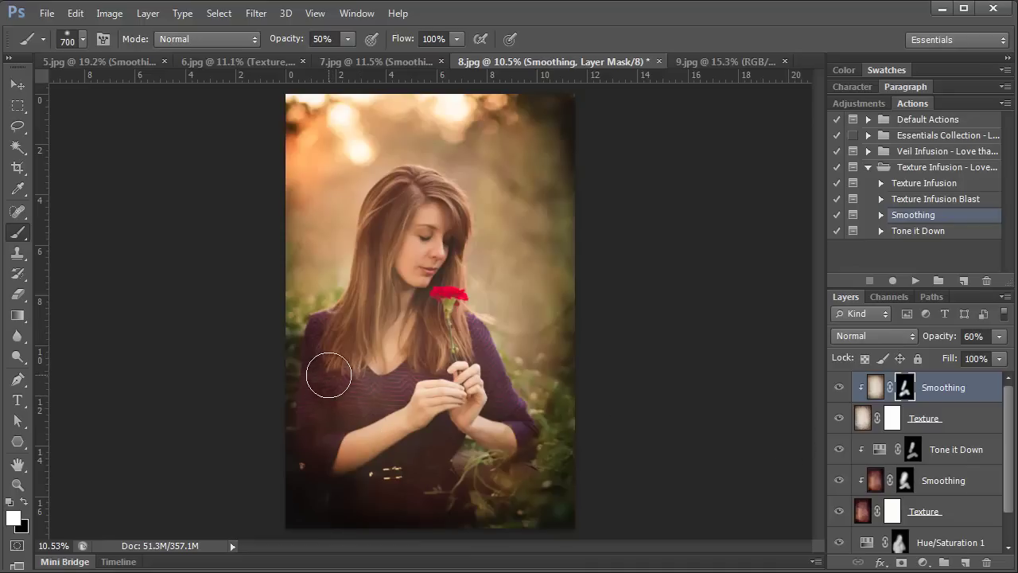
Step: Clone out the la-rochelle texture's blotch over the woman's sleeve with a size 500 Clone Stamp brush, and compare with the original photo
left_click(863, 420)
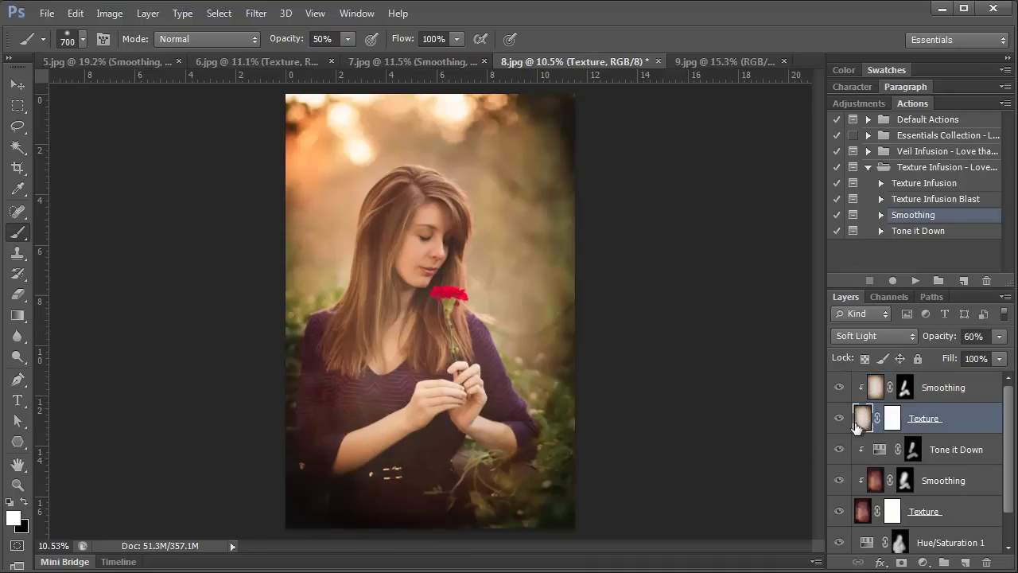
left_click(18, 253)
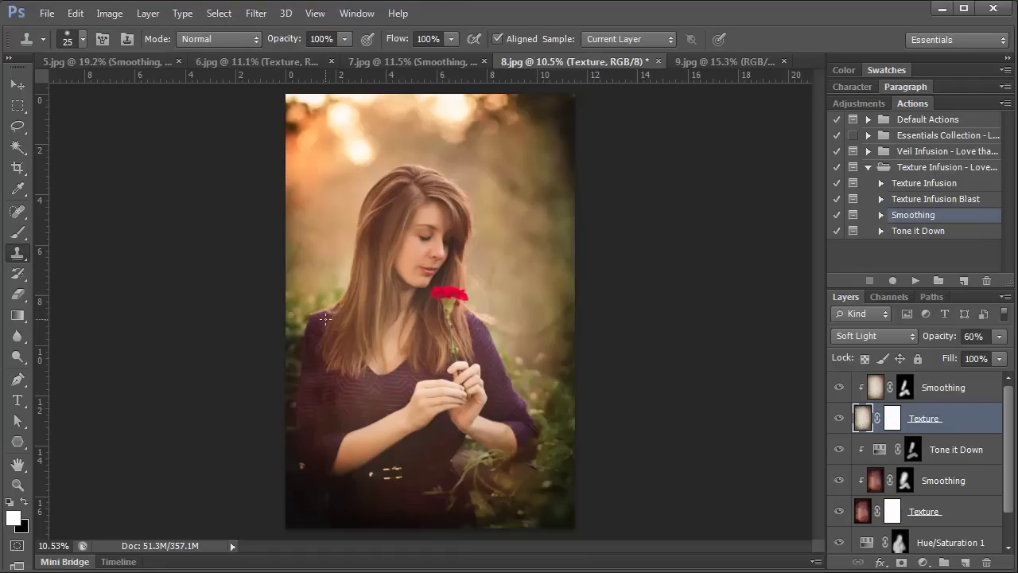
key("bracketright")
left_click(352, 378, "alt")
mouse_move(335, 387)
left_mouse_down()
mouse_move(325, 386)
mouse_move(337, 398)
mouse_move(318, 357)
mouse_move(325, 364)
left_mouse_up()
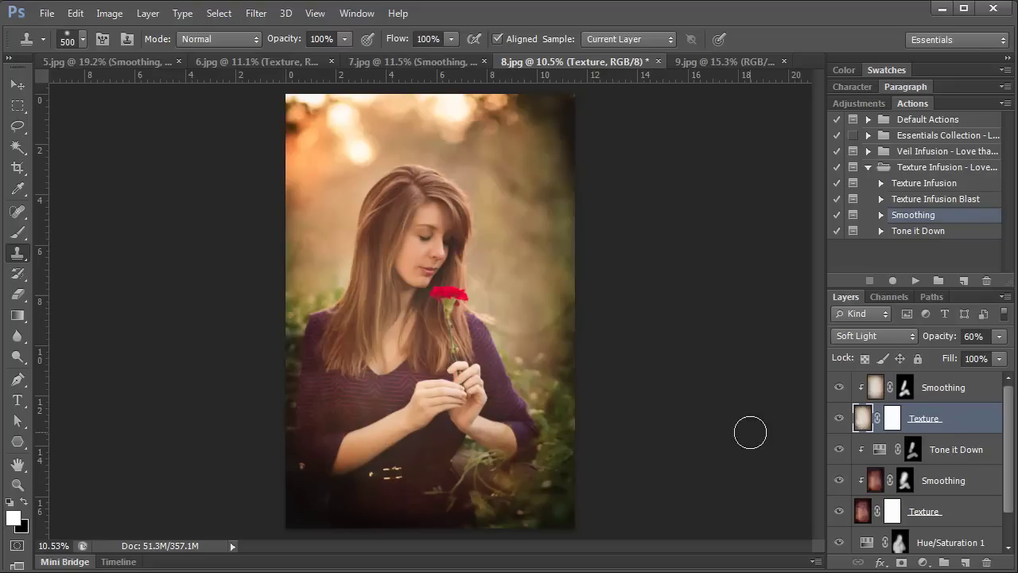
scroll(995, 485, "down", 1)
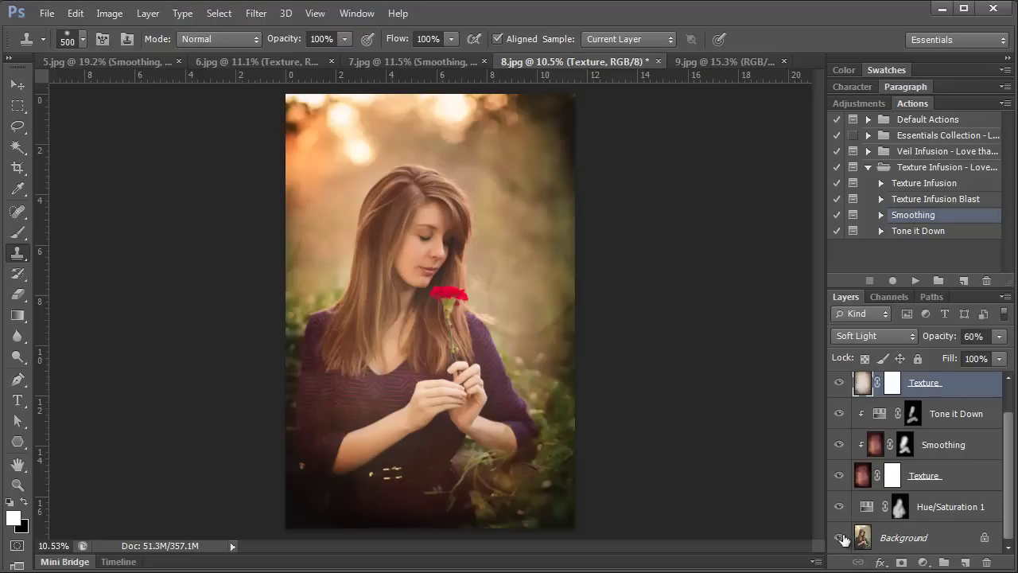
left_click(840, 539, "alt")
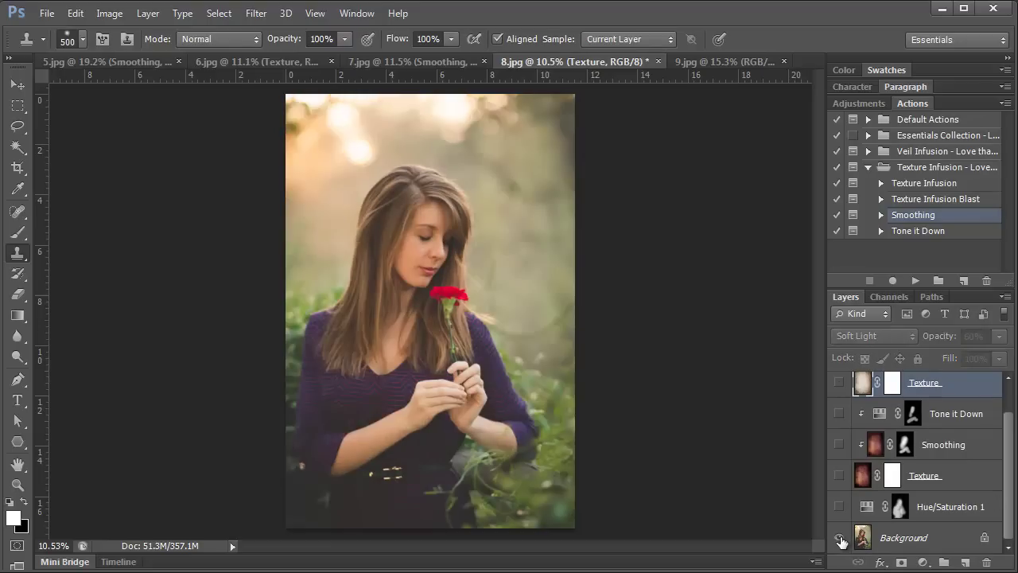
left_click(840, 539, "alt")
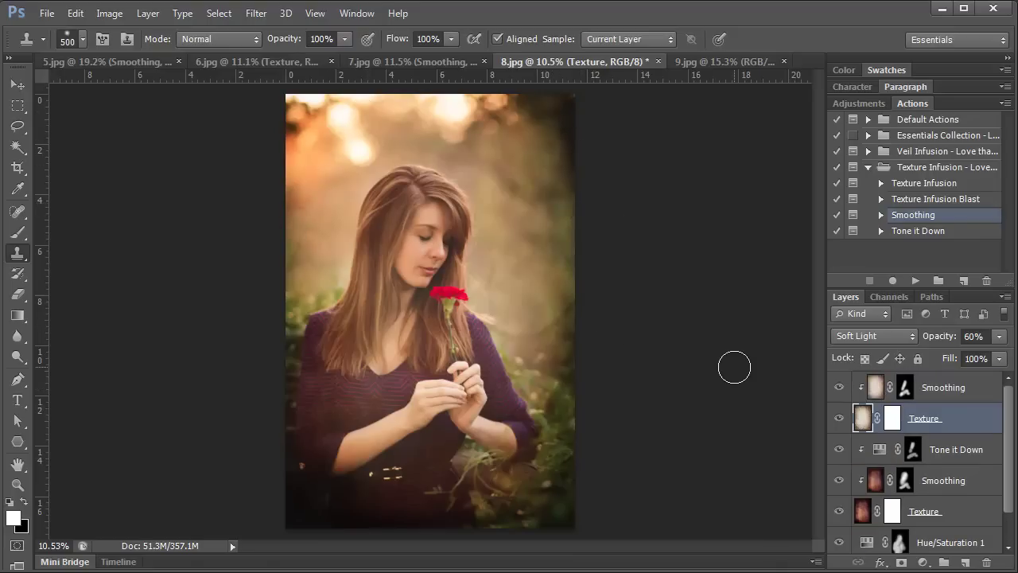
Step: Switch to 9.jpg and add a Hue/Saturation adjustment layer with Saturation set to -100
left_click(713, 62)
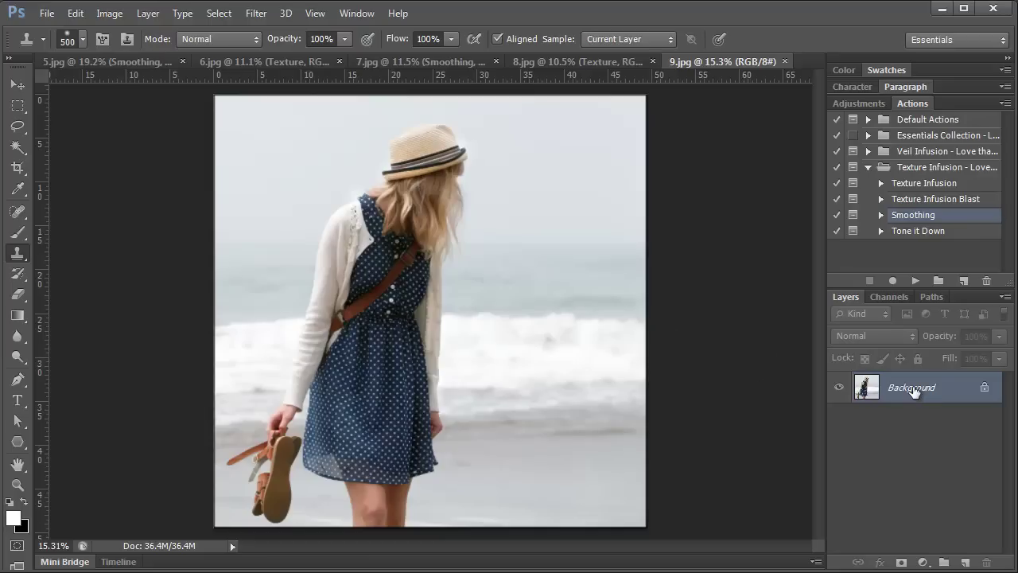
left_click(922, 559)
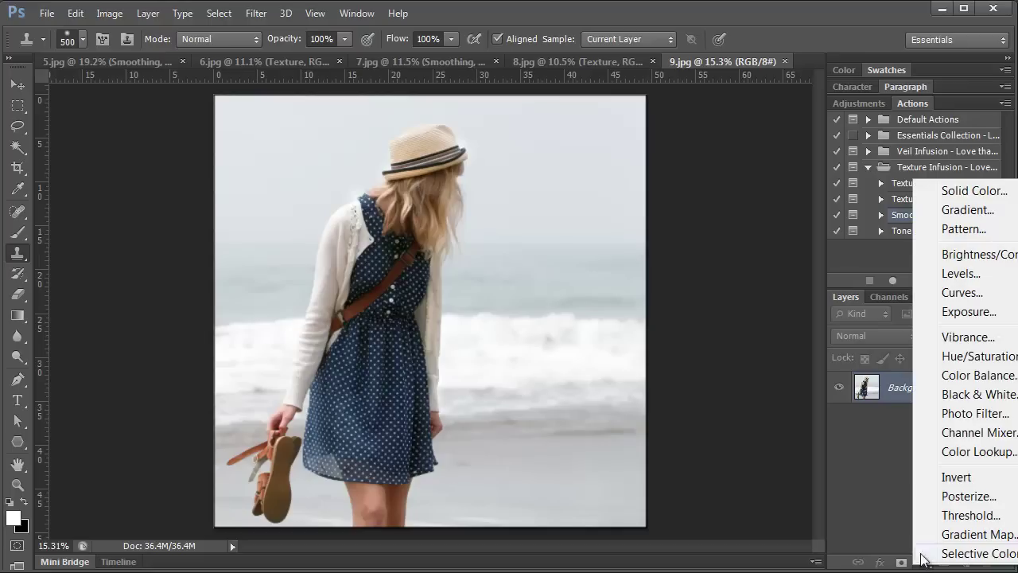
left_click(963, 359)
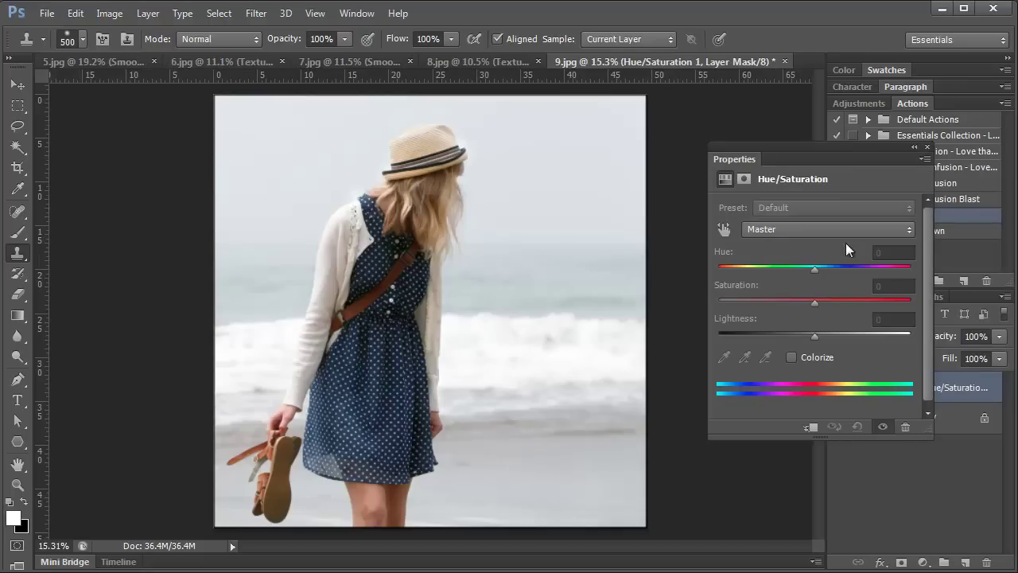
left_click_drag(813, 299, 716, 309)
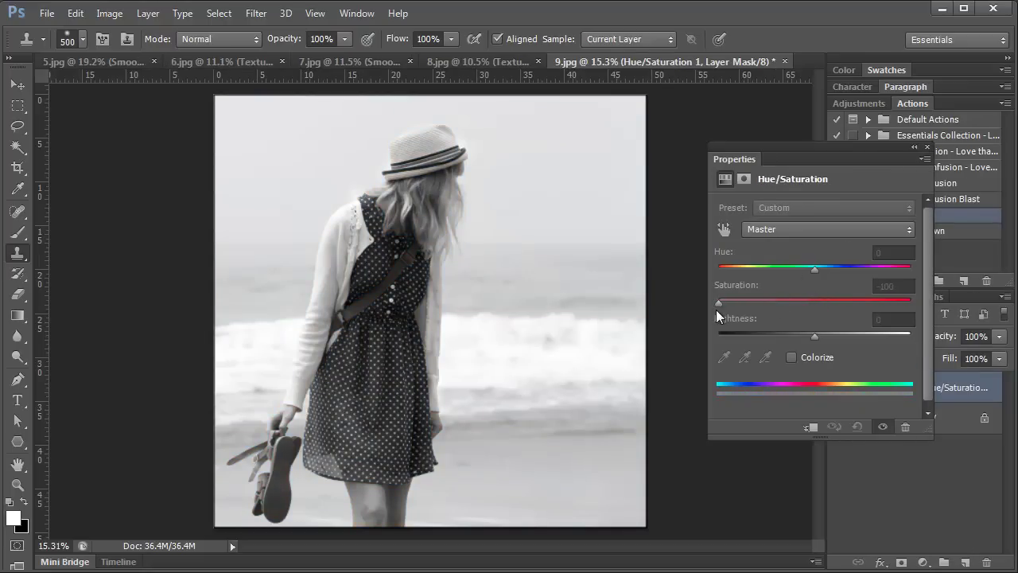
left_click(928, 148)
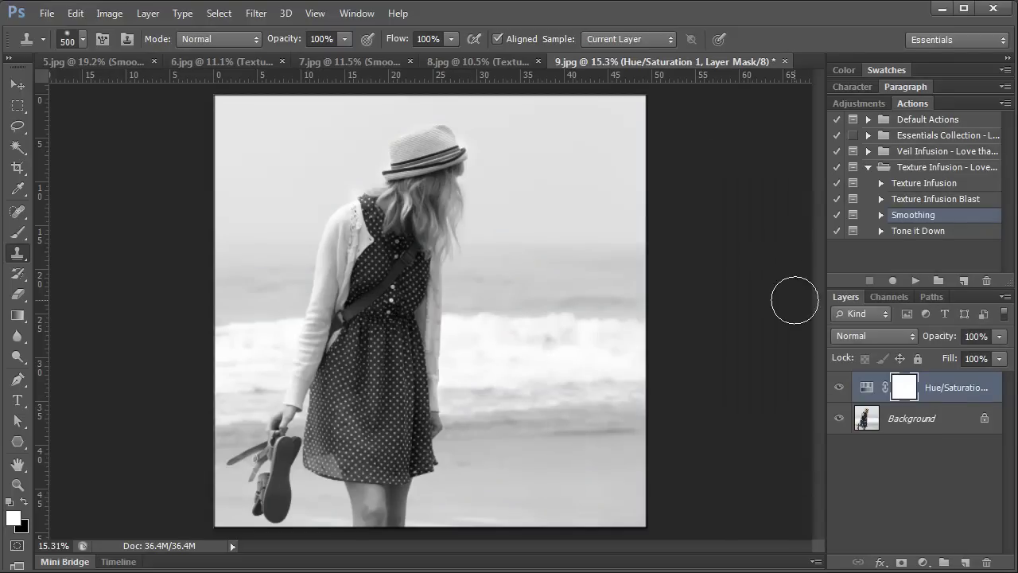
Step: Lower the Hue/Saturation layer's opacity to 49%
left_click(601, 227)
left_click(942, 394)
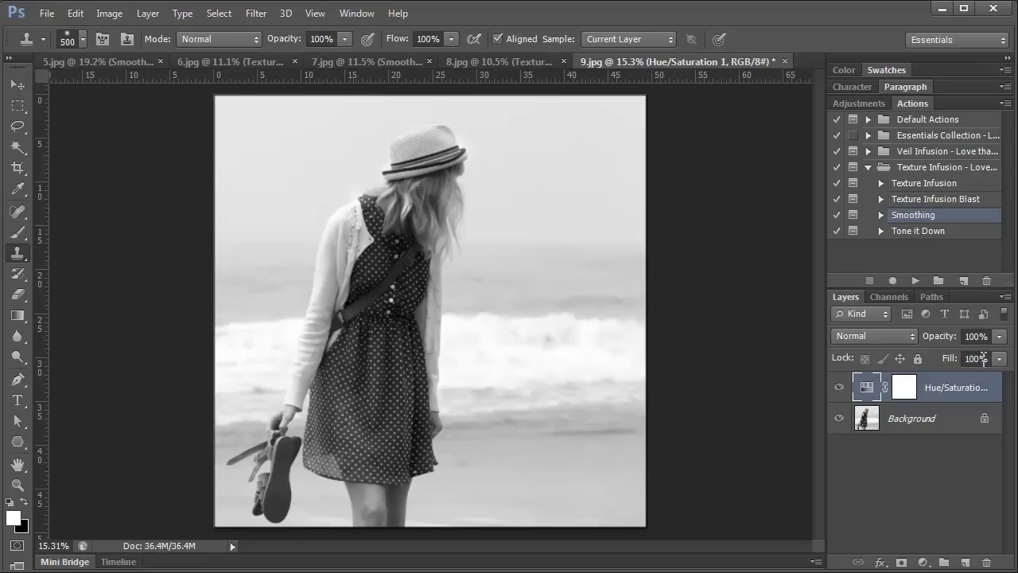
left_click(1000, 337)
left_click_drag(998, 356, 970, 359)
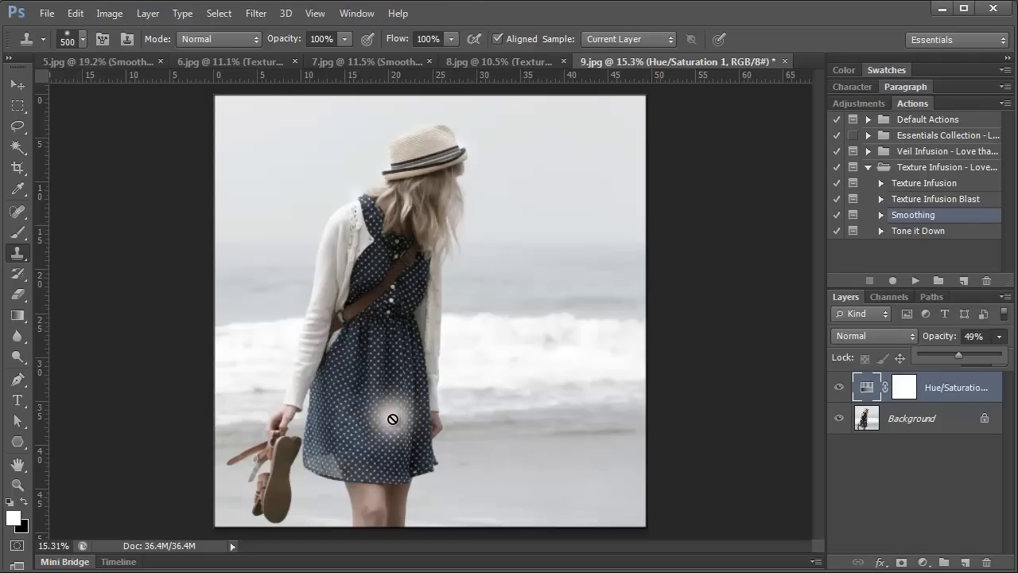
Step: Duplicate the Background above the Hue/Saturation layer and blend the copy with Soft Light, comparing before and after
left_click(913, 422)
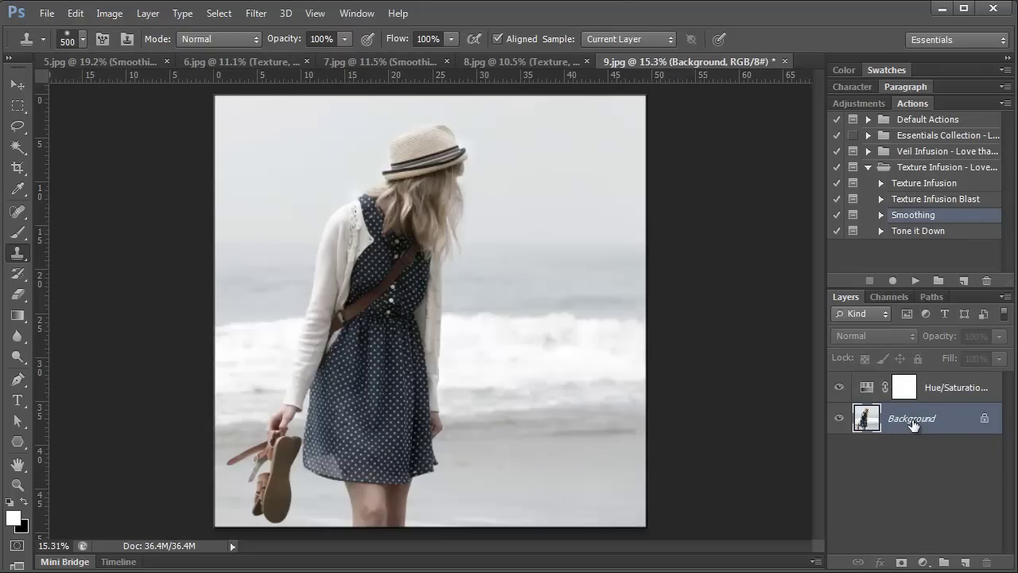
key("ctrl+j")
left_click_drag(912, 423, 922, 383)
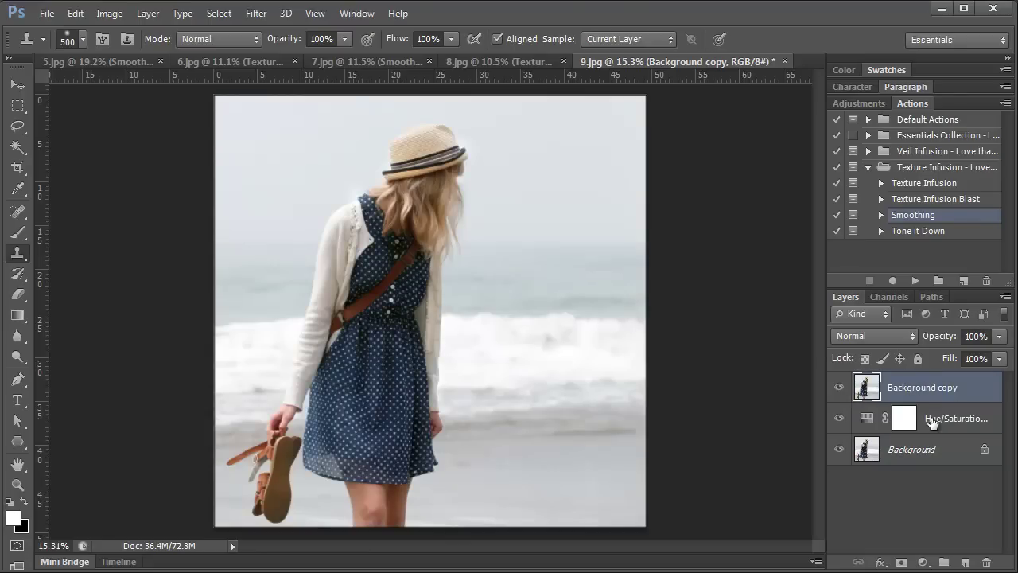
left_click(896, 335)
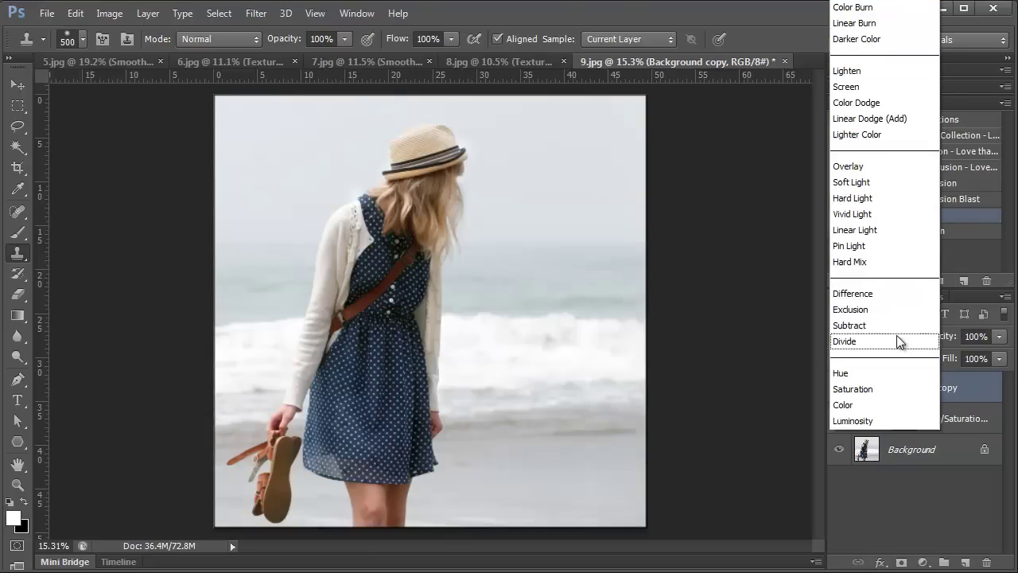
left_click(859, 183)
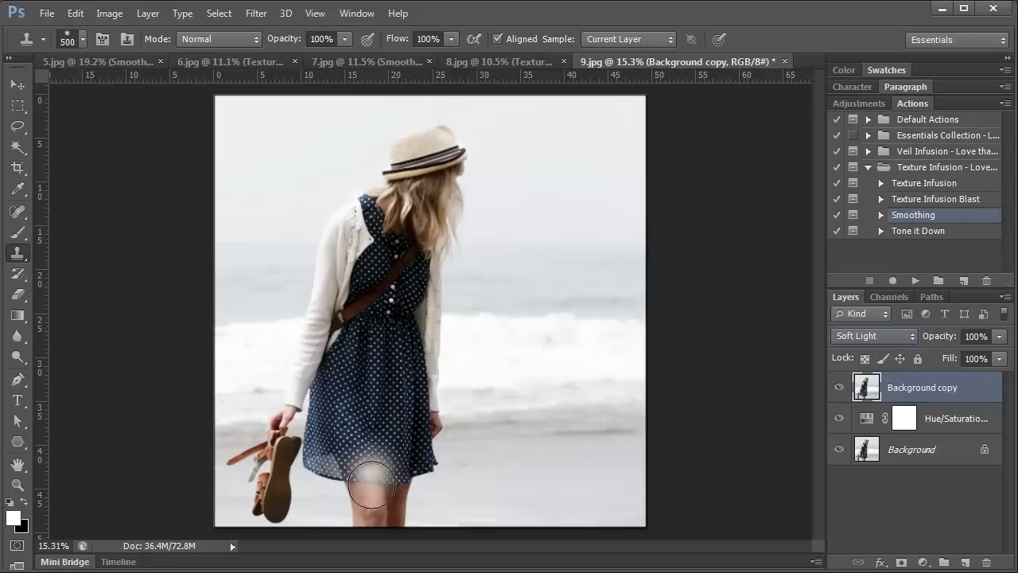
left_click_drag(398, 274, 438, 313)
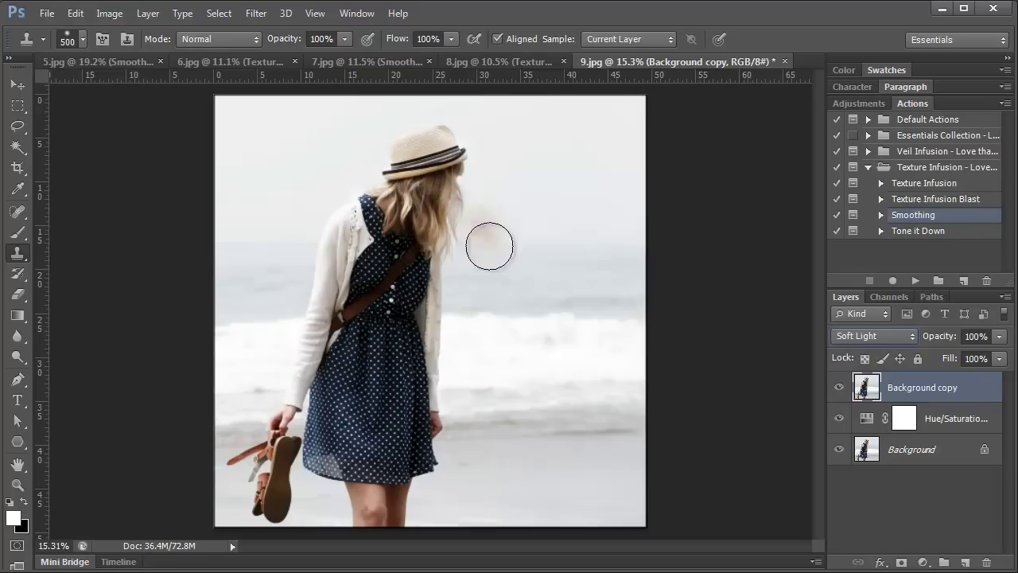
left_click(838, 451)
left_click(839, 450)
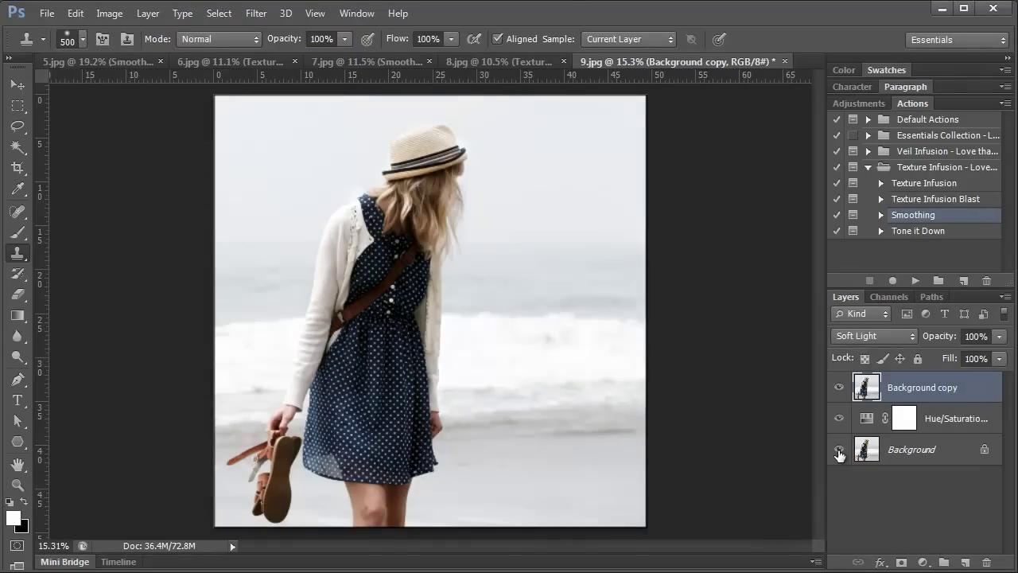
Step: Run the Texture Infusion action with kupukupu-kc-lts from the Kalani Collection, stretching the texture to cover the whole photo
left_click(930, 239)
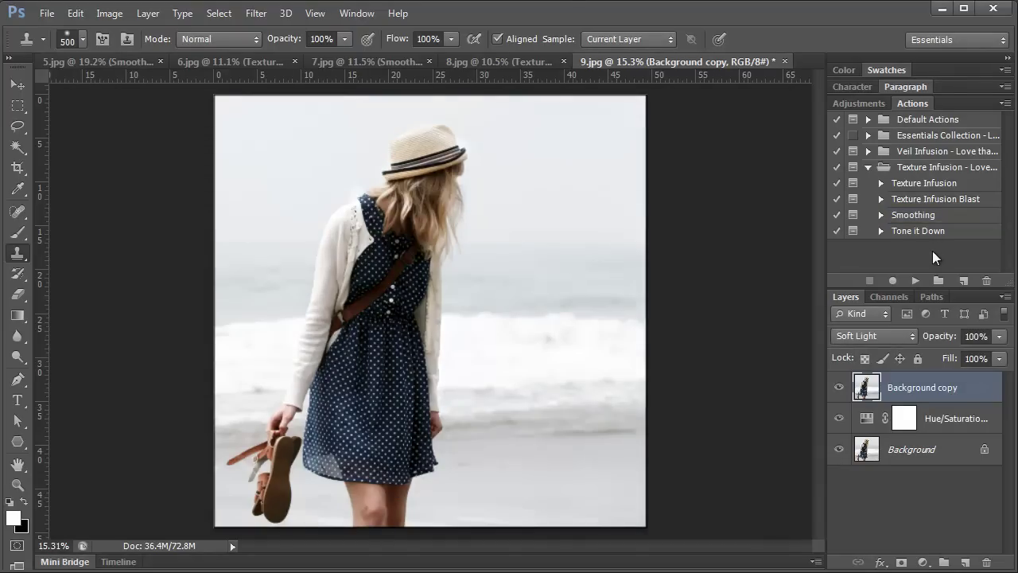
left_click(914, 279)
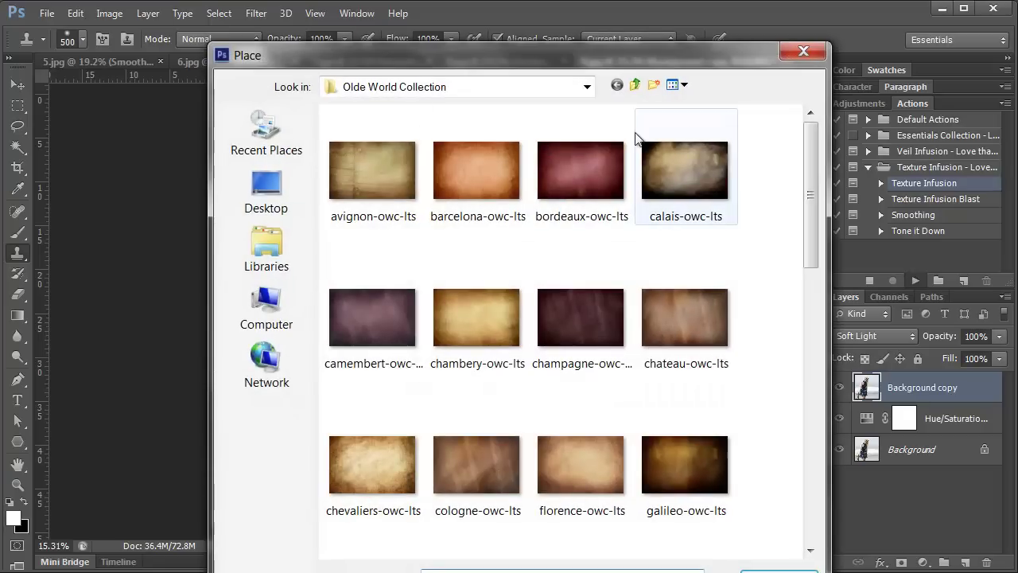
left_click(637, 86)
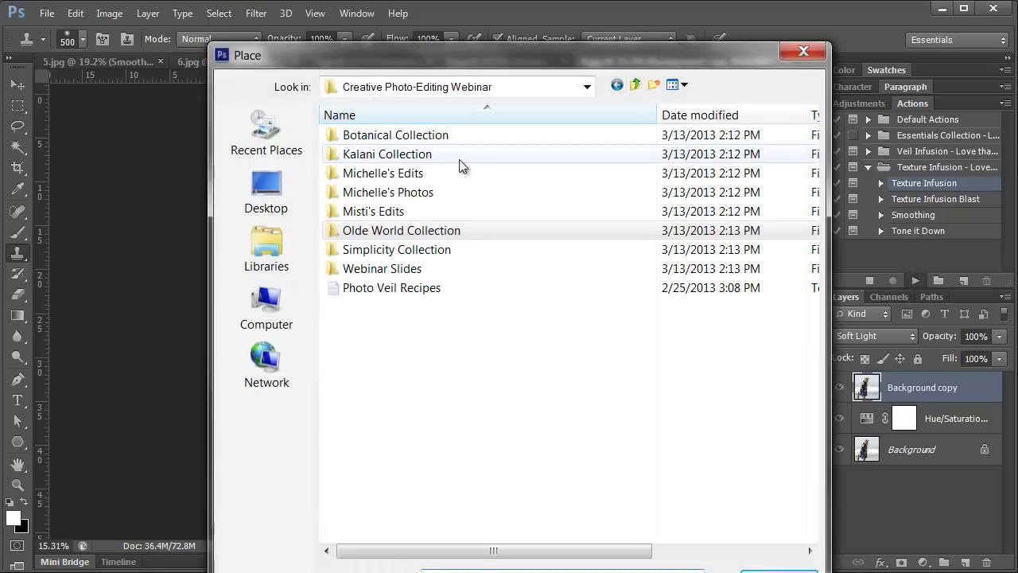
double_click(398, 155)
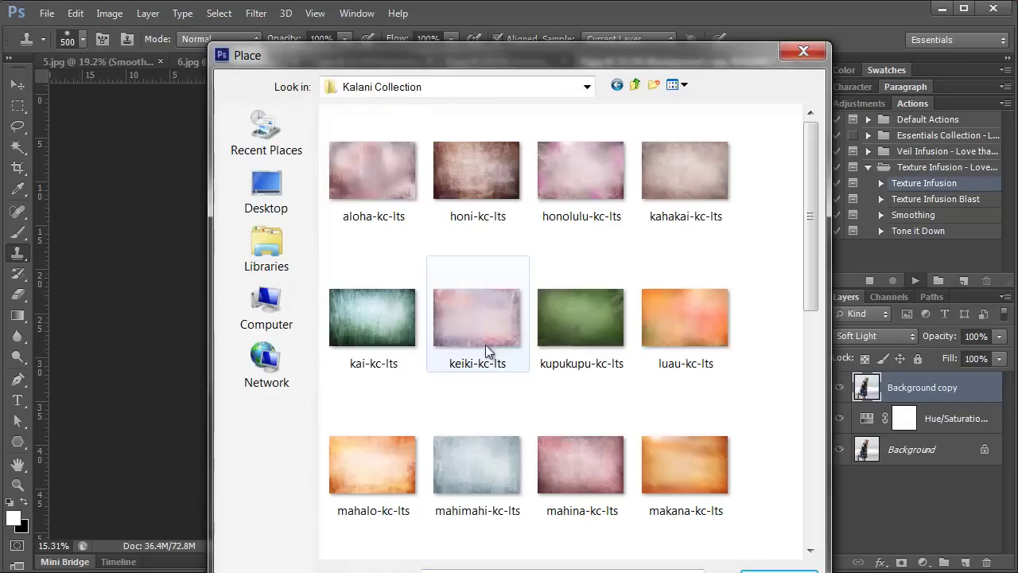
left_click(574, 308)
double_click(574, 308)
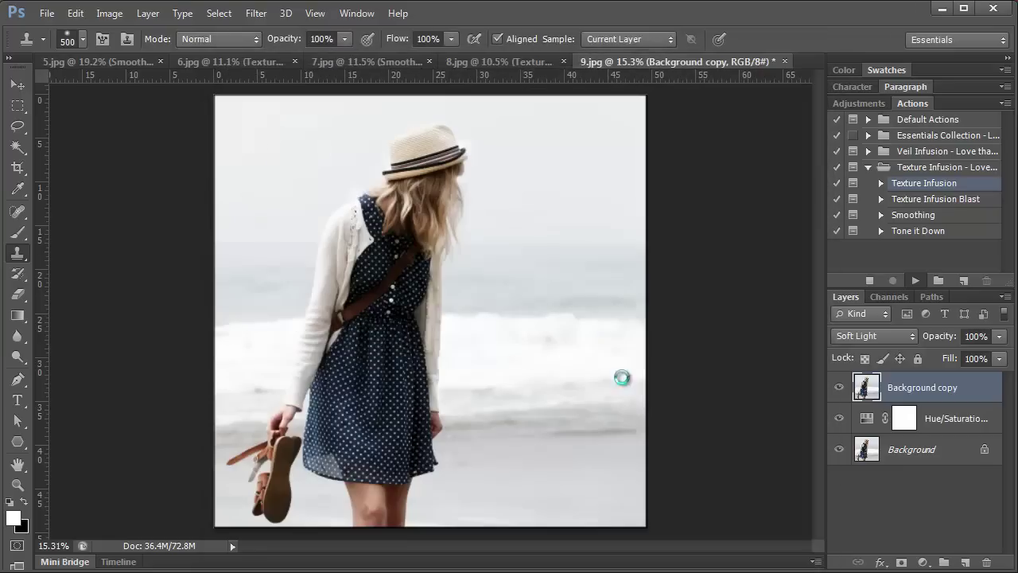
left_click_drag(451, 290, 286, 115)
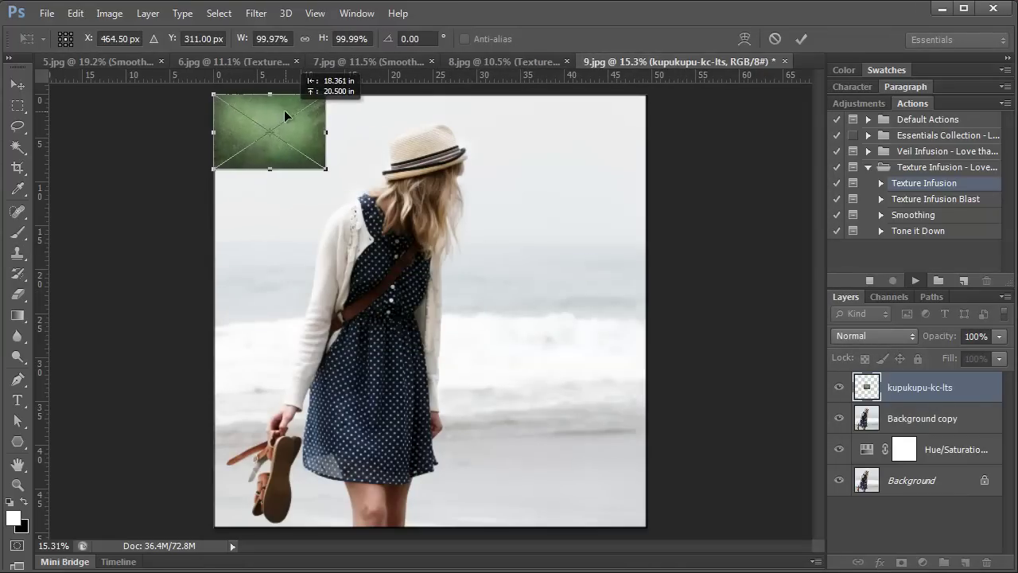
left_click_drag(324, 169, 647, 526)
key("Return")
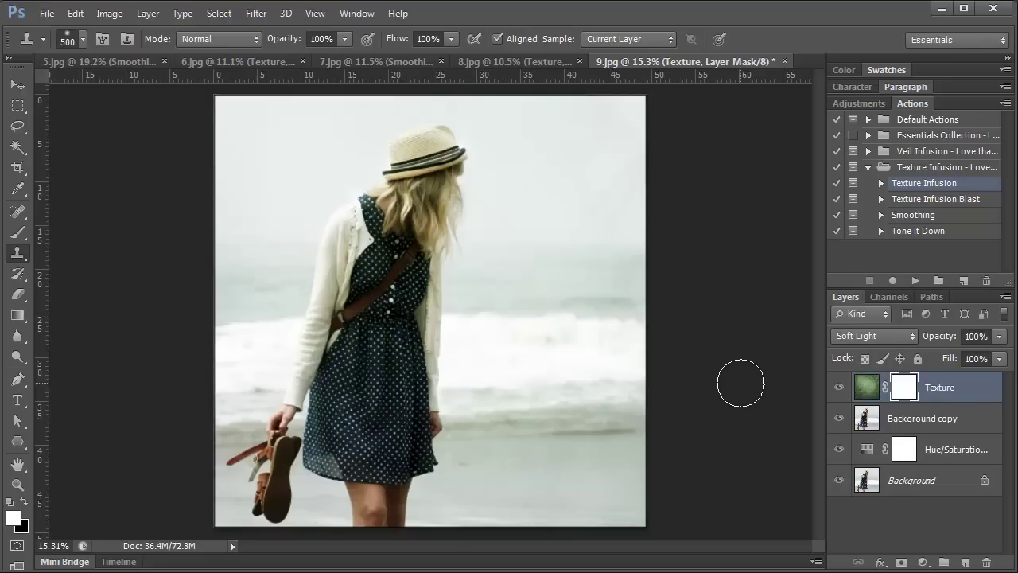
Step: Set the green texture layer's blend mode to Hard Light and lower its opacity to 55%
left_click(878, 386)
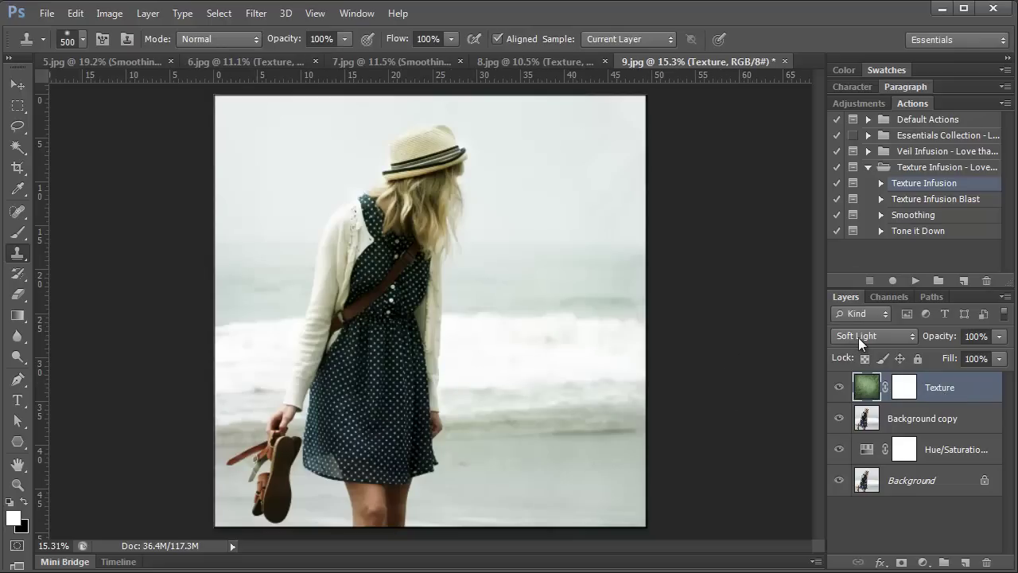
left_click(862, 338)
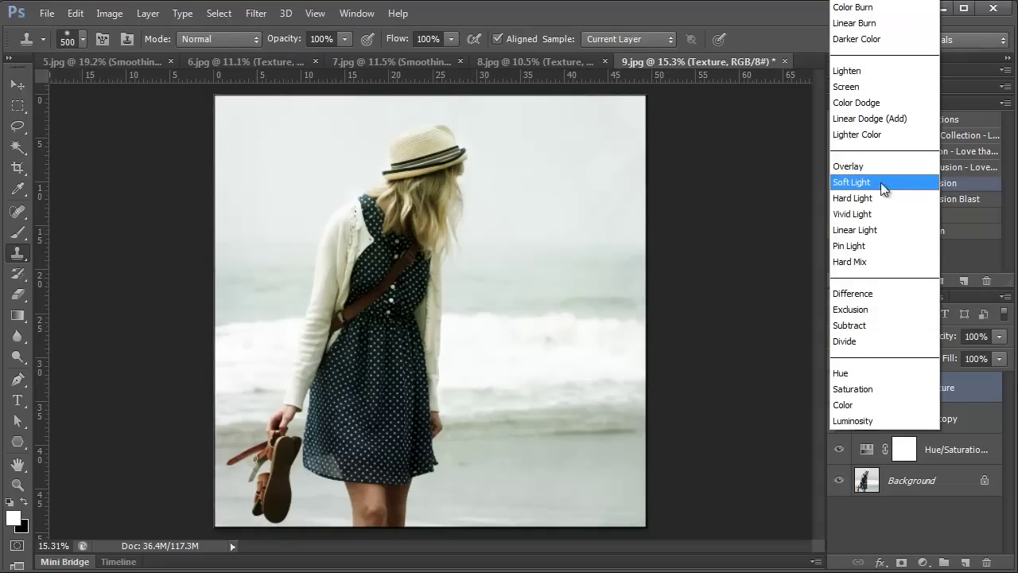
left_click(854, 198)
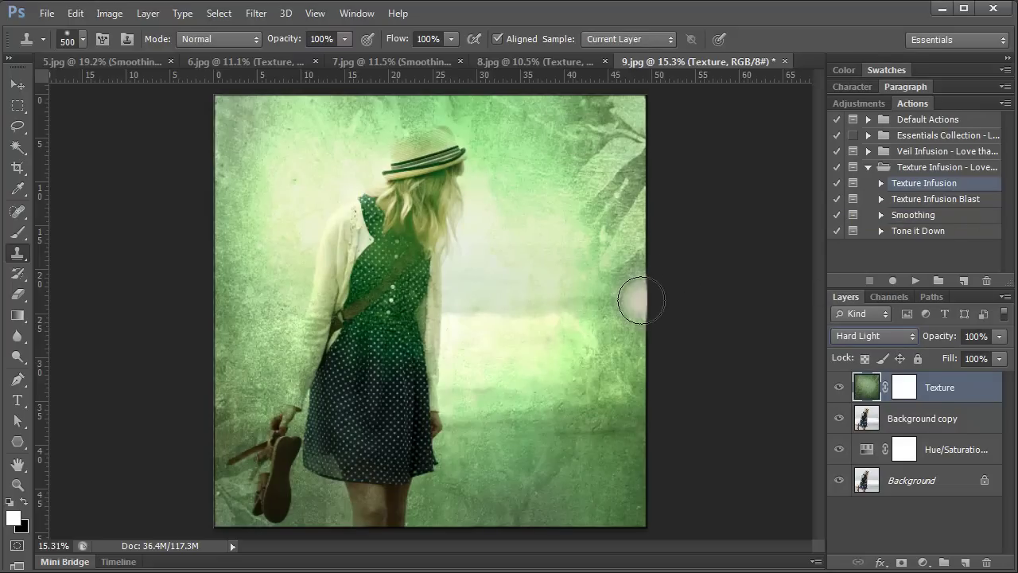
left_click(1000, 340)
left_click_drag(1001, 358, 963, 358)
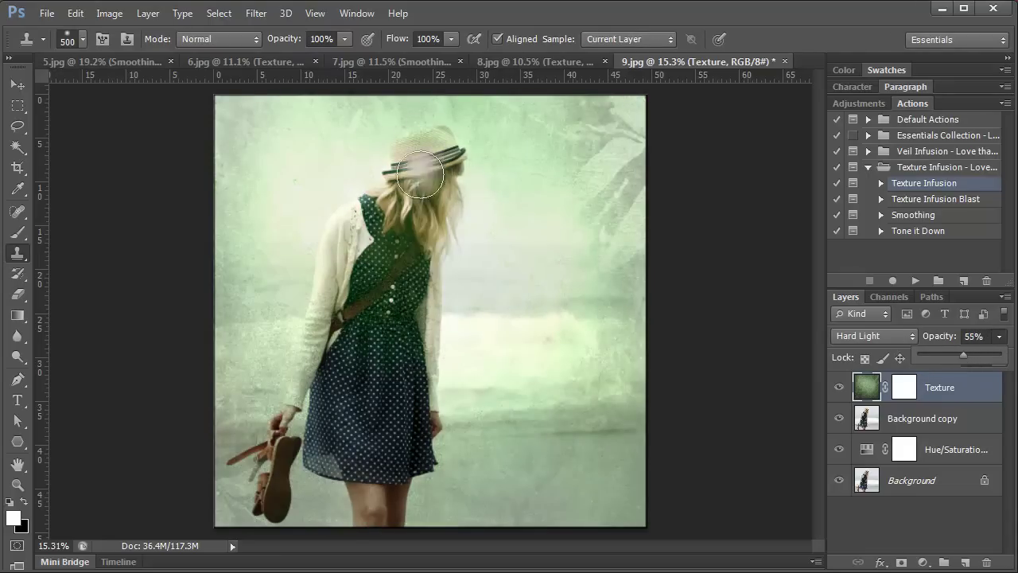
left_click(390, 344)
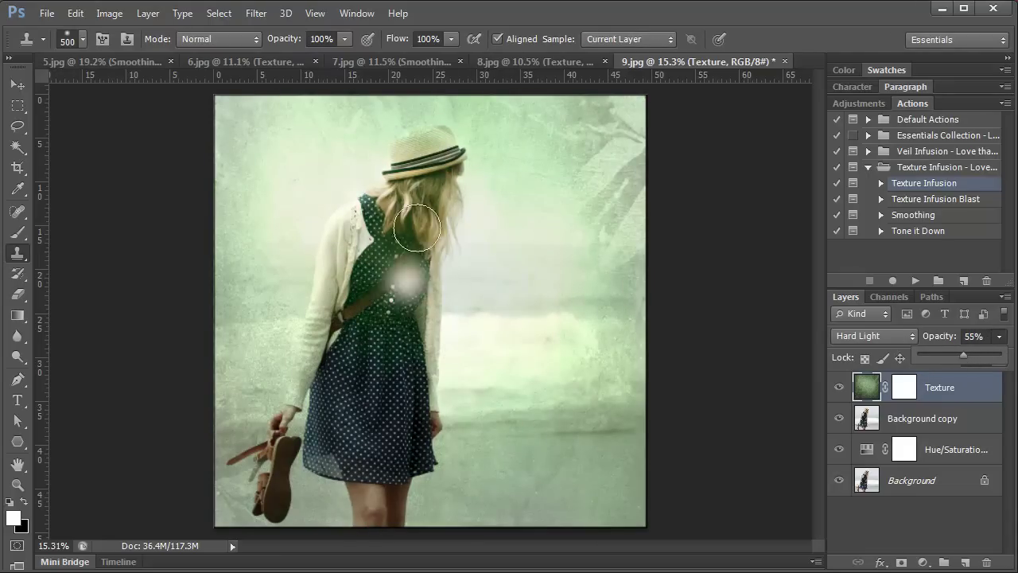
Step: Mask the green texture off the woman by painting black with a size 700 brush at 50% opacity, and restore white as foreground
left_click(904, 390)
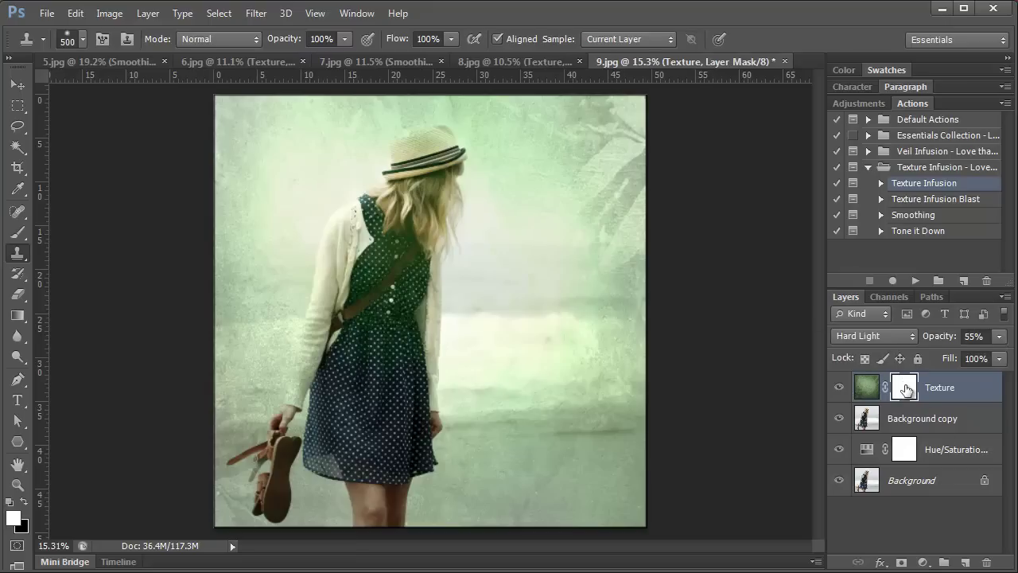
left_click(24, 501)
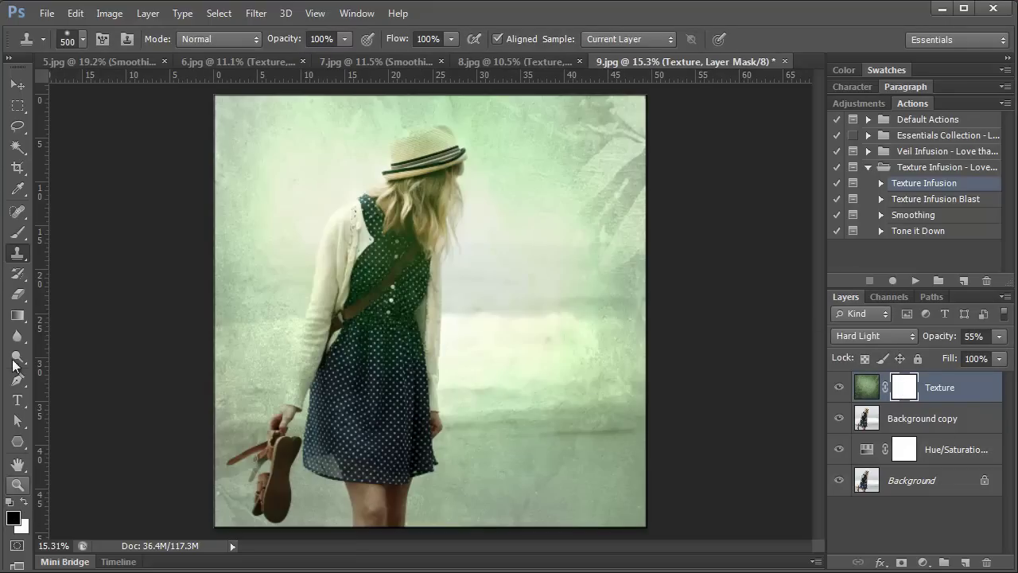
left_click(18, 232)
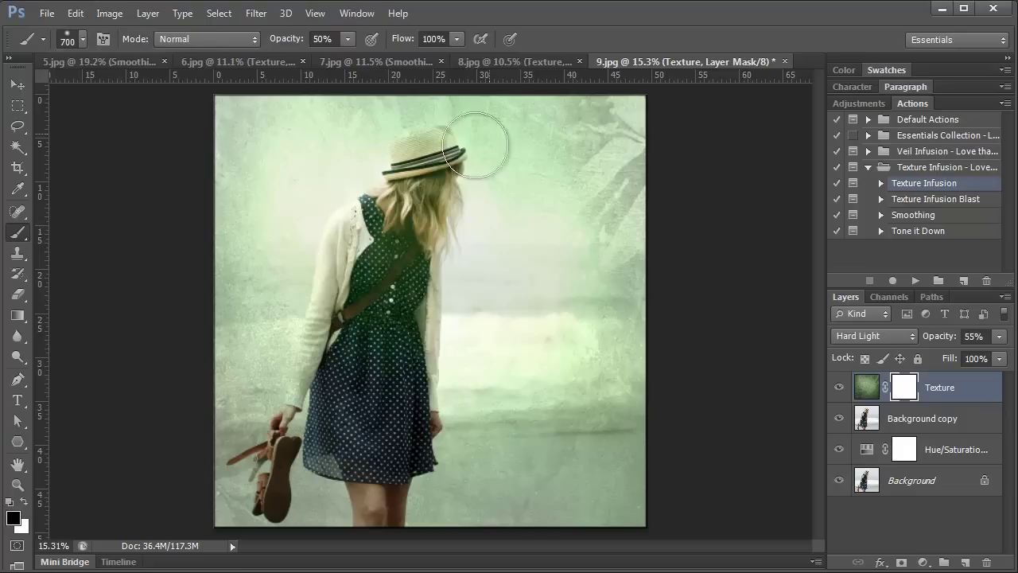
mouse_move(455, 103)
left_mouse_down()
mouse_move(381, 295)
mouse_move(351, 256)
mouse_move(374, 448)
mouse_move(398, 278)
mouse_move(403, 444)
mouse_move(330, 464)
mouse_move(322, 510)
mouse_move(334, 507)
mouse_move(320, 499)
mouse_move(334, 501)
left_mouse_up()
left_click(24, 501)
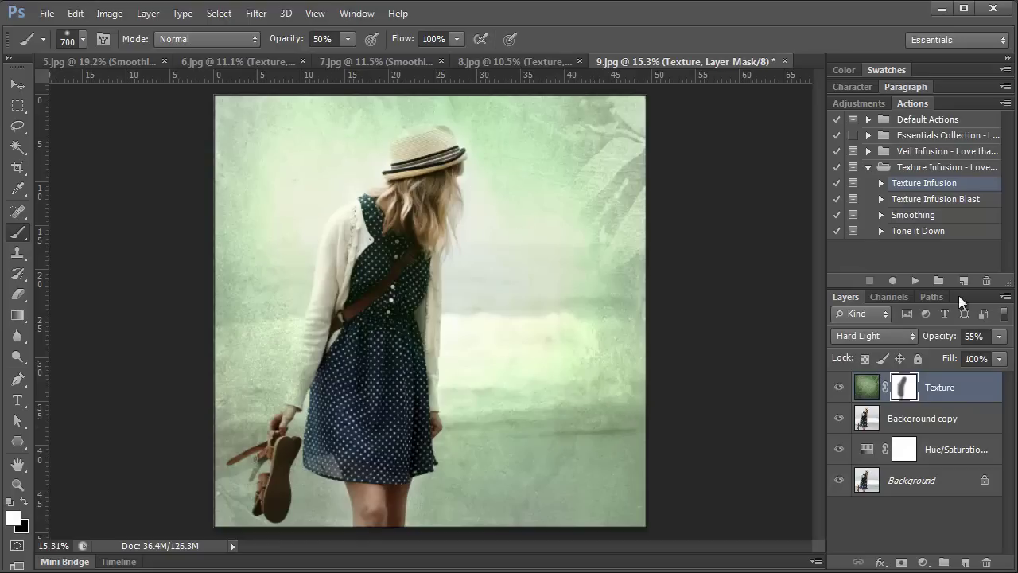
Step: Run Texture Infusion again with keiki-kc-lts, stretching the texture to cover the whole photo
left_click(915, 280)
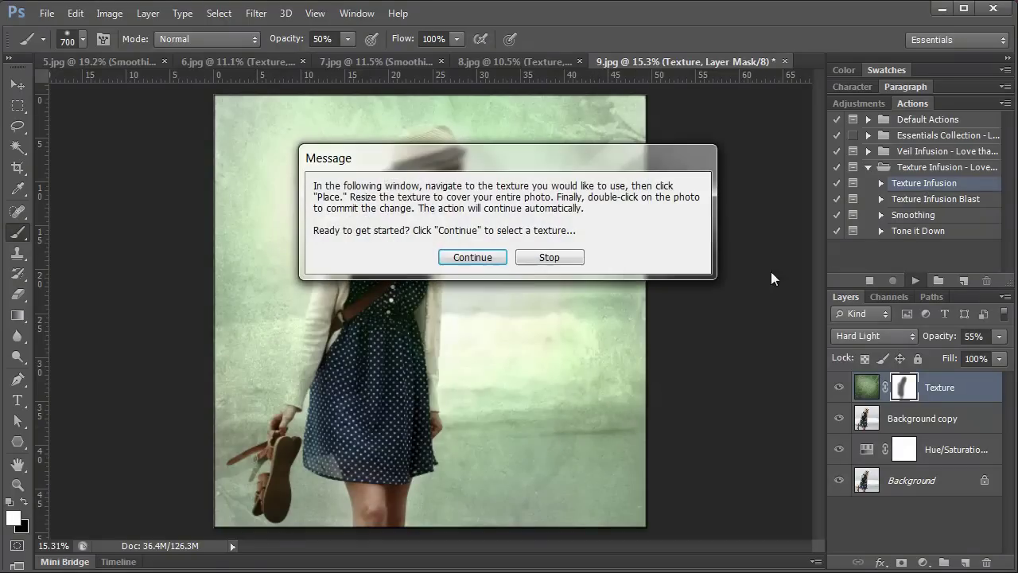
left_click(482, 259)
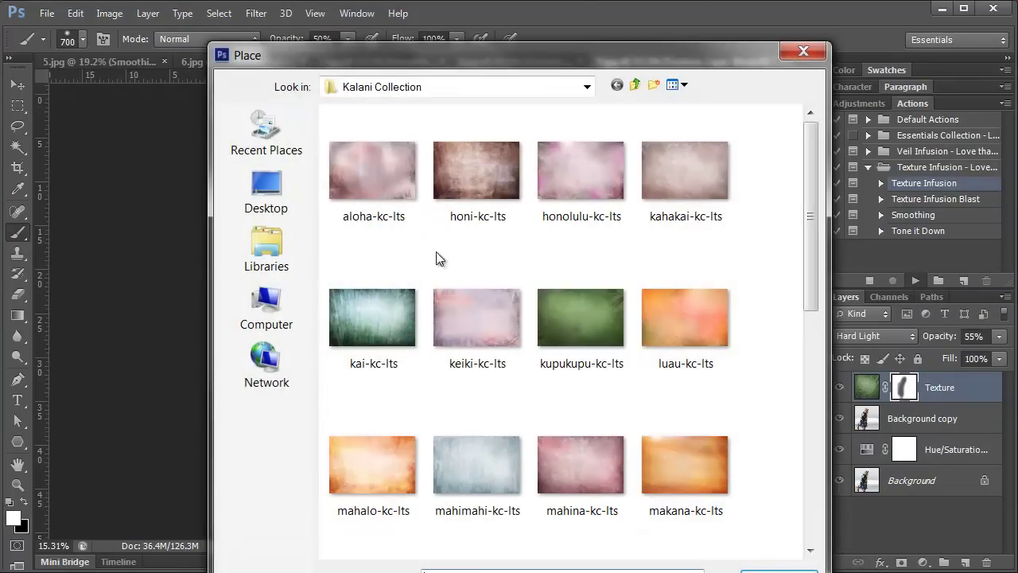
left_click(474, 326)
left_click(778, 571)
left_click_drag(401, 252, 262, 90)
left_click_drag(331, 195, 649, 526)
key("Return")
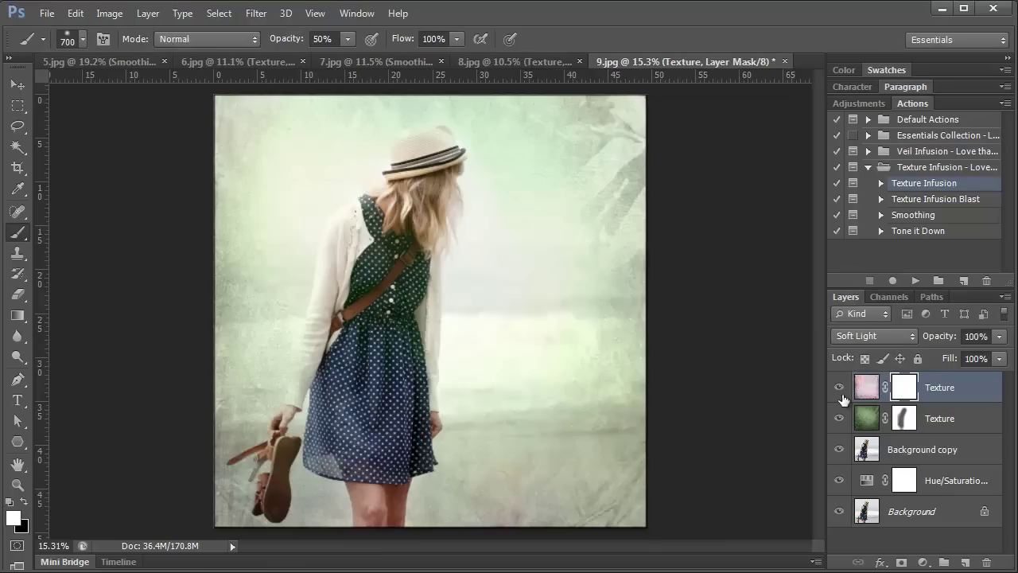
Step: Set the pink texture layer's blend mode to Hard Light and lower its opacity to 64%
left_click(871, 335)
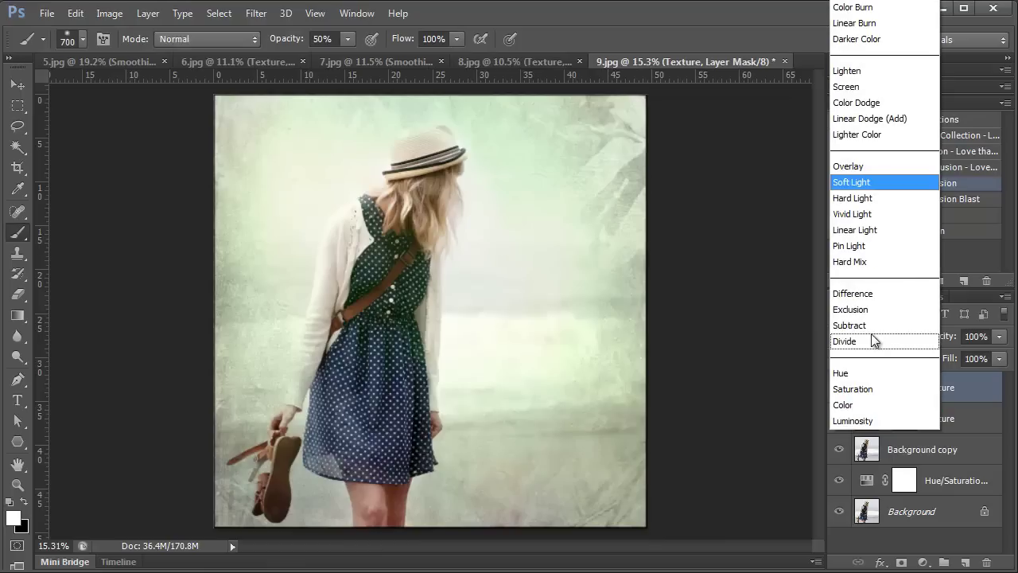
left_click(852, 198)
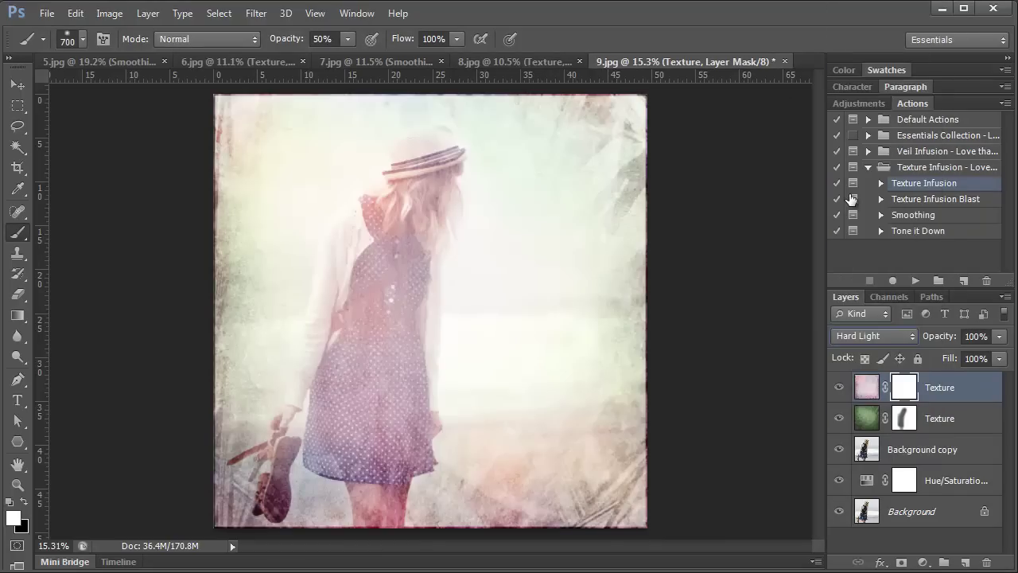
left_click(999, 336)
left_click_drag(997, 358, 970, 353)
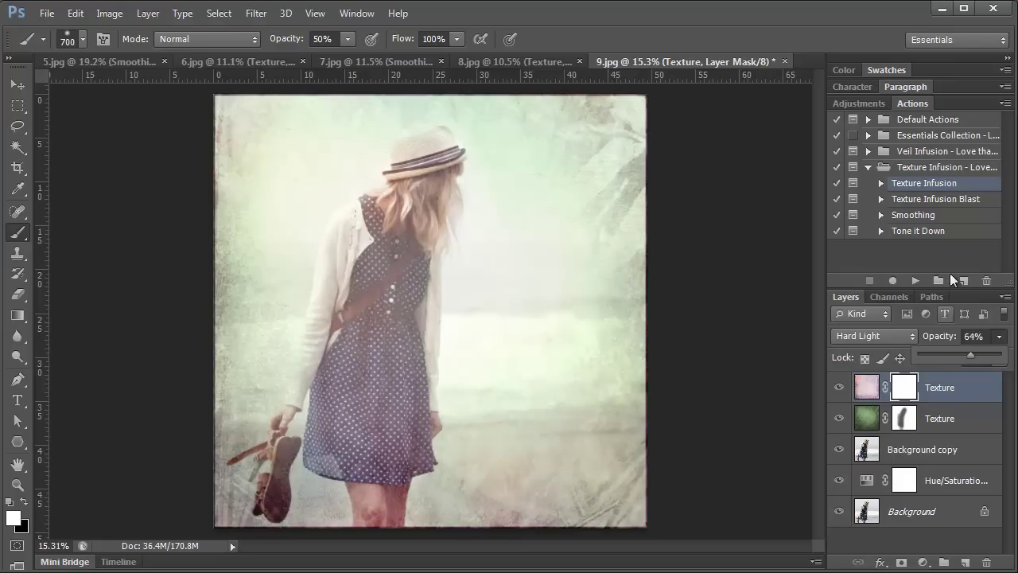
Step: Infuse honi-kc-lts as a third texture stretched over the whole photo, and lower its opacity to 75%
left_click(924, 185)
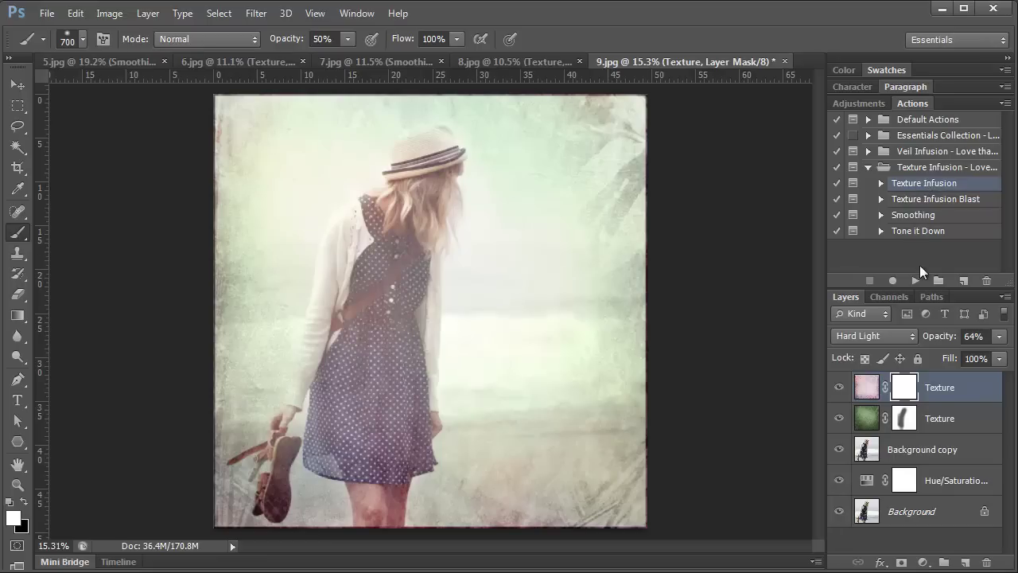
left_click(916, 281)
left_click(472, 257)
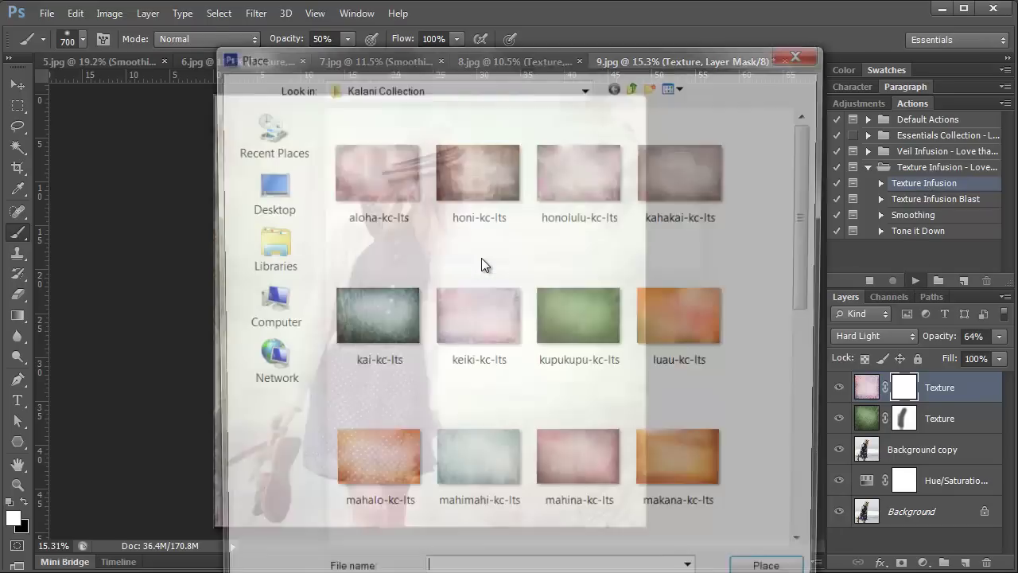
left_click(475, 162)
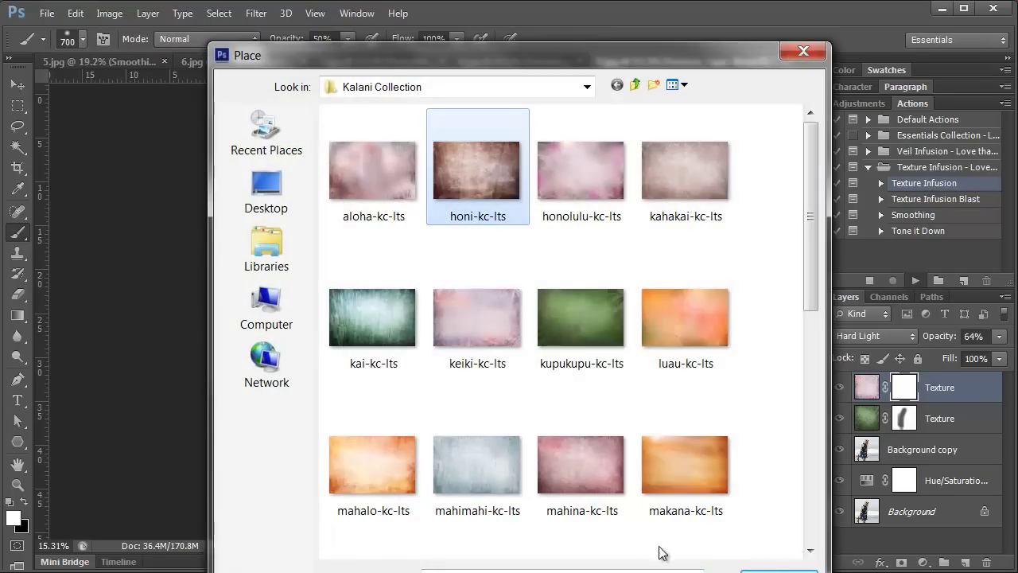
key("Return")
left_click_drag(437, 295, 277, 114)
left_click_drag(330, 170, 647, 526)
key("Return")
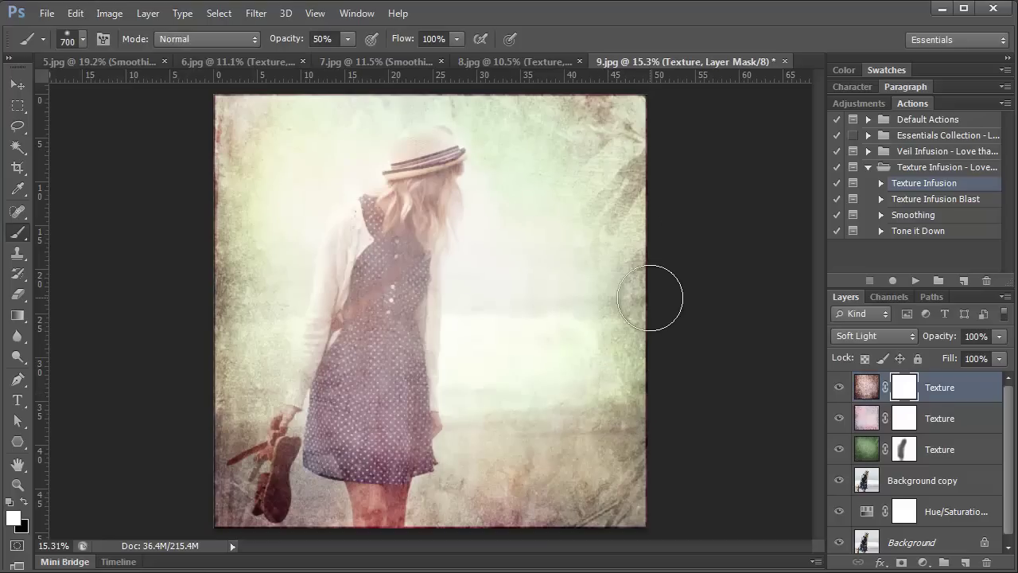
left_click(1001, 338)
left_click_drag(1001, 360, 980, 359)
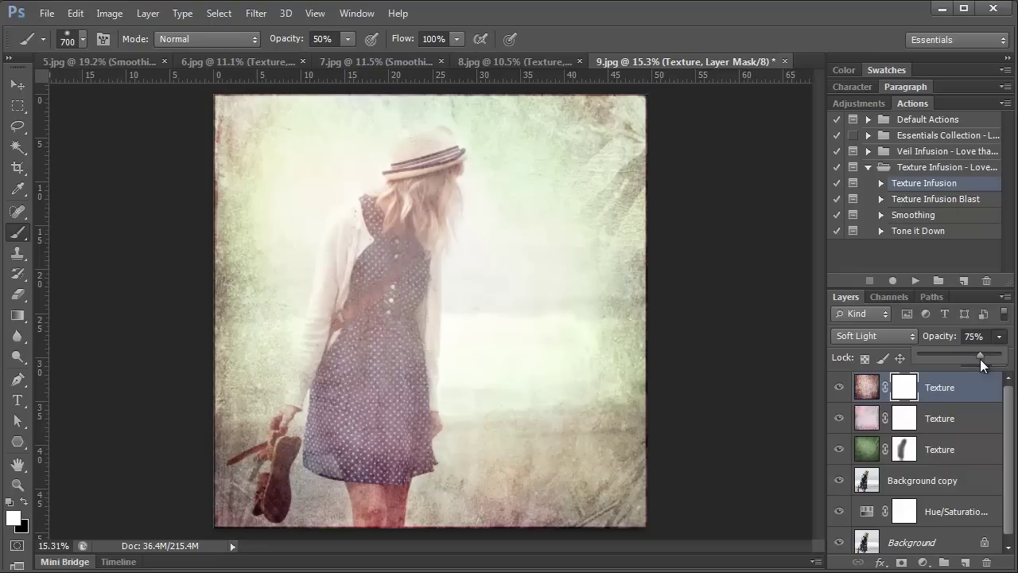
Step: Run the Smoothing action on the honi-kc-lts texture layer
left_click(912, 216)
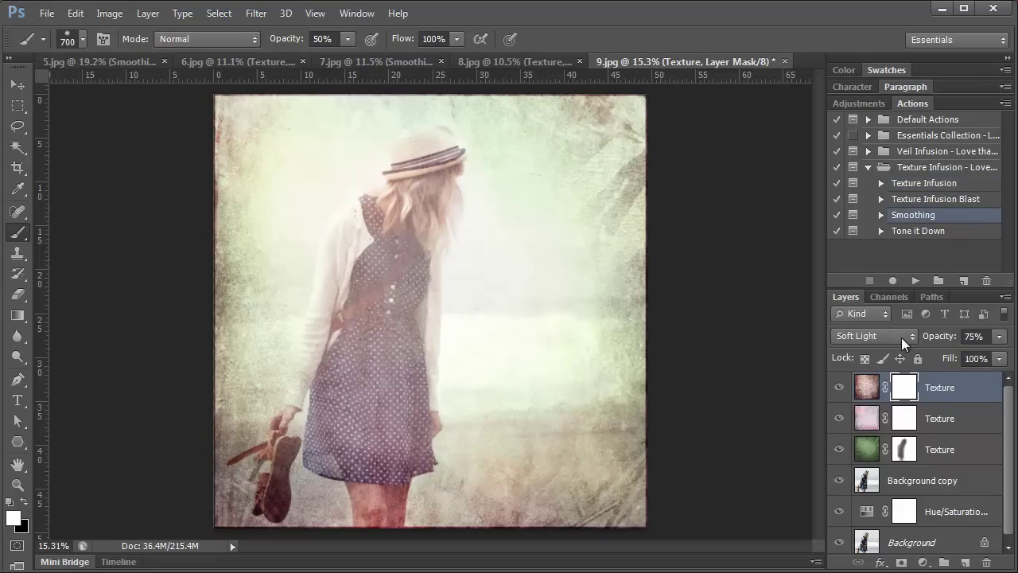
left_click(915, 281)
left_click(494, 268)
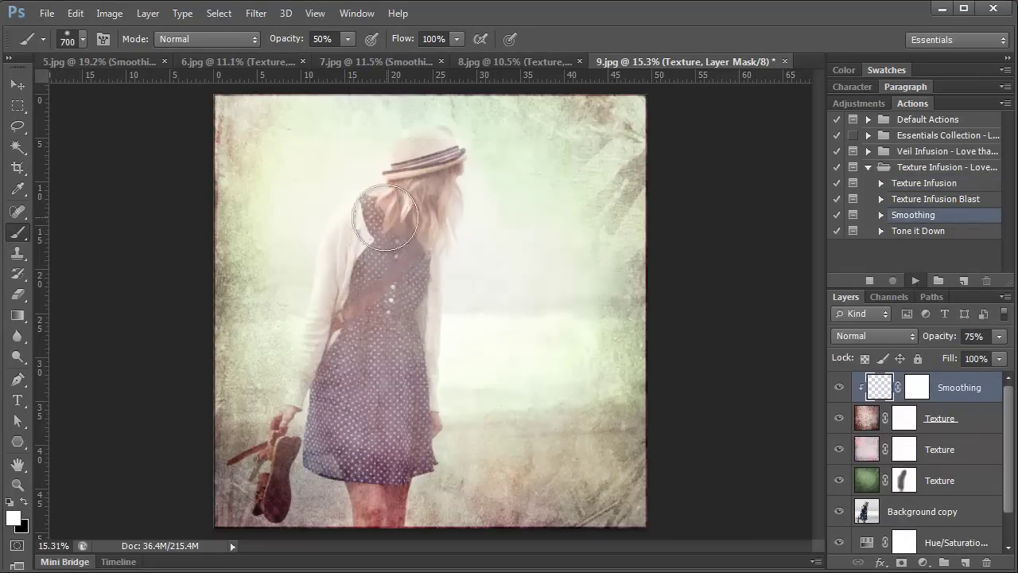
Step: Paint white on the Smoothing mask with a size 300 brush over the woman's legs, hand and hair
mouse_move(380, 467)
left_mouse_down()
mouse_move(376, 500)
mouse_move(371, 487)
left_mouse_up()
key("bracketleft")
key("bracketleft")
key("bracketleft")
key("bracketleft")
key("bracketleft")
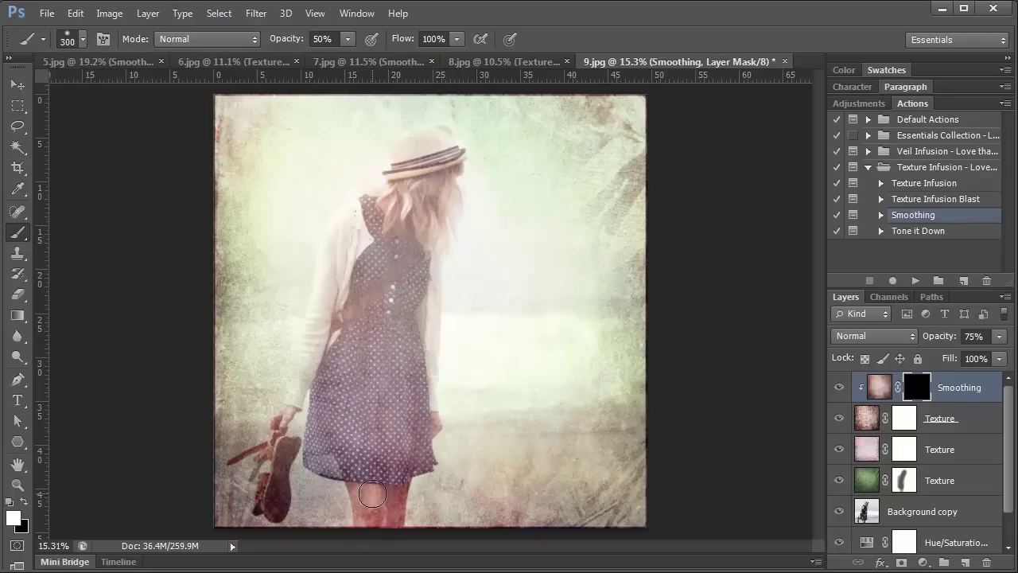
mouse_move(380, 506)
left_mouse_down()
mouse_move(409, 464)
mouse_move(381, 515)
mouse_move(388, 487)
left_mouse_up()
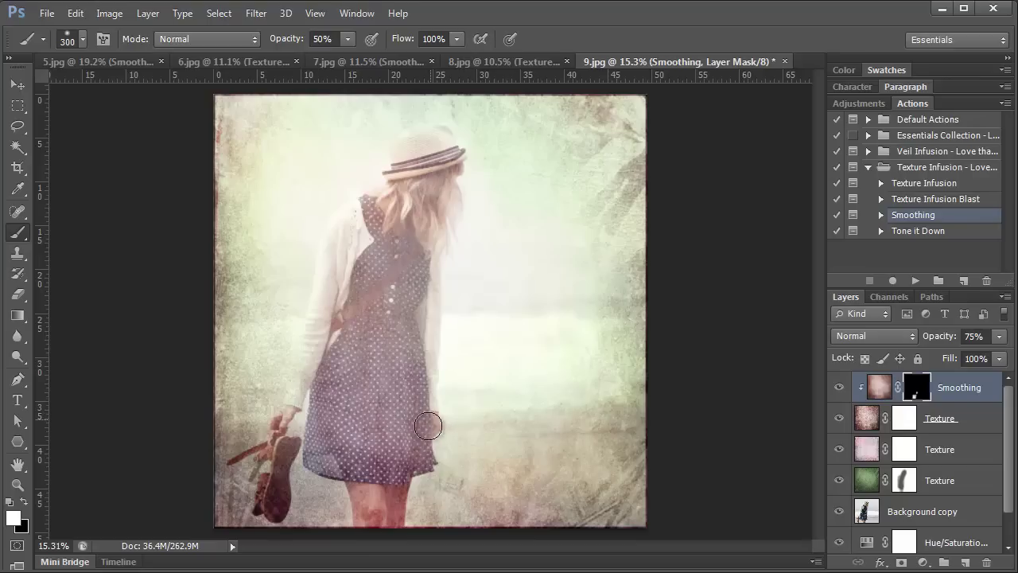
left_click_drag(290, 407, 280, 432)
mouse_move(418, 175)
left_mouse_down()
mouse_move(400, 225)
mouse_move(435, 191)
mouse_move(433, 229)
mouse_move(406, 198)
left_mouse_up()
left_click_drag(376, 490, 388, 497)
Step: Duplicate every layer from Smoothing down to Background within 9.jpg and merge the duplicates into a single layer
left_click_drag(960, 288, 955, 223)
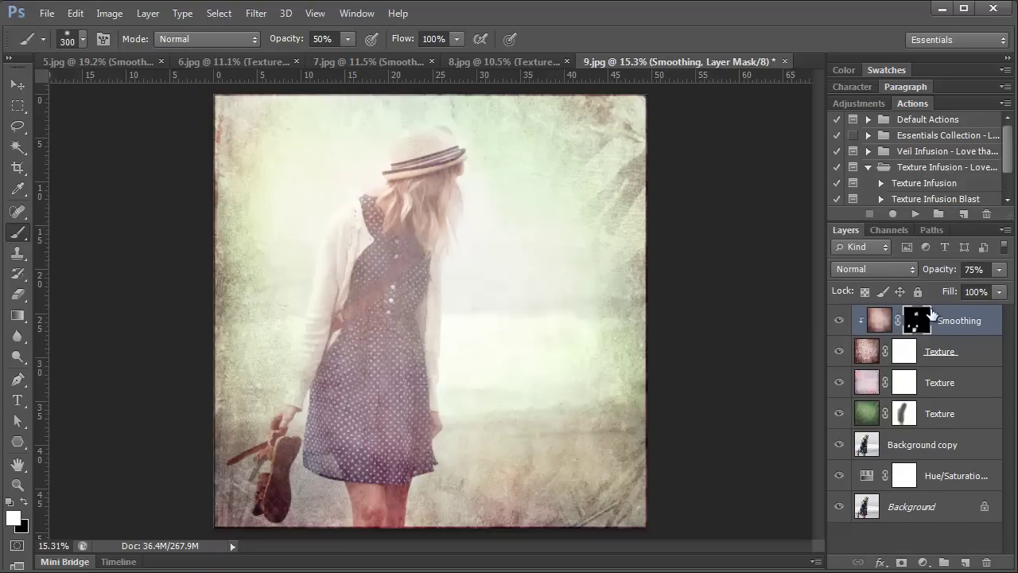
key("ctrl+2")
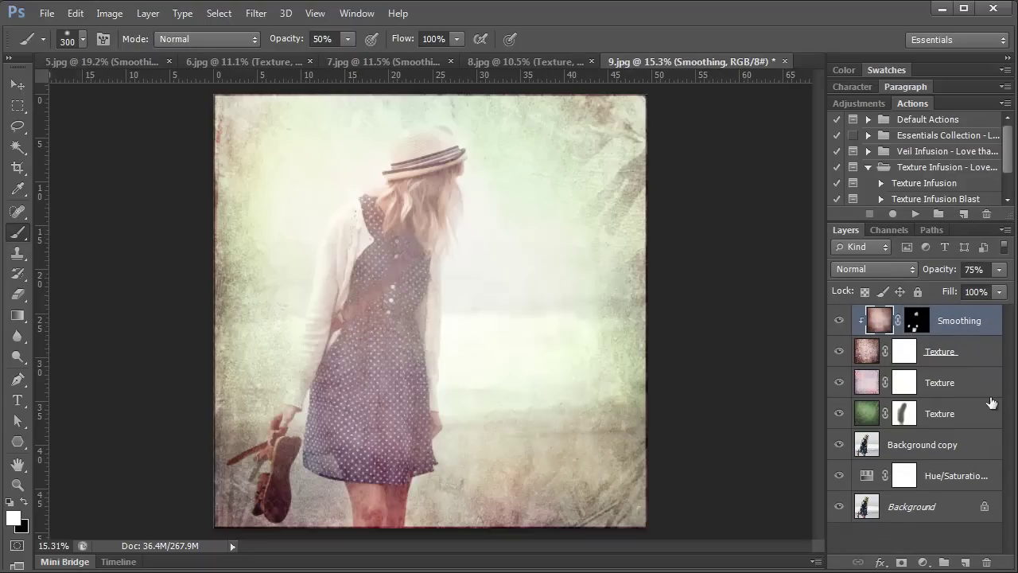
left_click(938, 509, "shift")
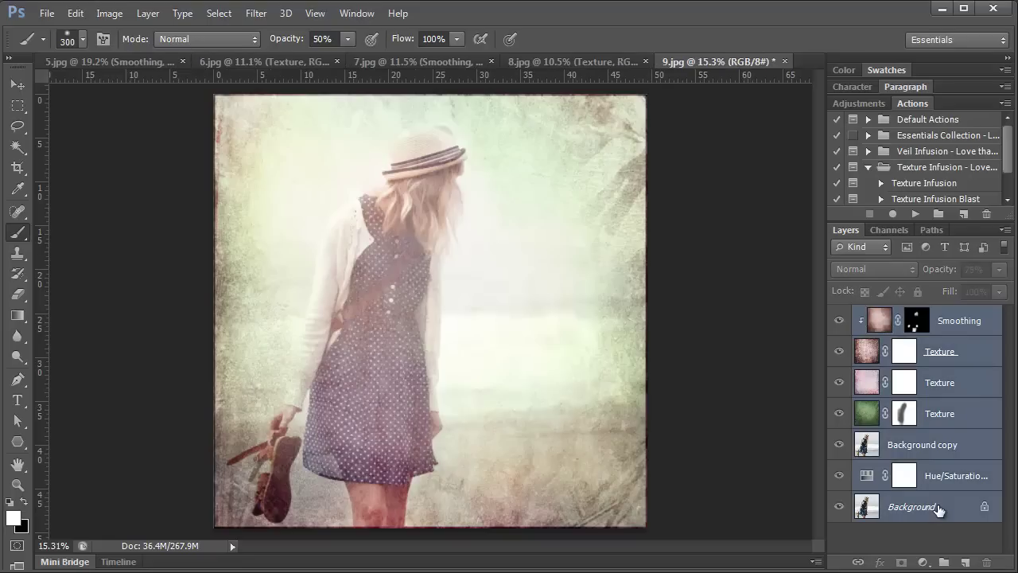
right_click(937, 506)
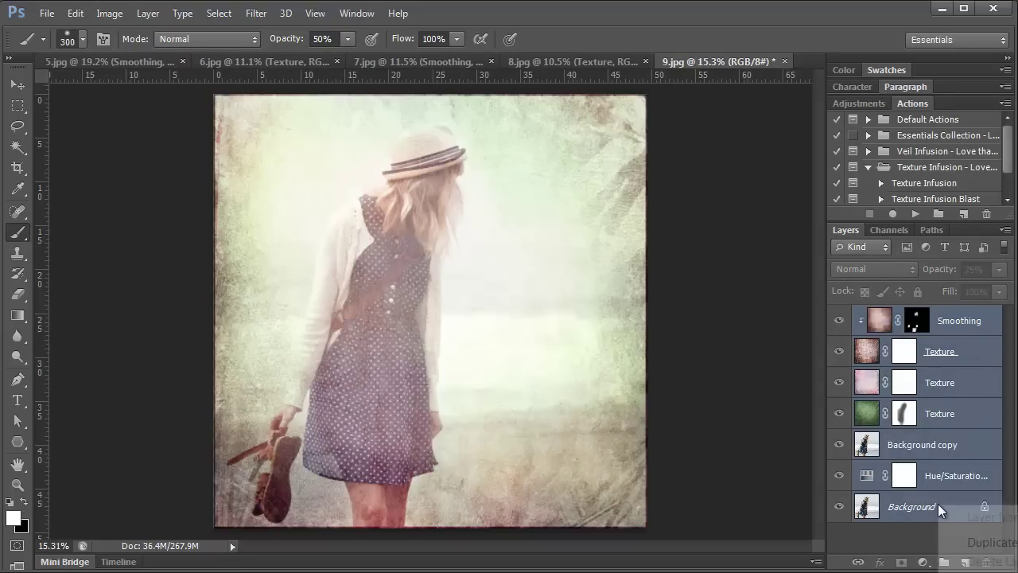
left_click(987, 542)
left_click(885, 181)
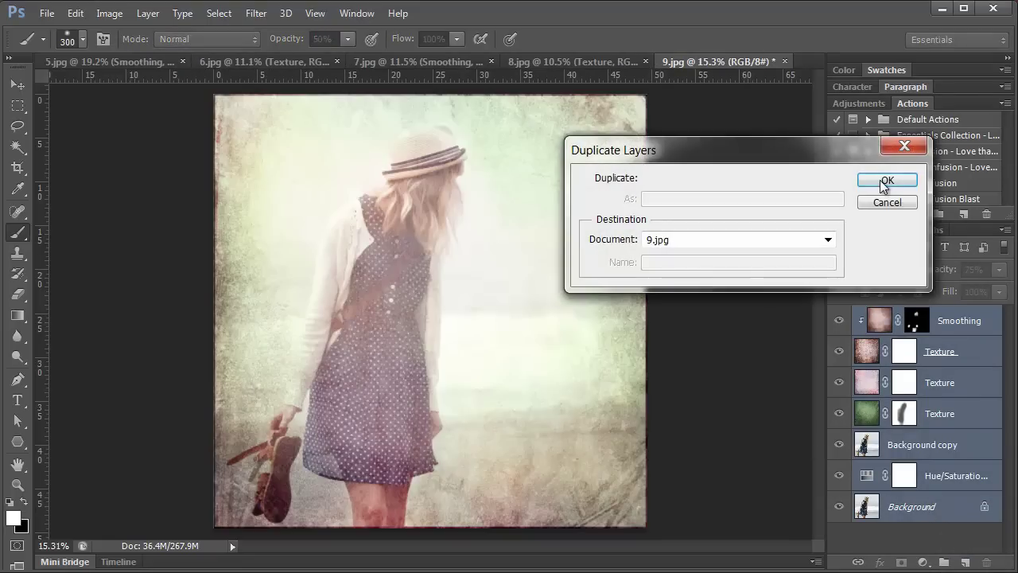
right_click(949, 319)
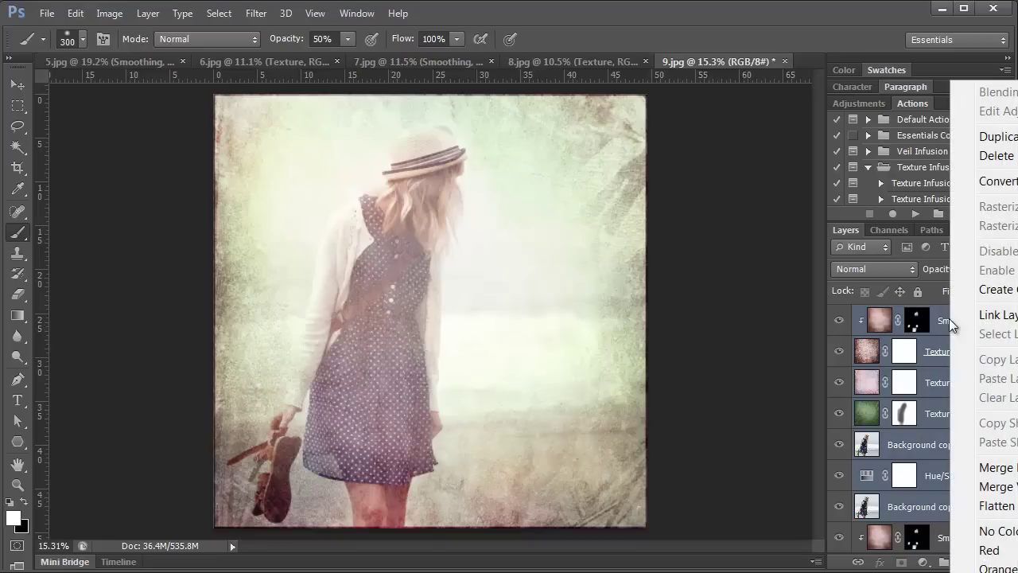
left_click(996, 467)
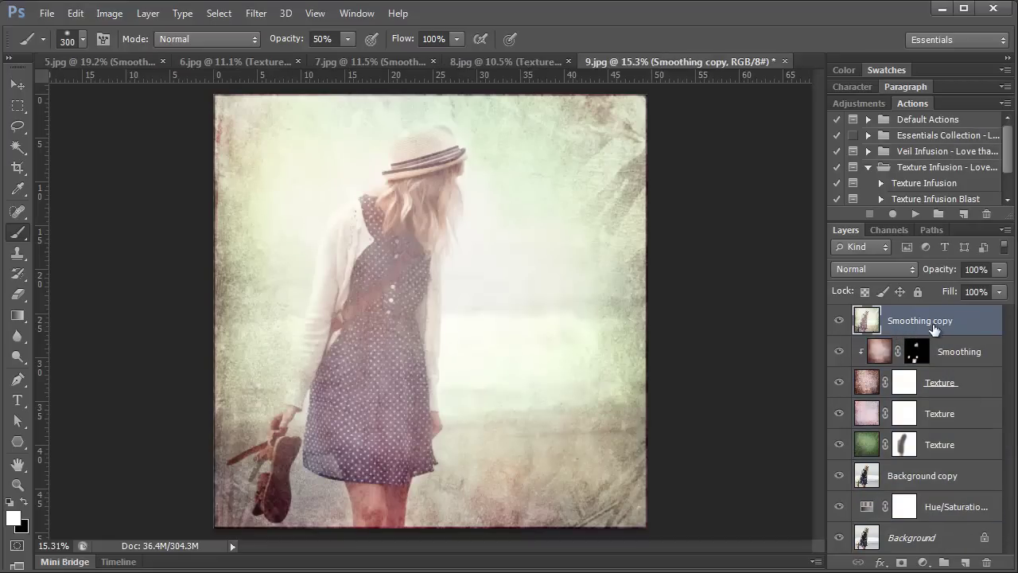
Step: Move the merged copy below the honi-kc-lts texture and clip it to the pink texture layer
left_click_drag(942, 322, 942, 400)
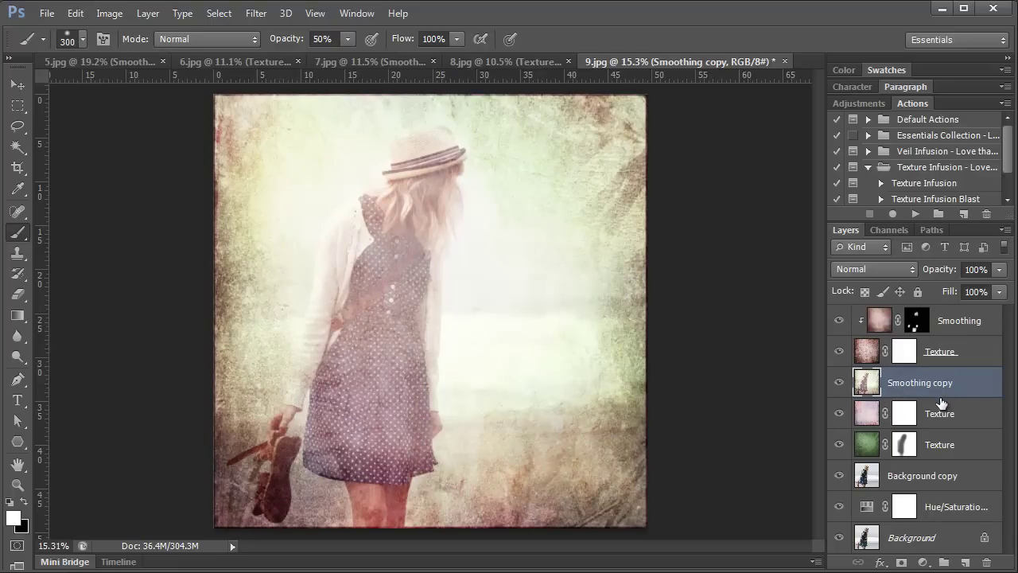
left_click_drag(942, 397, 944, 395)
left_click(944, 394, "alt")
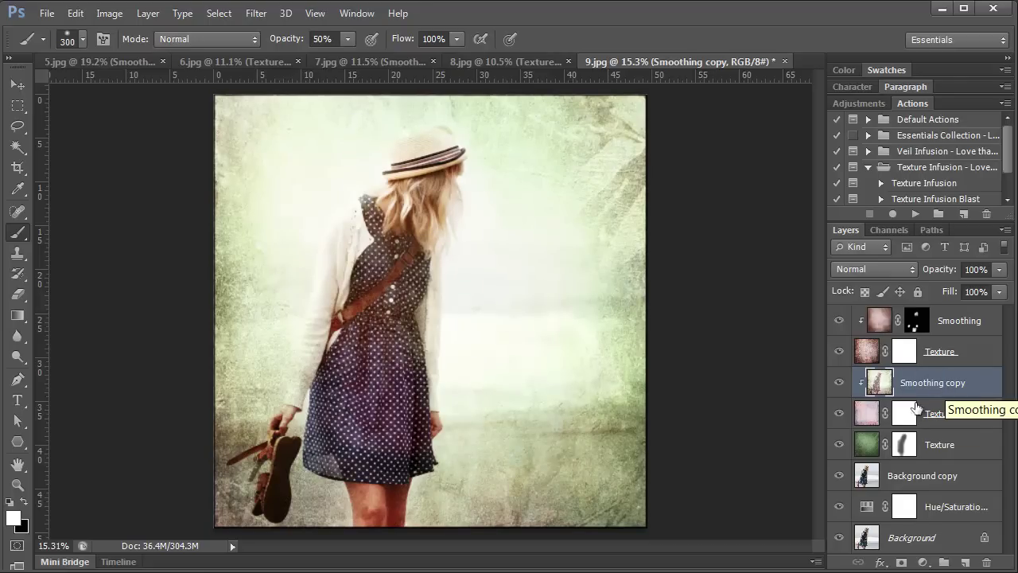
Step: Apply a Gaussian Blur with a 171.8 pixel radius to the clipped merged copy
left_click(255, 13)
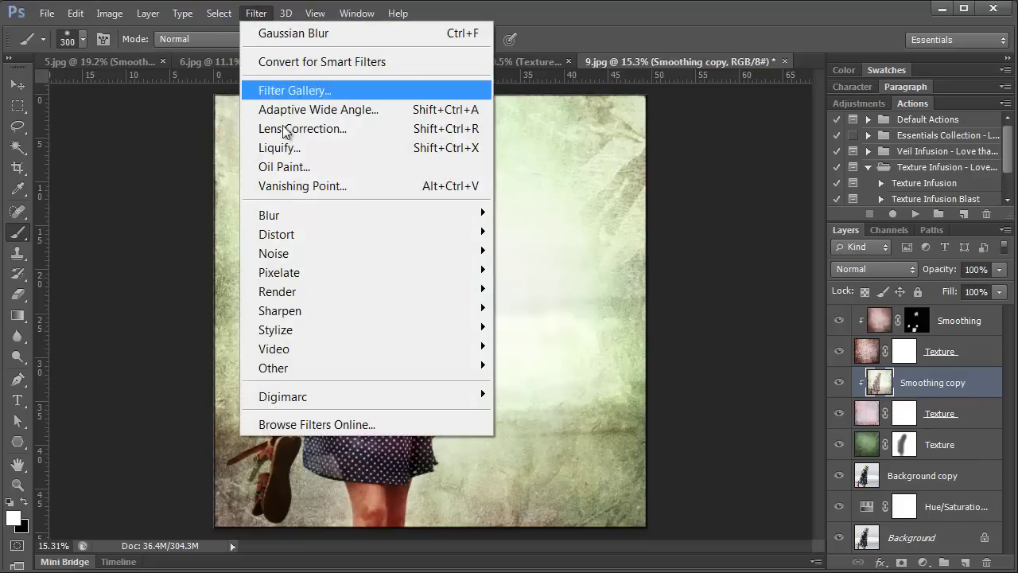
mouse_move(299, 213)
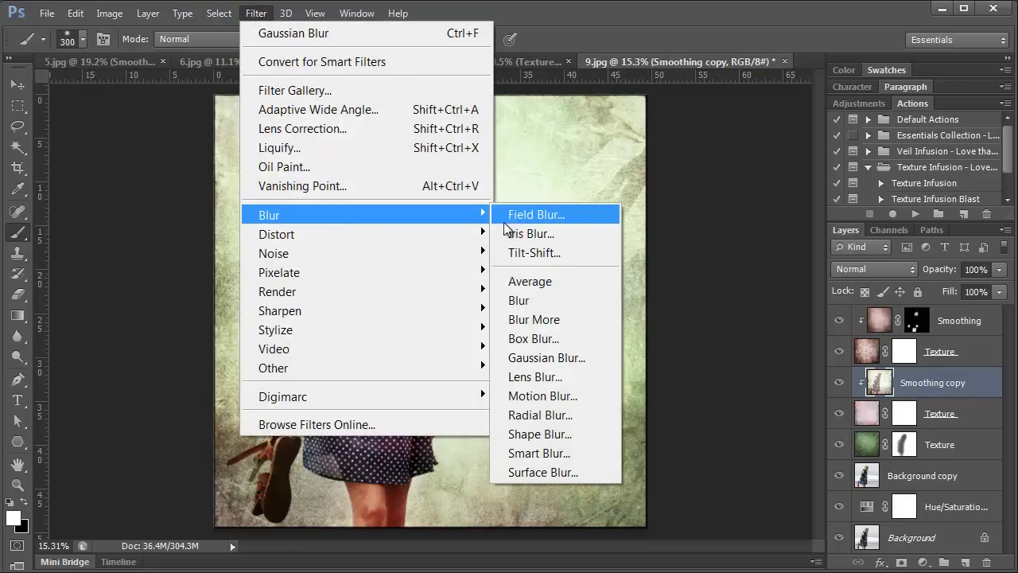
left_click(548, 358)
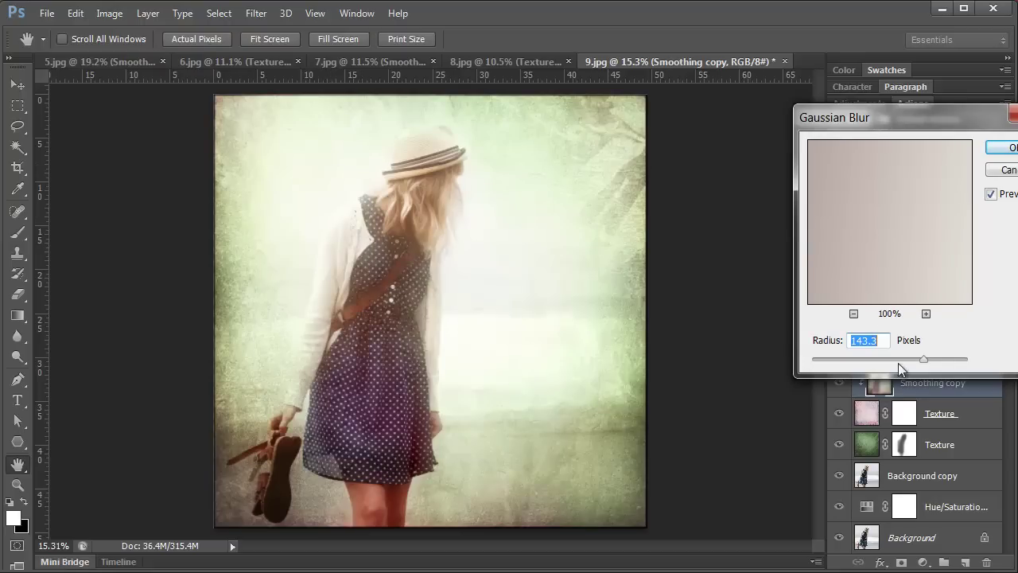
mouse_move(925, 359)
left_mouse_down()
mouse_move(955, 364)
mouse_move(932, 356)
left_mouse_up()
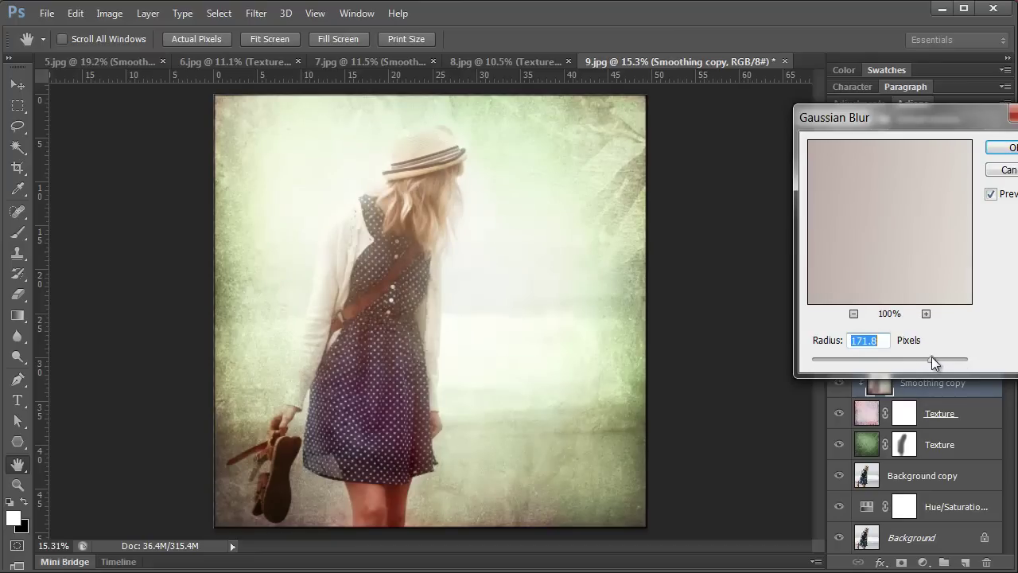
left_click(1014, 149)
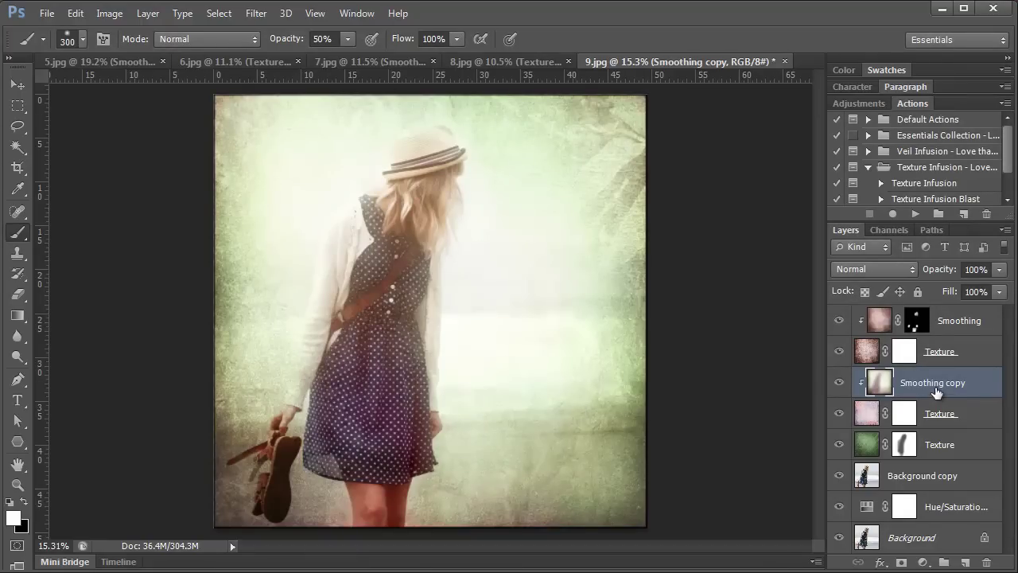
Step: Add a layer mask to the blurred copy and paint black with a much larger brush over the background around the woman
left_click(902, 563)
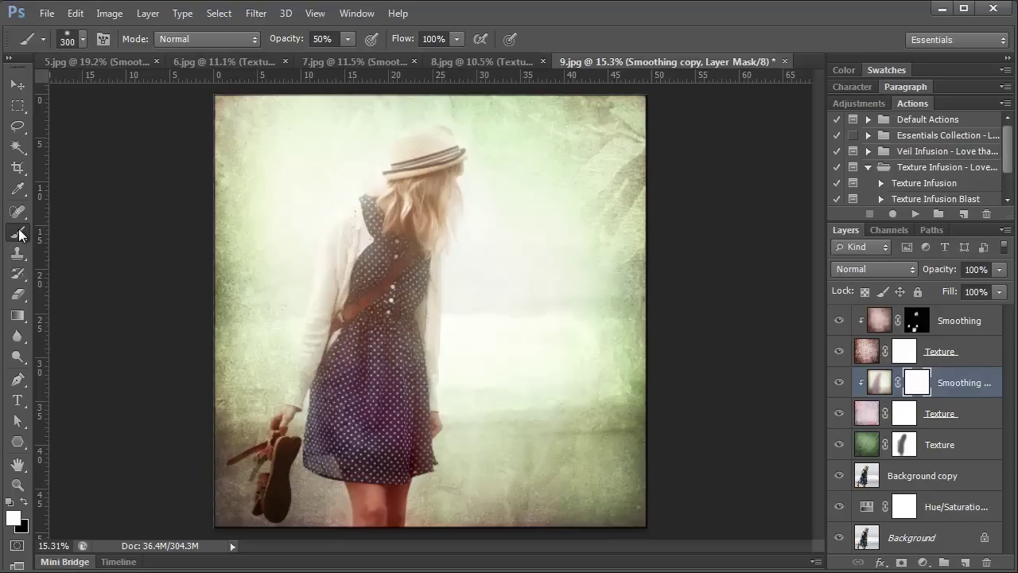
left_click(25, 503)
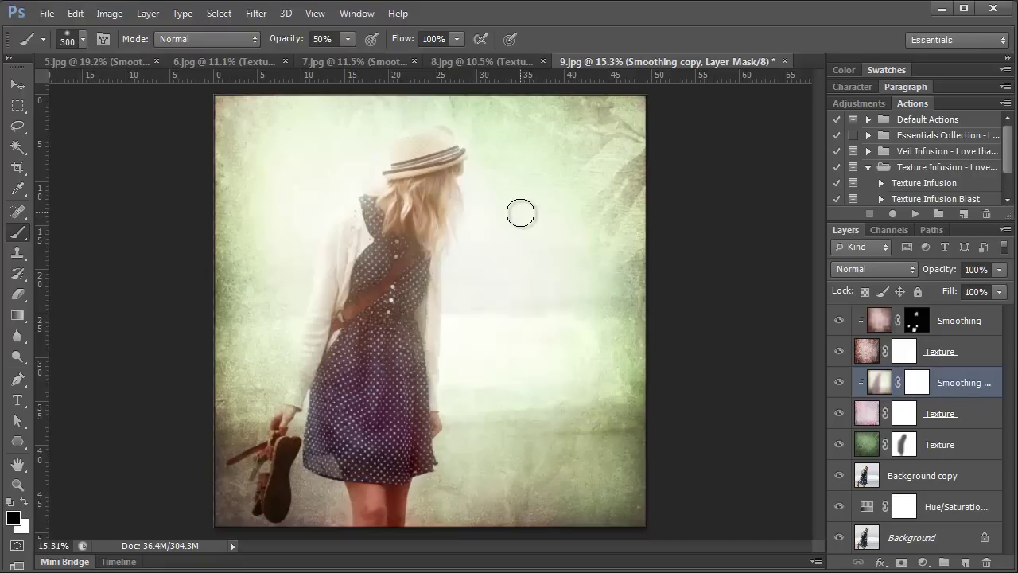
key("bracketright")
key("bracketright")
key("bracketright")
key("bracketright")
key("bracketright")
key("bracketright")
key("bracketright")
key("bracketright")
key("bracketright")
key("bracketright")
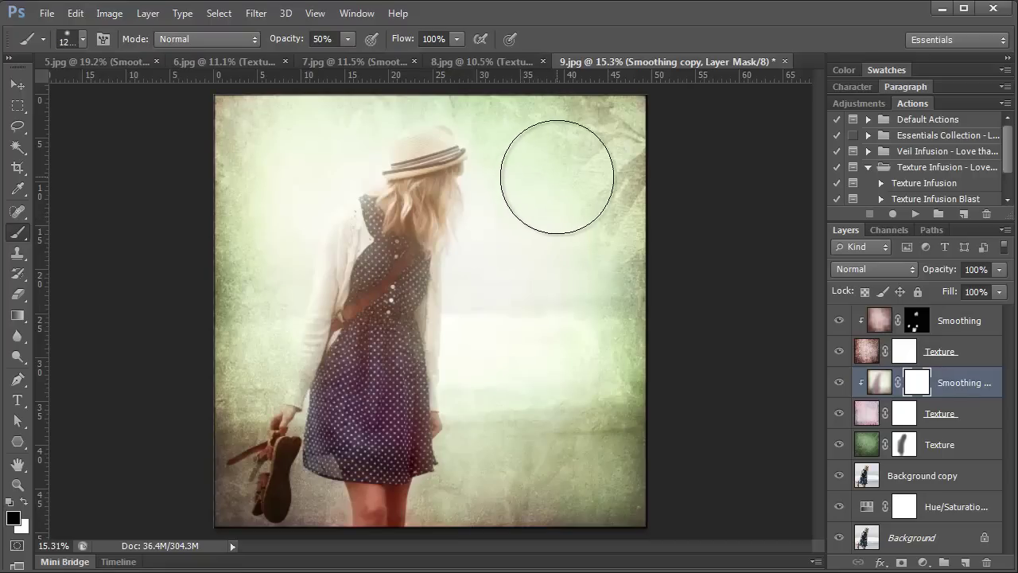
mouse_move(574, 143)
left_mouse_down()
mouse_move(607, 174)
mouse_move(578, 296)
mouse_move(590, 425)
mouse_move(587, 408)
mouse_move(622, 468)
mouse_move(513, 513)
mouse_move(647, 369)
mouse_move(637, 271)
mouse_move(520, 328)
mouse_move(558, 301)
mouse_move(545, 141)
mouse_move(303, 90)
mouse_move(607, 229)
mouse_move(619, 350)
mouse_move(586, 454)
mouse_move(596, 484)
mouse_move(502, 538)
mouse_move(541, 507)
mouse_move(515, 503)
mouse_move(586, 233)
mouse_move(560, 146)
left_mouse_up()
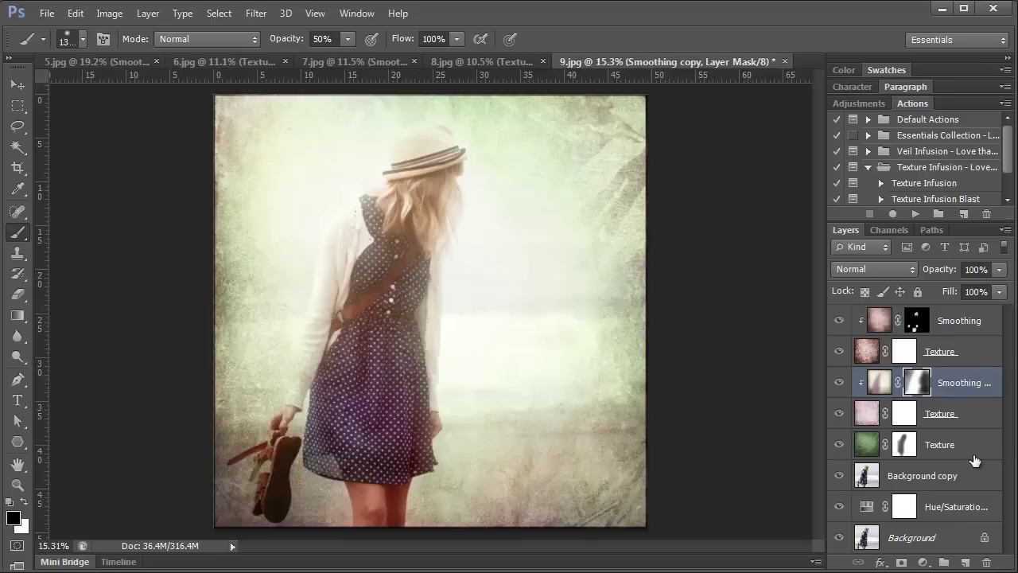
Step: Compare the textured result with the original by showing only the Background layer and restoring all layers
left_click(839, 538, "alt")
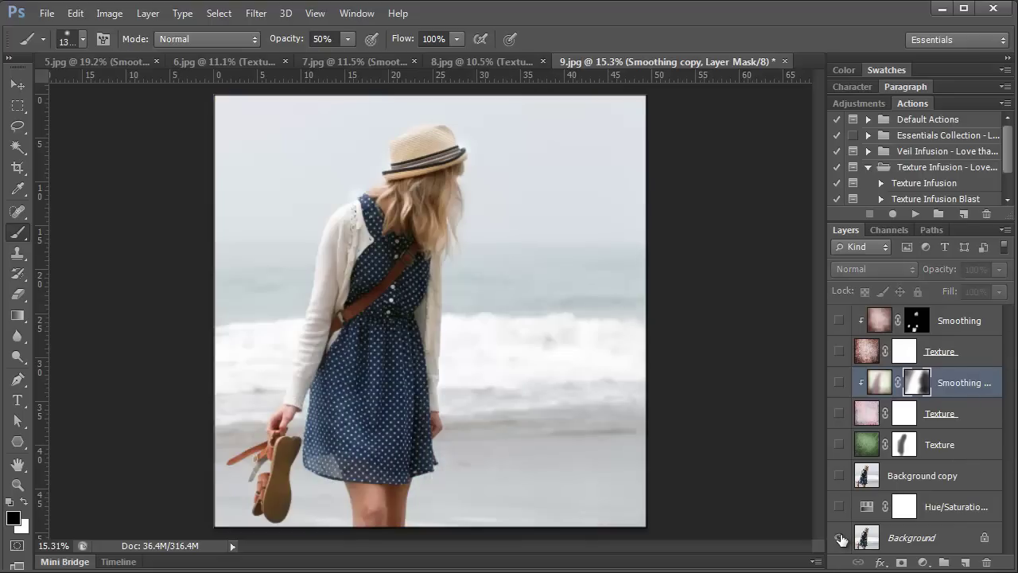
left_click(839, 537, "alt")
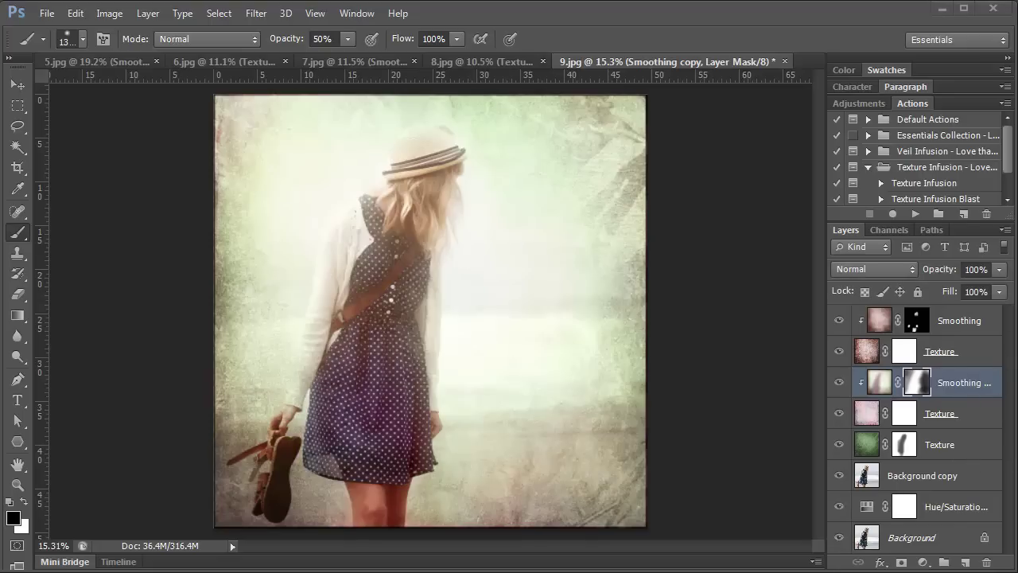